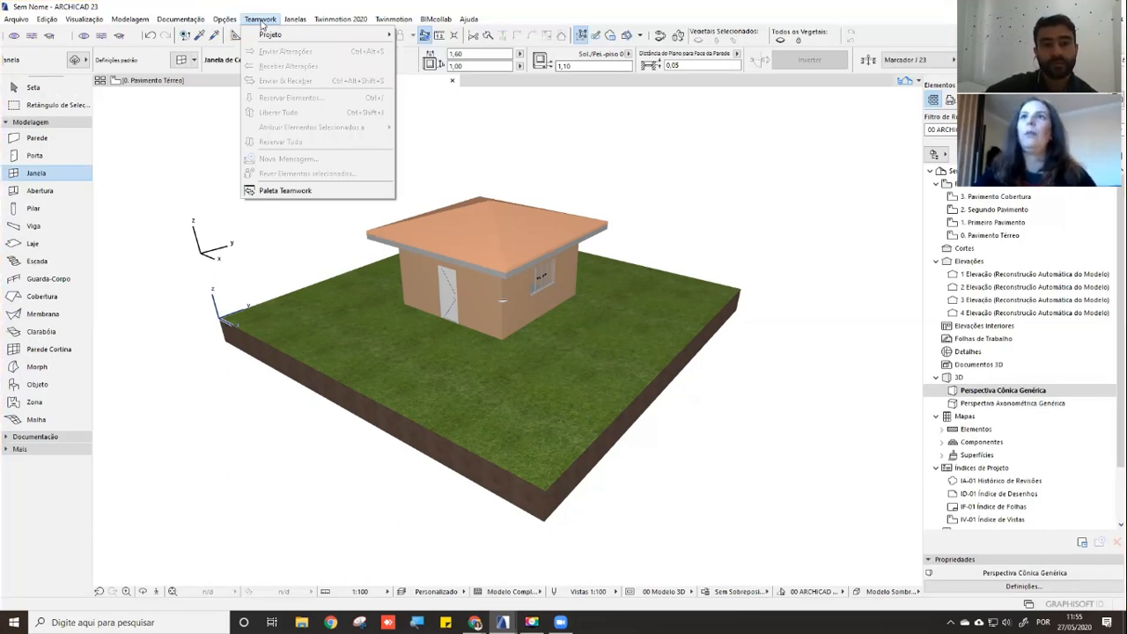
Start sharing the house project as a Teamwork project and list the available BIMcloud servers
left_click(261, 19)
left_click(261, 19)
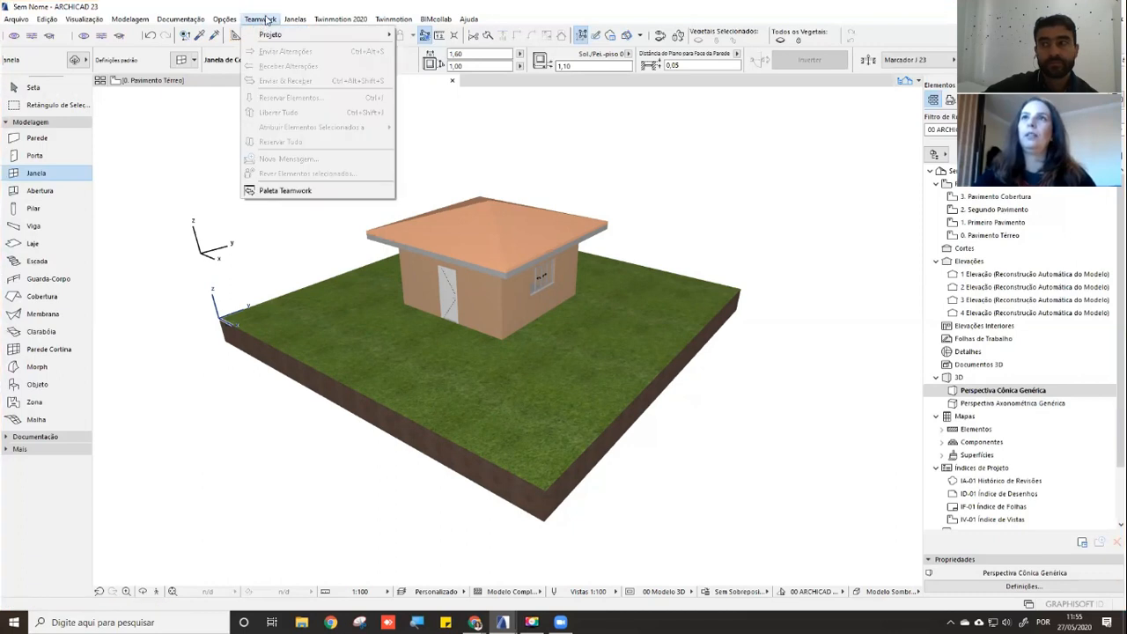
mouse_move(268, 35)
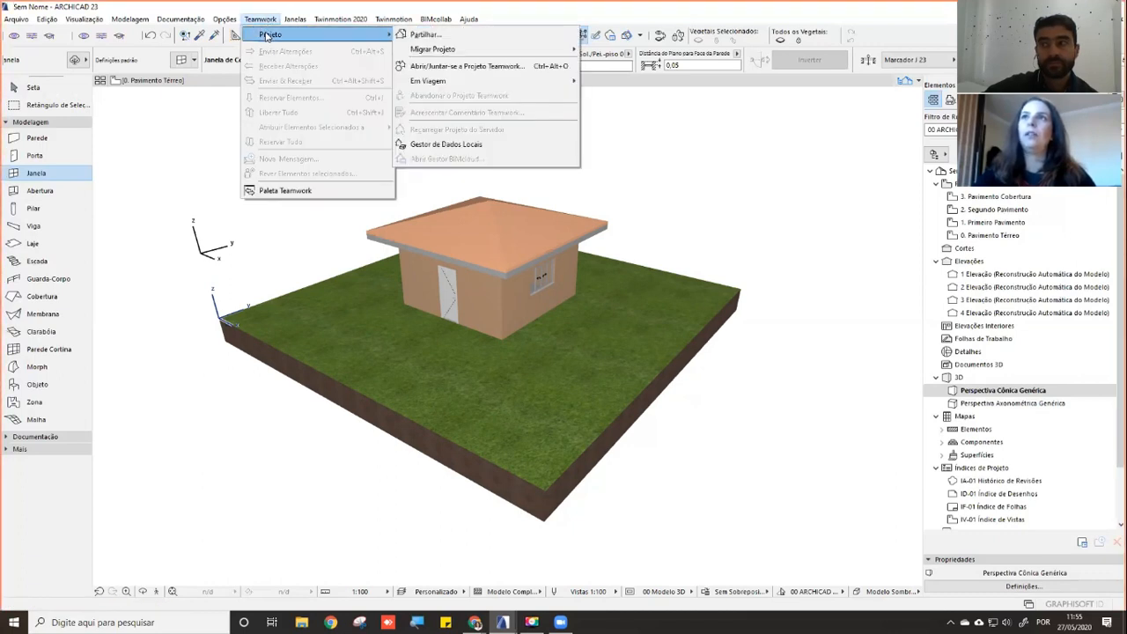
left_click(426, 35)
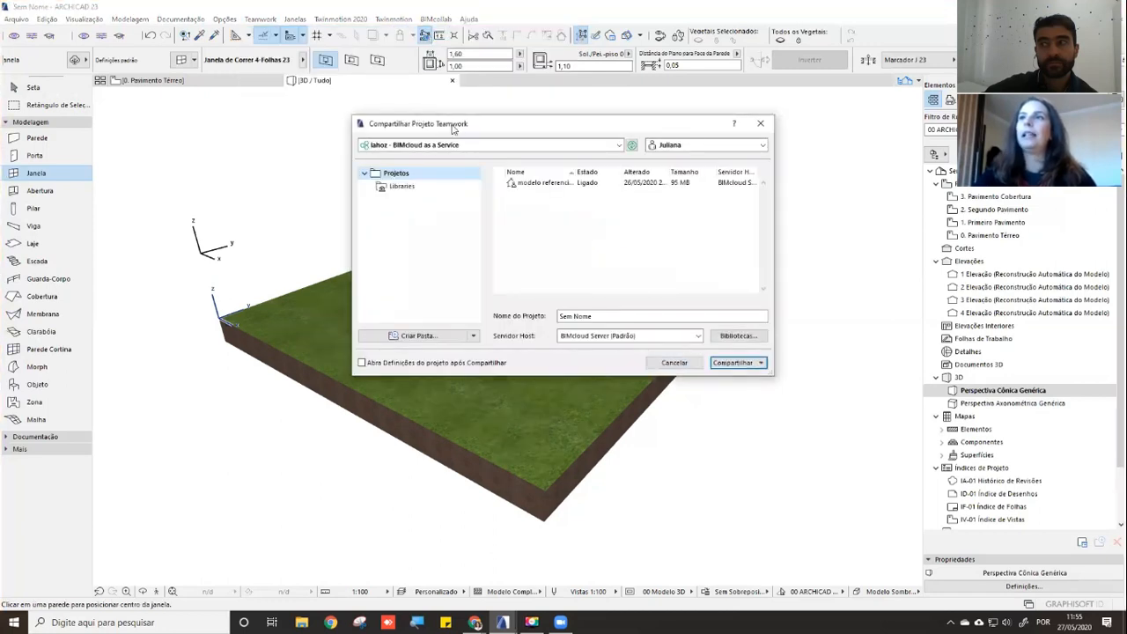
left_click_drag(387, 123, 253, 116)
left_click(280, 138)
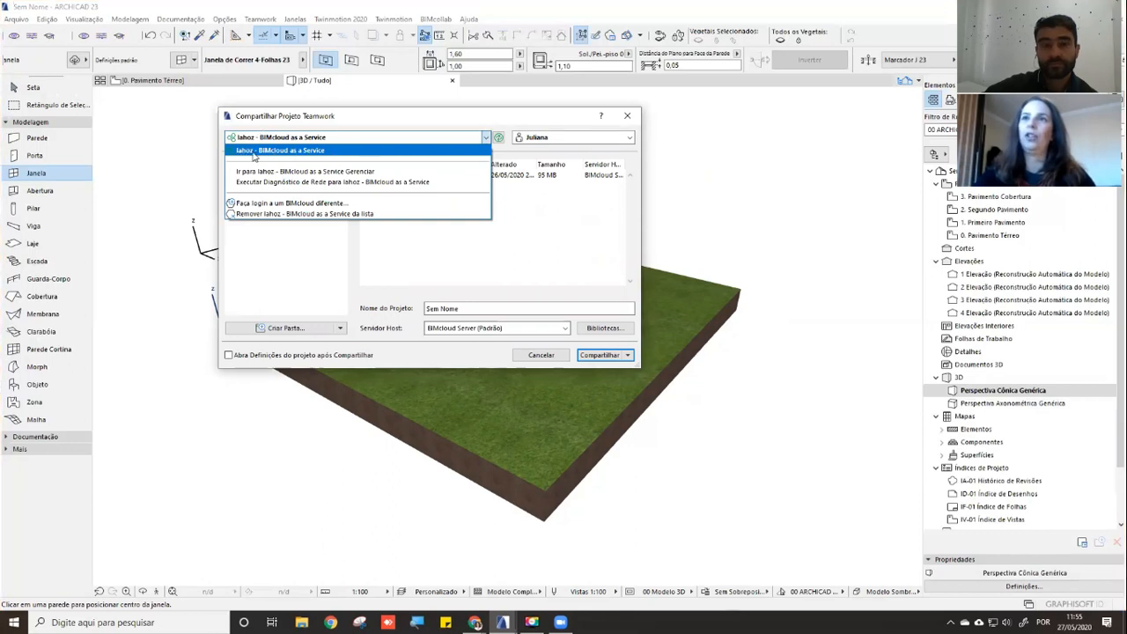
Switch to the BIMcloud manager in the browser and view its home page with the server address for ARCHICAD login
left_click(475, 622)
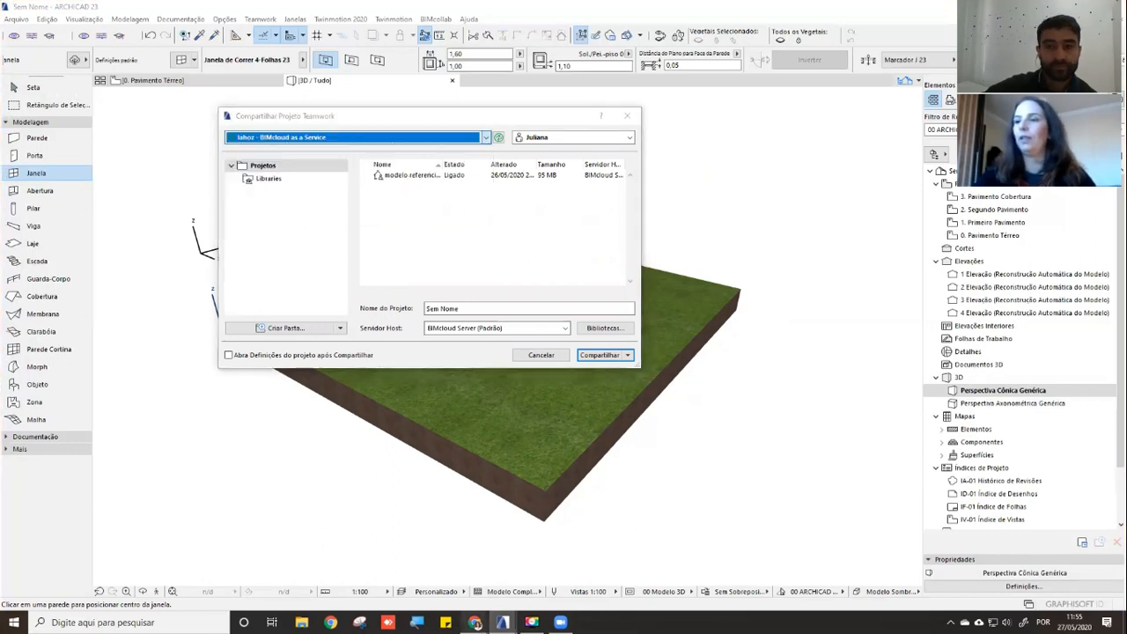
left_click(513, 596)
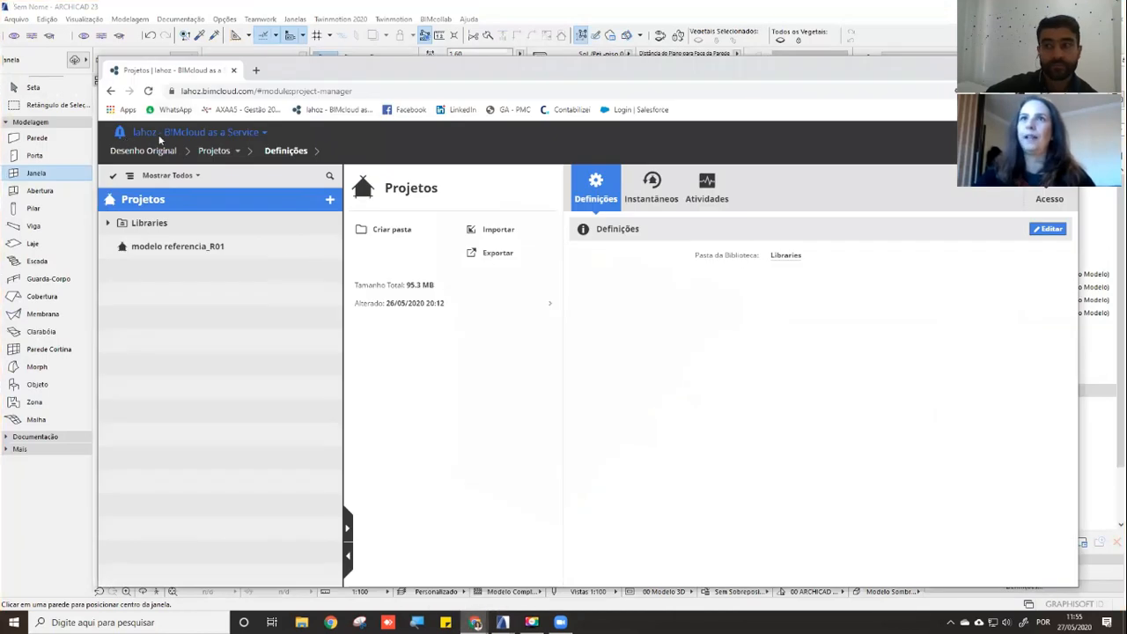
left_click(144, 152)
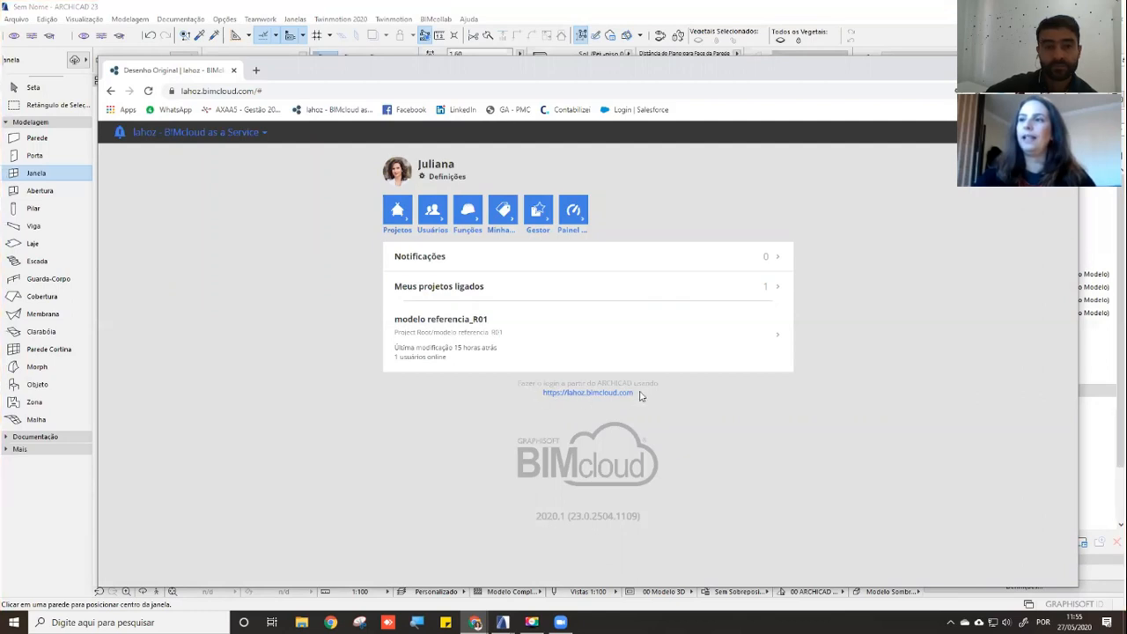
Return to the unnamed project in ARCHICAD and share it to the Projetos folder under the name Casinha
mouse_move(502, 623)
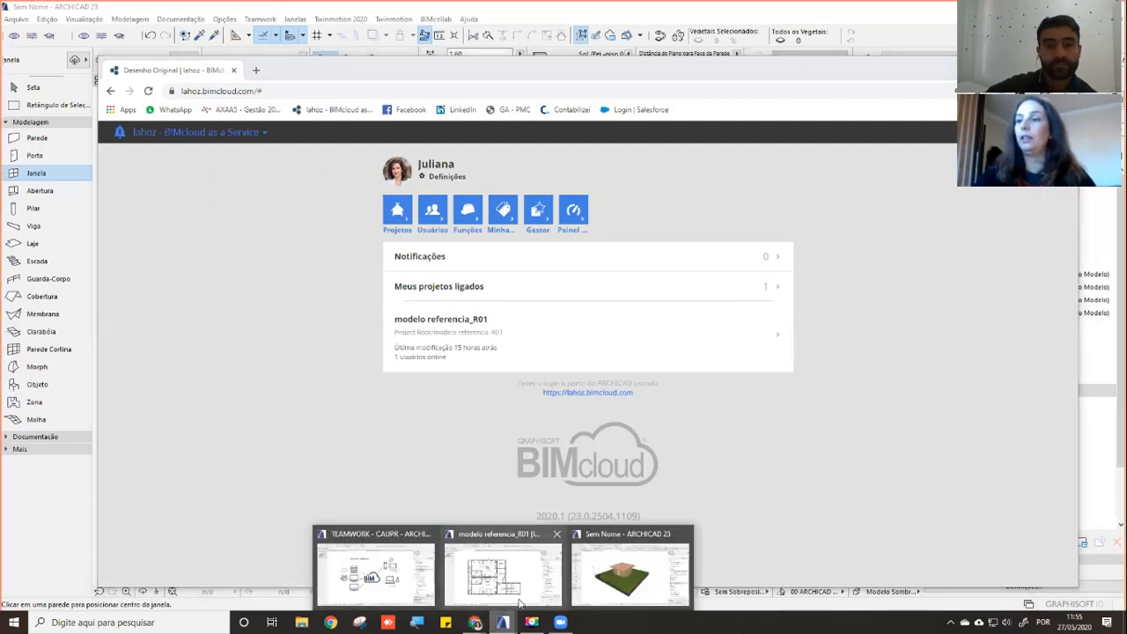
left_click(599, 578)
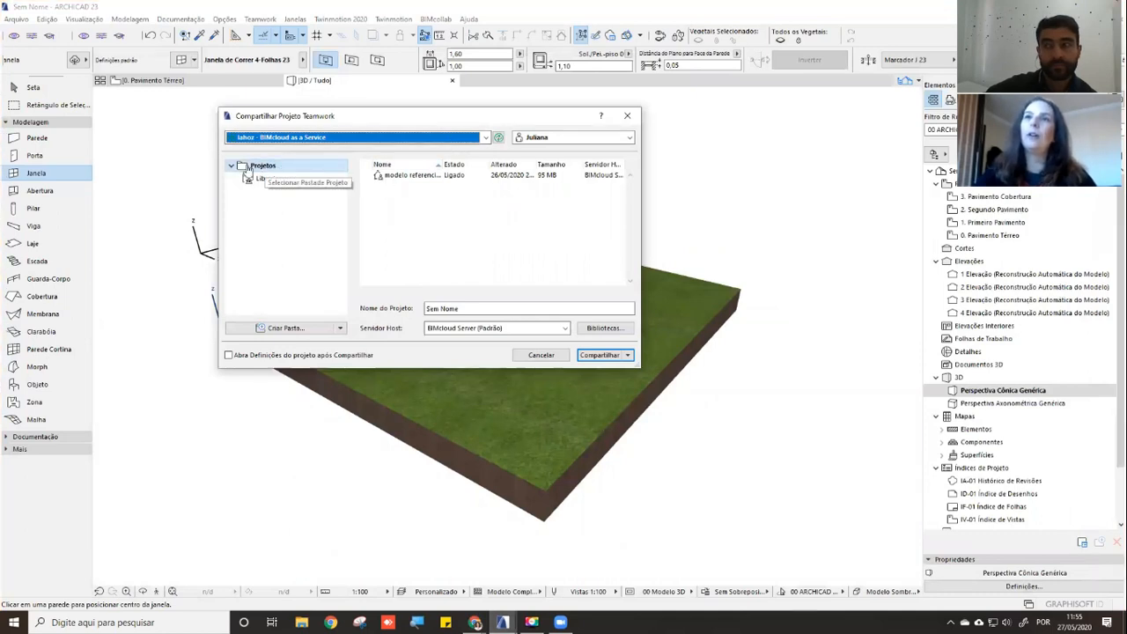
left_click(270, 167)
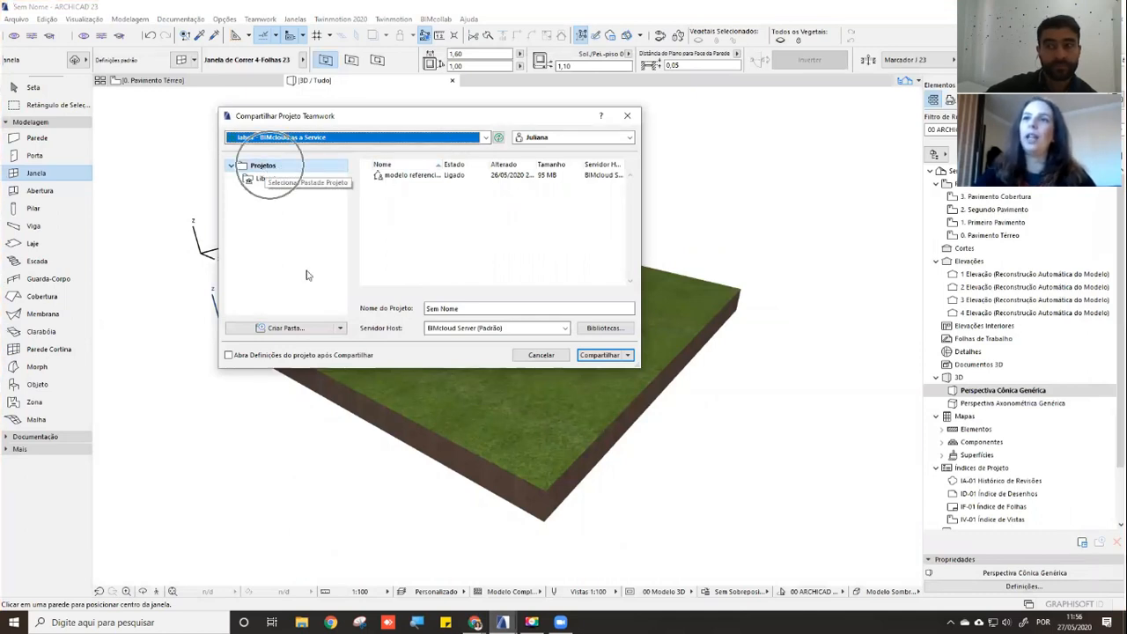
left_click_drag(460, 308, 426, 309)
type("Casinha")
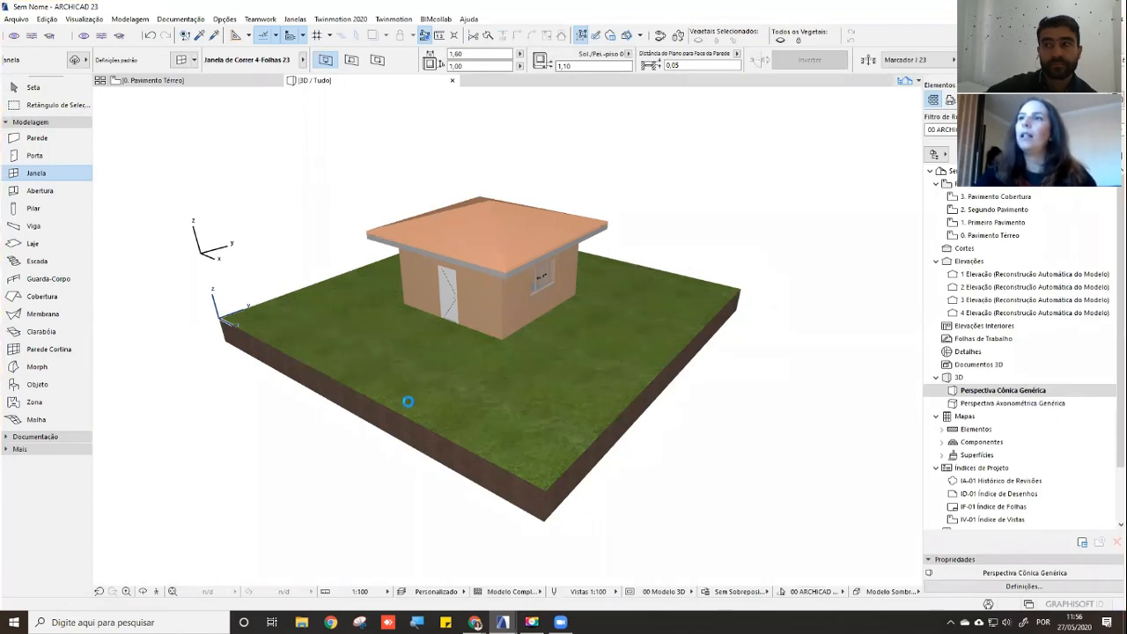
Switch to the BIMcloud manager in the browser and examine the access permissions of the Casinha project
mouse_move(503, 622)
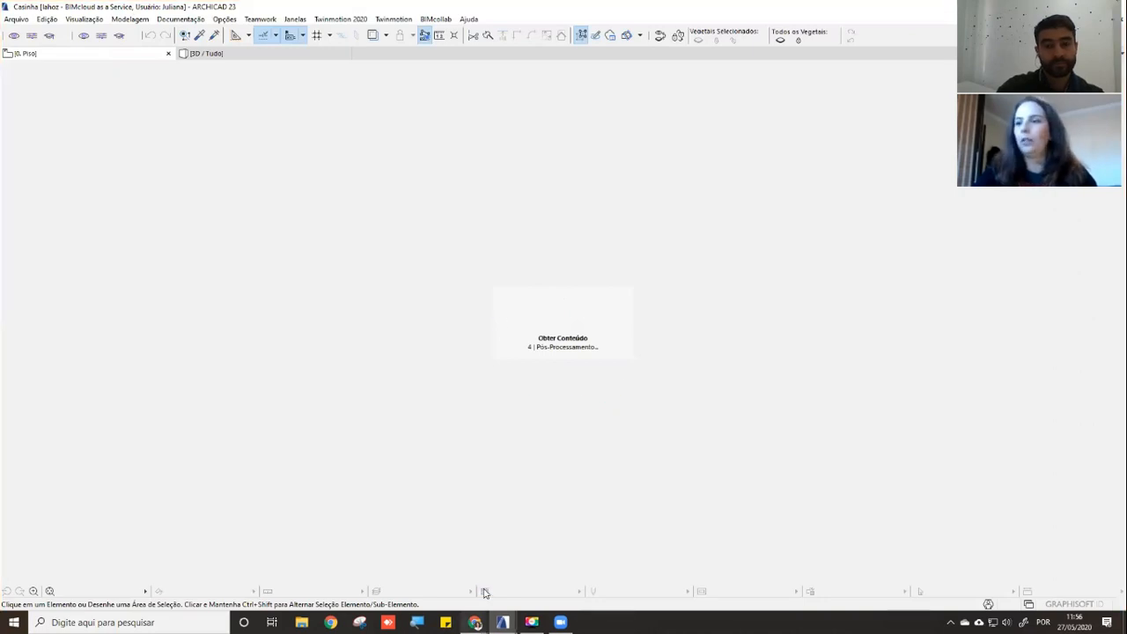
left_click(476, 622)
left_click(537, 568)
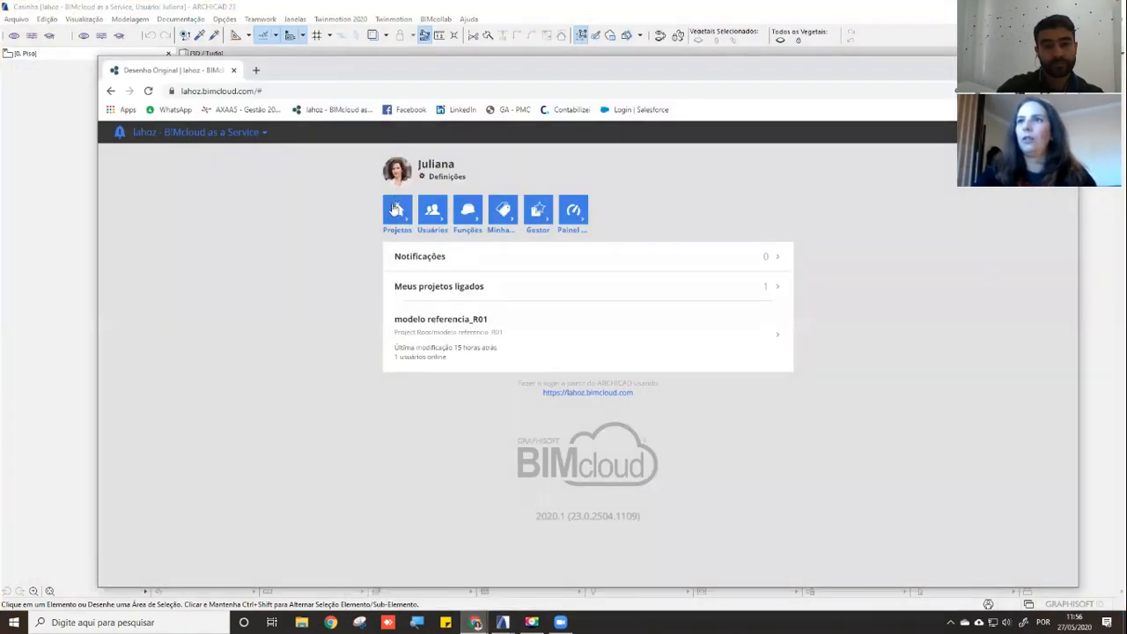
left_click(390, 212)
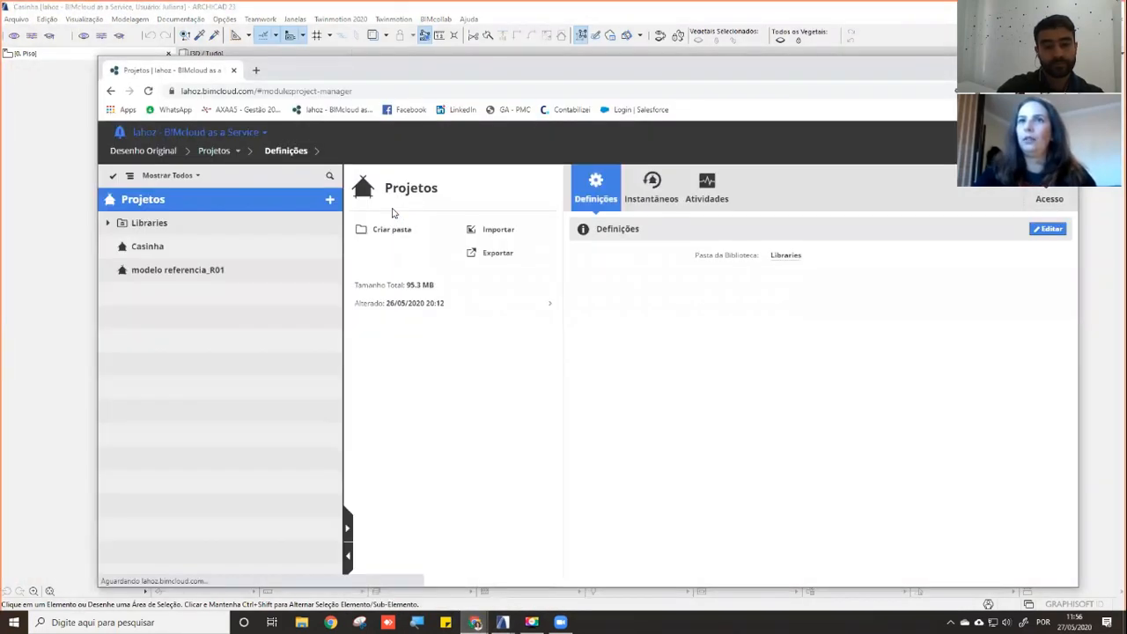
left_click(163, 250)
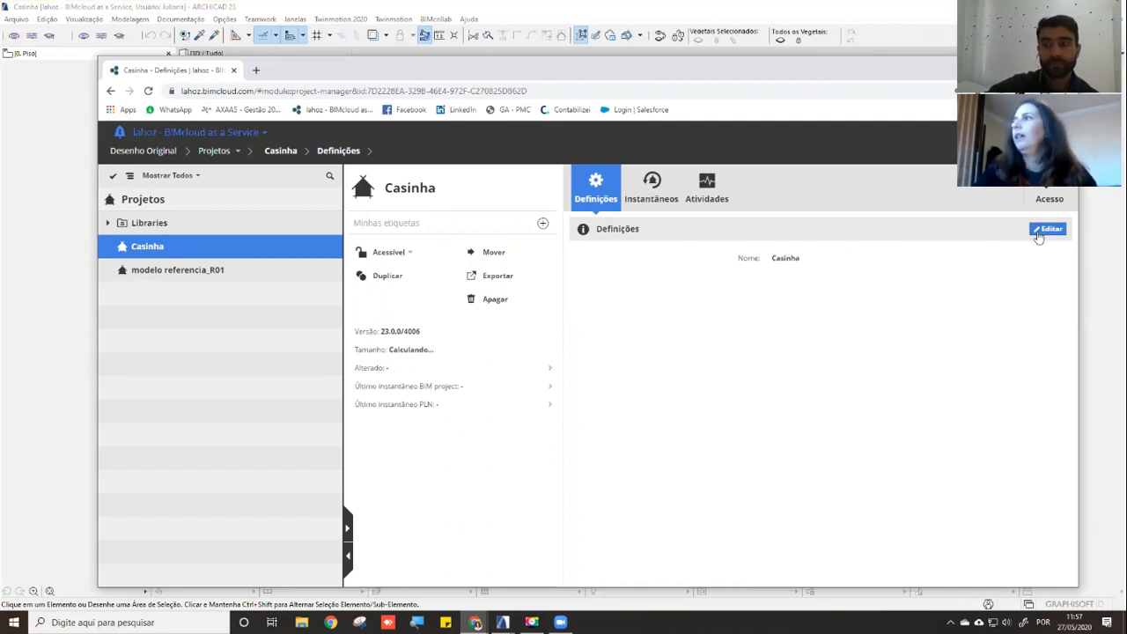
left_click(1043, 192)
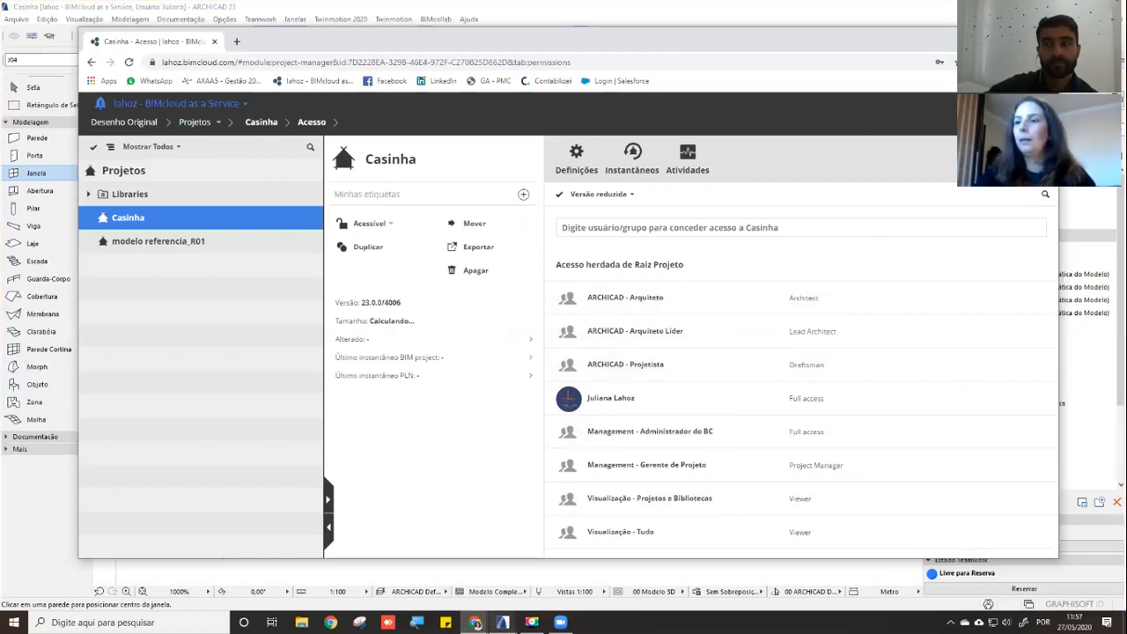
Switch to the shared Casinha project in ARCHICAD and inspect the house in the 3D perspective from another side
mouse_move(503, 621)
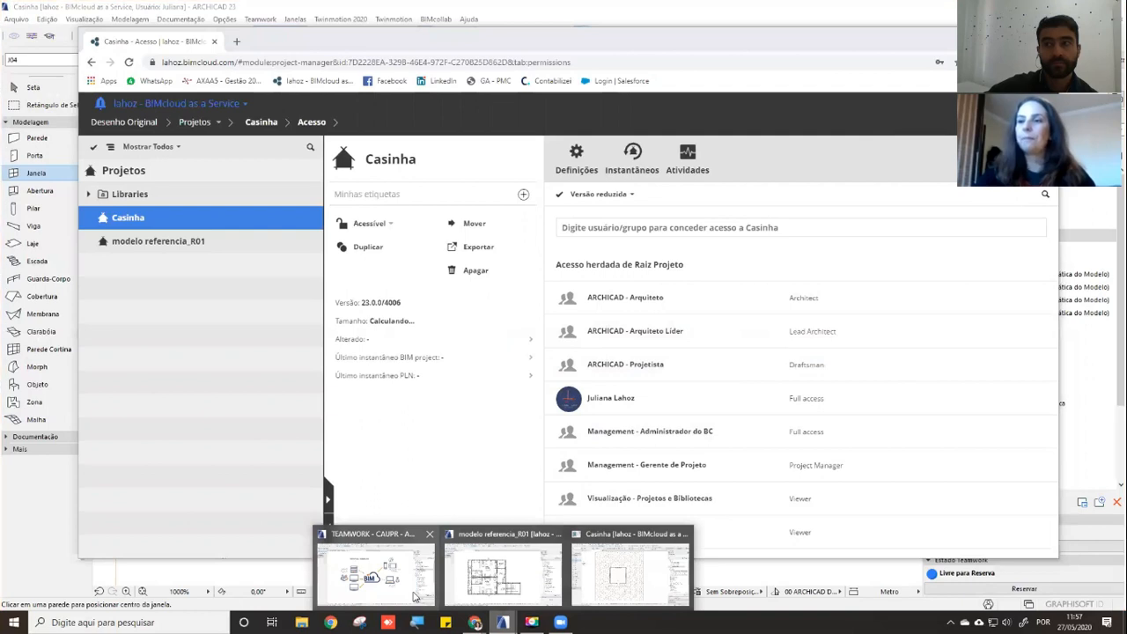
mouse_move(414, 597)
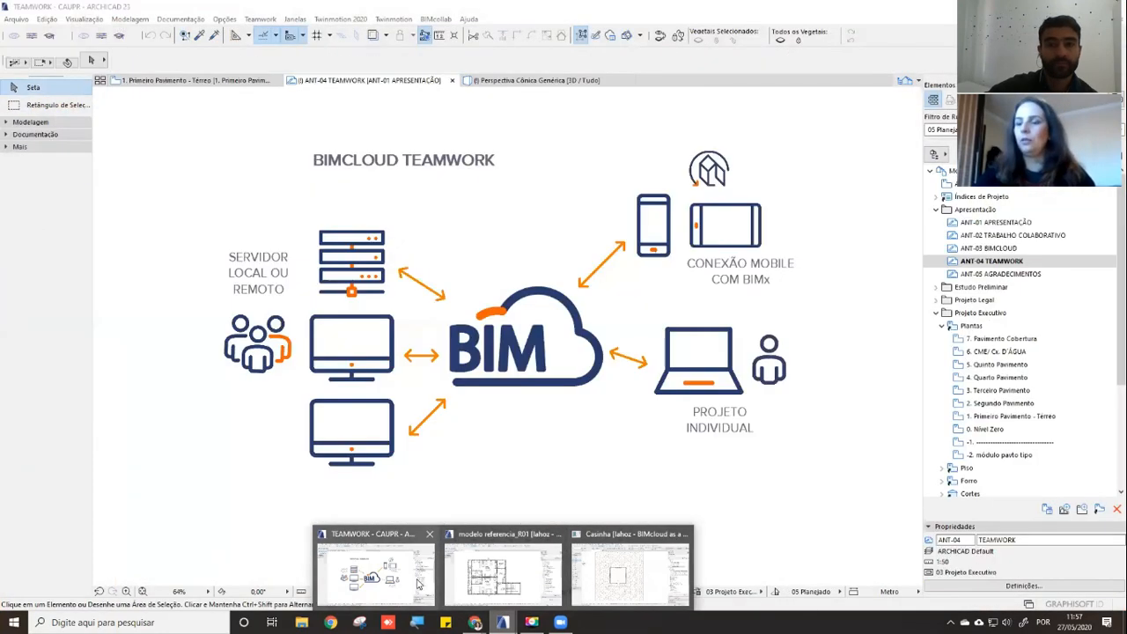
left_click(628, 574)
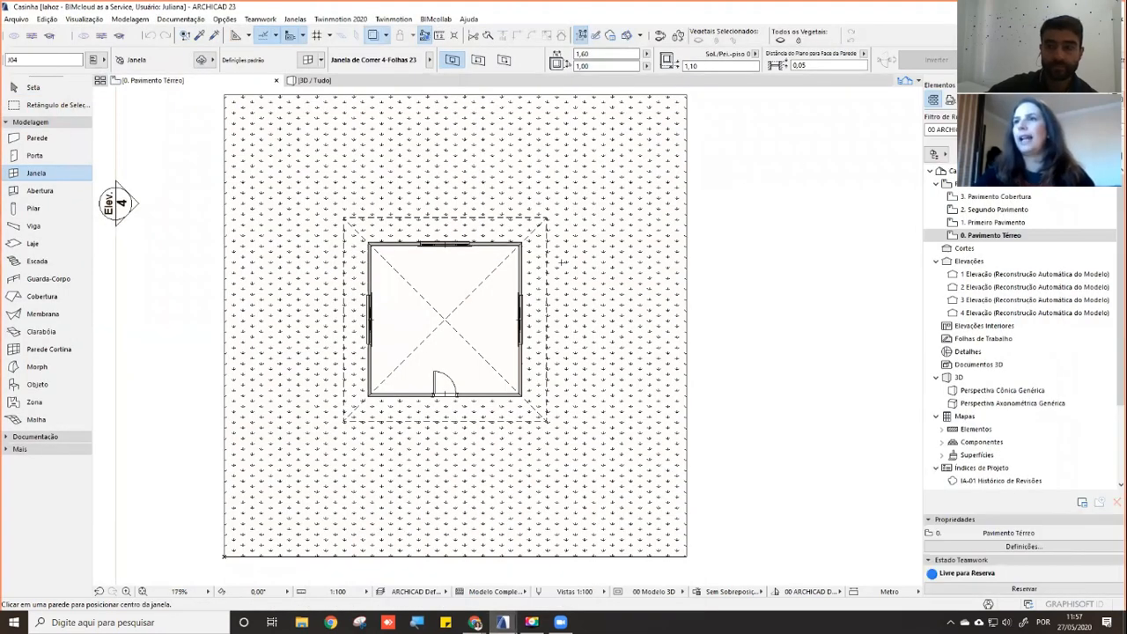
left_click(398, 164)
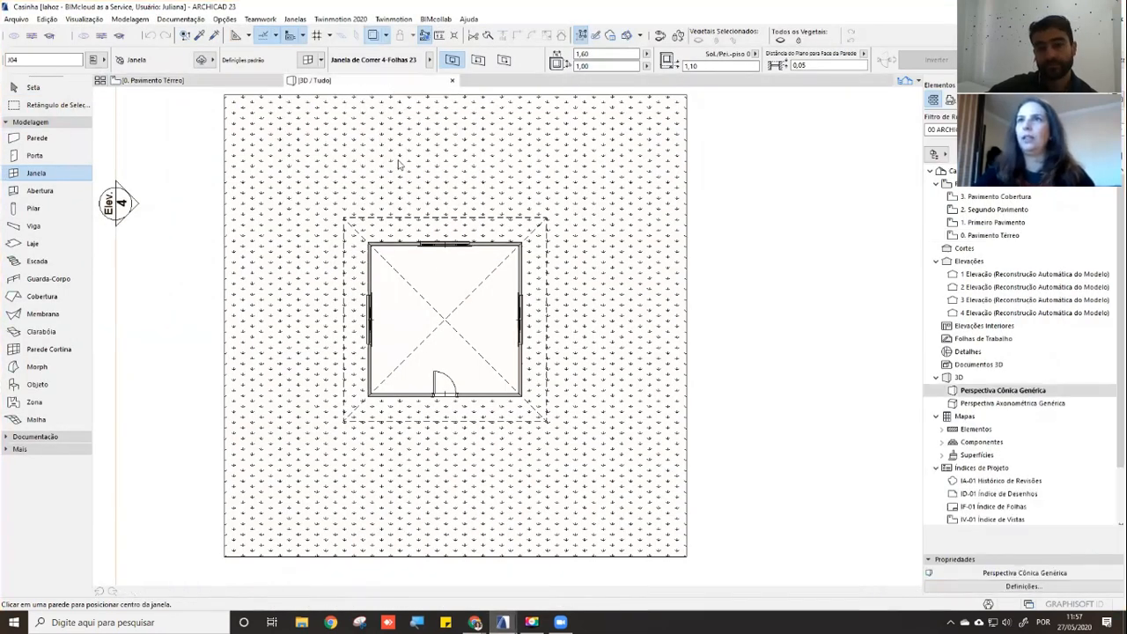
middle_click_drag(385, 315, 544, 280, "shift")
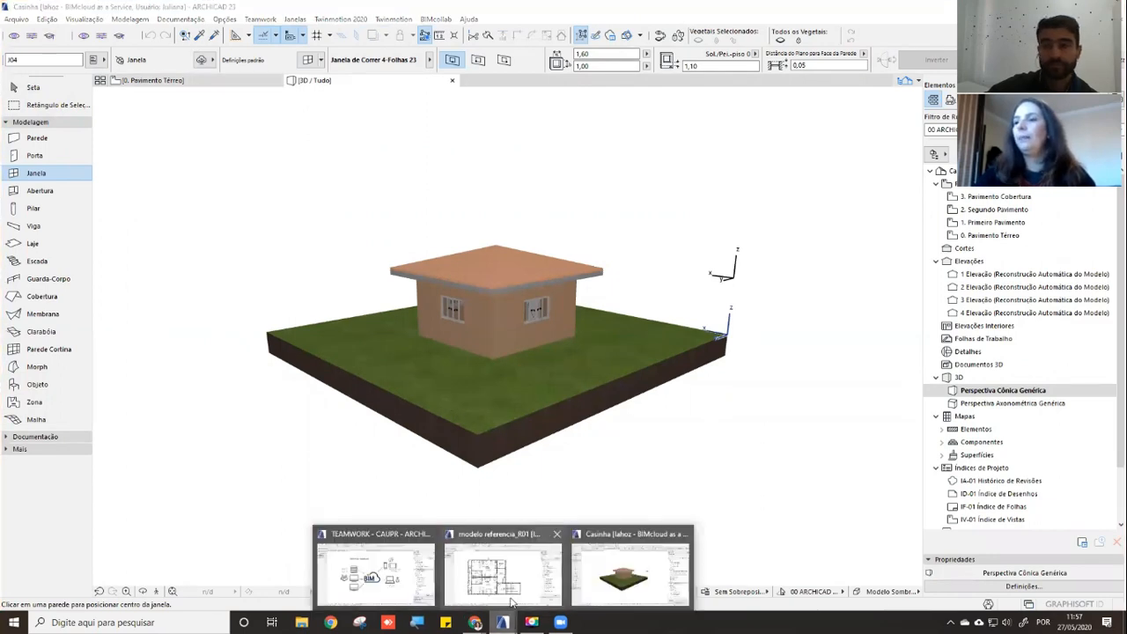
Switch to the modelo referencia_R01 project and hide the wall and beam reference lines in the Quinto Pavimento plan
left_click(503, 572)
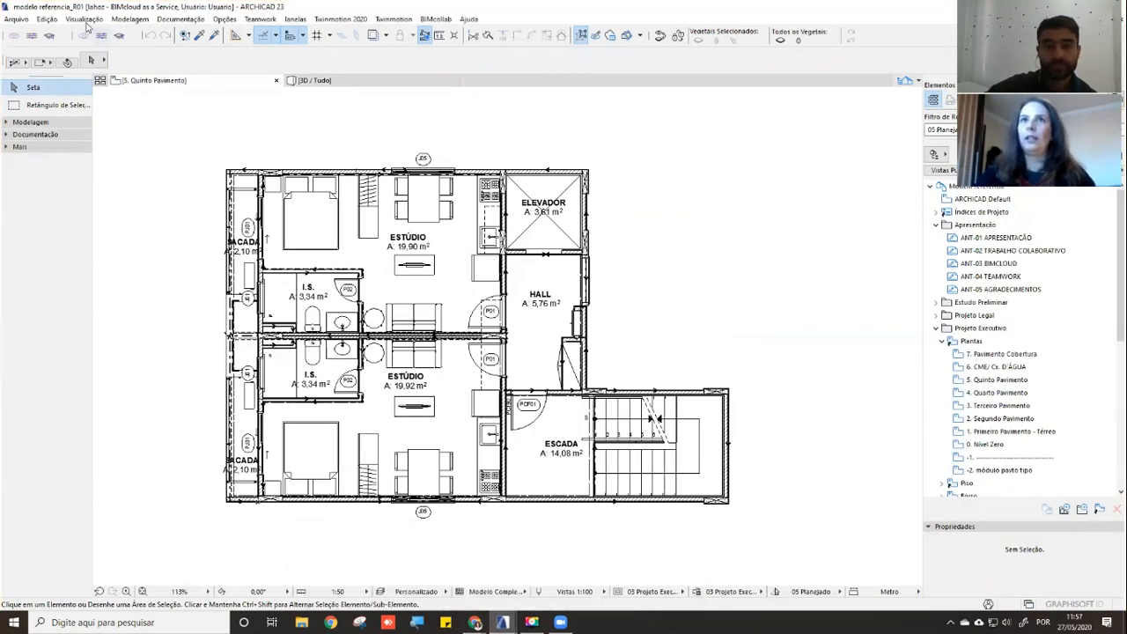
left_click(83, 19)
mouse_move(132, 34)
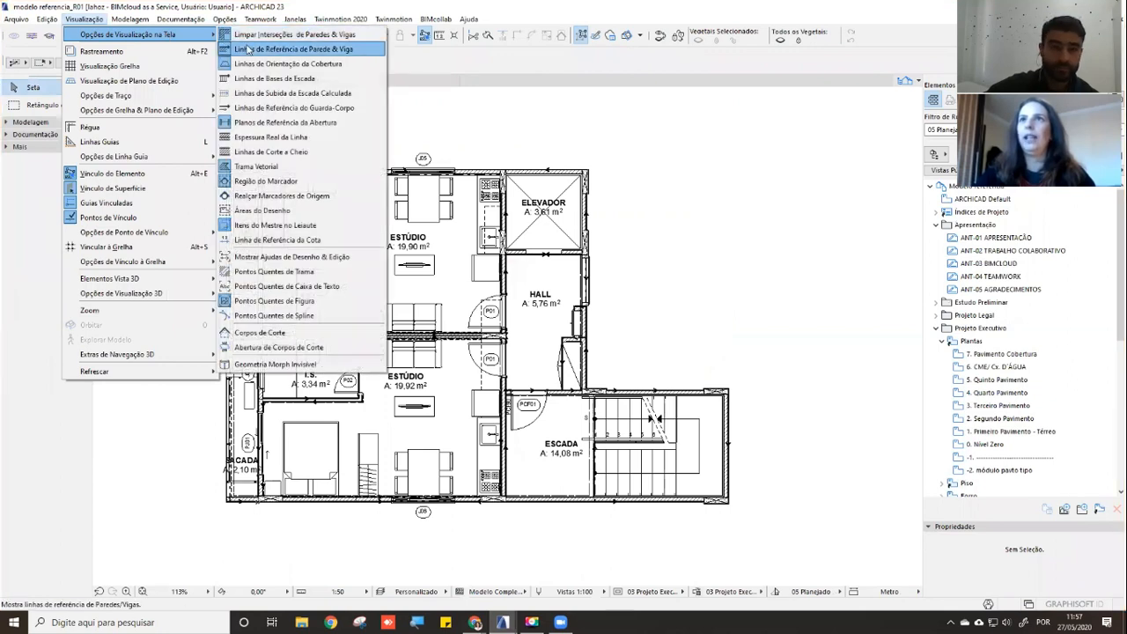
left_click(249, 49)
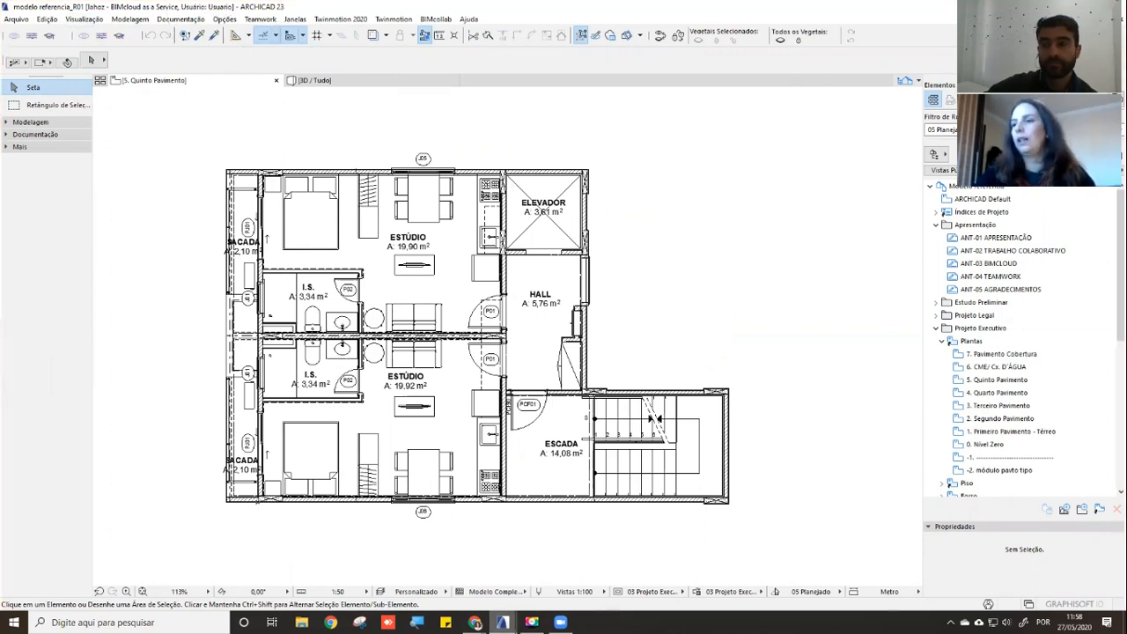
Compare the users signed in to Casinha and modelo referencia_R01, and review Casinha's access list in the BIMcloud manager
mouse_move(503, 621)
left_click(602, 586)
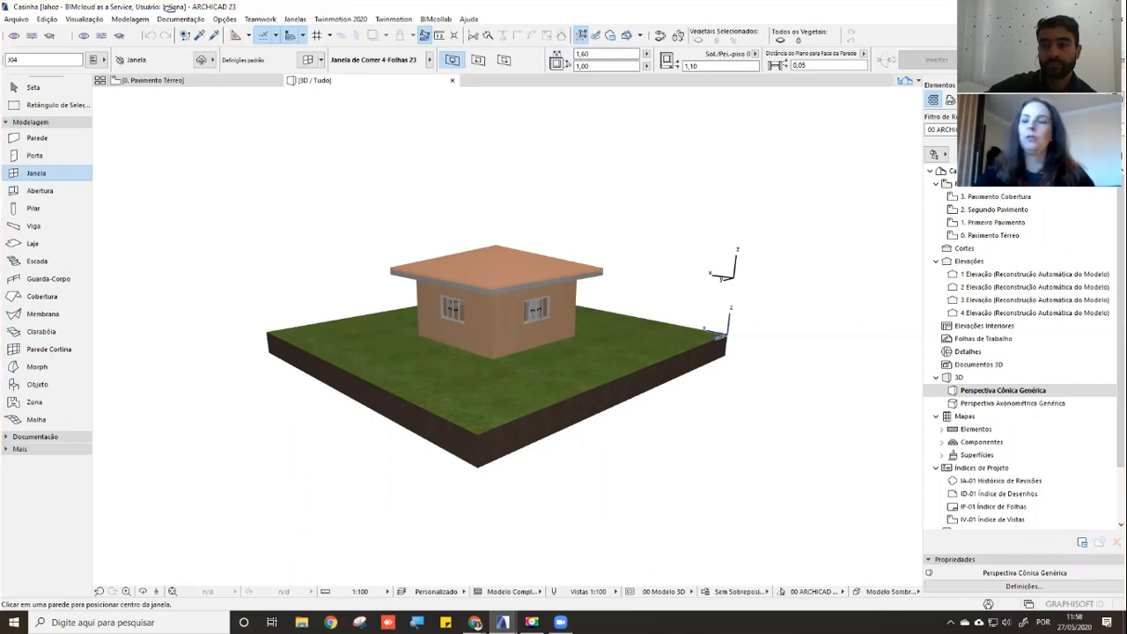
mouse_move(502, 622)
left_click(498, 568)
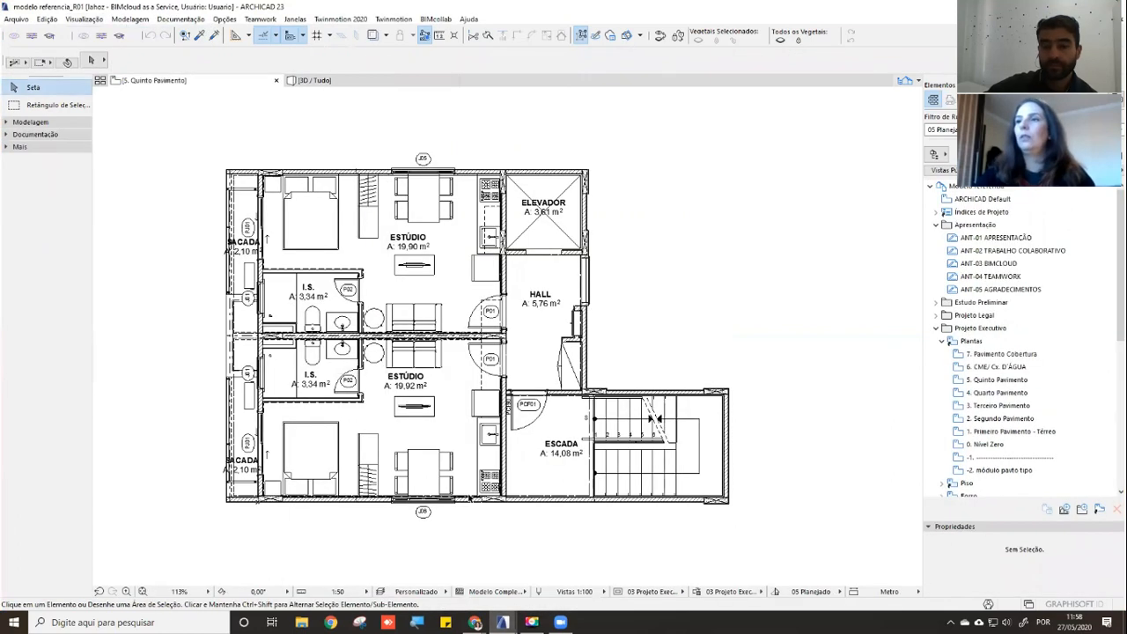
left_click(475, 622)
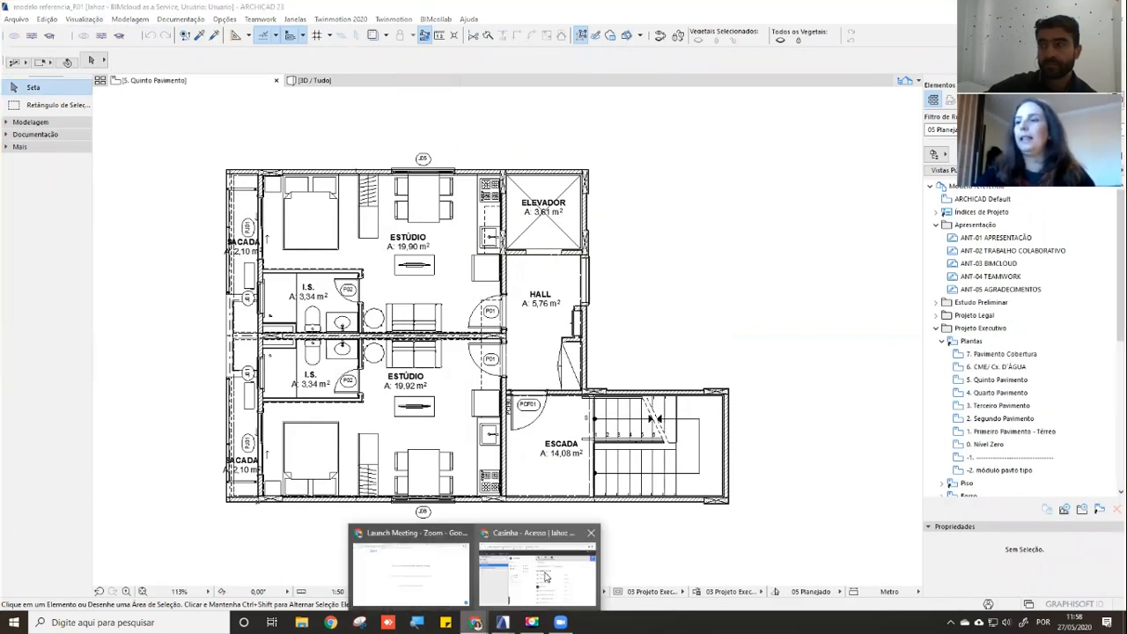
left_click(544, 570)
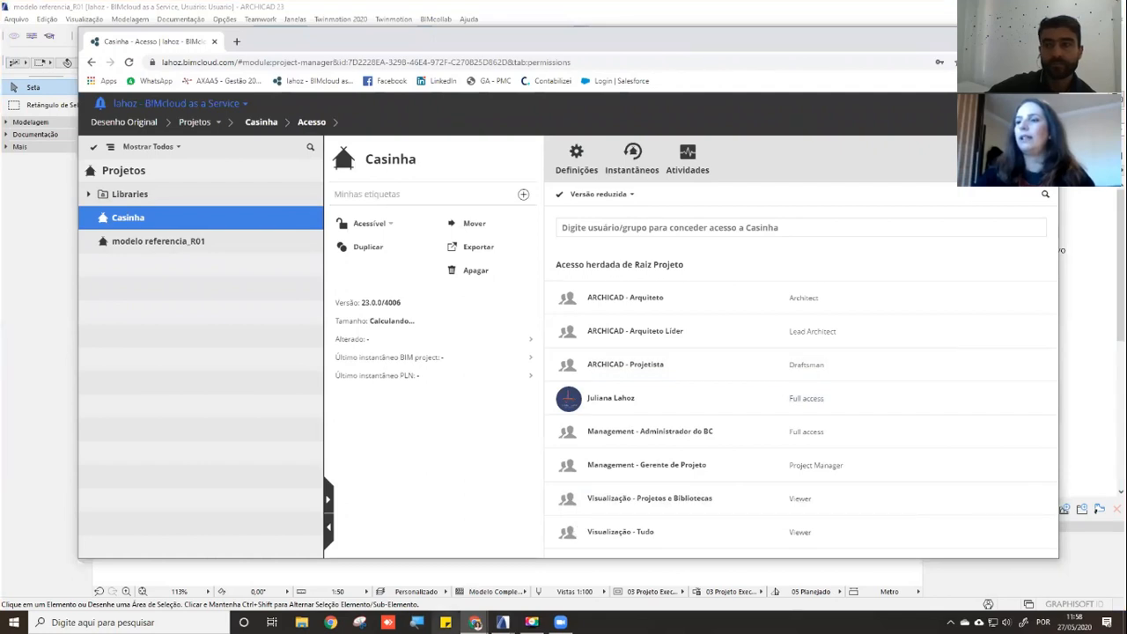
From the modelo referencia_R01 window, review the Teamwork projects available to join and the sign-in users offered for Casinha
mouse_move(475, 624)
left_click(505, 581)
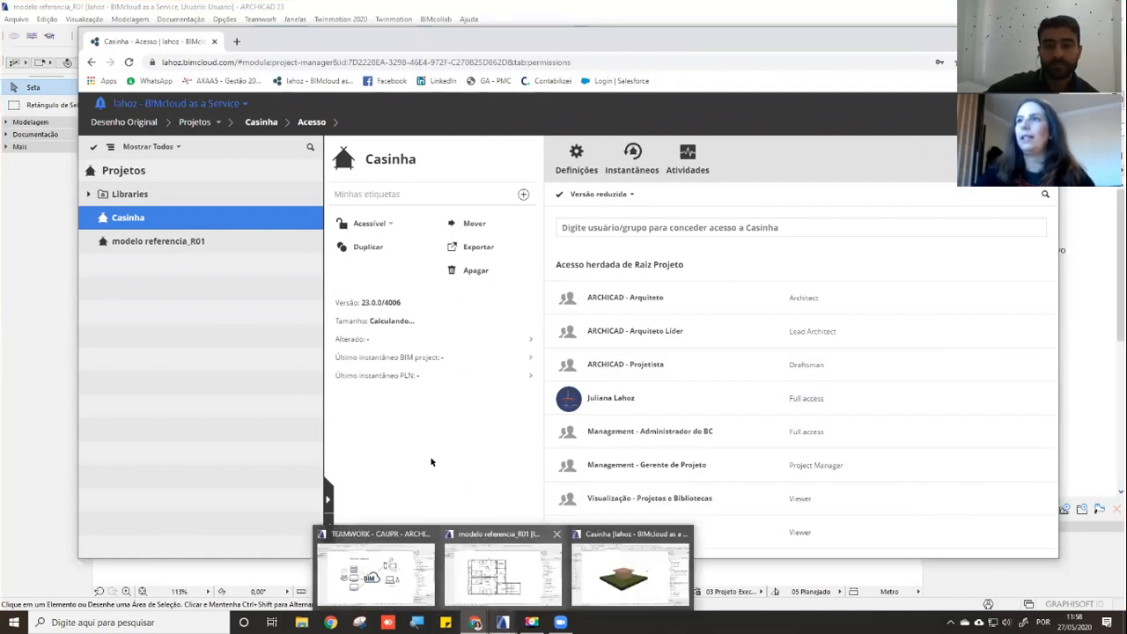
left_click(260, 19)
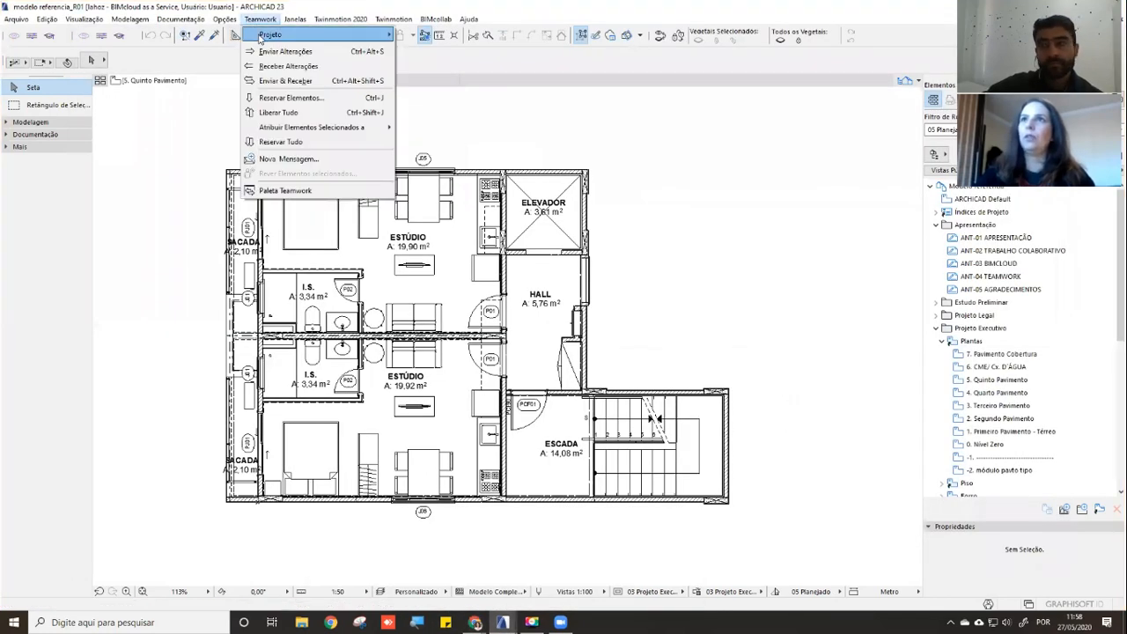
mouse_move(264, 35)
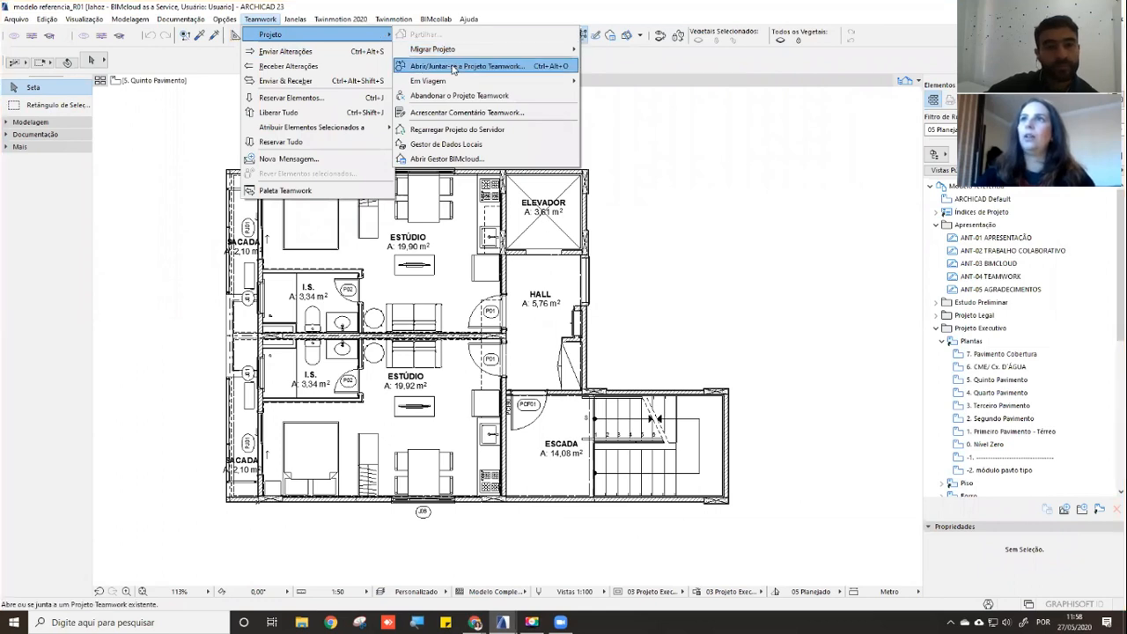
left_click(452, 67)
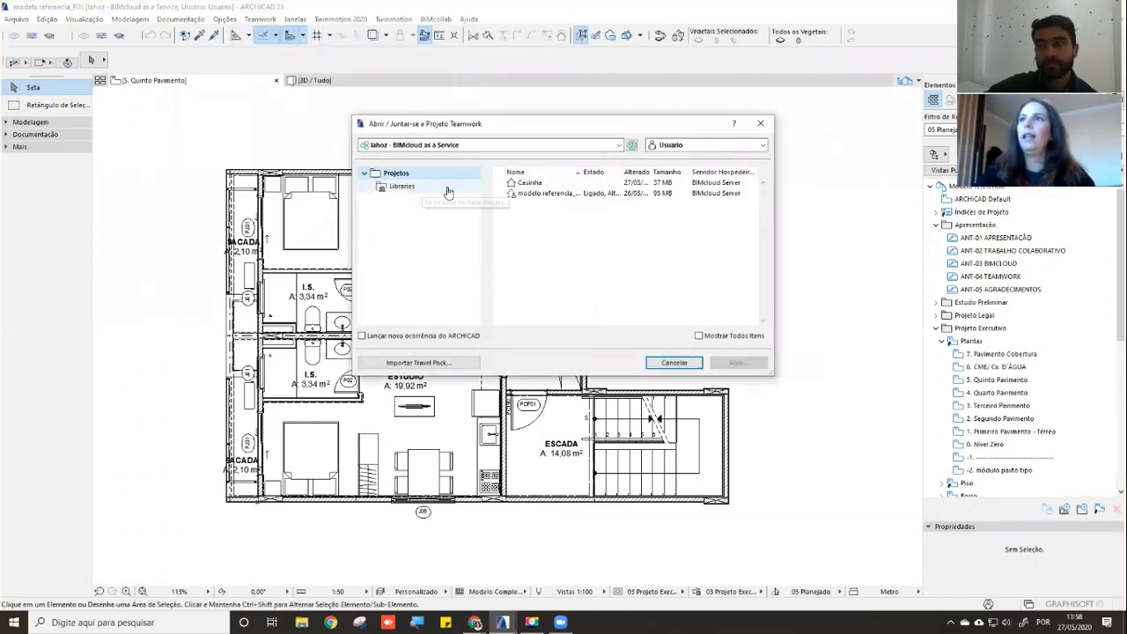
left_click(544, 183)
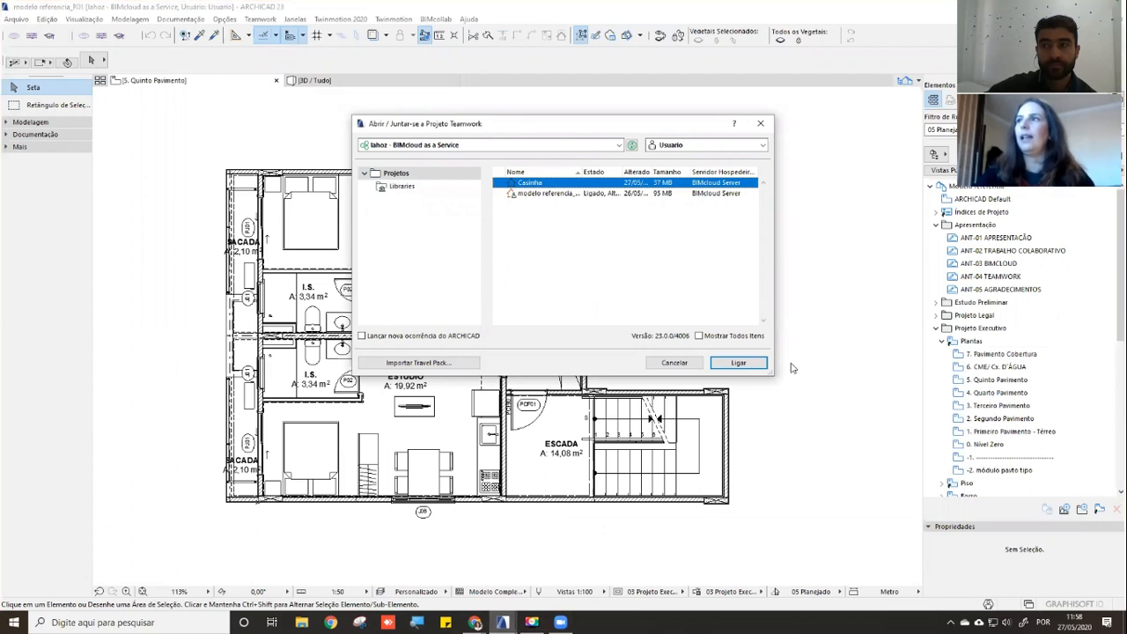
left_click_drag(778, 376, 822, 387)
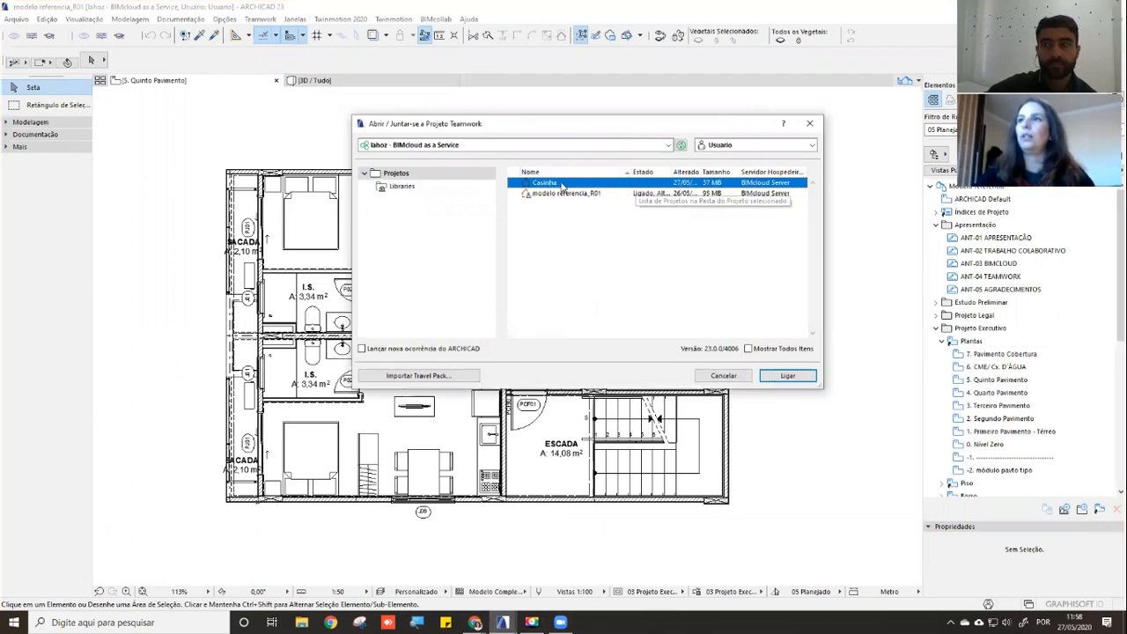
left_click(739, 145)
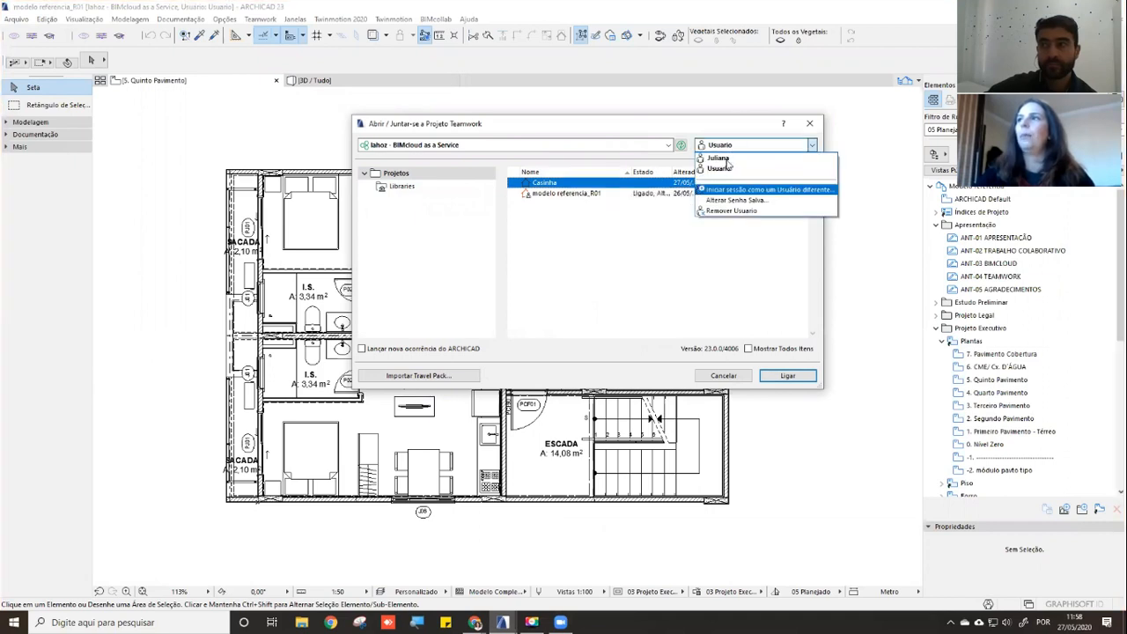
left_click(577, 257)
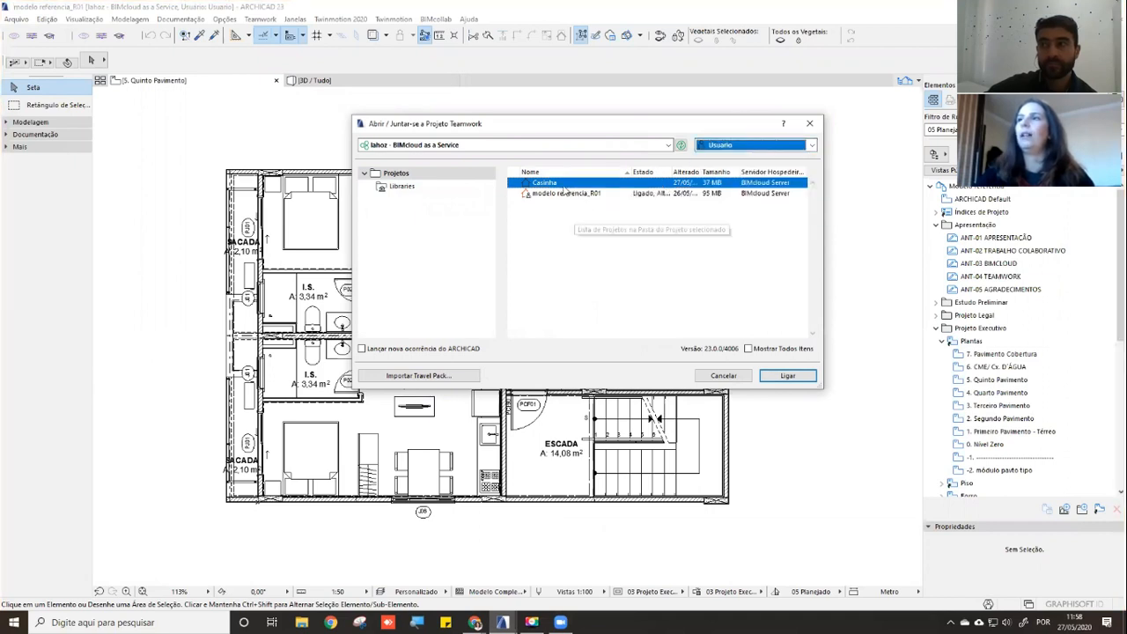
left_click(720, 375)
In the BIMcloud manager, examine the ARCHICAD - Arquiteto group's permissions for Casinha and the settings of the account Usuario
mouse_move(475, 622)
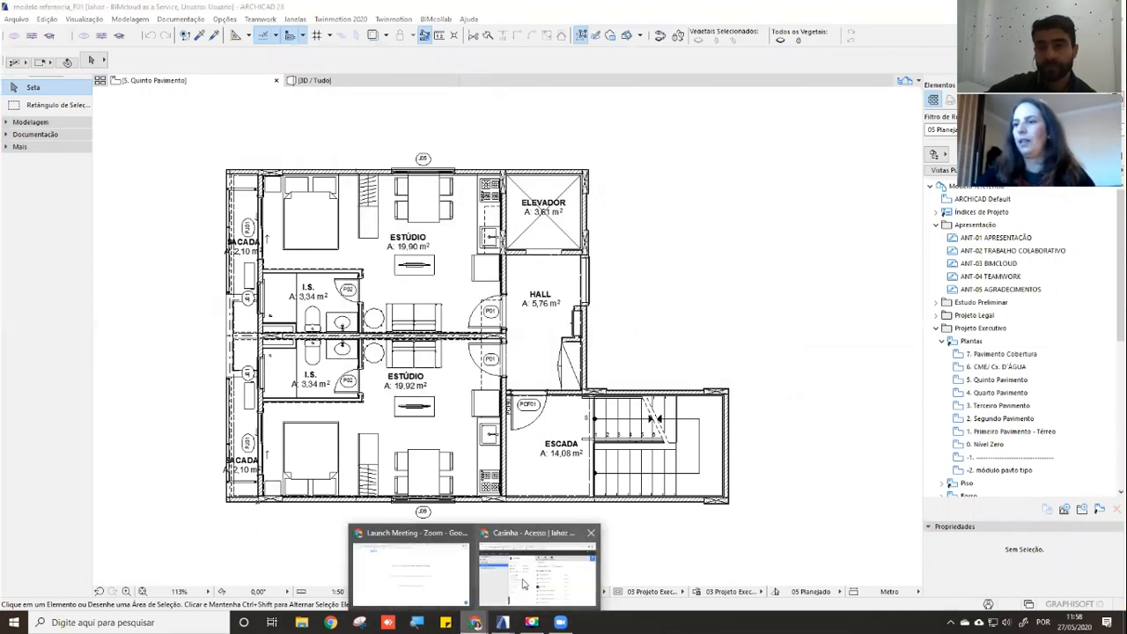
left_click(526, 585)
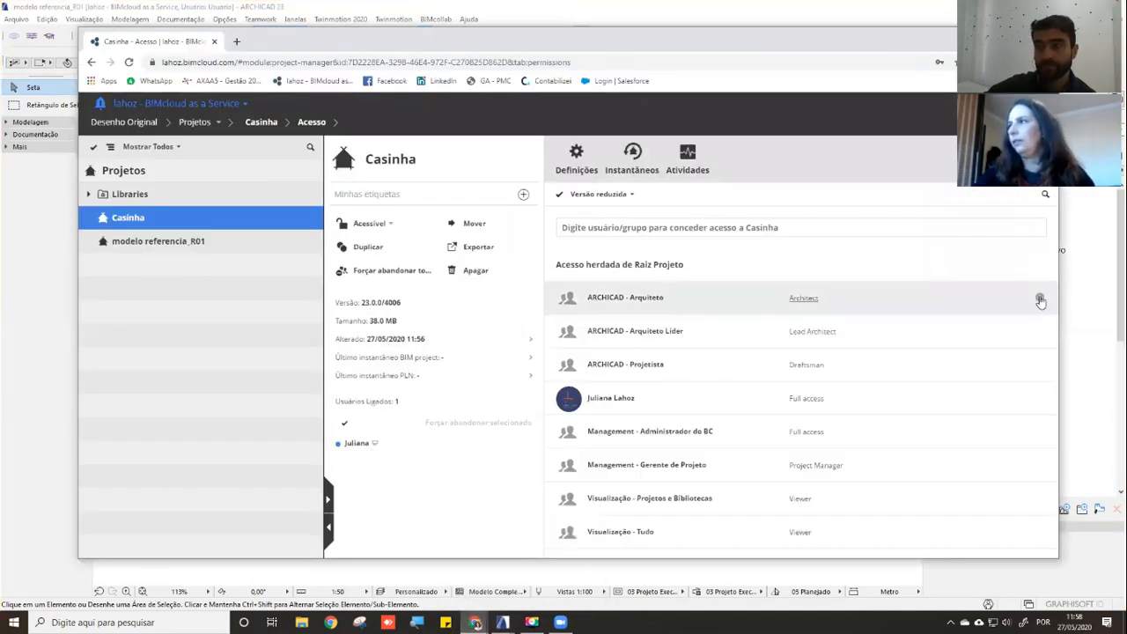
left_click(1040, 300)
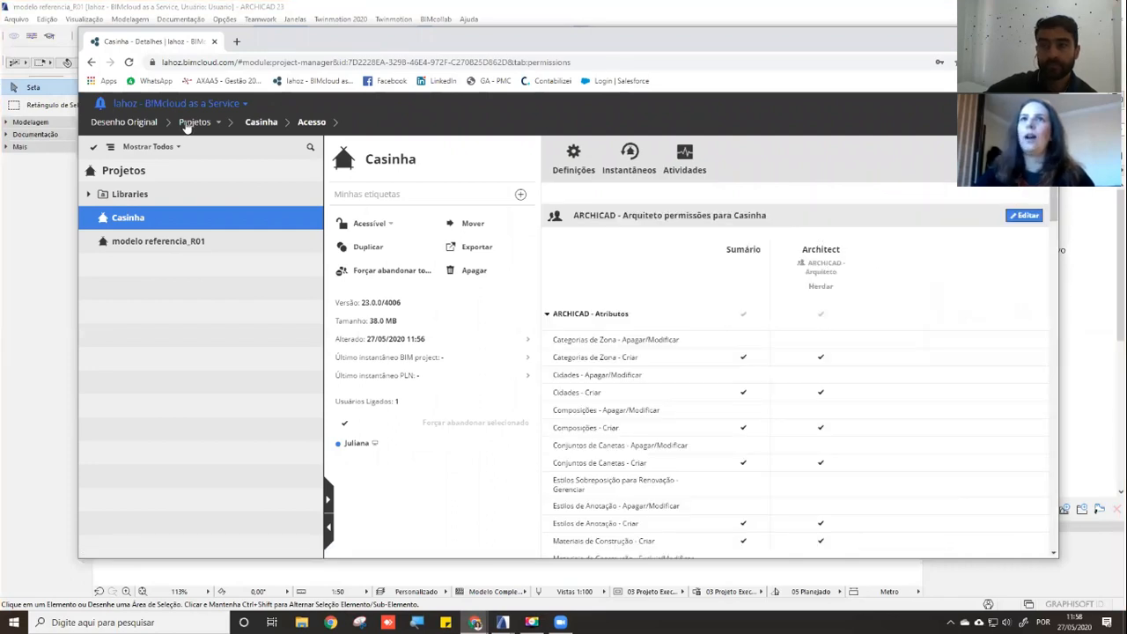
left_click(187, 124)
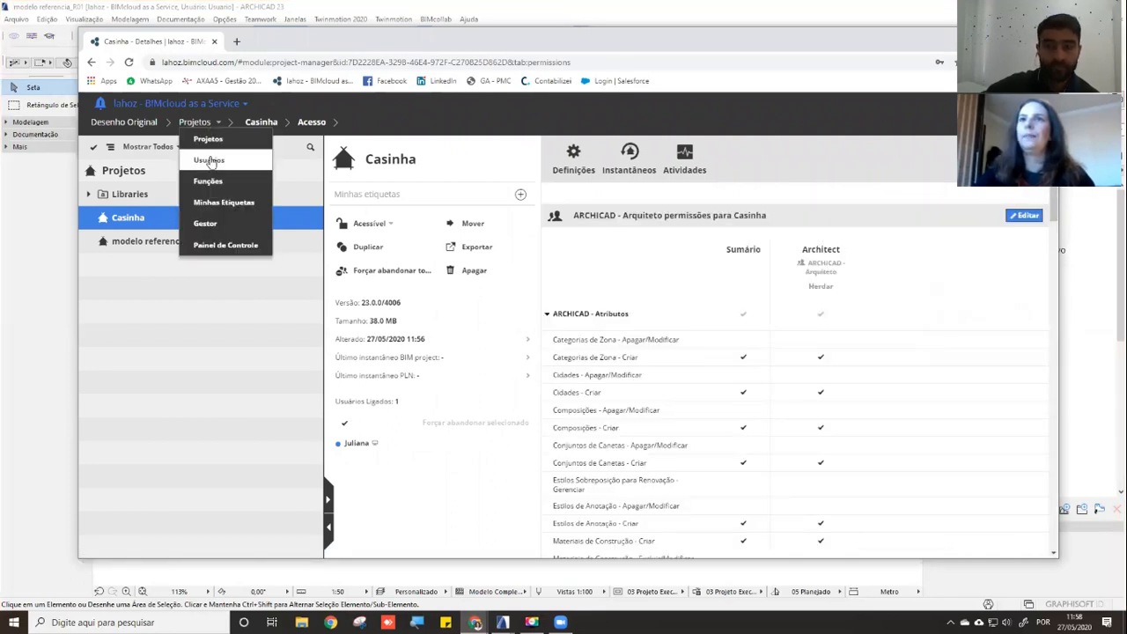
left_click(209, 159)
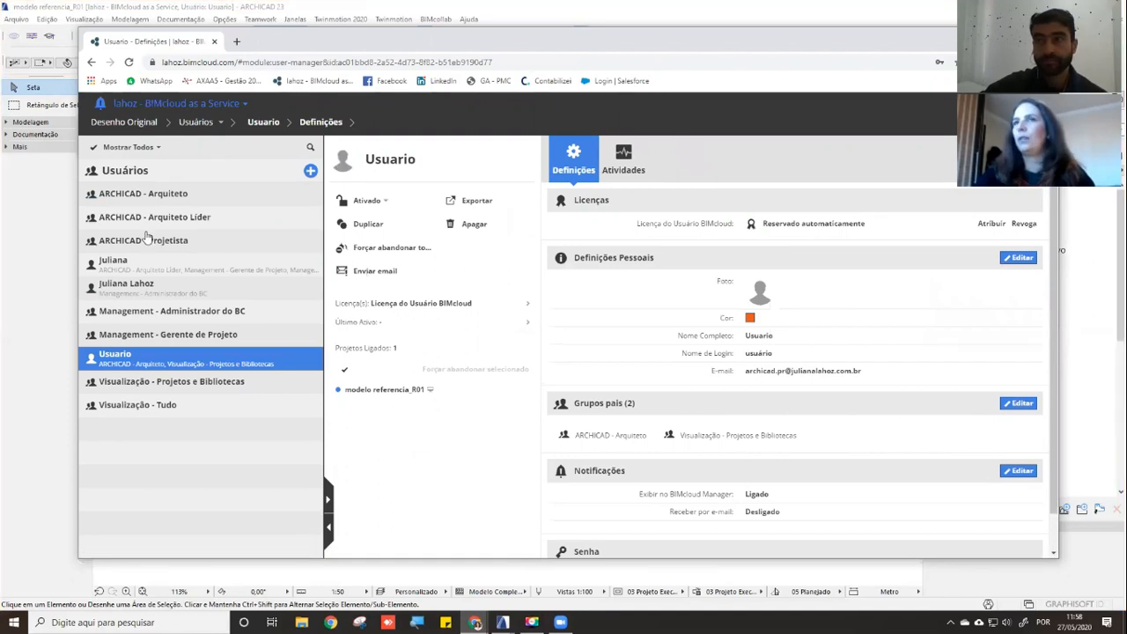
Return to Casinha's access list, inspect the Architect role's permissions, and go back to the project's access page
left_click(197, 125)
left_click(207, 147)
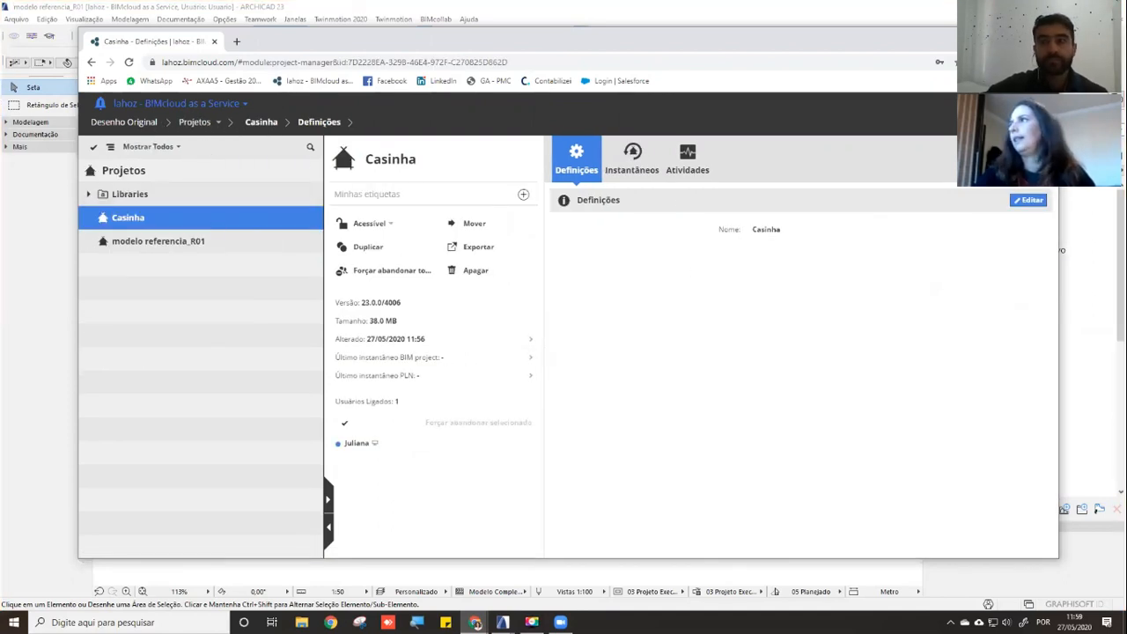
left_click(1028, 161)
left_click(808, 300)
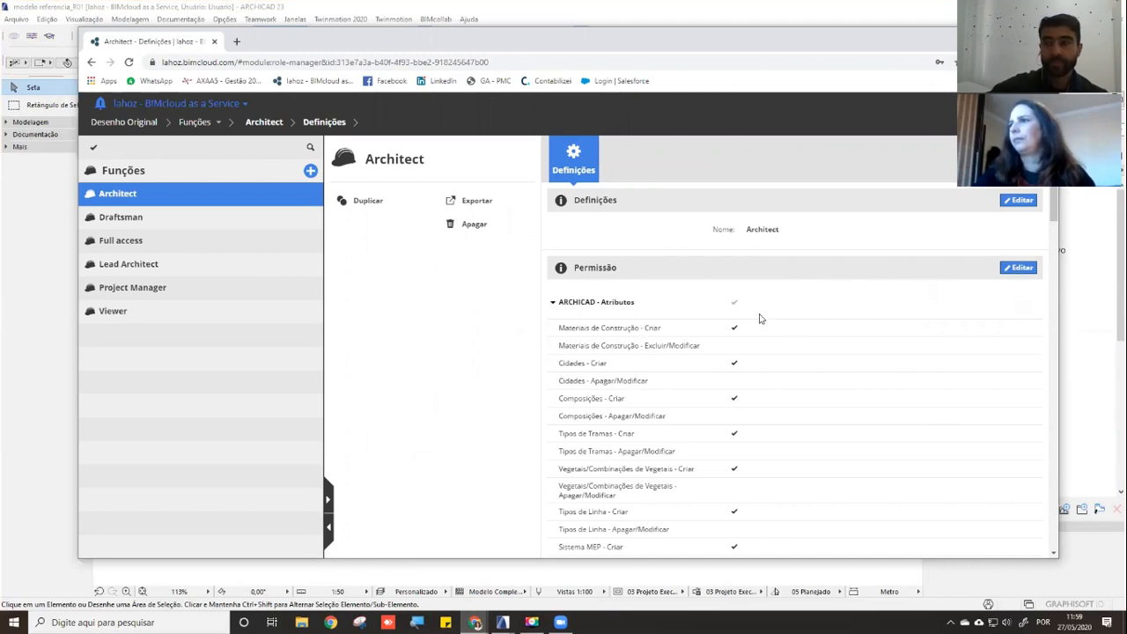
left_click(196, 125)
left_click(202, 140)
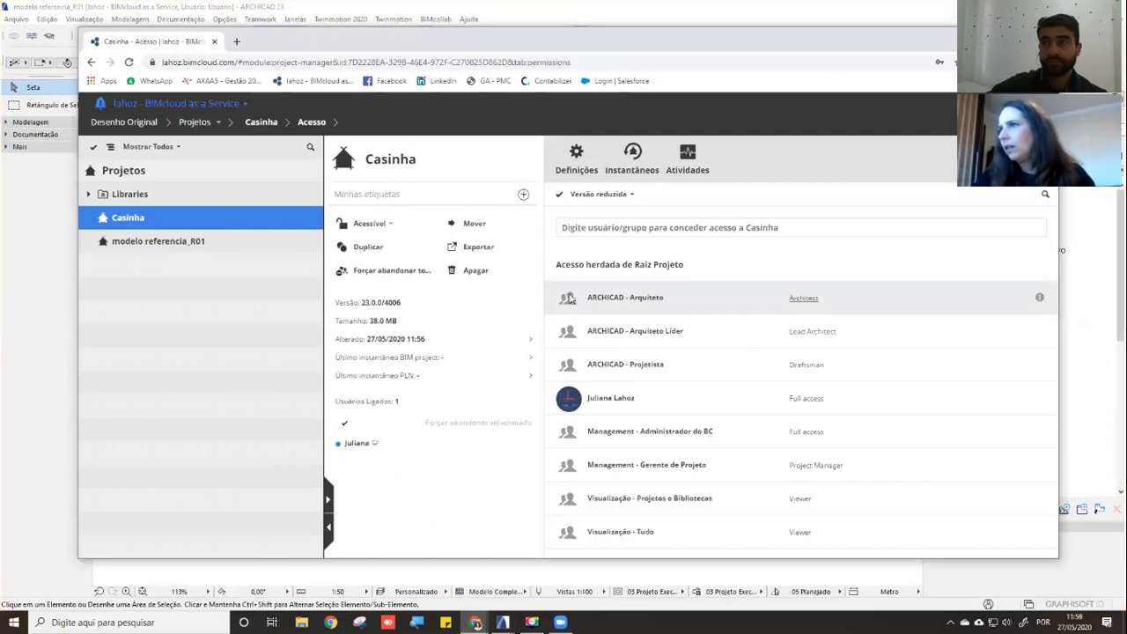
Summarize Casinha's access by users and bring up the Architect role assigned to Usuario
left_click(622, 197)
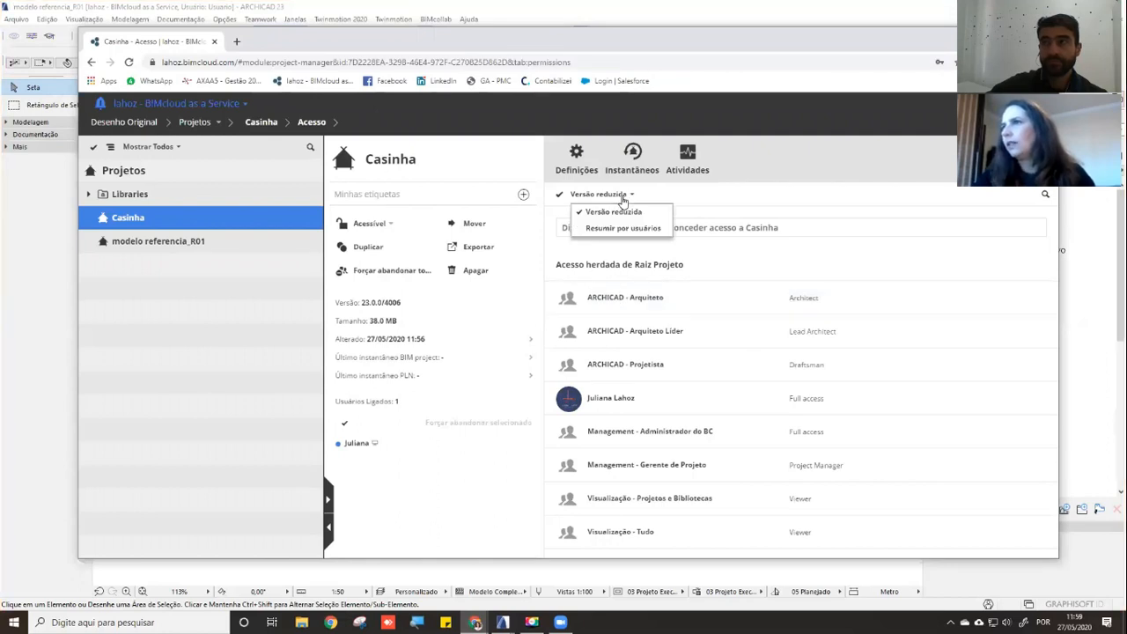
left_click(623, 228)
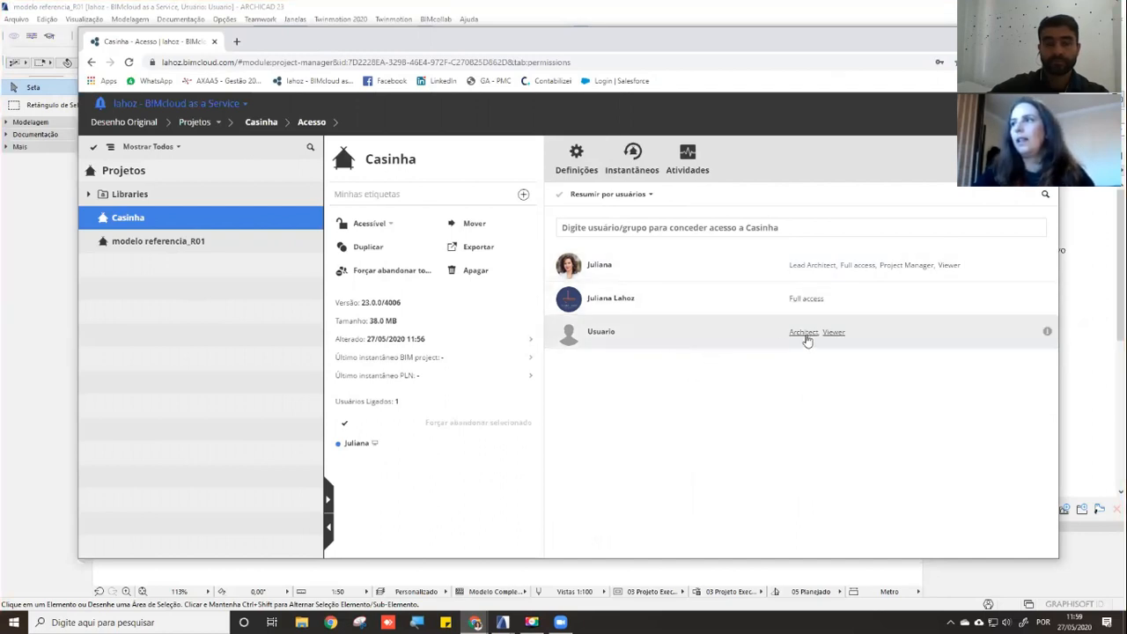
left_click(803, 332)
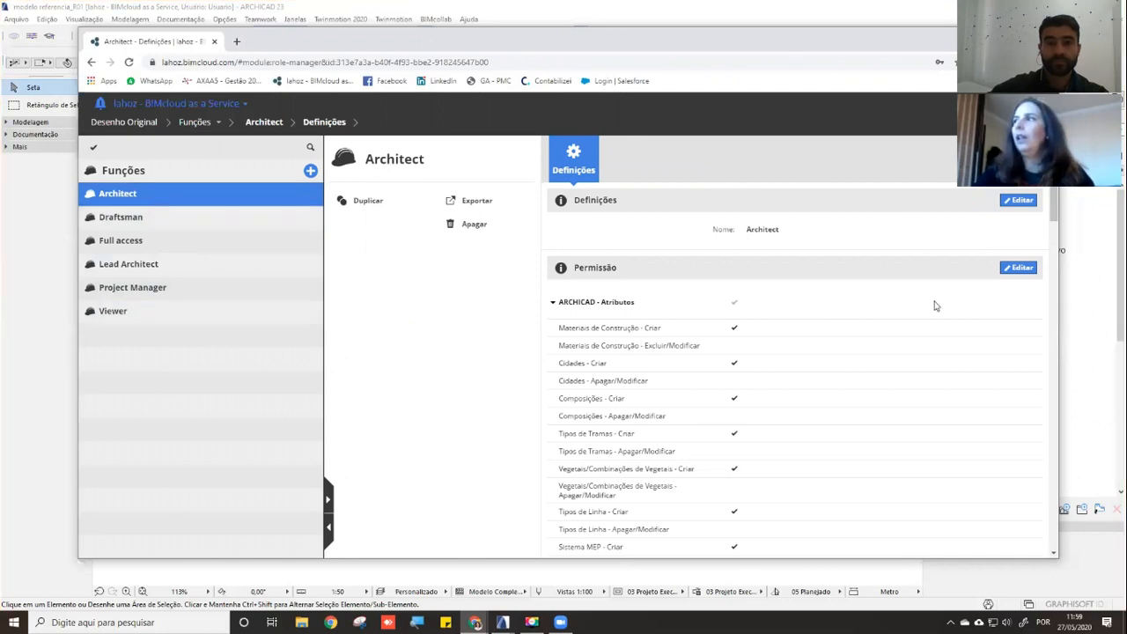
Compare the permissions of the Architect role with those of the Full access role
left_click_drag(1058, 207, 1052, 333)
left_click(257, 231)
left_click(249, 247)
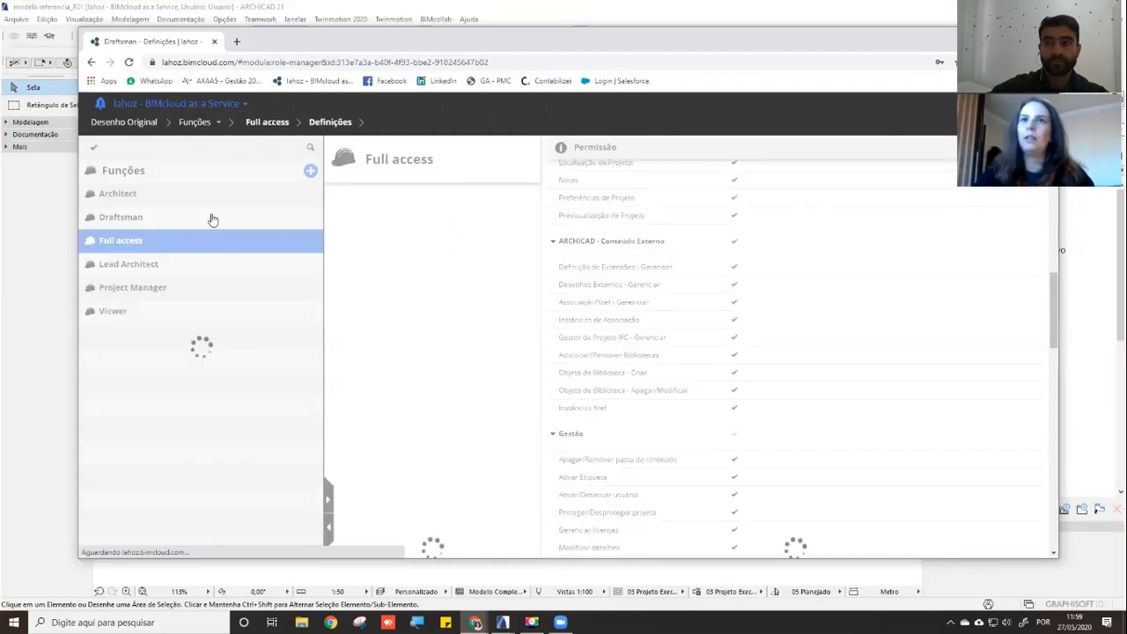
left_click(207, 194)
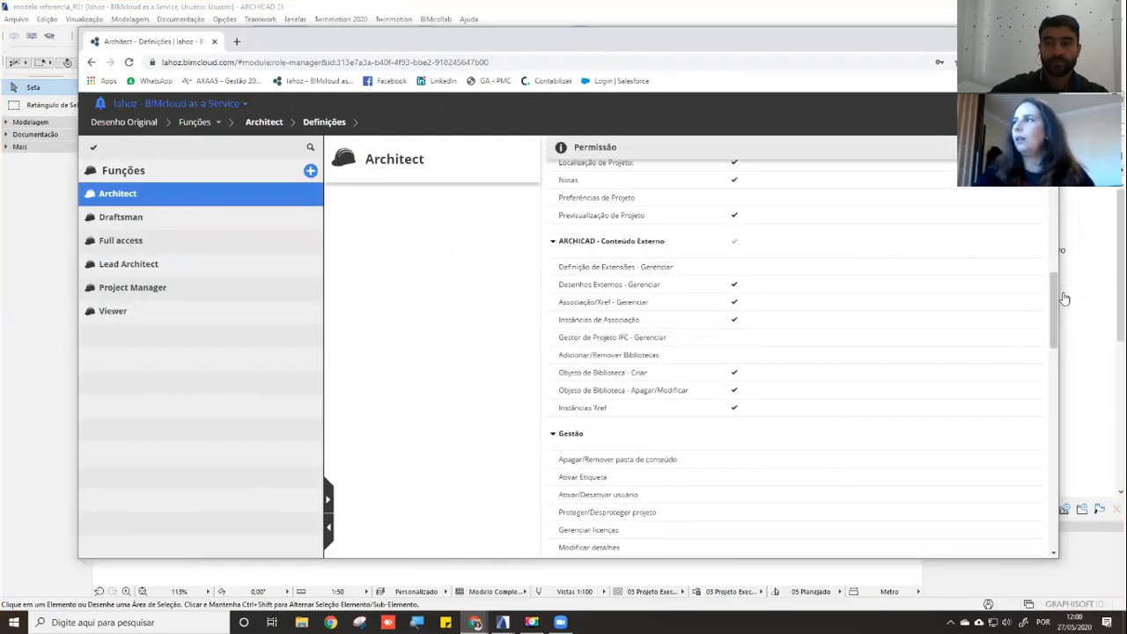
left_click_drag(1052, 299, 1004, 342)
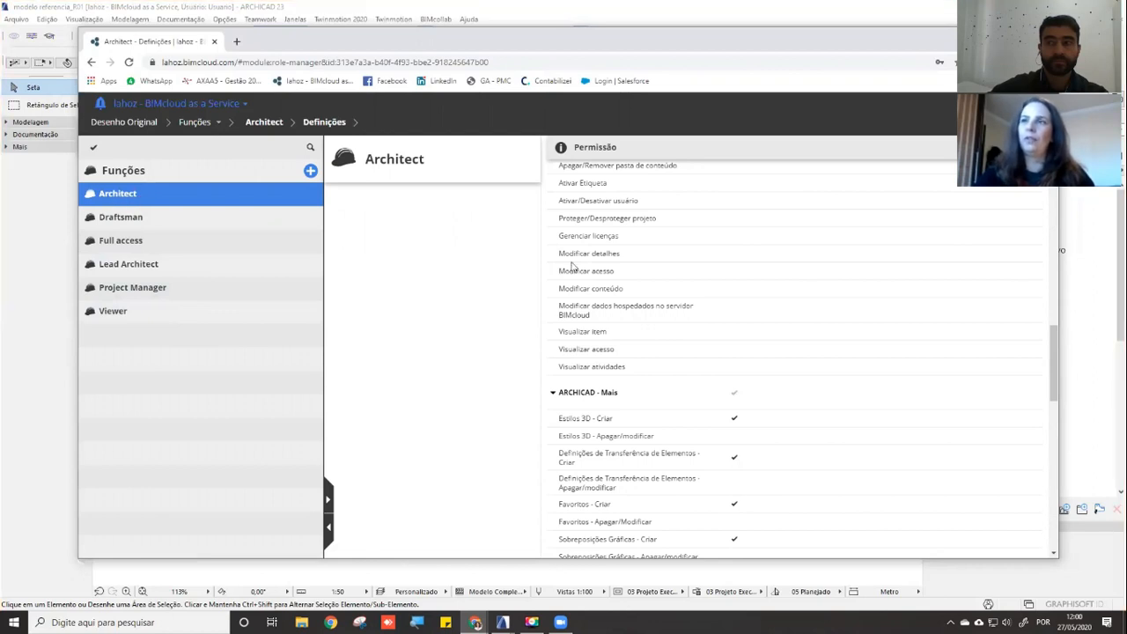
scroll(671, 376, "down", 3)
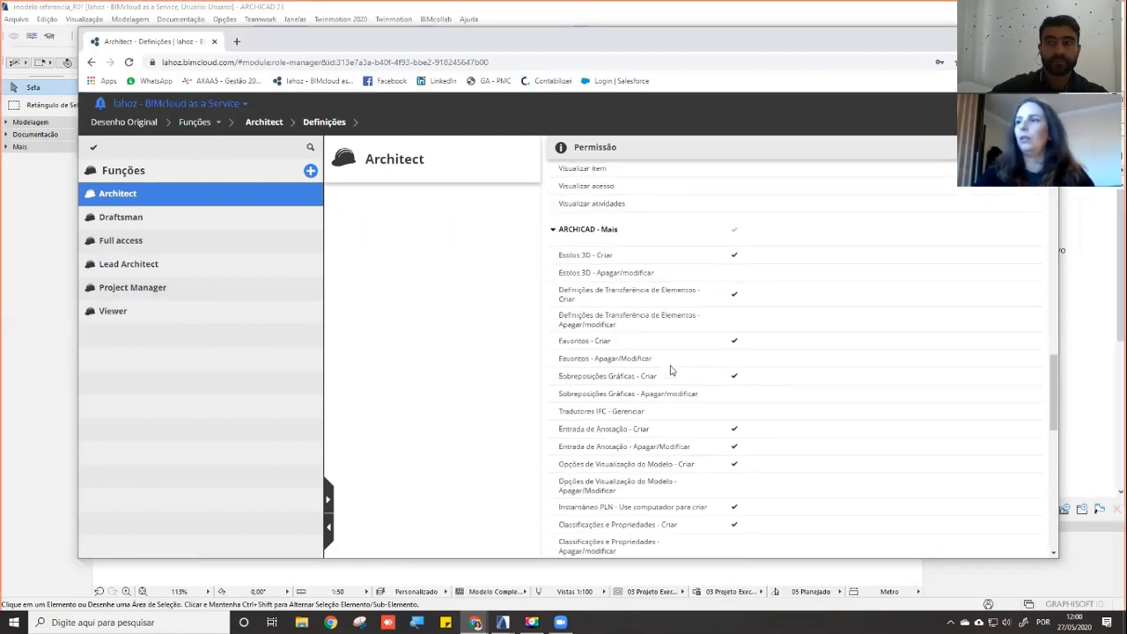
left_click(138, 246)
scroll(762, 305, "down", 10)
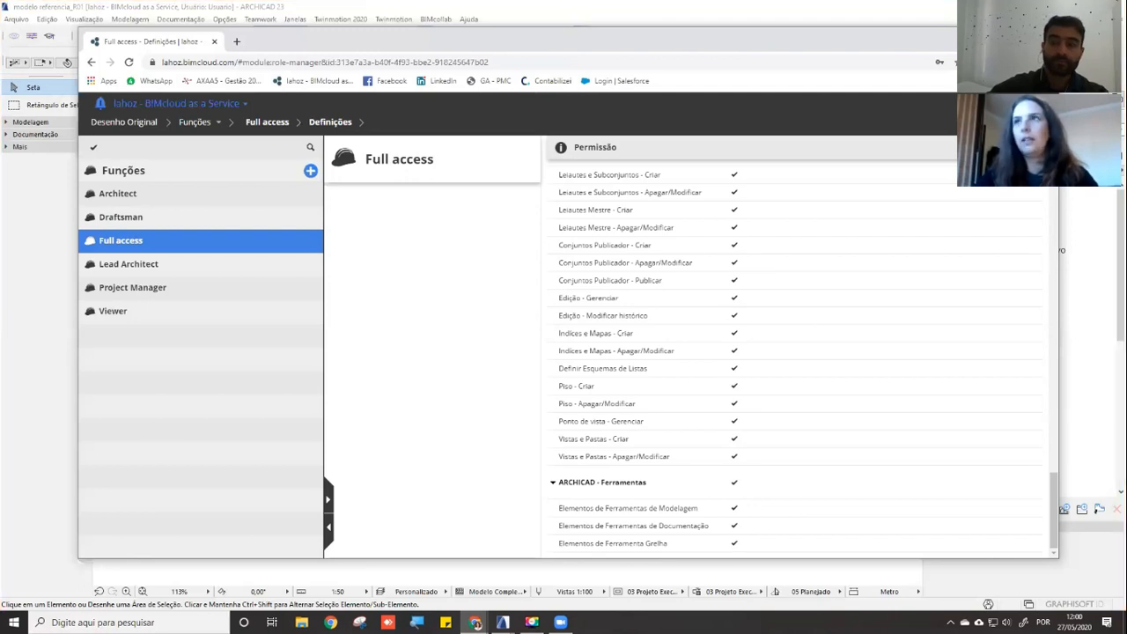
Return to ARCHICAD and compare the open Casinha and modelo referencia_R01 projects
left_click(991, 38)
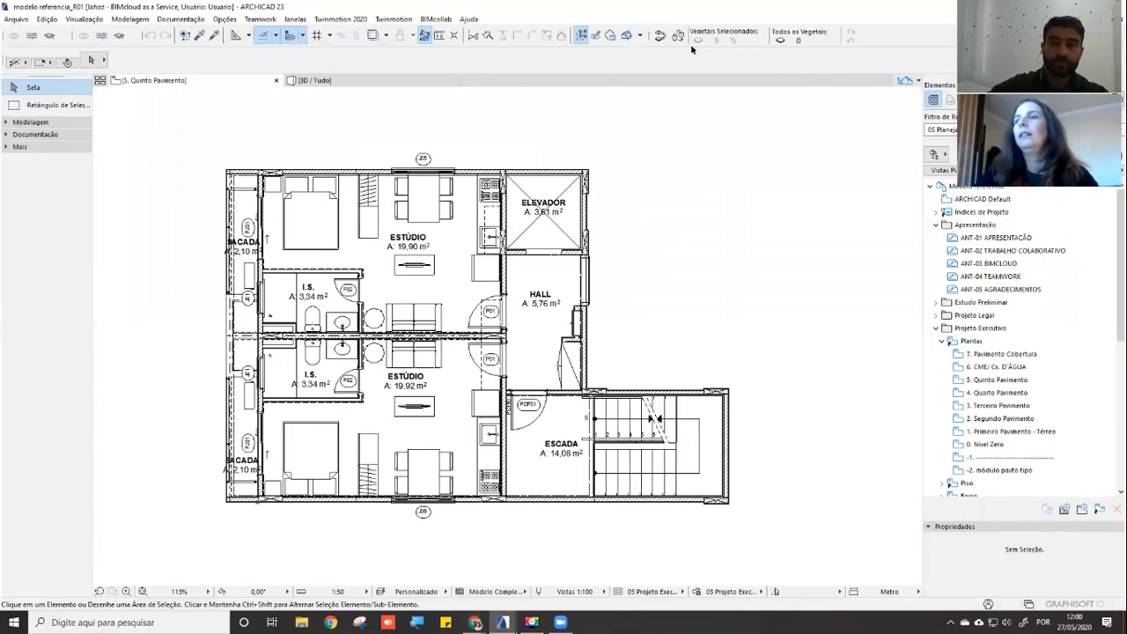
left_click(502, 621)
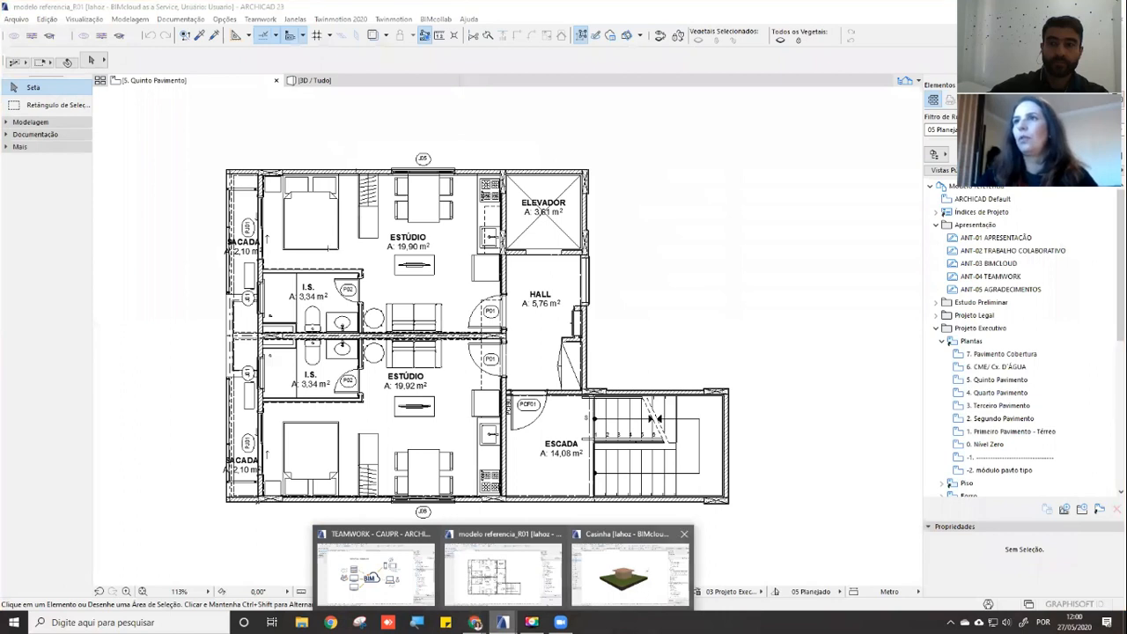
left_click(637, 588)
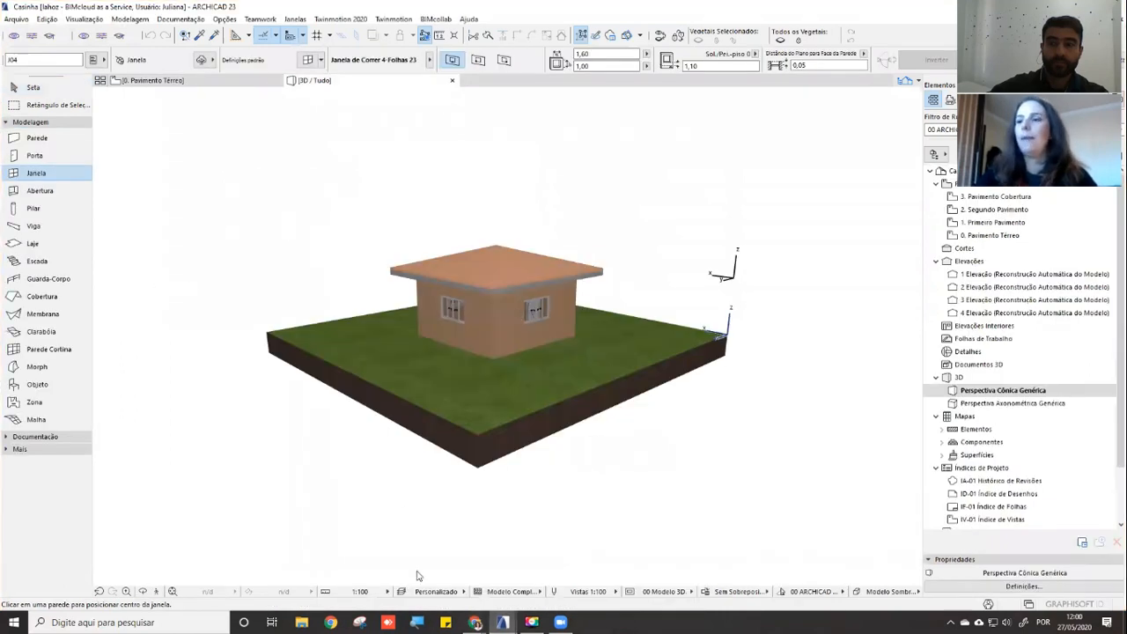
left_click(502, 622)
left_click(502, 572)
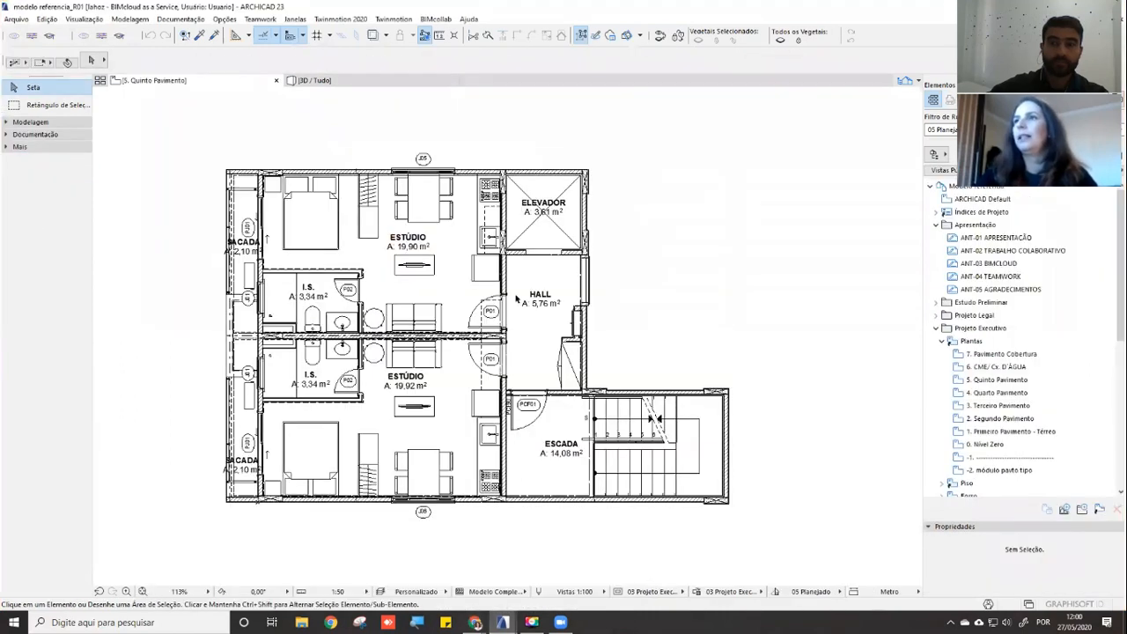
Switch to the TEAMWORK - CAUPR project and show the 1. Primeiro Pavimento - Térreo plan
mouse_move(502, 622)
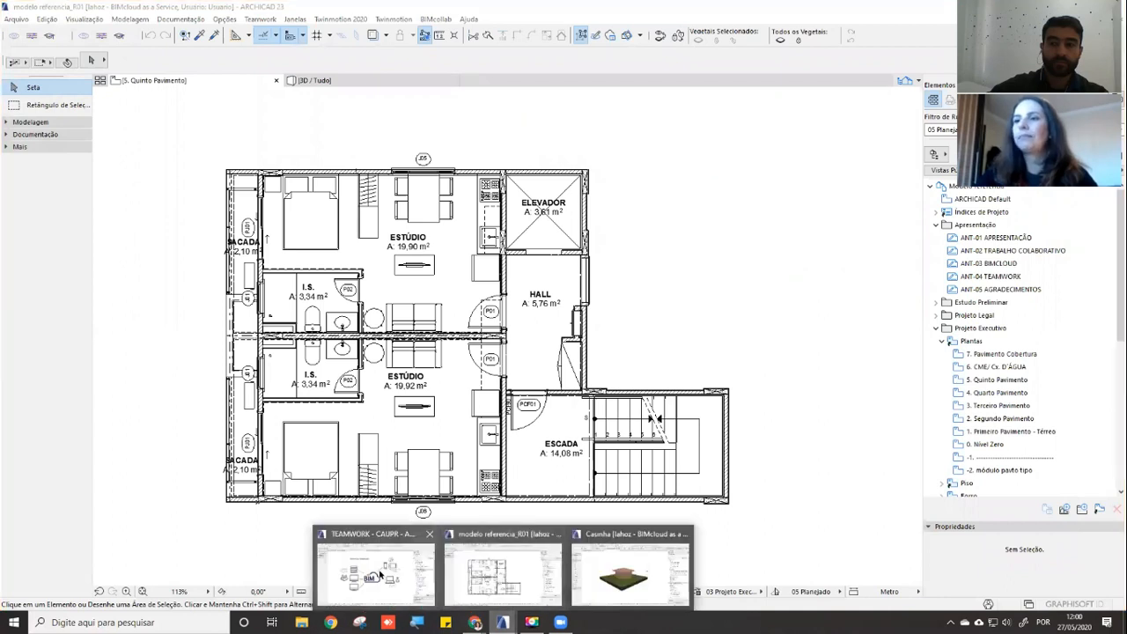
left_click(380, 574)
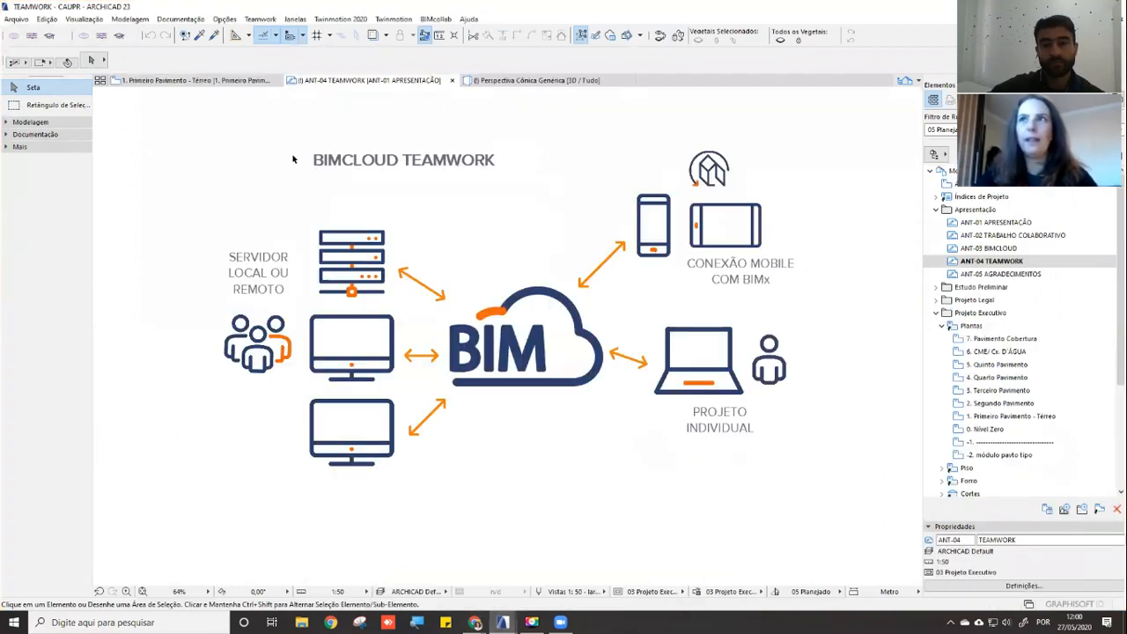
left_click(232, 80)
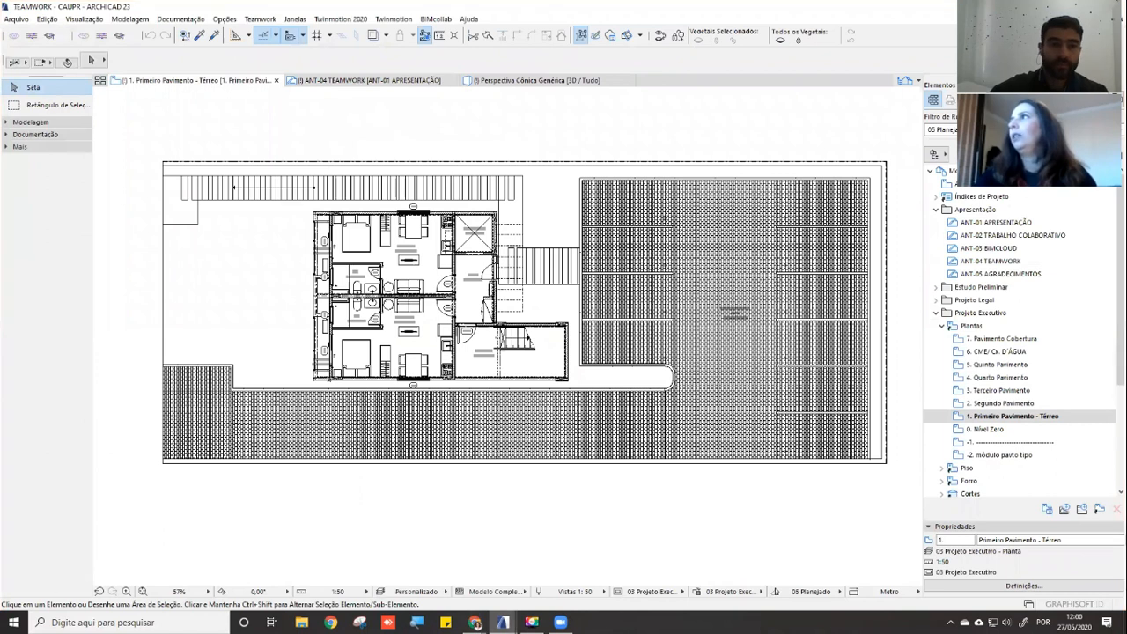
Dock the TEAMWORK - CAUPR window beside the other project, narrow its toolbox and navigator palettes, and maximize the window again
key("super+Left")
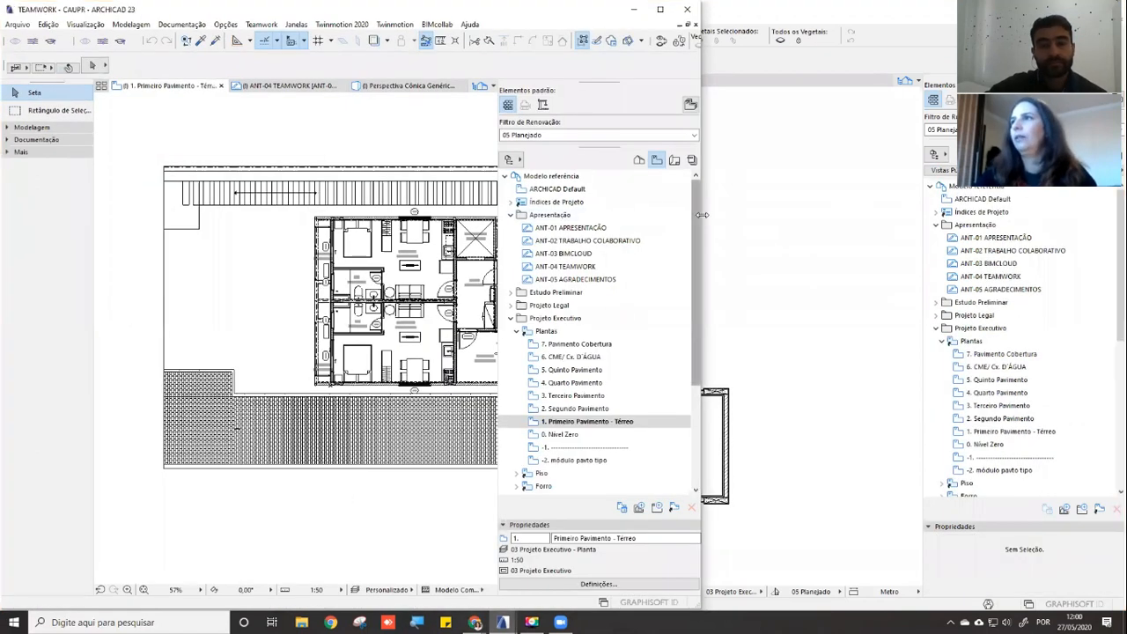
left_click_drag(416, 212, 19, 221)
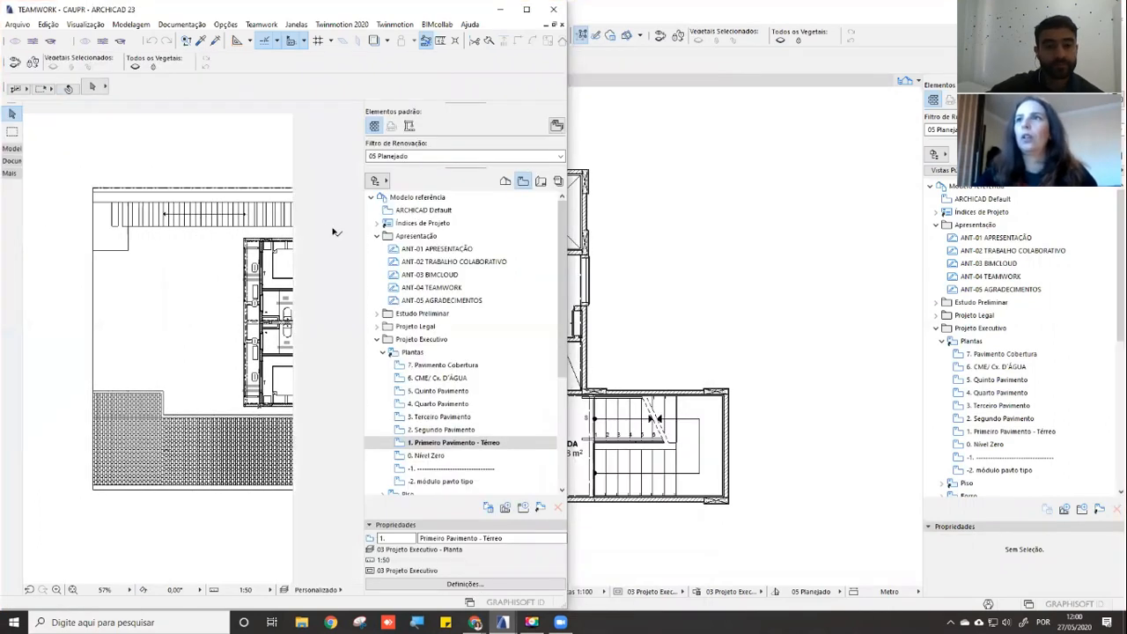
left_click_drag(365, 237, 449, 237)
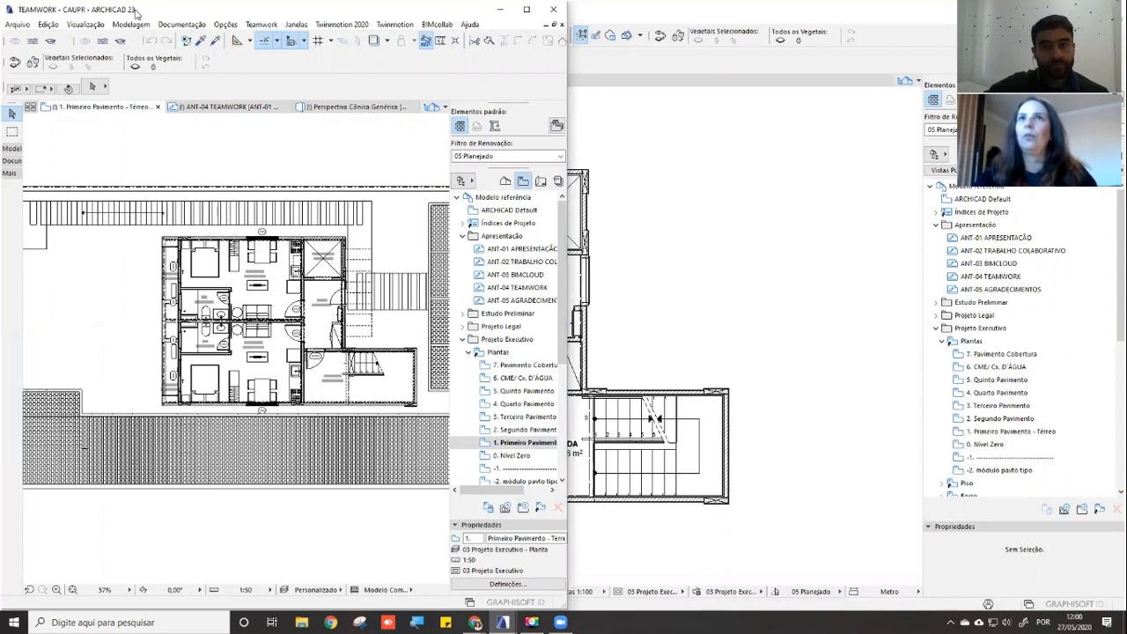
double_click(227, 9)
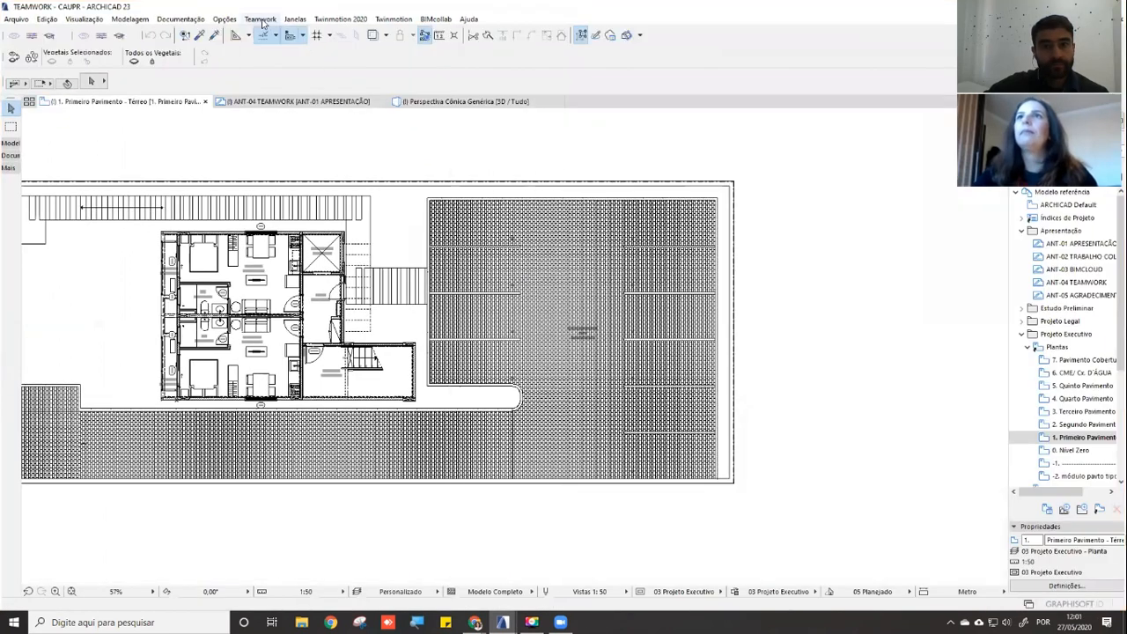
Join the modelo referencia_R01 Teamwork project on the BIMcloud server, signed in with the second user's account
left_click(259, 19)
mouse_move(270, 35)
left_click(434, 66)
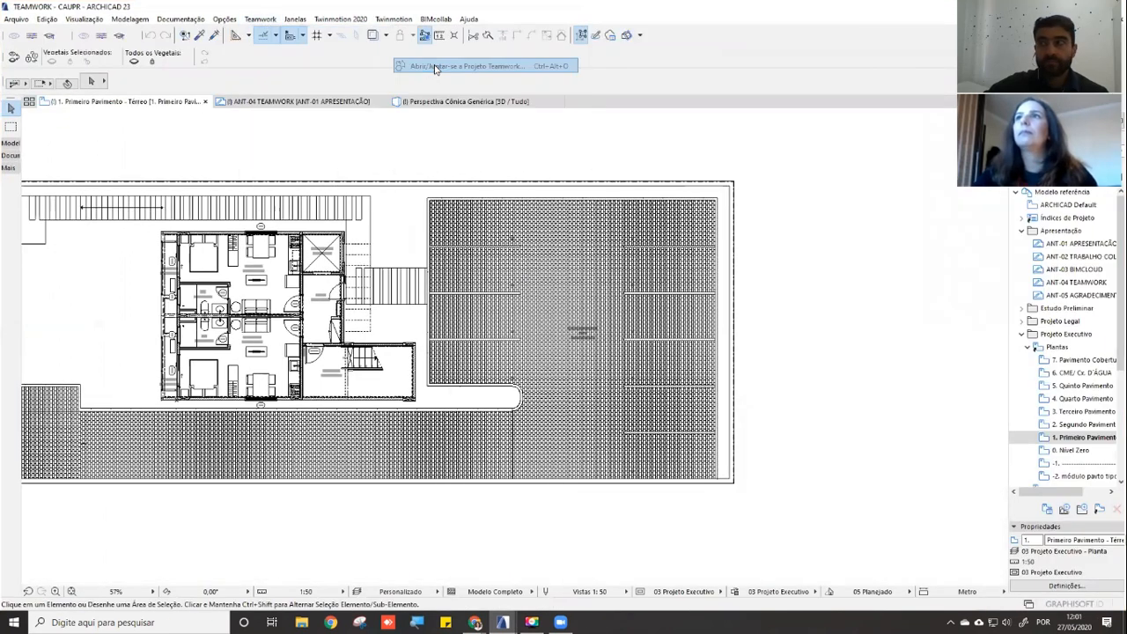
left_click(709, 146)
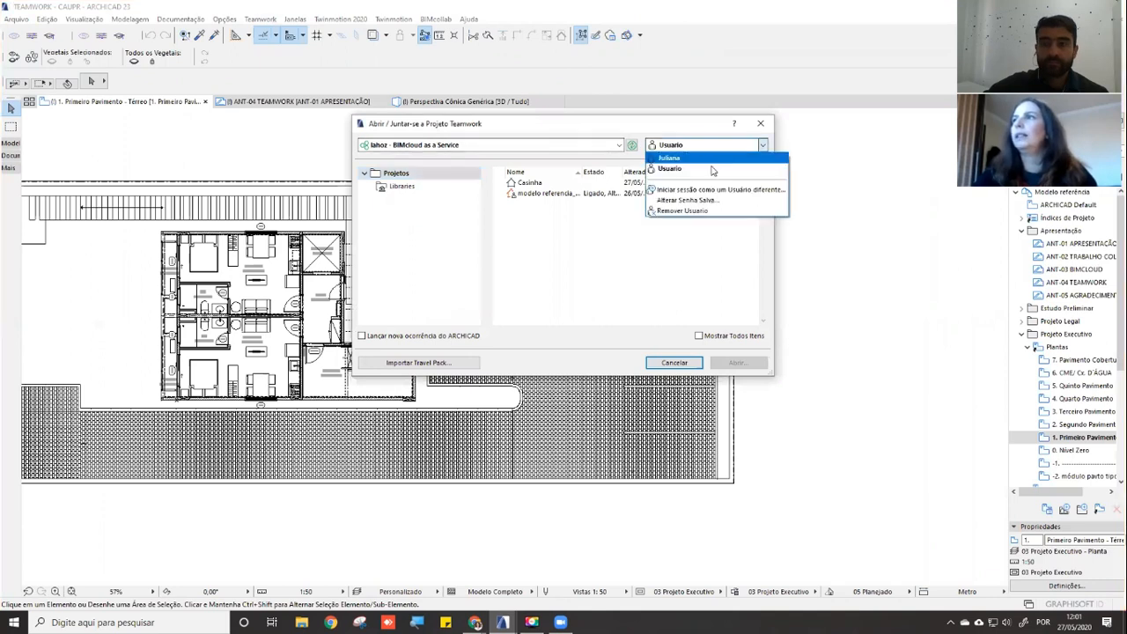
left_click(704, 160)
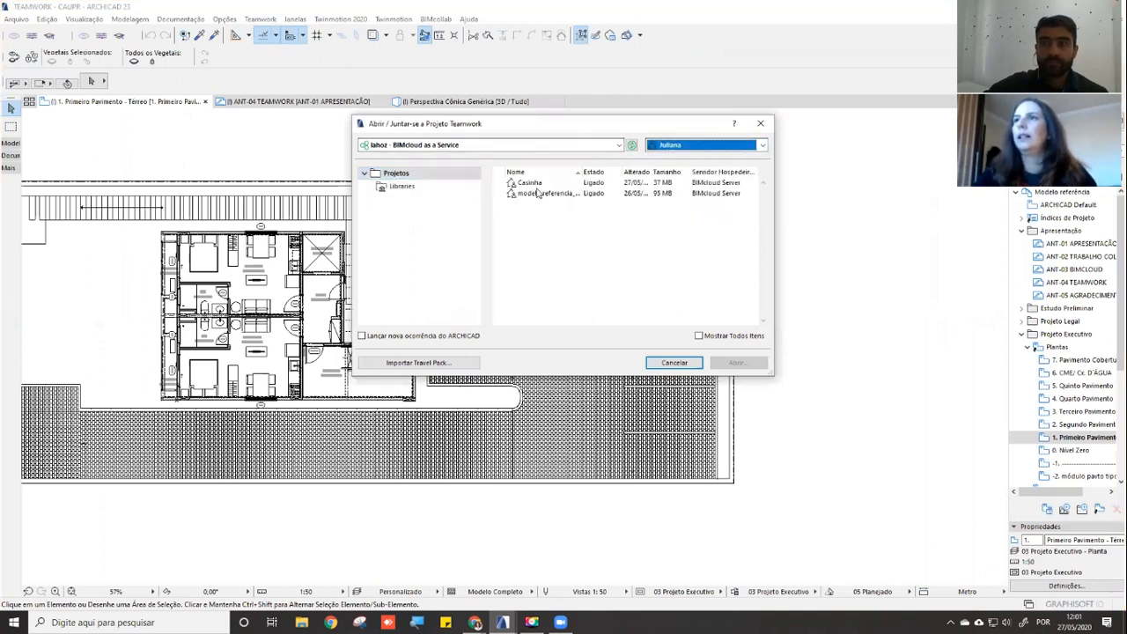
left_click(540, 193)
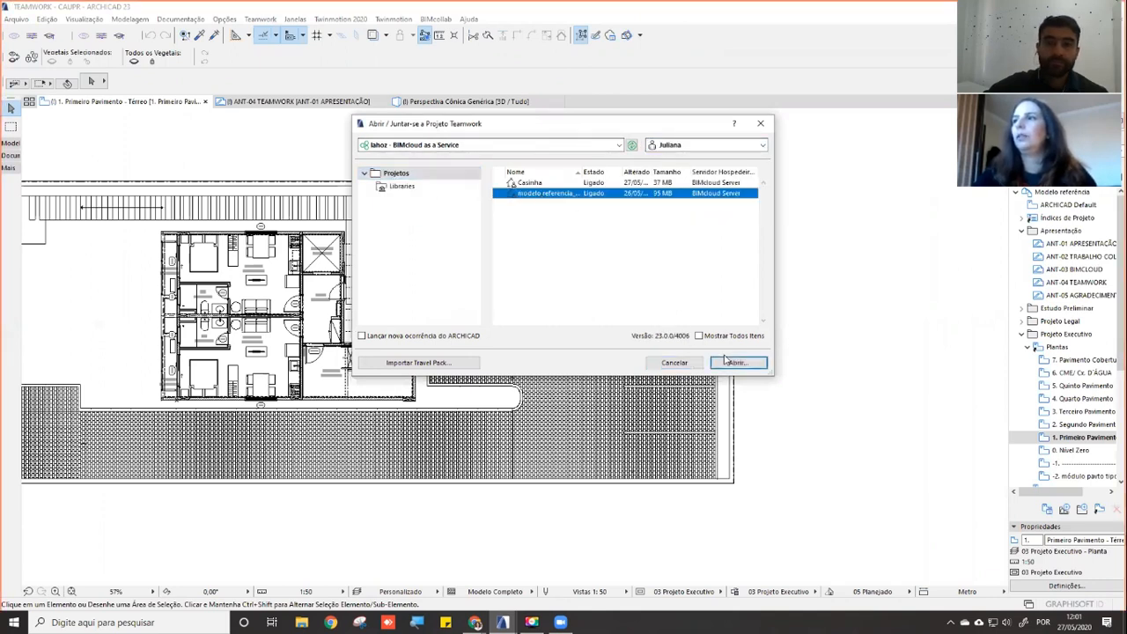
left_click(726, 360)
Place the first user's modelo referencia_R01 window beside the second user's, with narrow toolbox and navigator palettes and the whole fifth-floor plan in view
mouse_move(502, 622)
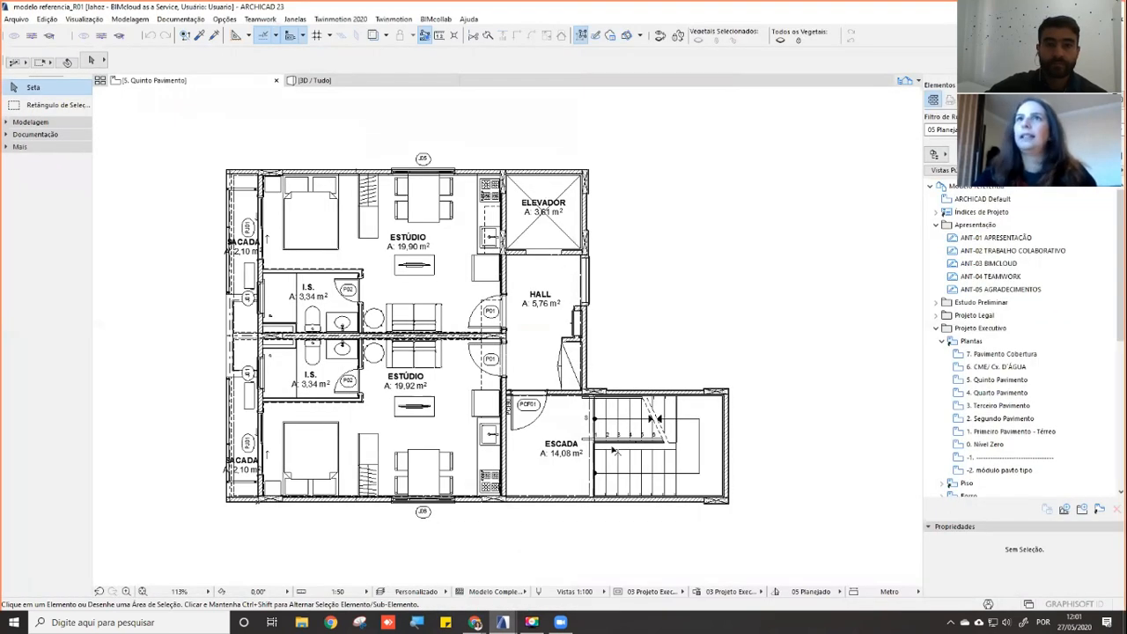
left_click(522, 599)
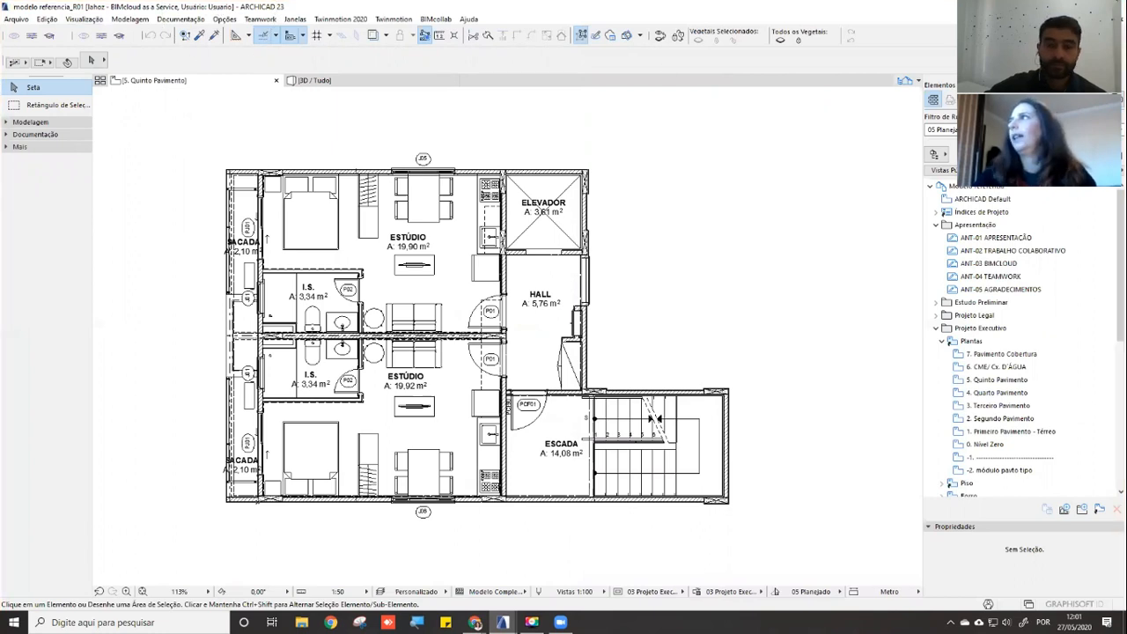
double_click(832, 7)
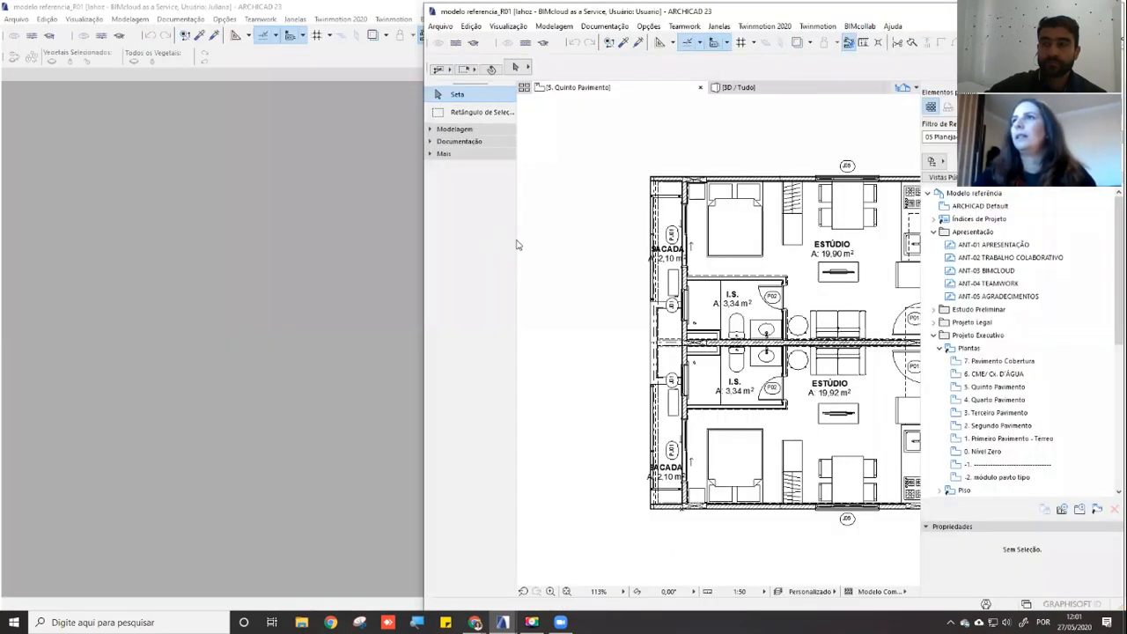
left_click_drag(423, 252, 423, 252)
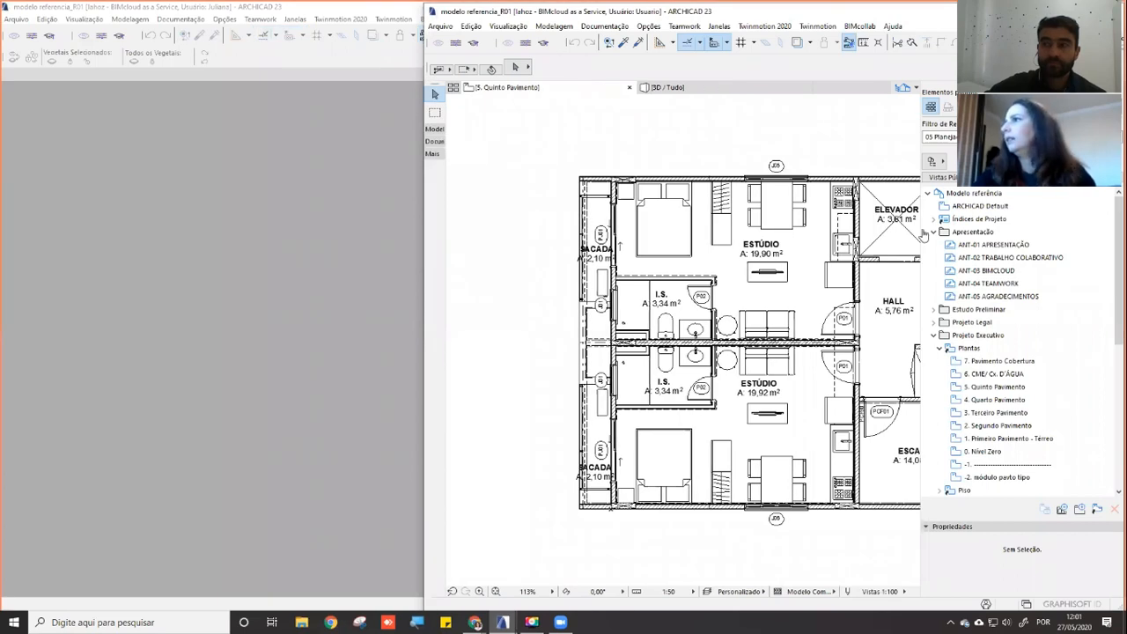
left_click_drag(921, 230, 960, 242)
left_click_drag(830, 316, 738, 295)
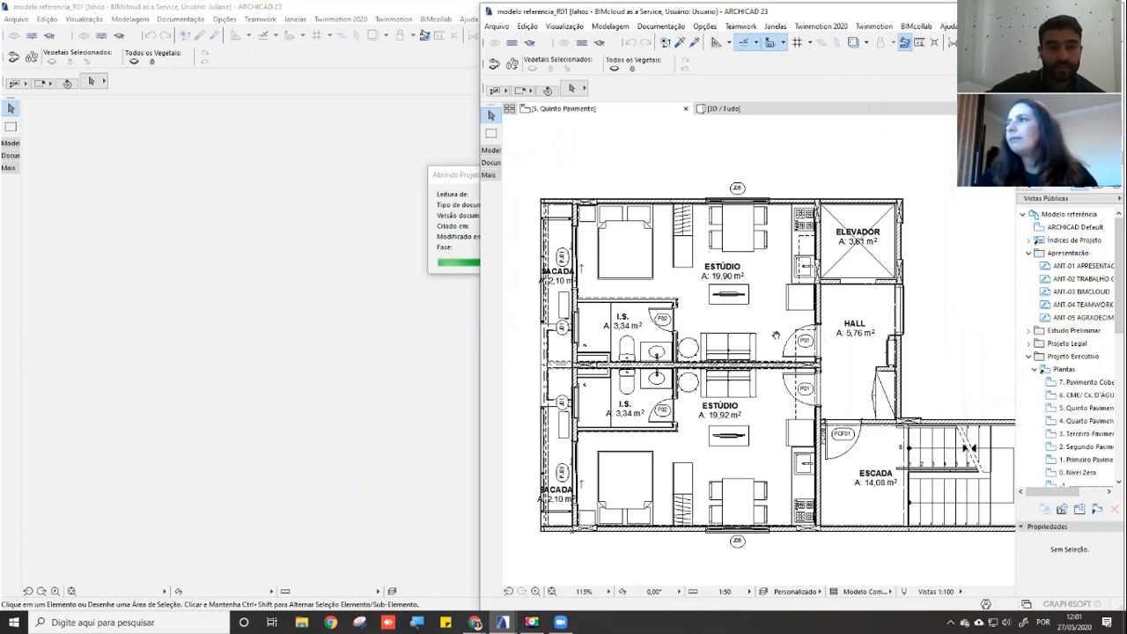
scroll(776, 335, "down", 1)
scroll(739, 204, "down", 1)
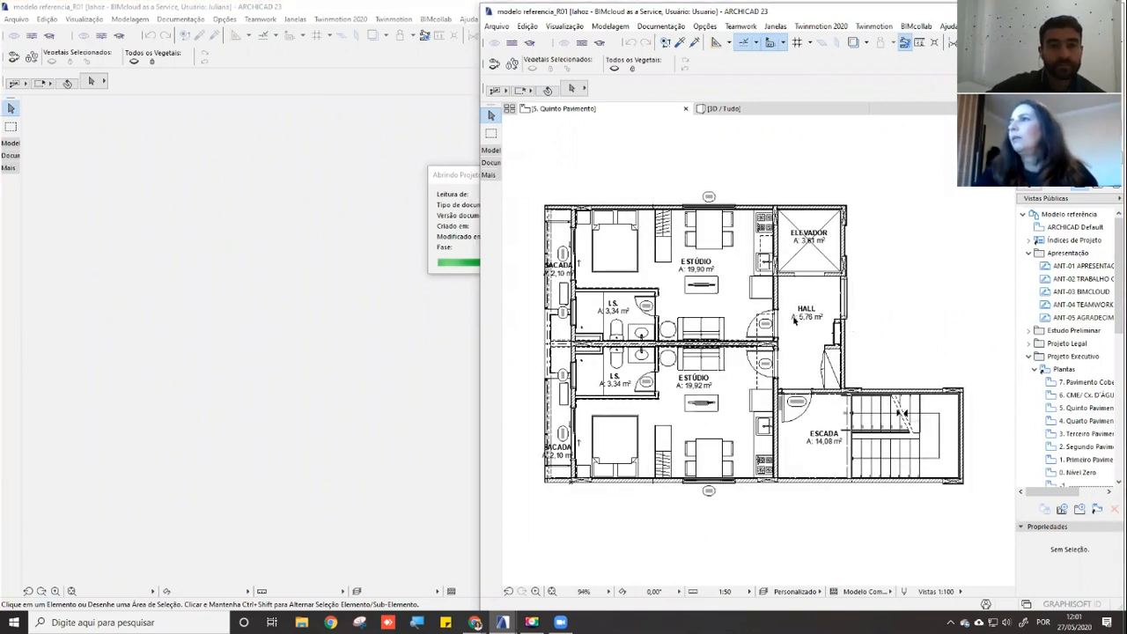
Open the 3D view in the first user's window and examine the building's front and side facades
left_click(720, 108)
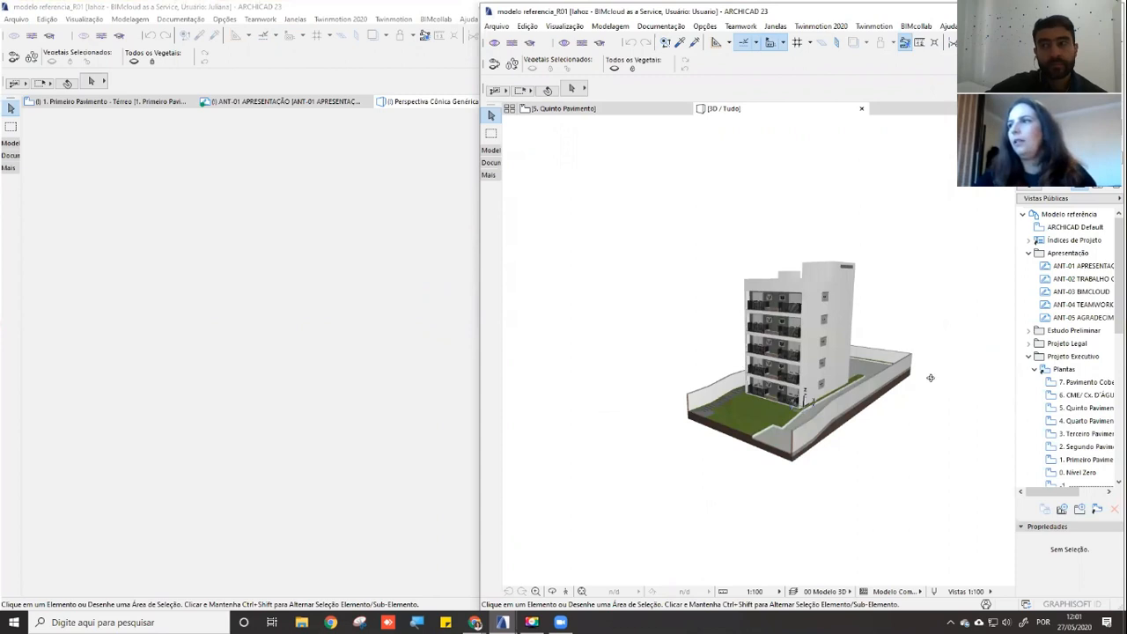
middle_click_drag(659, 356, 700, 351, "shift")
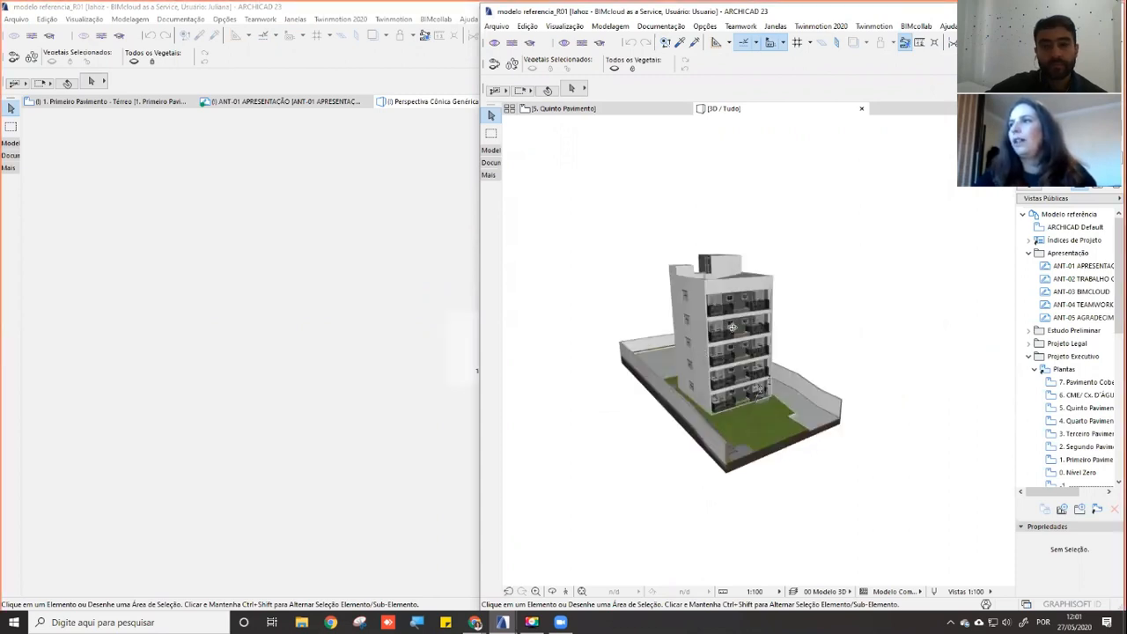
scroll(660, 332, "up", 3)
middle_click_drag(778, 348, 815, 354, "shift")
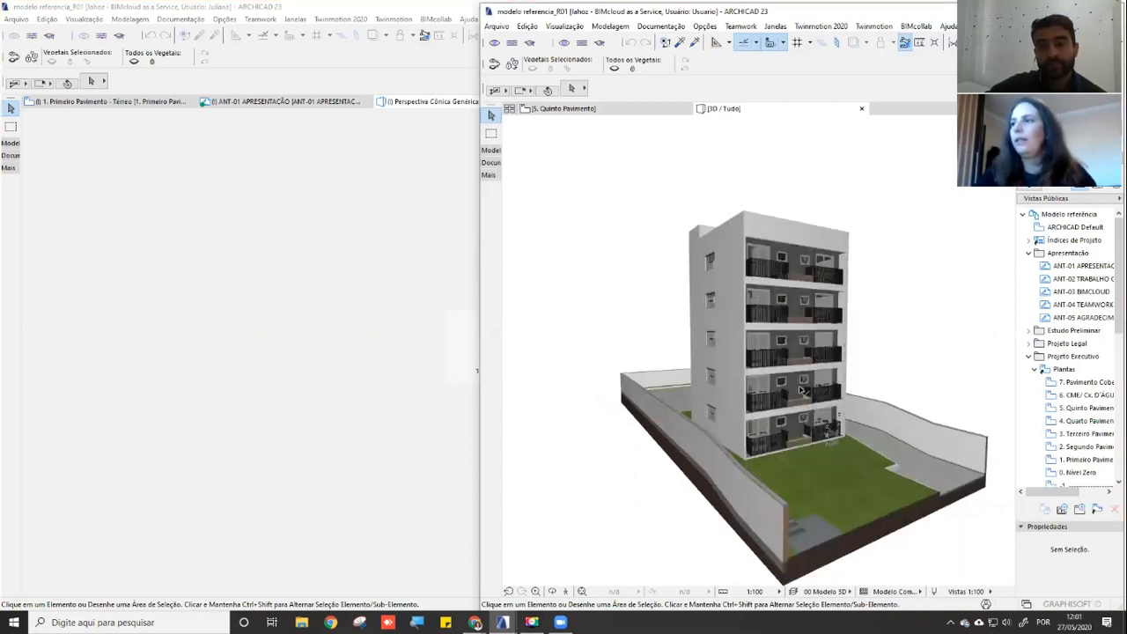
middle_click_drag(760, 321, 701, 342, "shift")
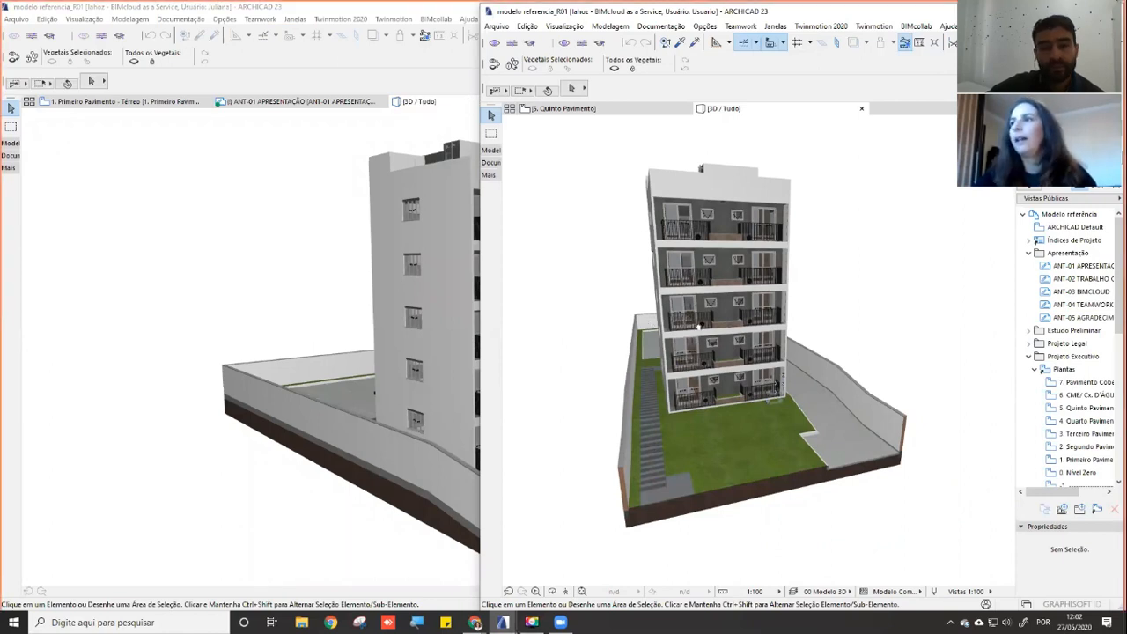
Select the front parapet wall on the building's roof in the first user's 3D view
middle_click_drag(663, 341, 877, 329, "shift")
middle_click_drag(756, 317, 737, 326, "shift")
middle_click_drag(739, 388, 643, 199, "shift")
middle_click_drag(776, 221, 688, 243, "shift")
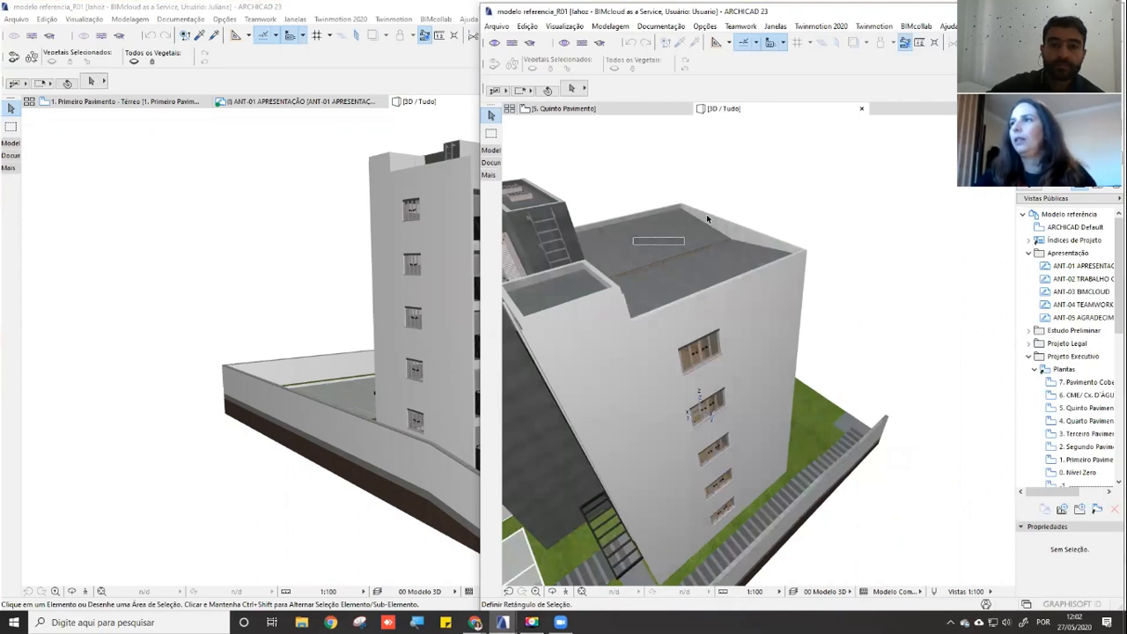
left_click(734, 213)
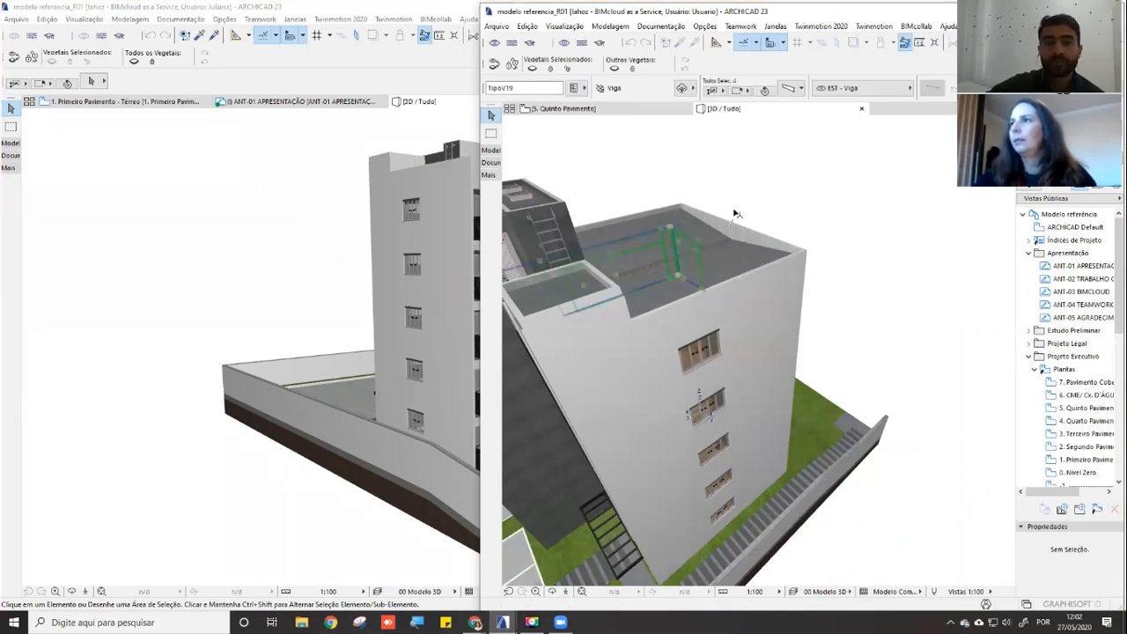
key("Escape")
left_click(820, 246)
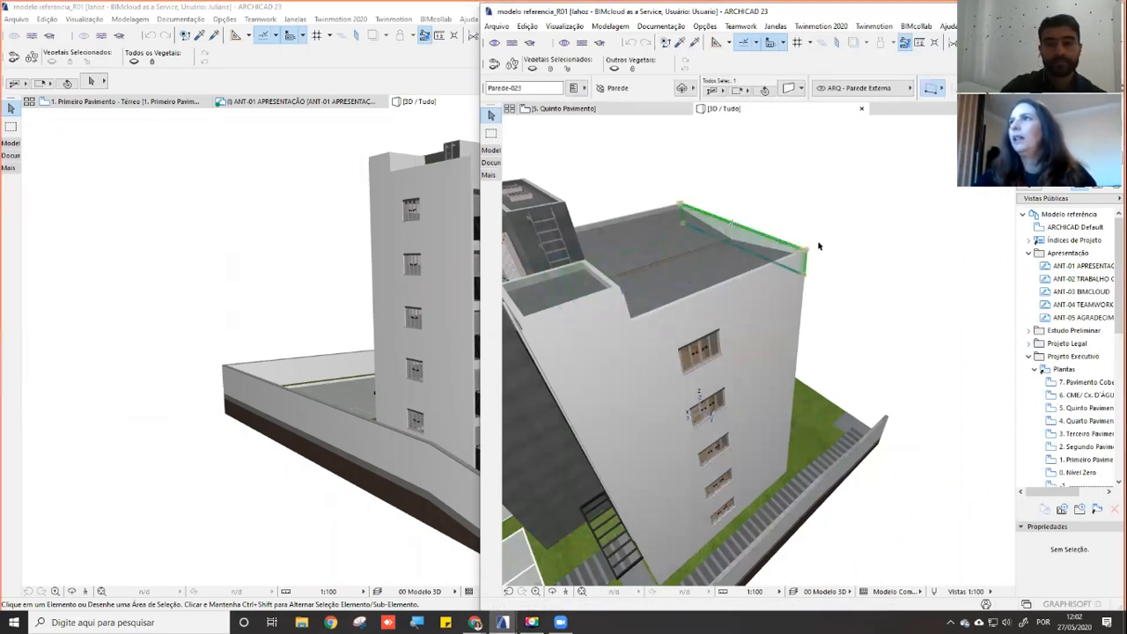
scroll(819, 246, "up", 2)
scroll(846, 257, "up", 1)
middle_click_drag(731, 278, 686, 320, "shift")
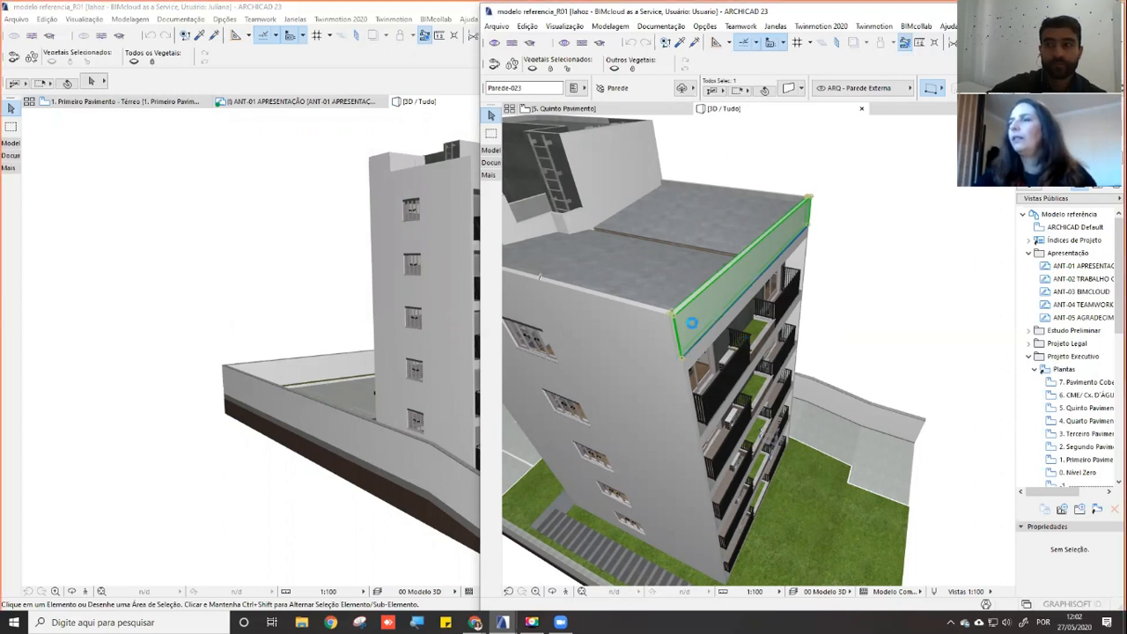
Dock the second user's window, showing the building in 3D, on its half of the screen
left_click(452, 217)
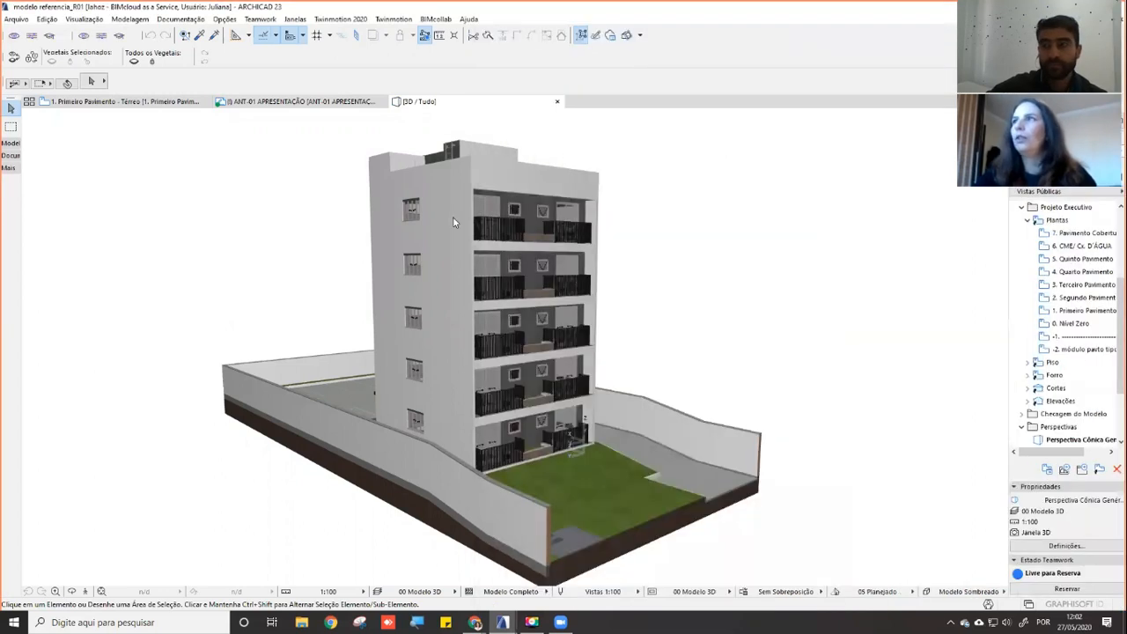
middle_click_drag(564, 449, 509, 465, "shift")
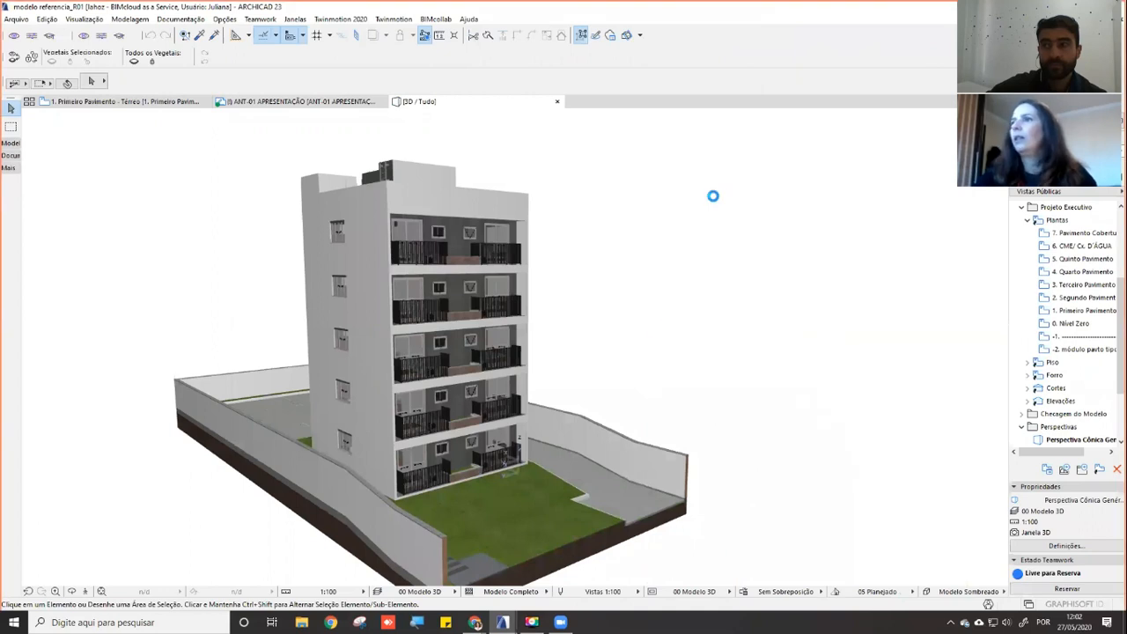
key("super+Left")
In the first user's window, move the selected parapet wall outward off the building, and undo that move
left_click(832, 292)
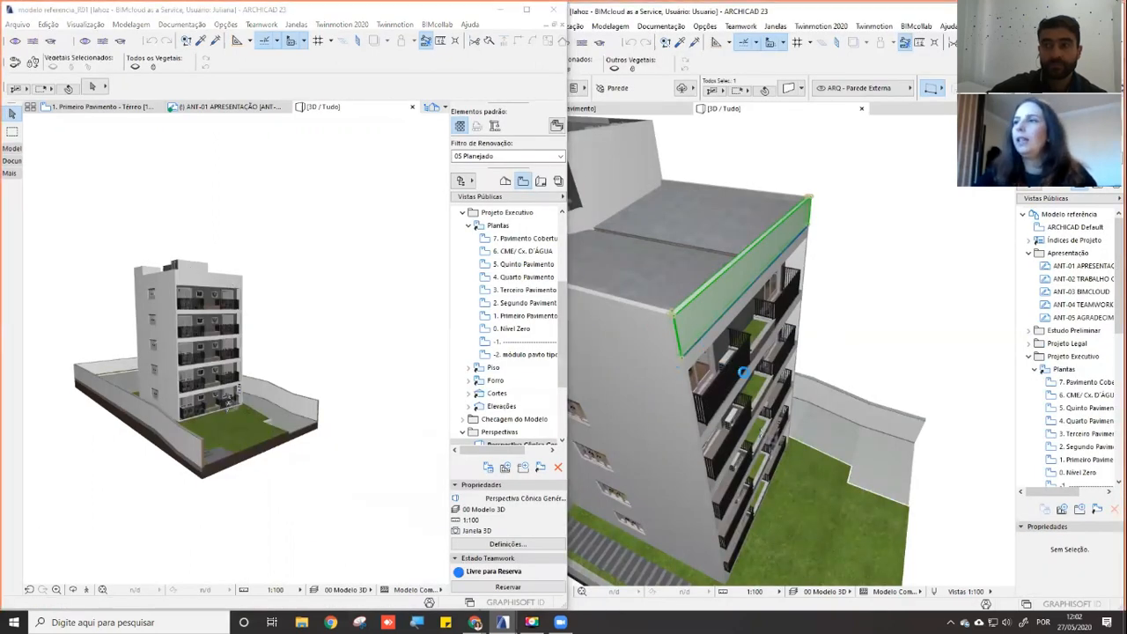
left_click(679, 356)
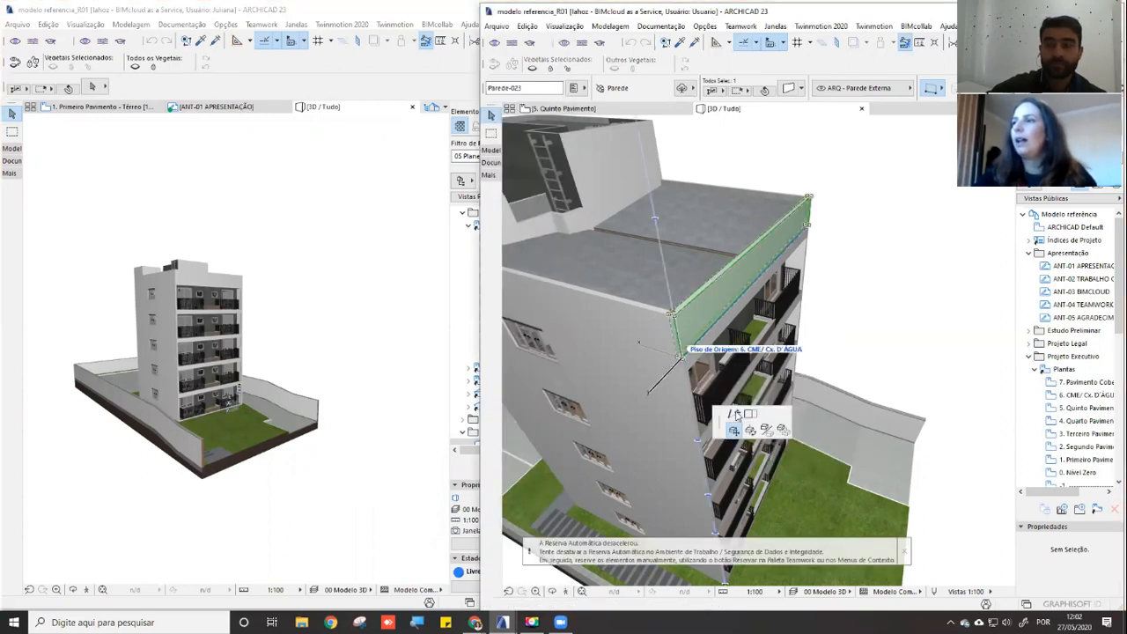
key("Escape")
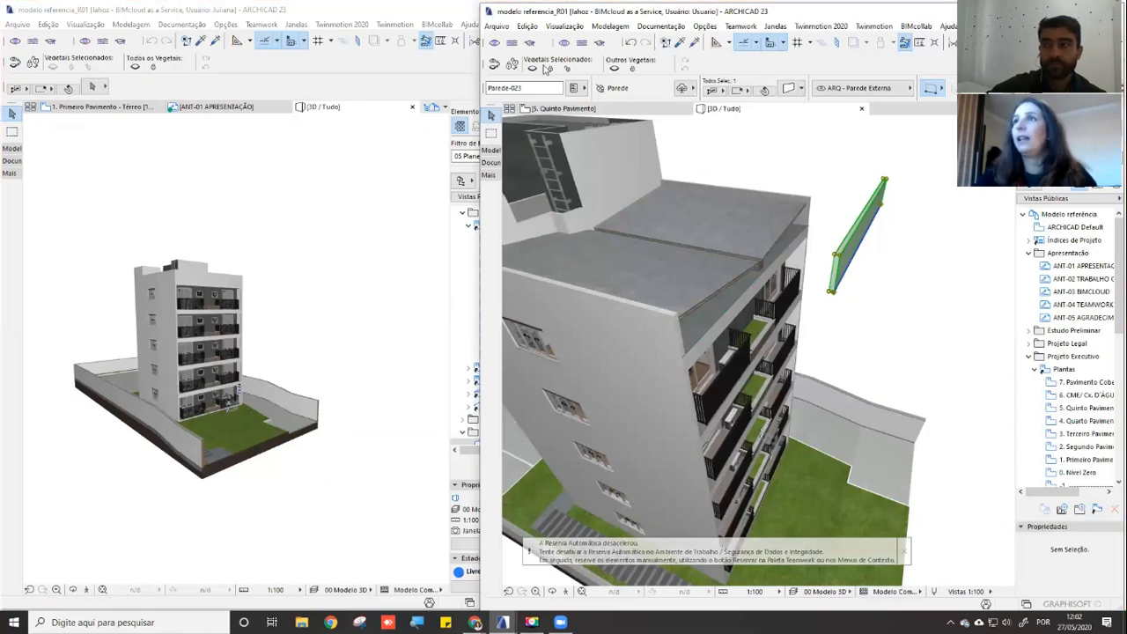
left_click(629, 44)
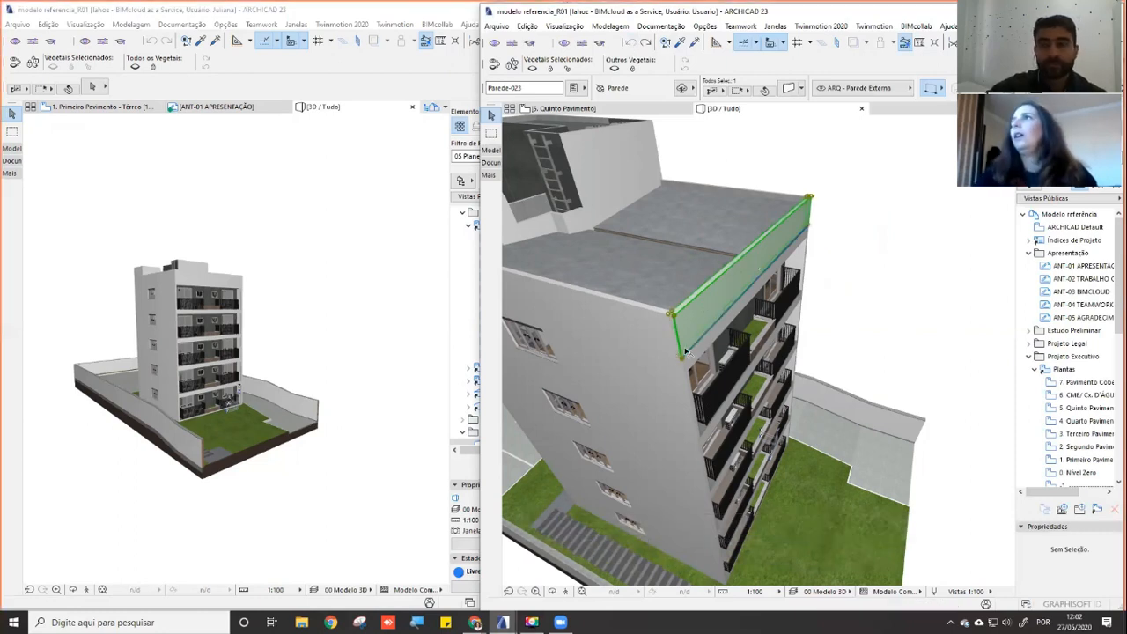
Release the selected parapet wall from the reservation, sending the unsent changes to the server
left_click(740, 26)
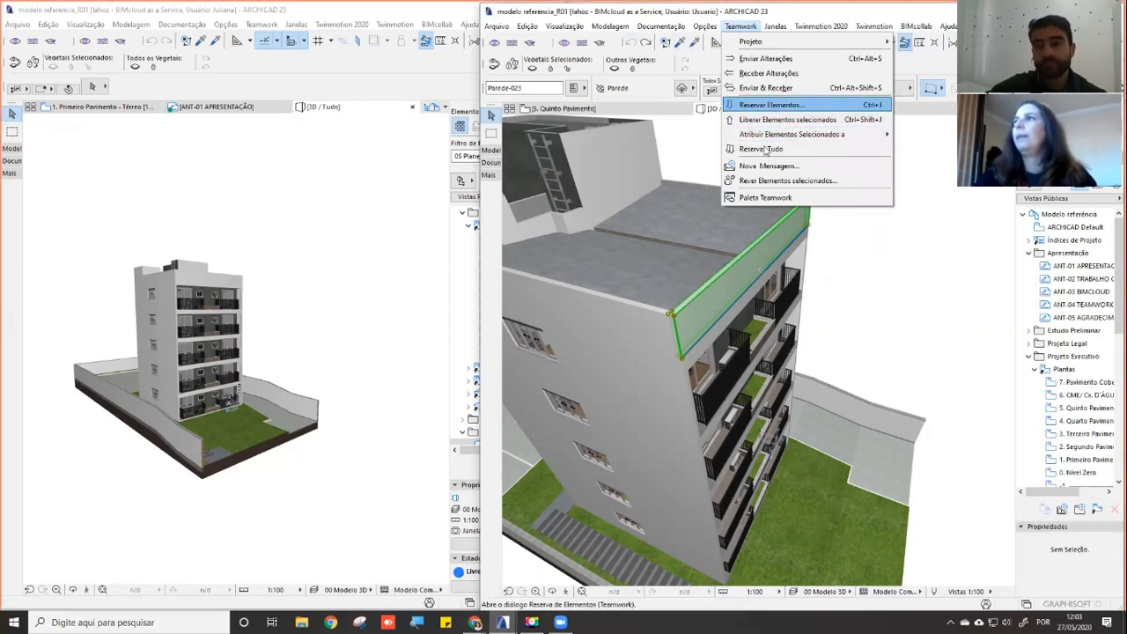
left_click(771, 123)
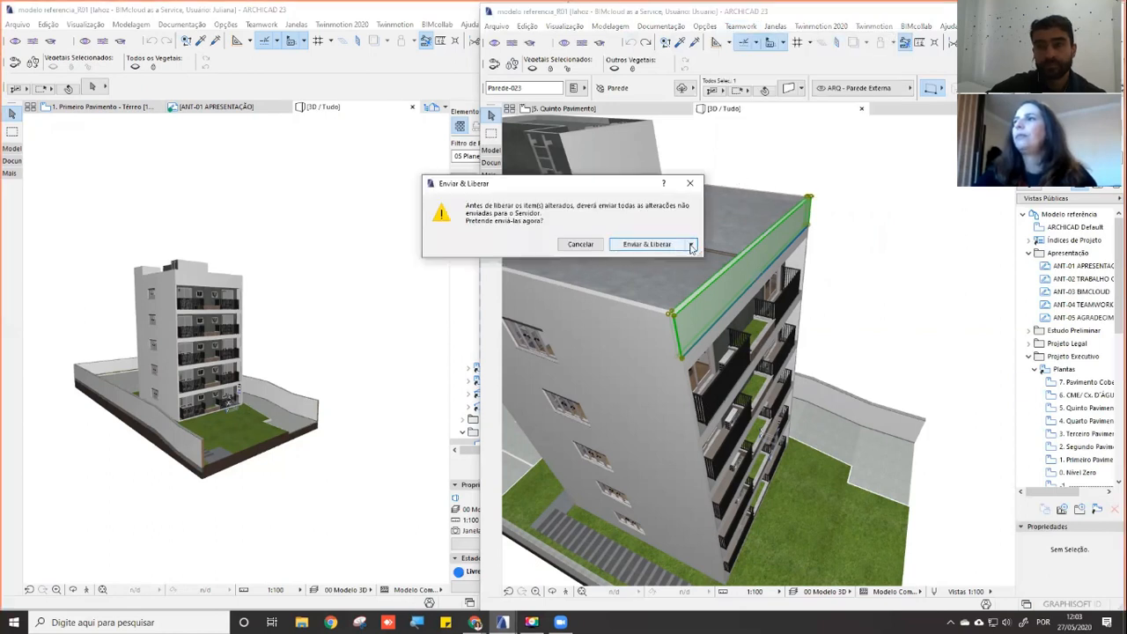
left_click(691, 246)
left_click(662, 244)
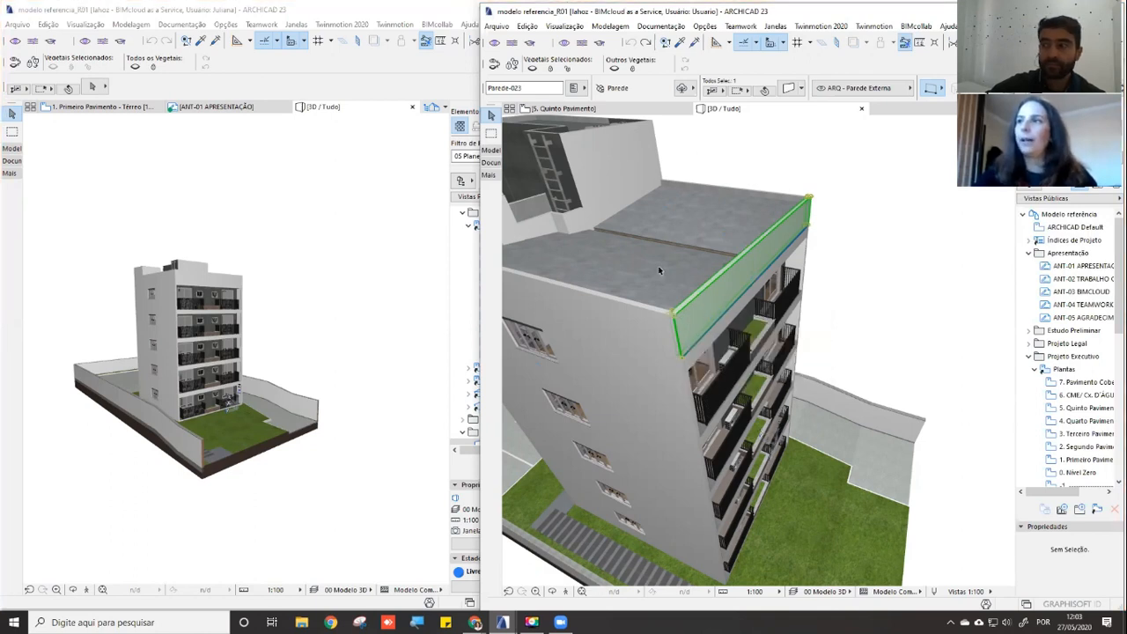
Review the geometry and surface settings of the released parapet wall, close them without changes, and clear the selection
left_click(788, 88)
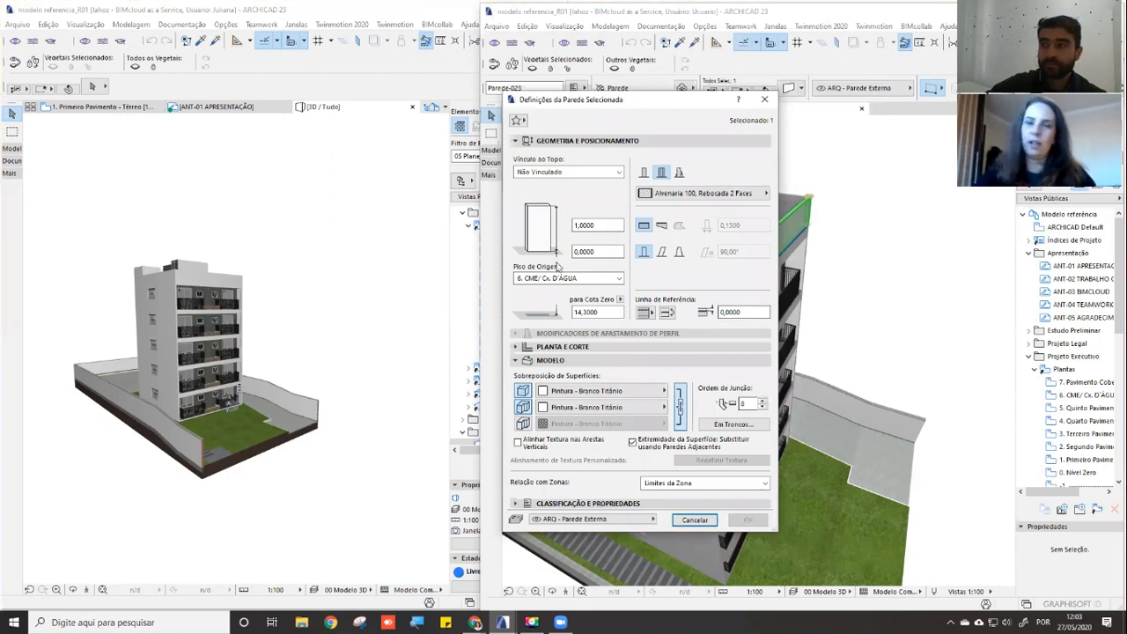
left_click(754, 524)
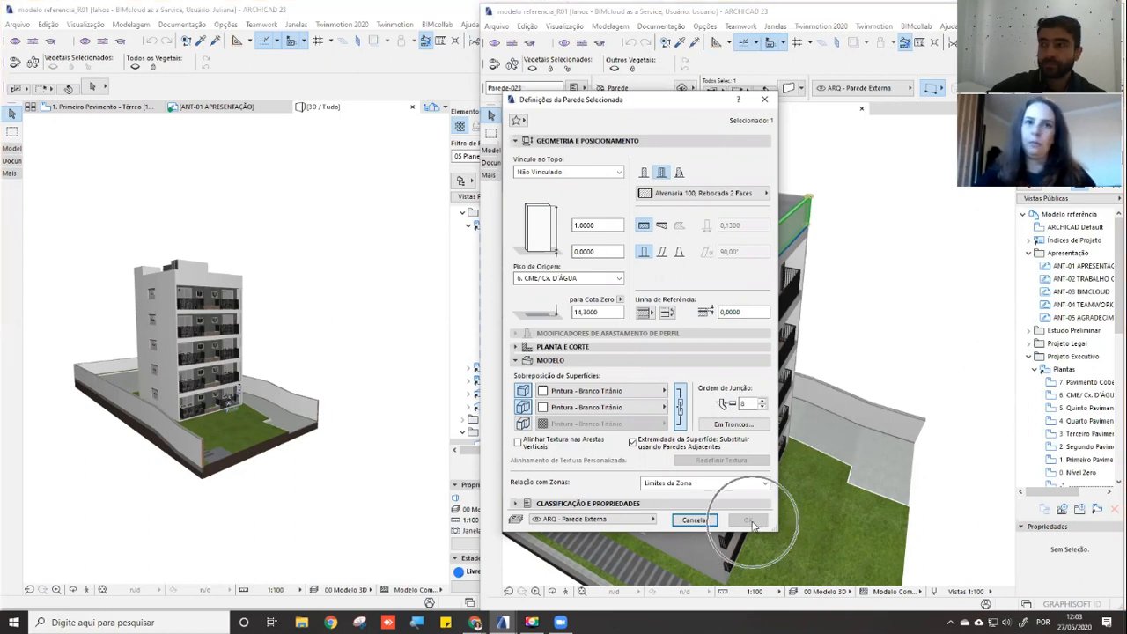
left_click(694, 520)
left_click(933, 259)
Show the 1. Primeiro Pavimento - Térreo plan from the Projeto Executivo views in the first user's window
middle_click_drag(774, 349, 847, 330, "shift")
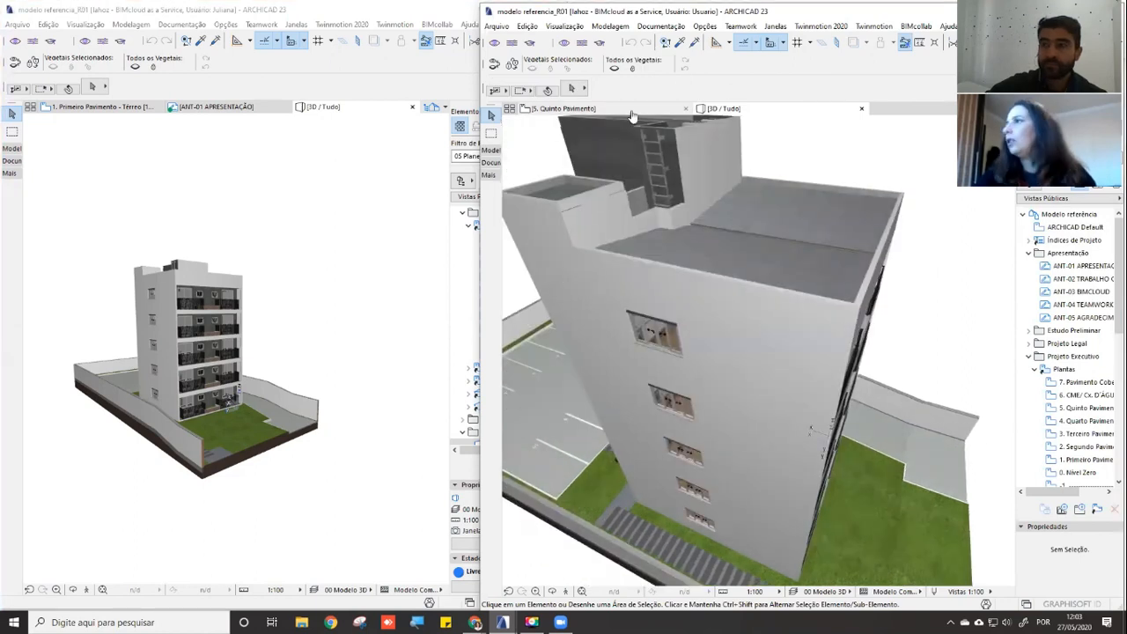
left_click(1061, 187)
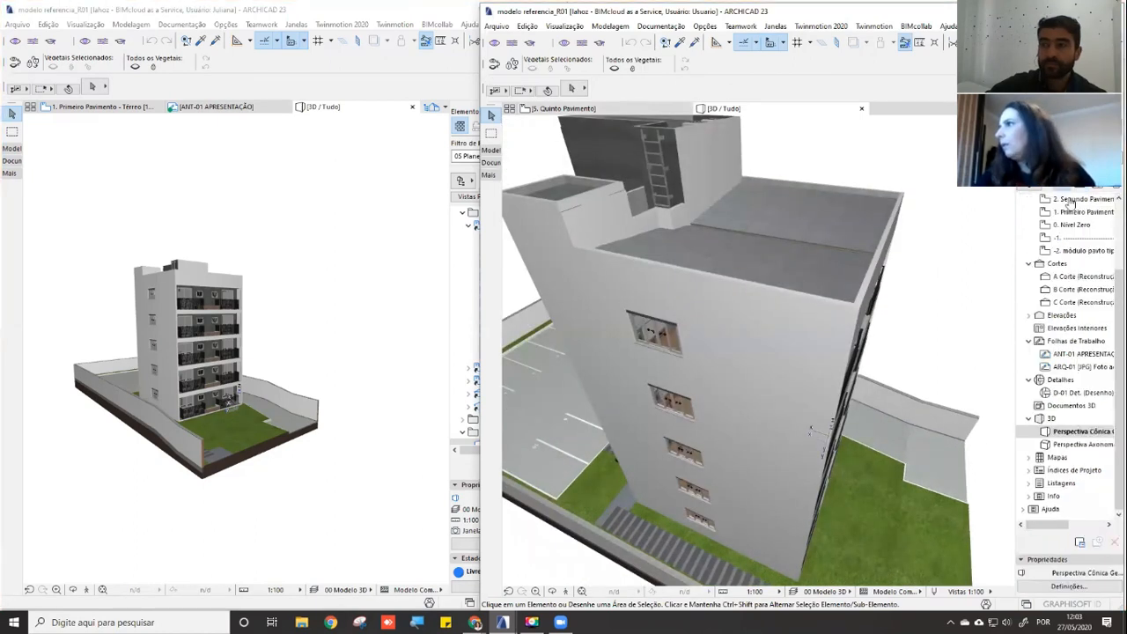
left_click(1081, 187)
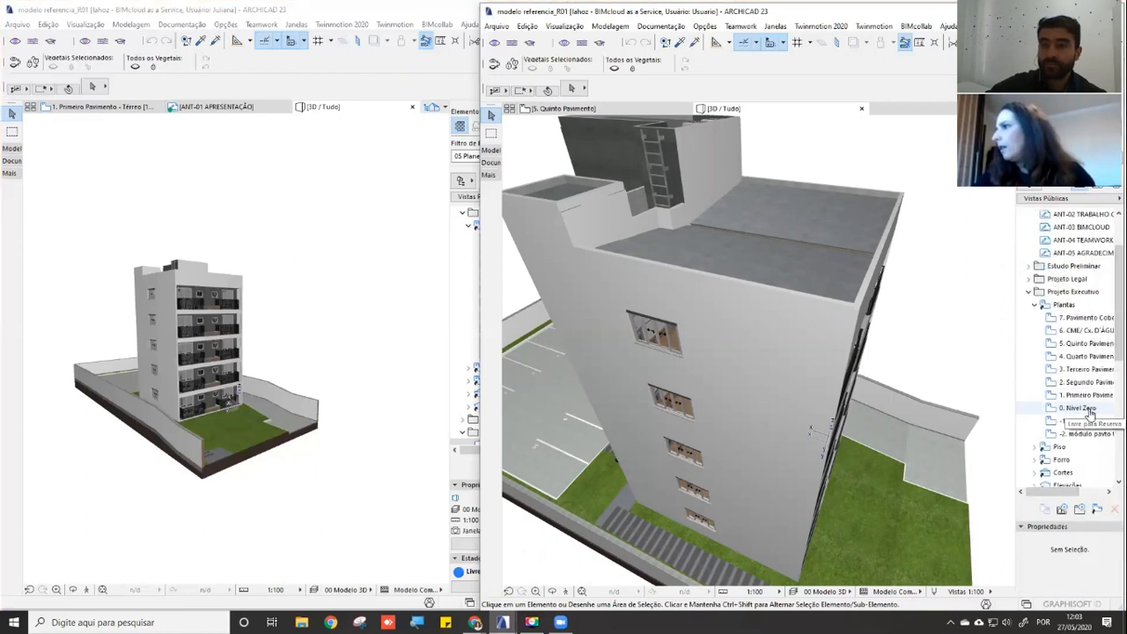
double_click(1061, 394)
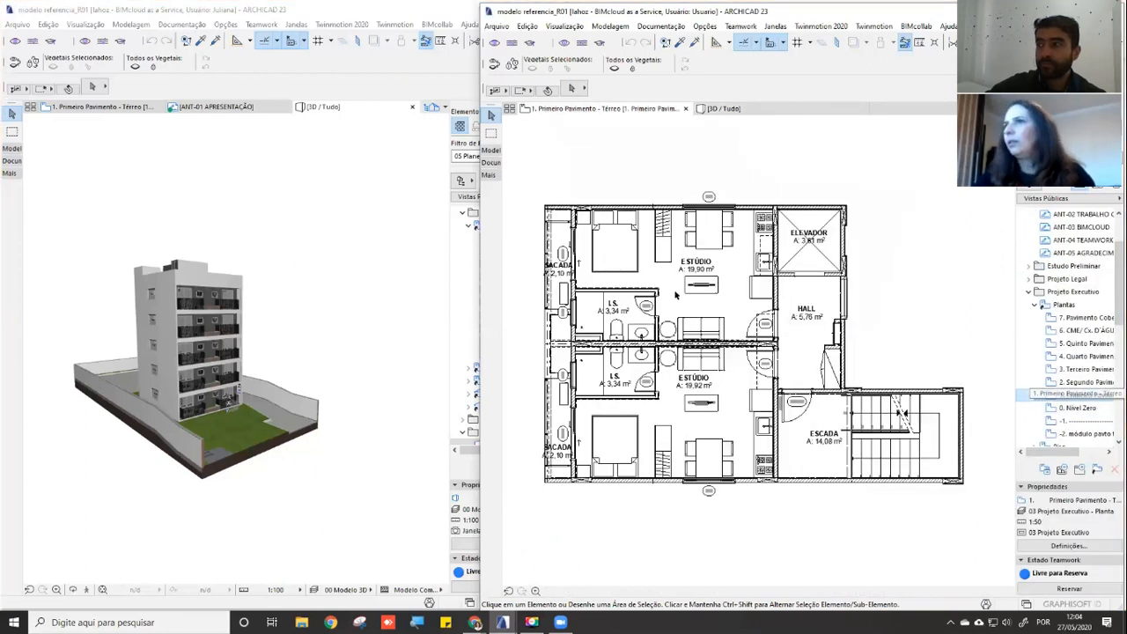
Show the 1. Primeiro Pavimento - Térreo plan in the second user's window with the whole site in view
left_click(120, 109)
left_click(120, 107)
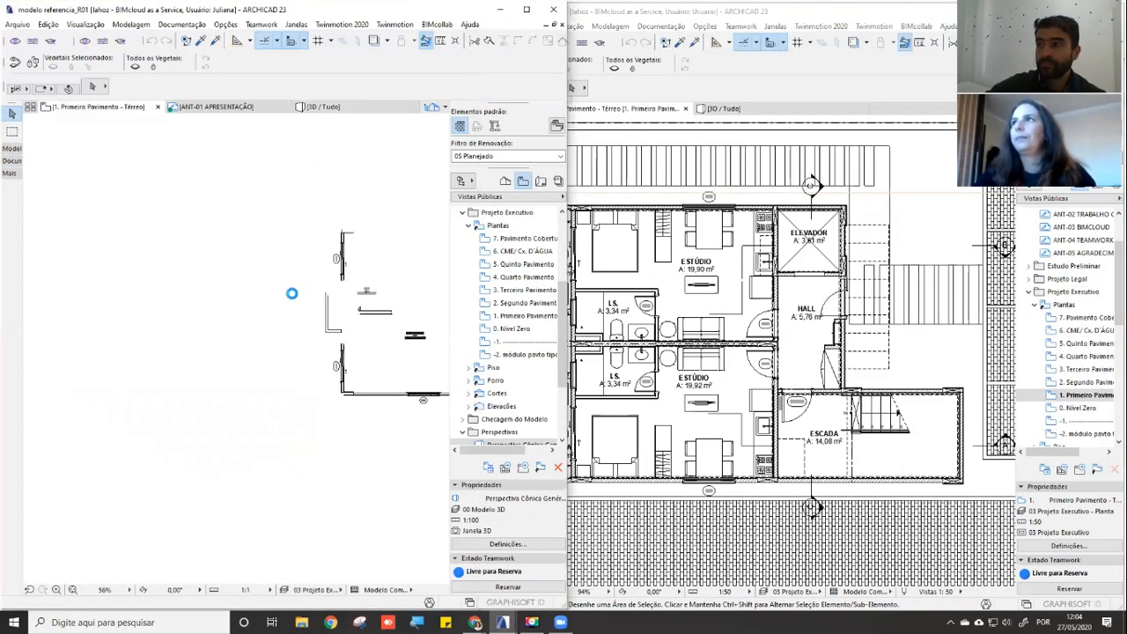
middle_click_drag(385, 335, 212, 376)
scroll(281, 356, "down", 2)
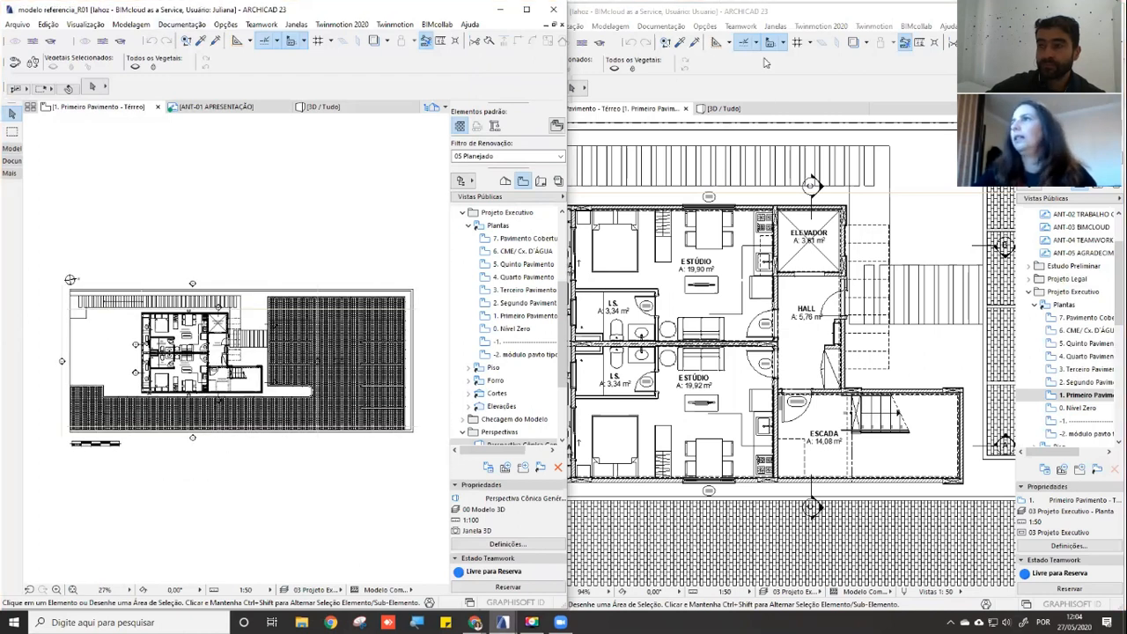
Fit the whole site in the second user's plan view and narrow that window beside the first user's window
left_click(935, 178)
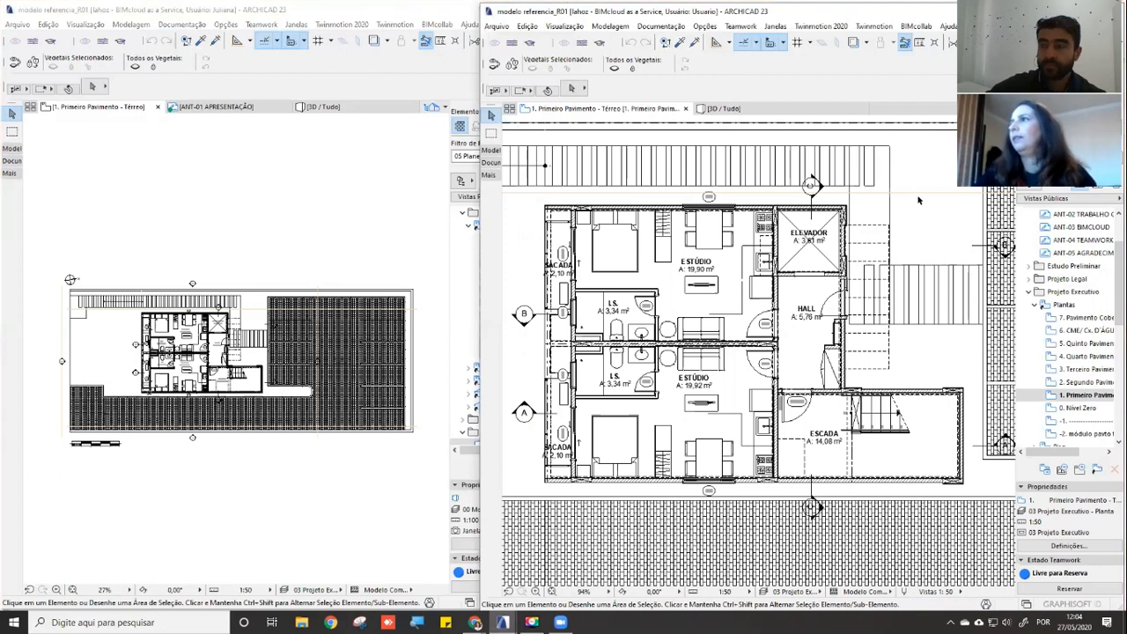
scroll(889, 227, "down", 3)
scroll(835, 266, "down", 4)
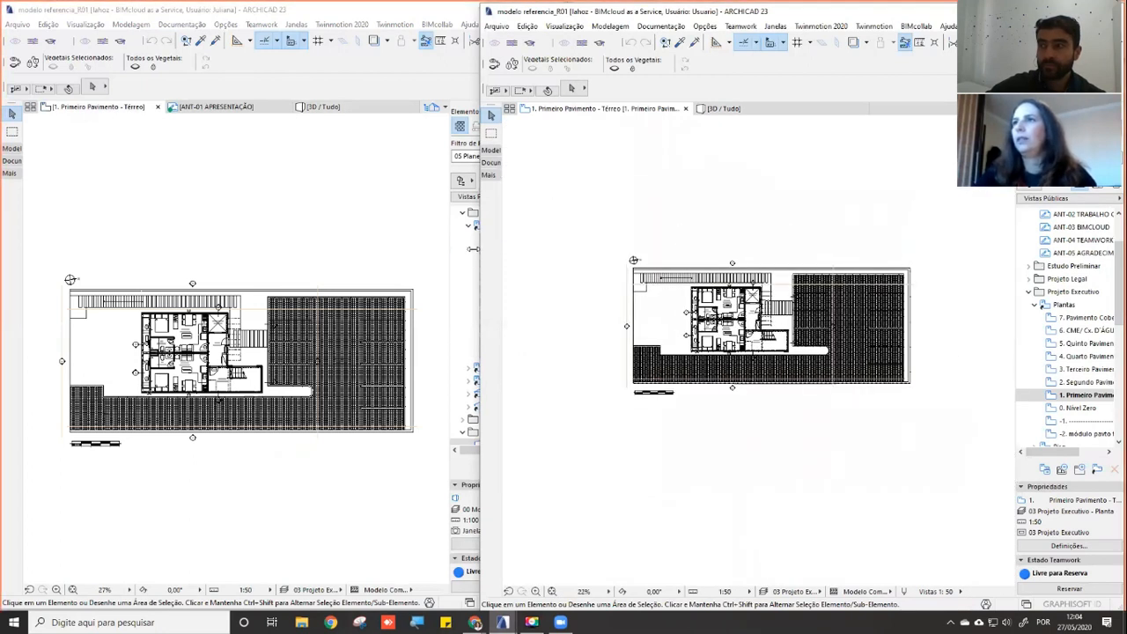
left_click_drag(504, 250, 529, 250)
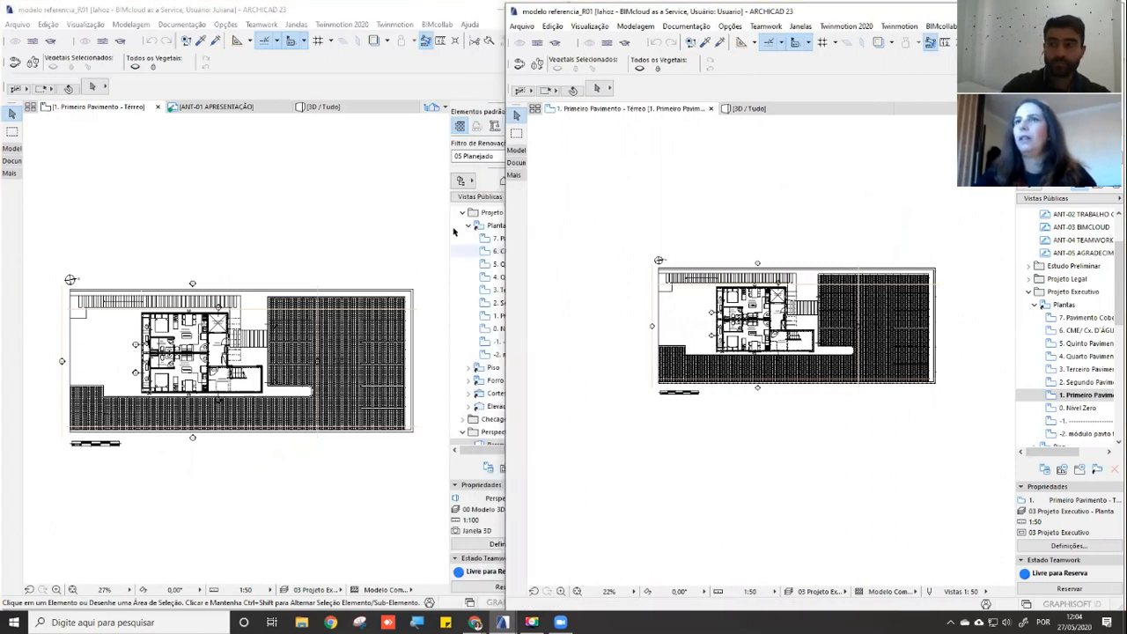
Try to draw a four-segment zigzag wall in the empty area above the site in the first user's plan
left_click(188, 216)
left_click(7, 149)
left_click(12, 165)
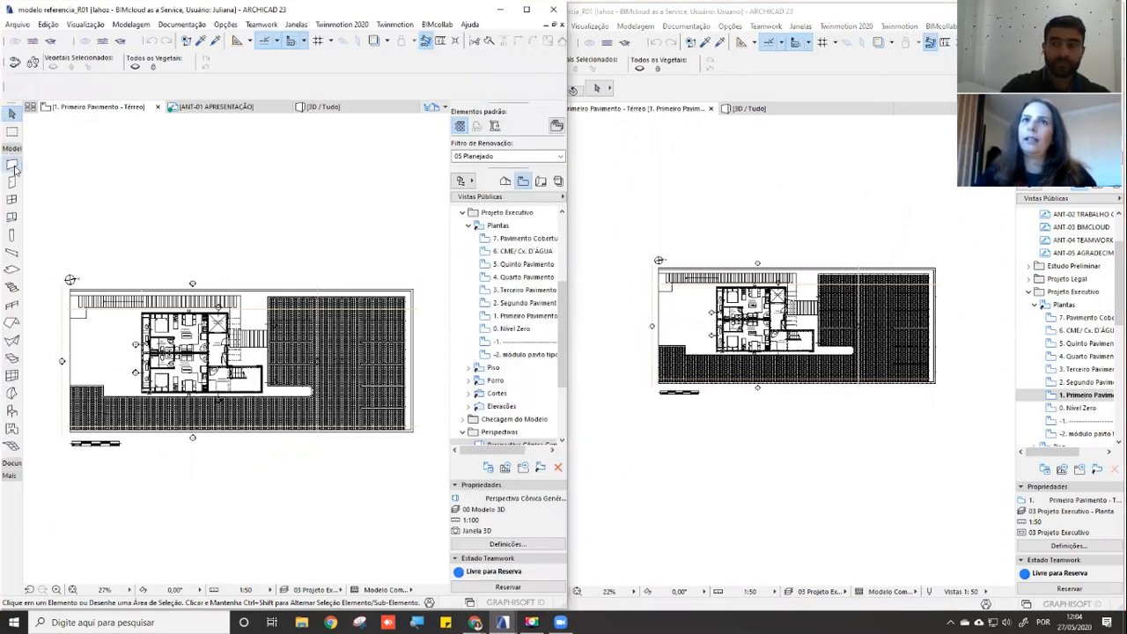
left_click(85, 232)
left_click(126, 192)
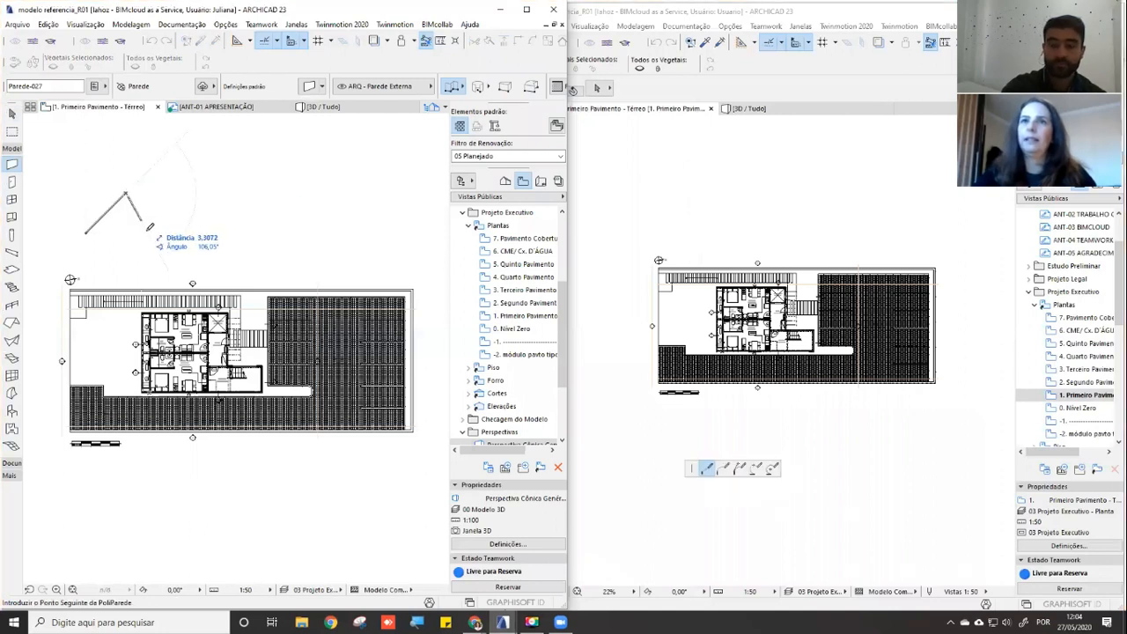
left_click(150, 233)
left_click(181, 202)
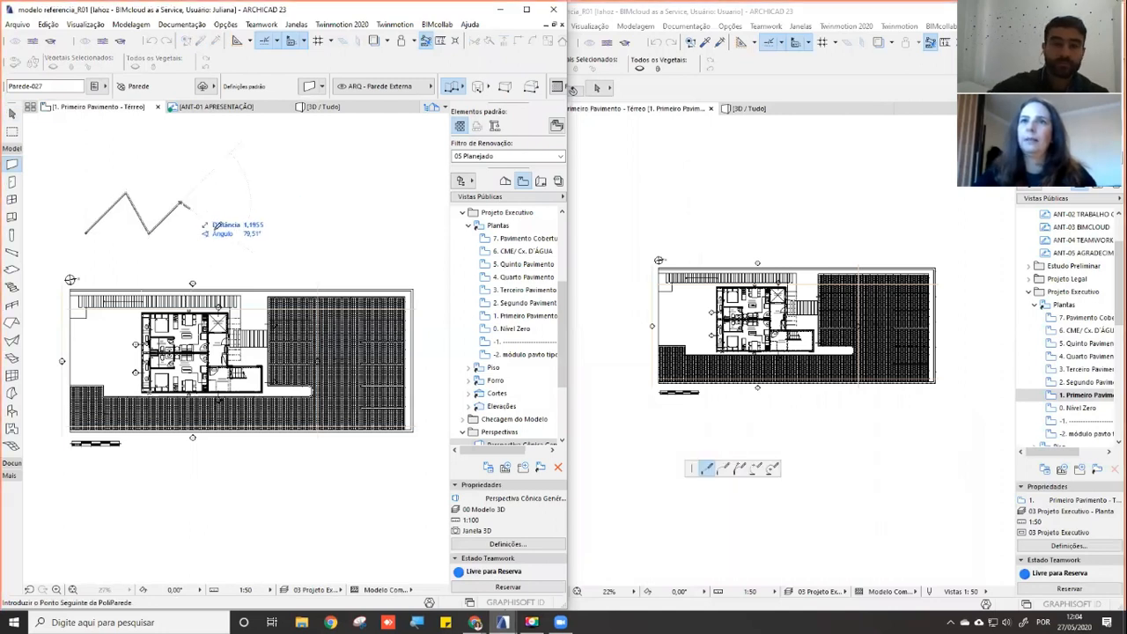
double_click(218, 234)
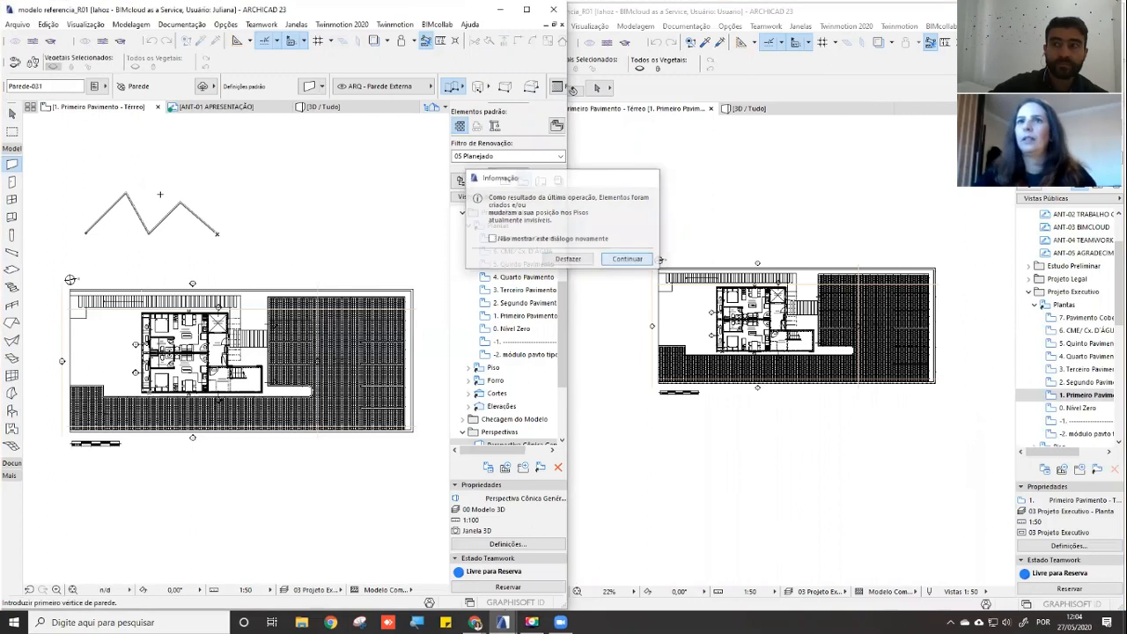
left_click(628, 259)
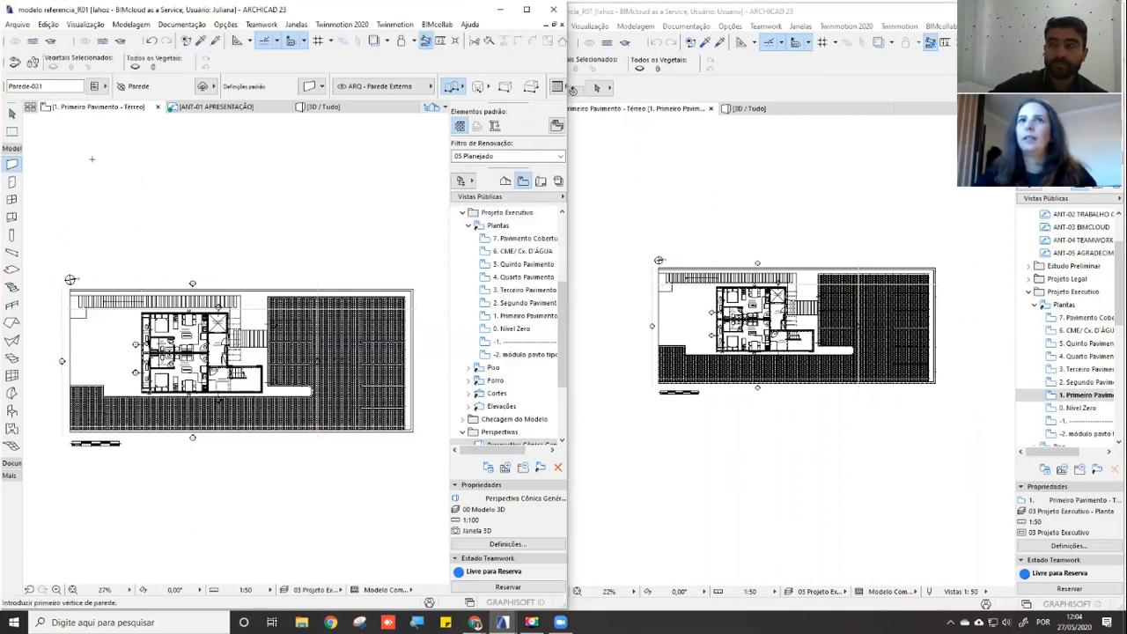
left_click(153, 42)
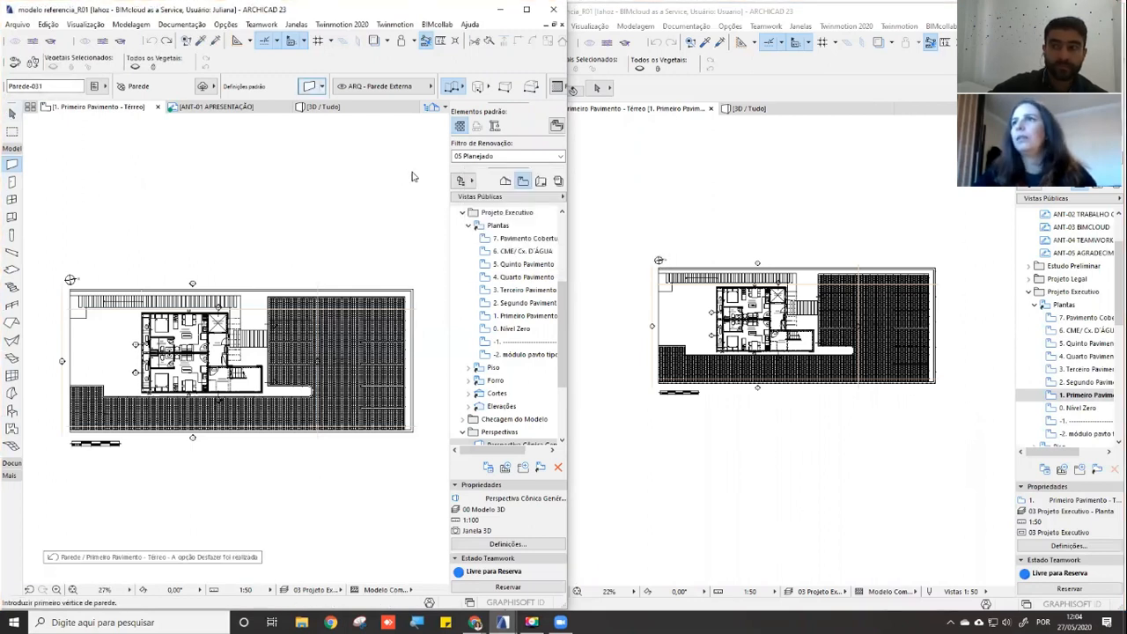
Set the default wall's home story to 1. Primeiro Pavimento - Térreo in the first user's window
left_click(311, 88)
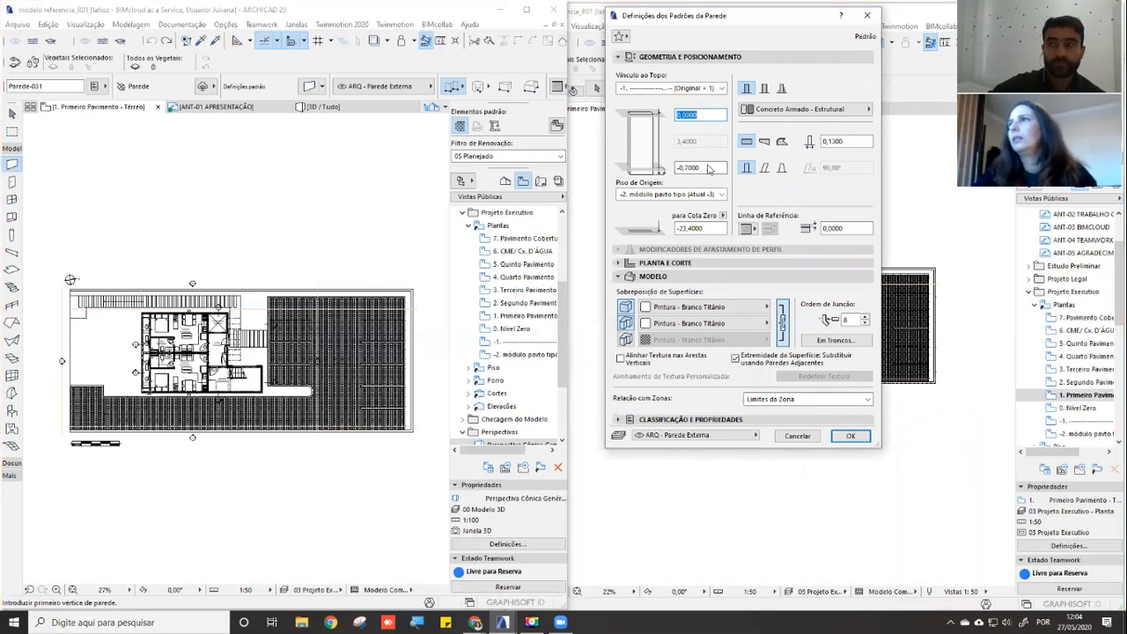
left_click(698, 194)
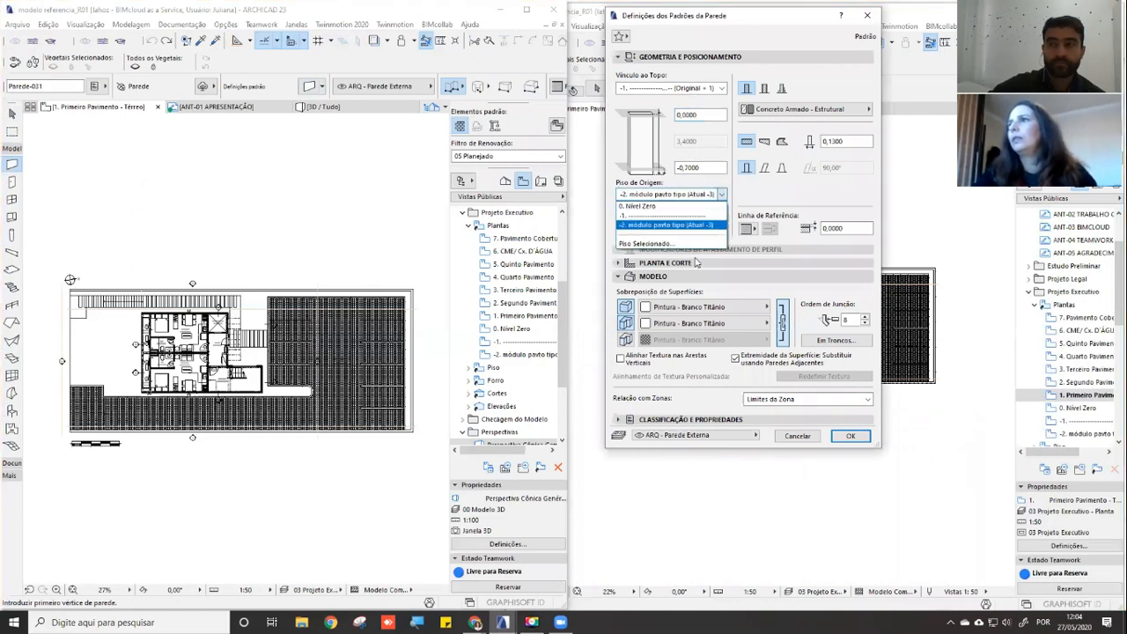
left_click(693, 245)
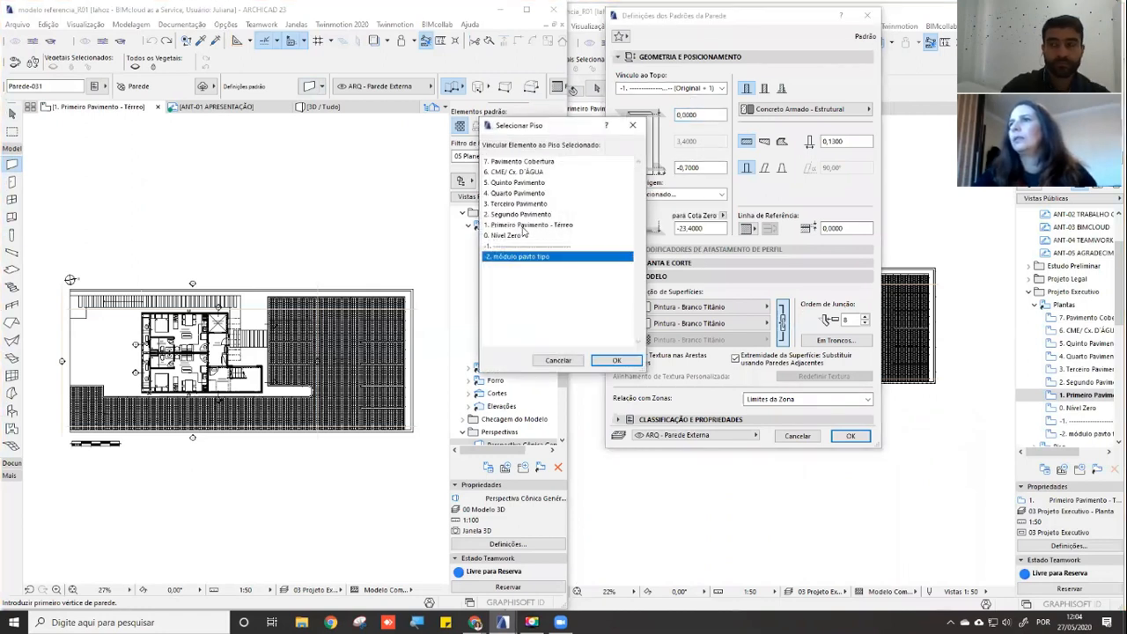
double_click(523, 225)
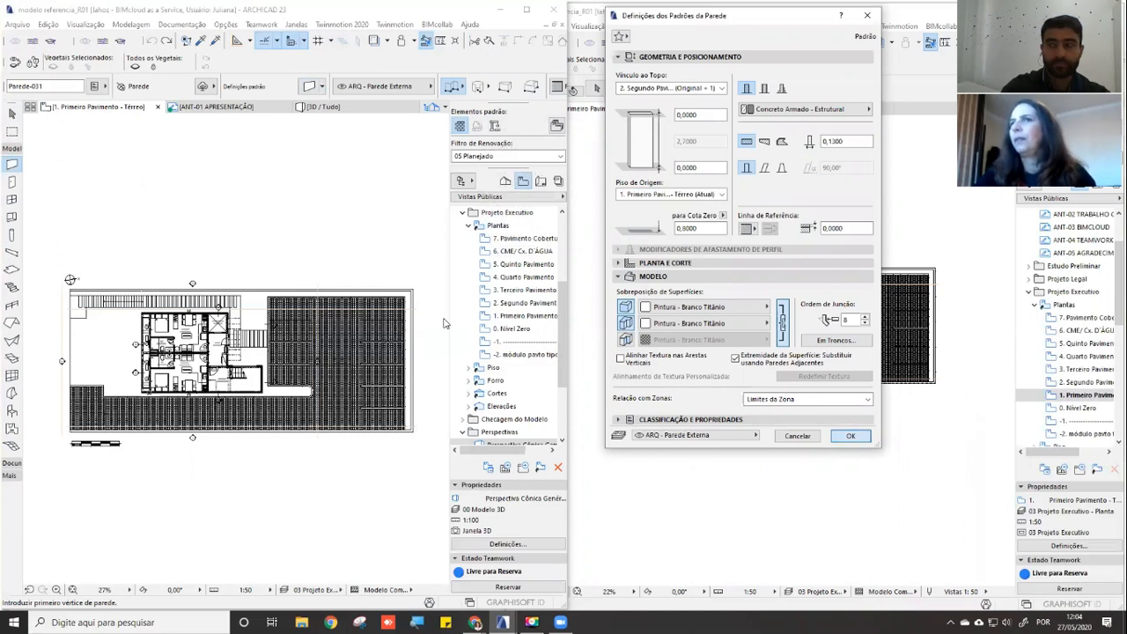
left_click(850, 436)
Draw a three-segment zigzag exterior wall in the empty area above the site in the first user's plan
left_click(95, 247)
left_click(134, 220)
left_click(152, 249)
double_click(200, 224)
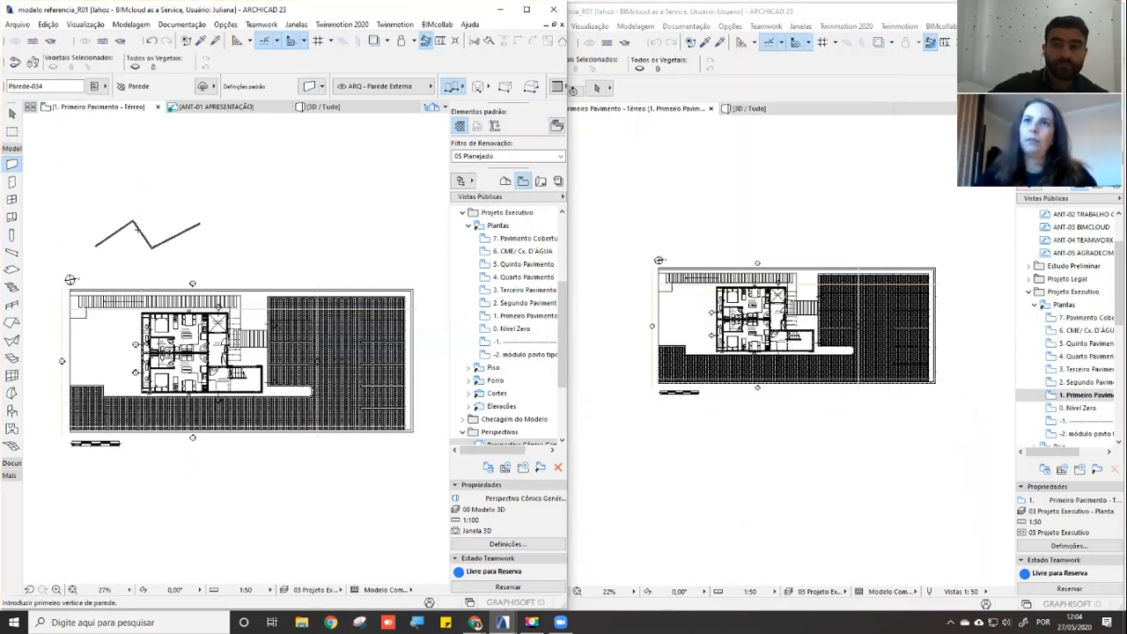
left_click(12, 115)
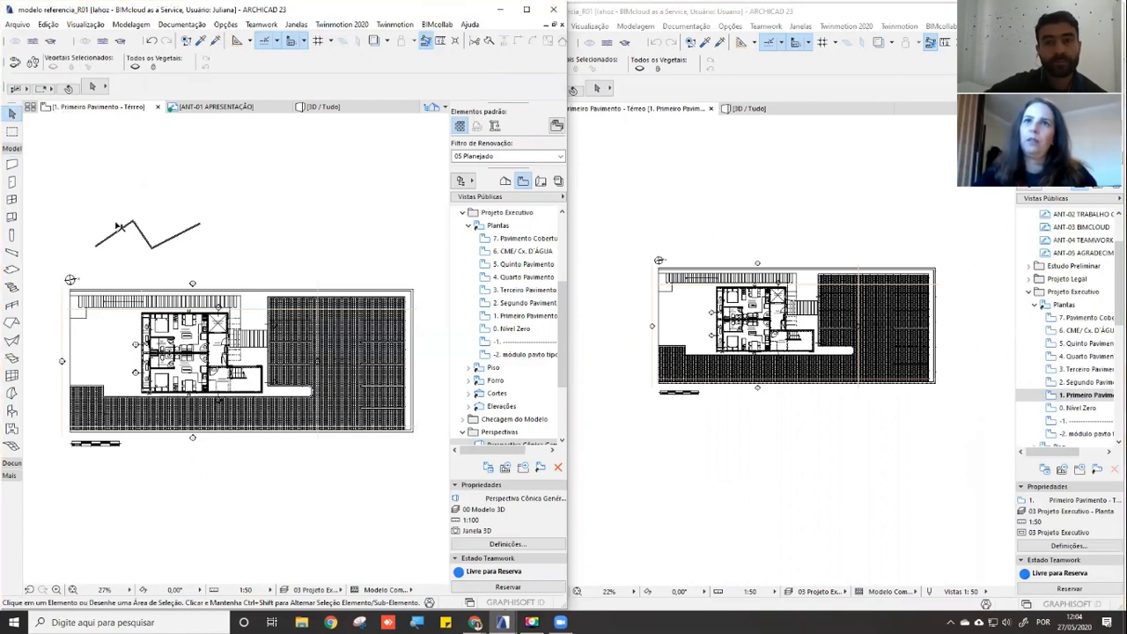
Check the area above the site in the second user's plan for the newly drawn walls
left_click(780, 245)
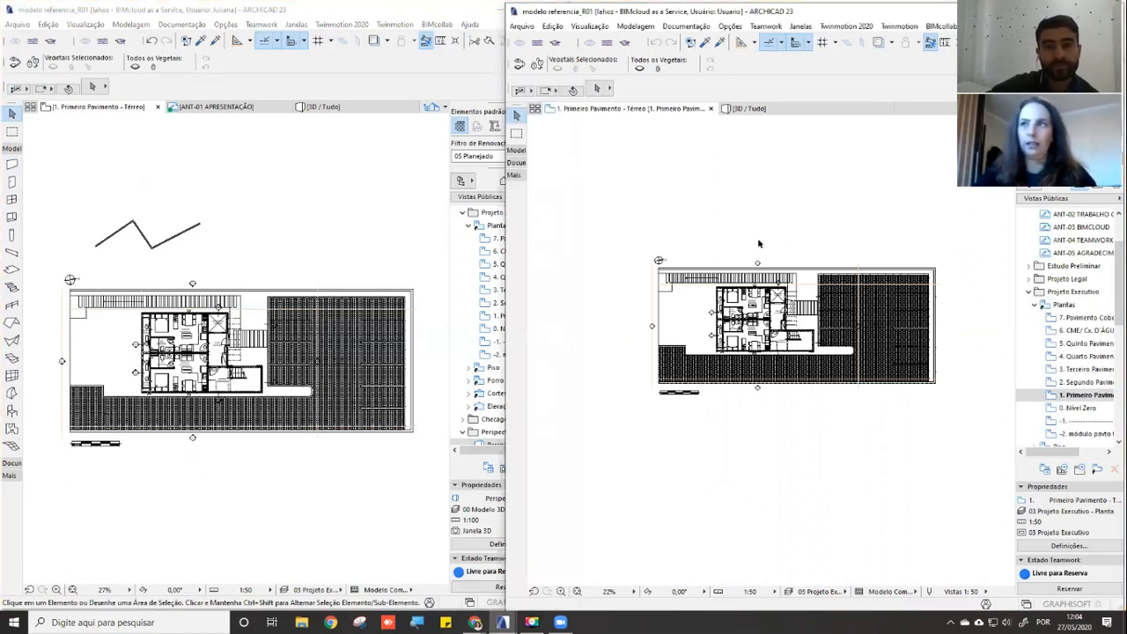
scroll(776, 311, "up", 3)
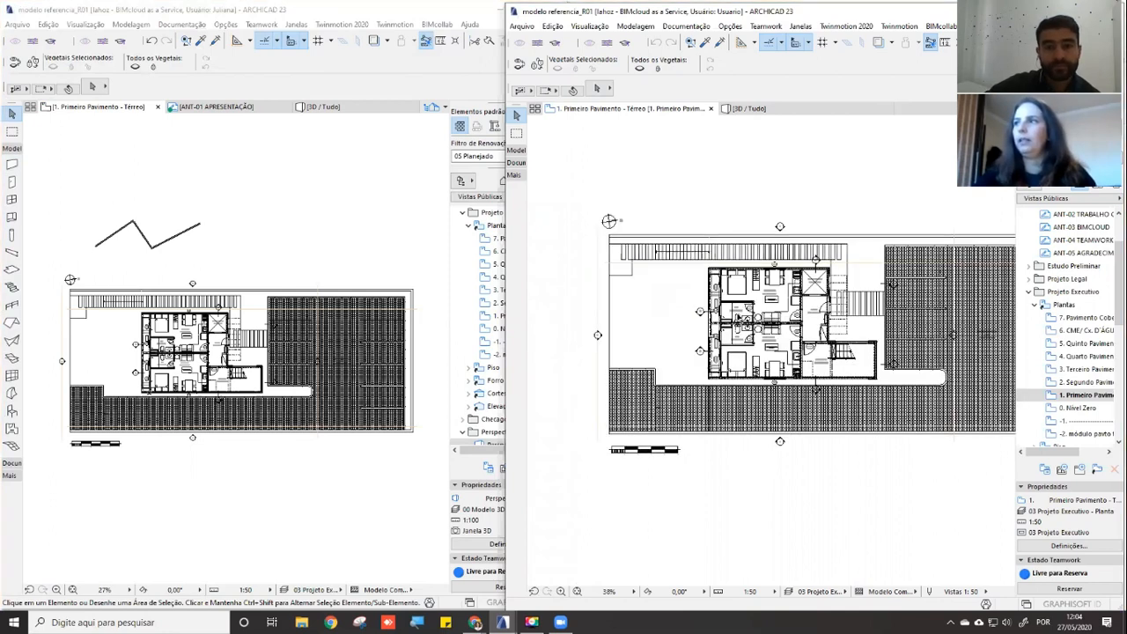
scroll(666, 330, "down", 3)
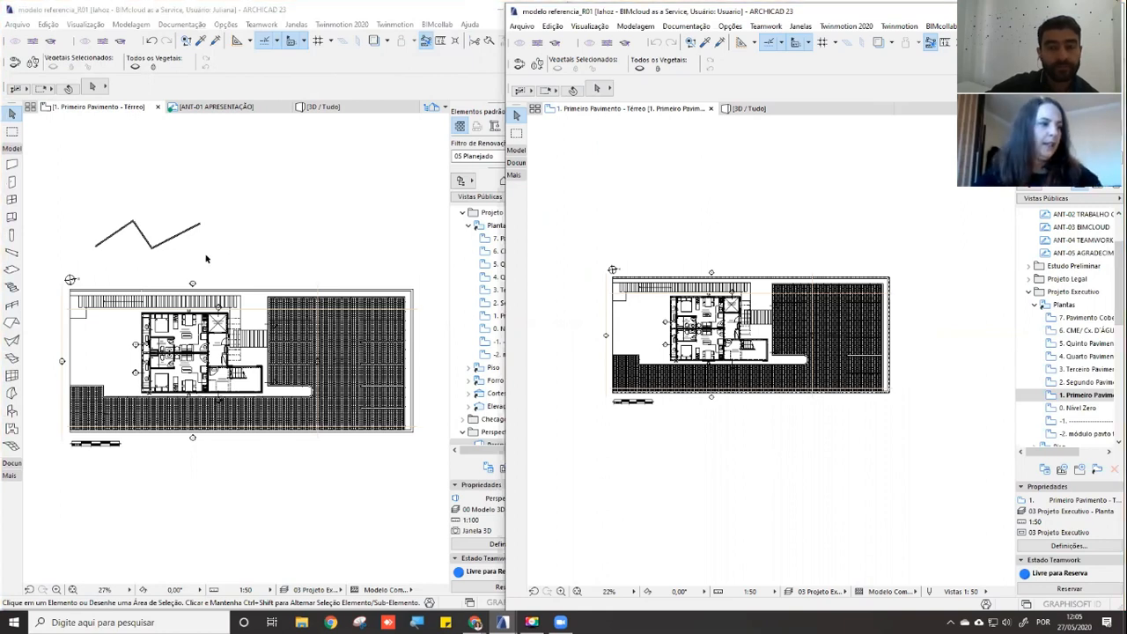
Send the first user's Teamwork changes to the server
left_click(129, 229)
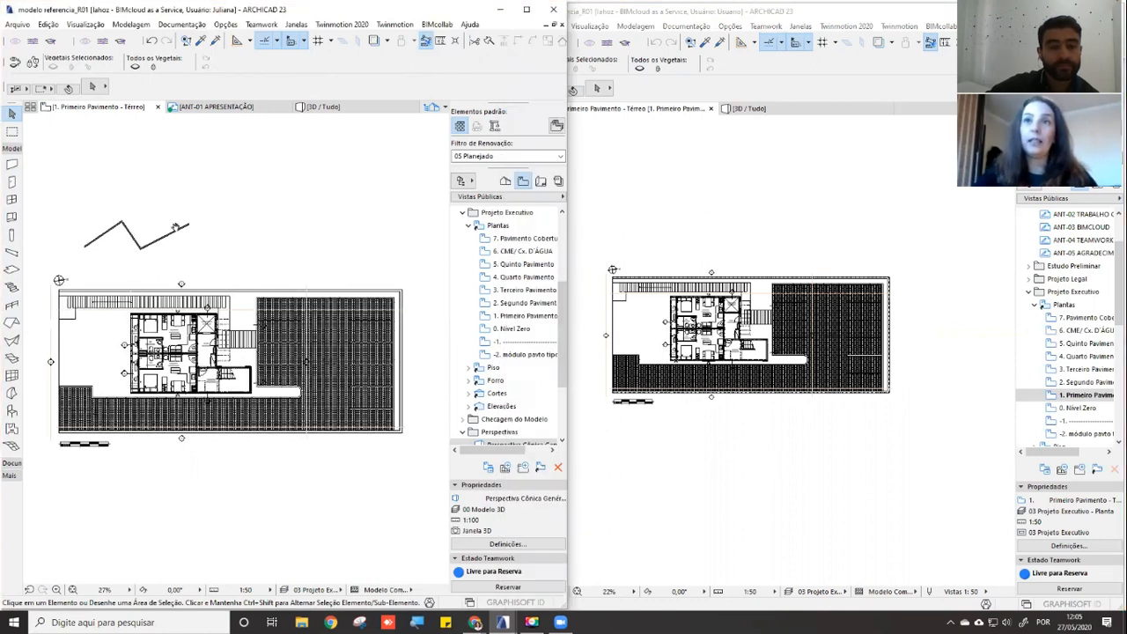
left_click(261, 26)
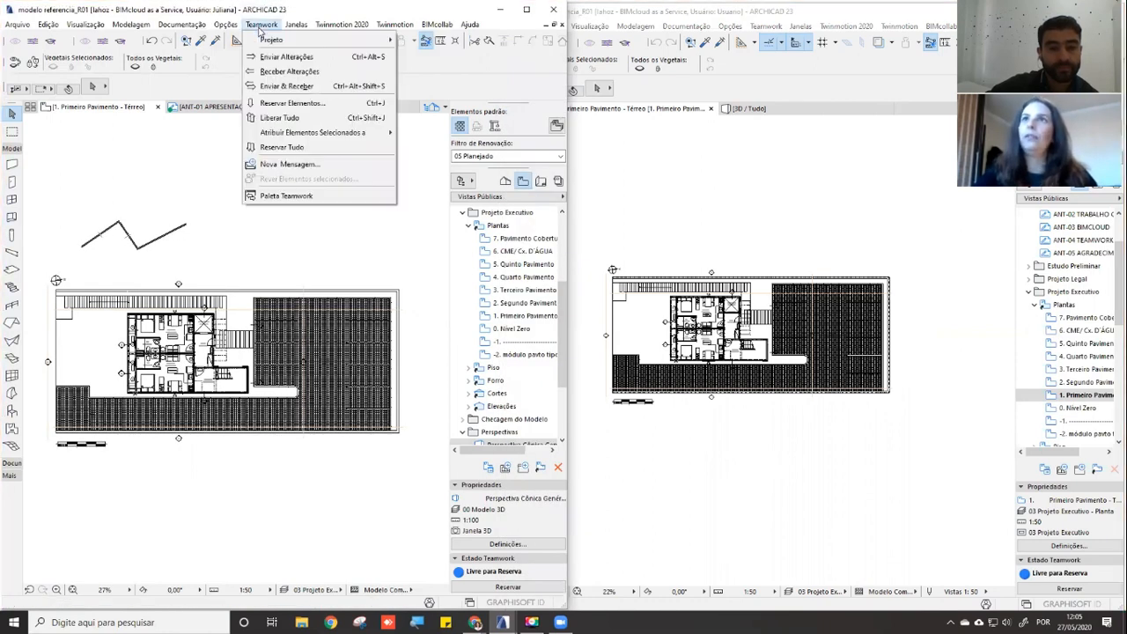
left_click(157, 162)
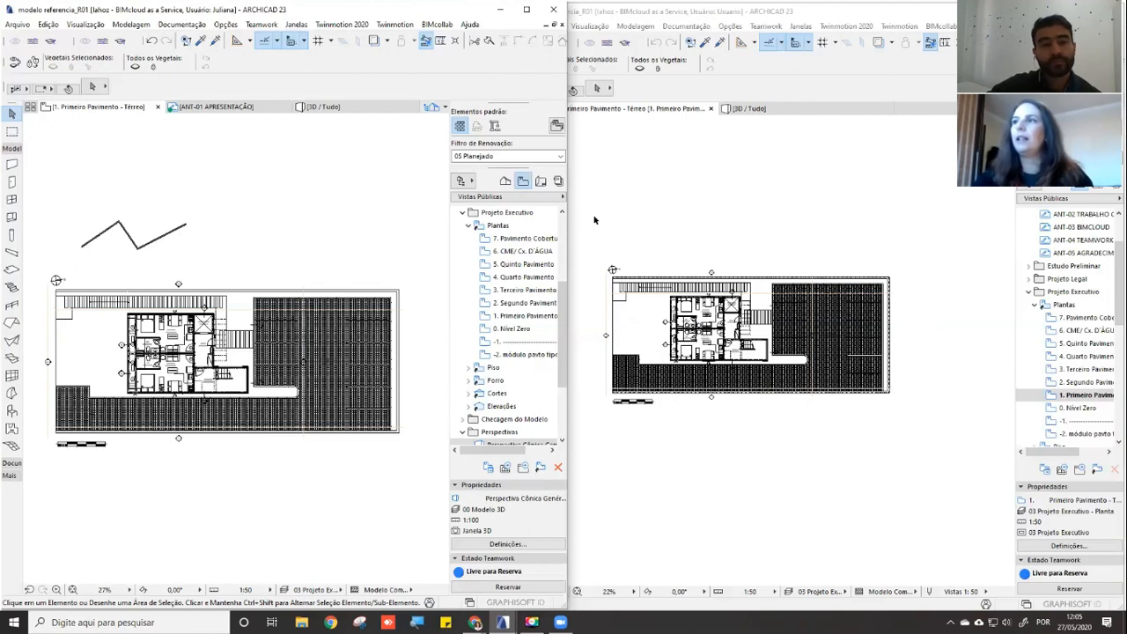
left_click(259, 25)
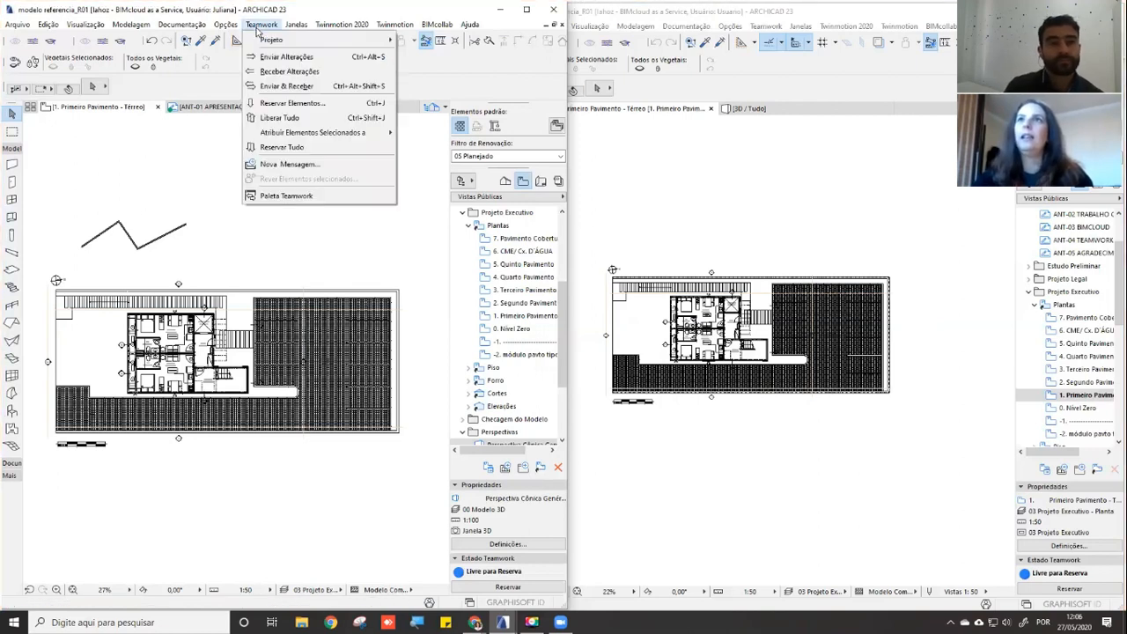
left_click(289, 57)
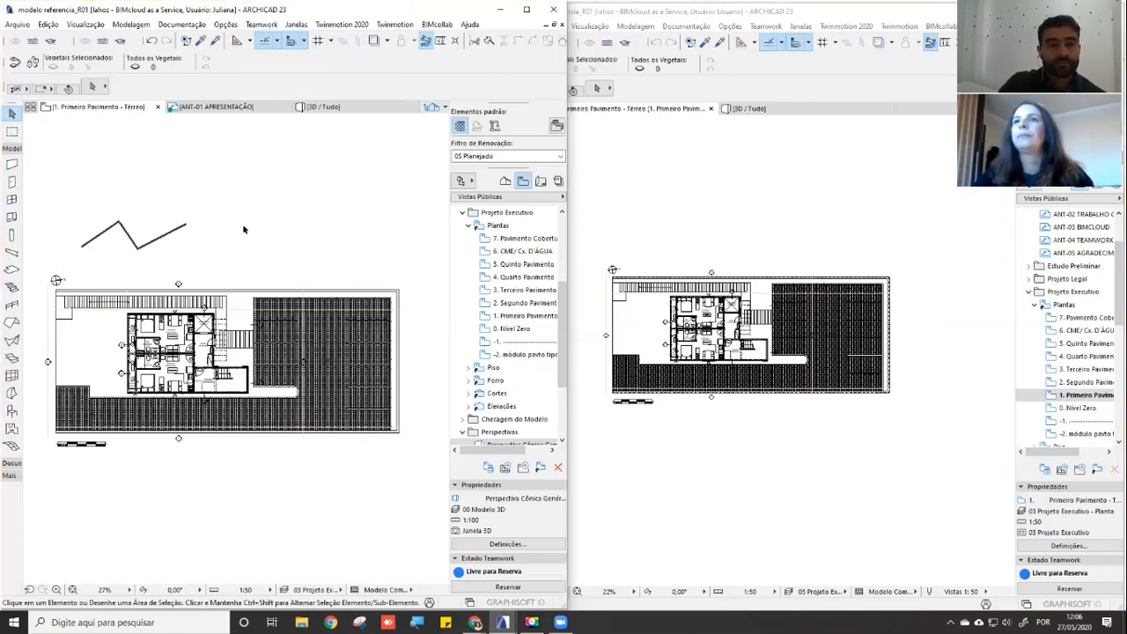
Receive the Teamwork changes from the server in the second user's window
left_click(708, 173)
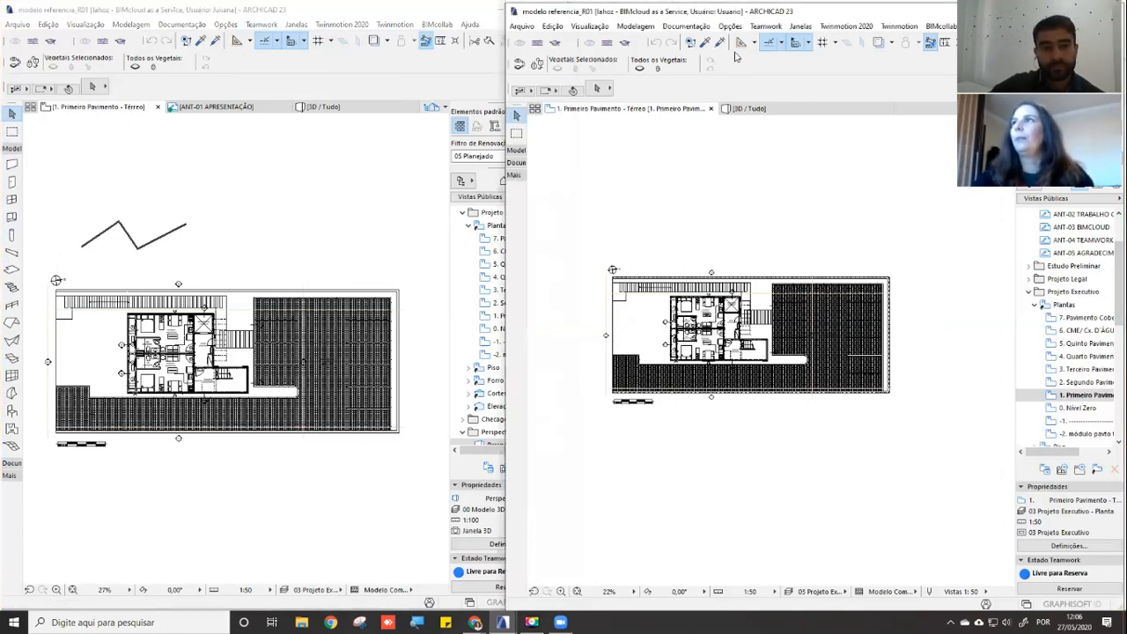
left_click(759, 26)
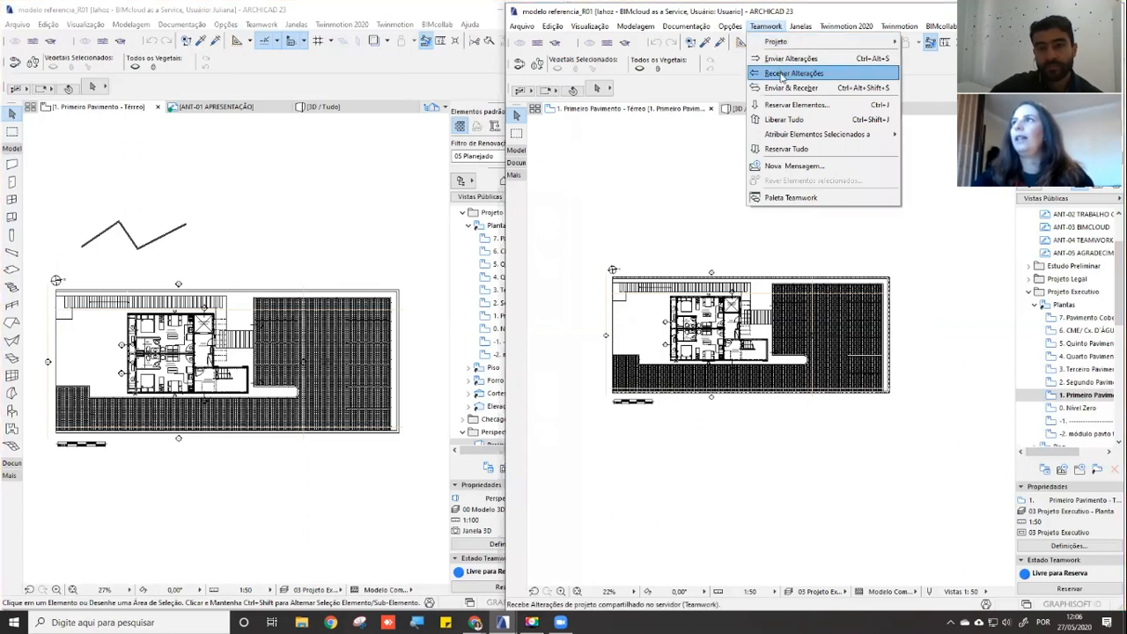
left_click(780, 69)
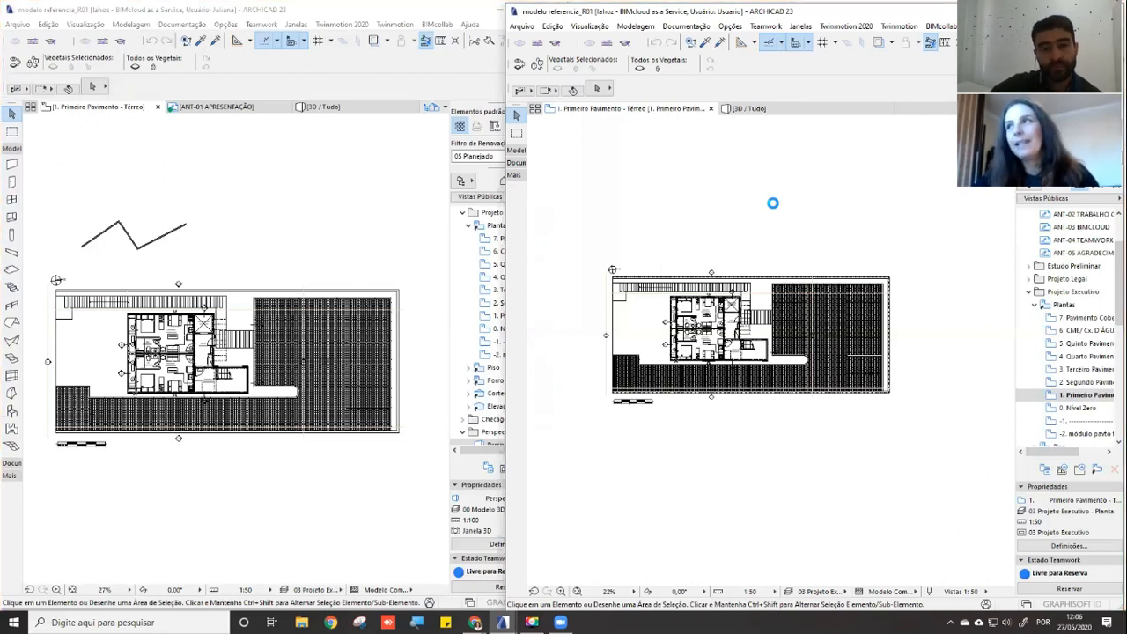
left_click(226, 25)
mouse_move(287, 177)
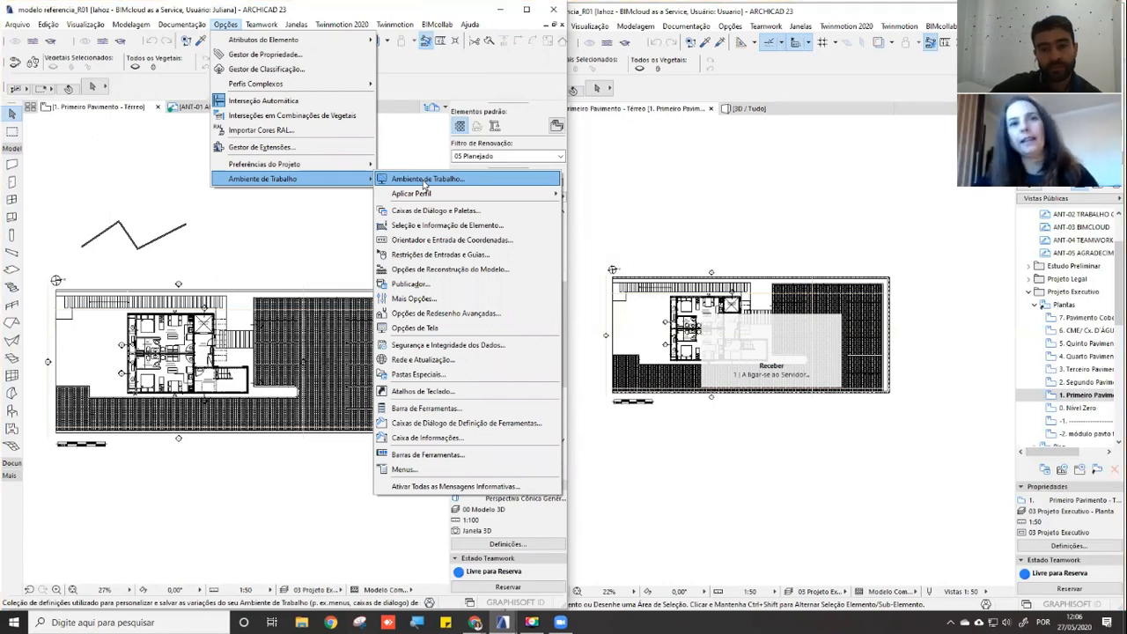
left_click(321, 255)
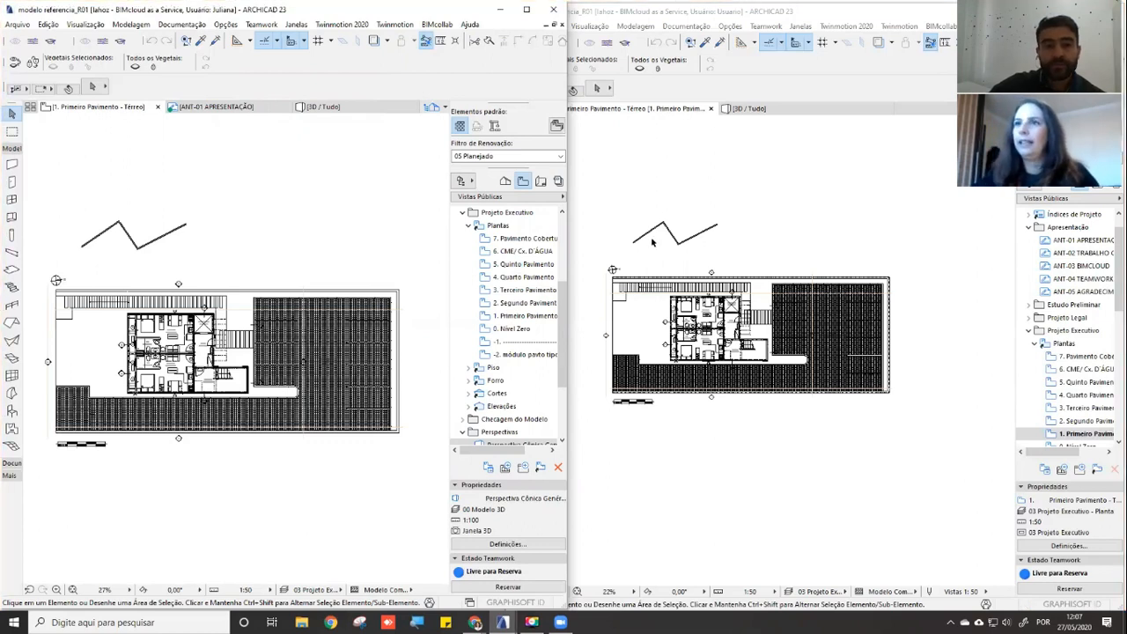
Select the last segment of the zigzag wall in the second user's plan and try to edit it from its free end
scroll(682, 261, "up", 3)
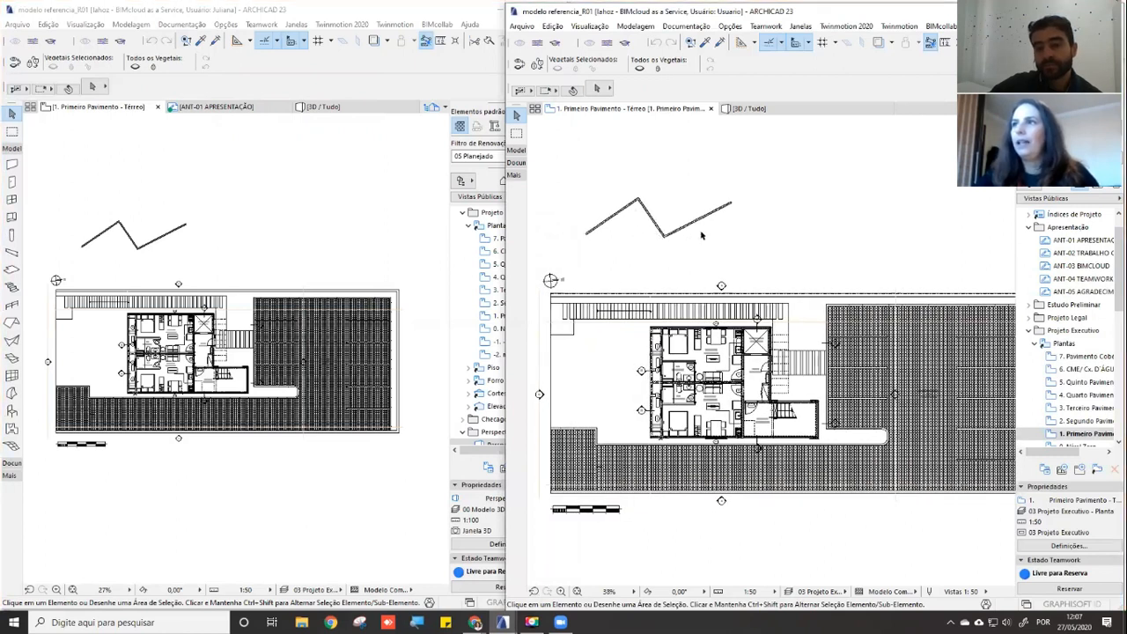
scroll(687, 238, "down", 2)
left_click(695, 227)
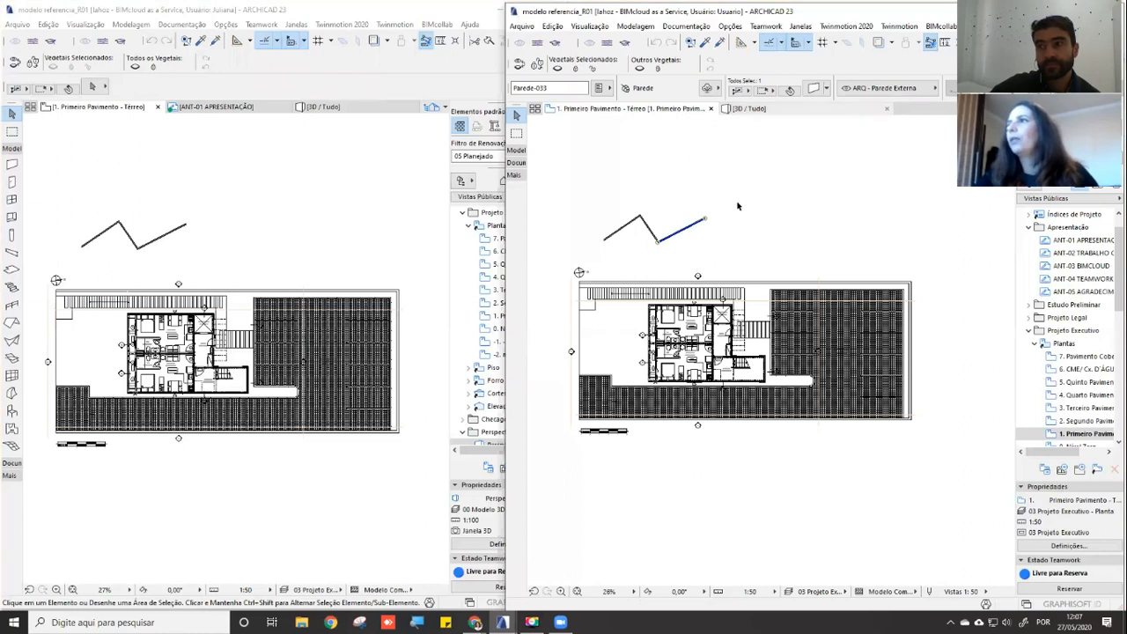
left_click(708, 221)
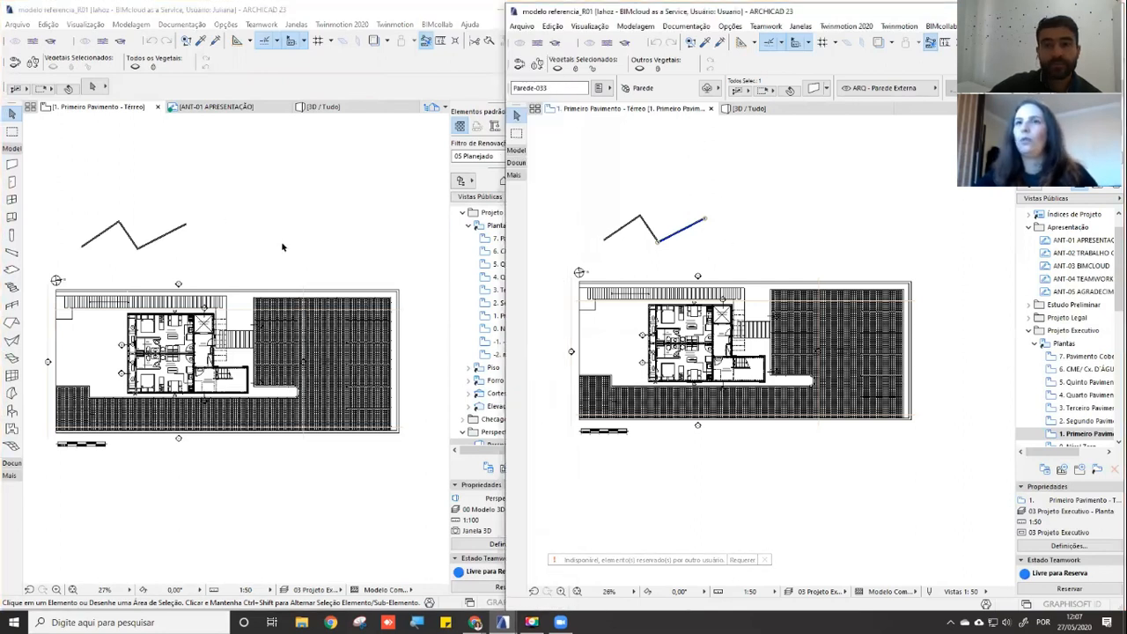
Select all three segments of the zigzag wall in the first user's plan
left_click(234, 218)
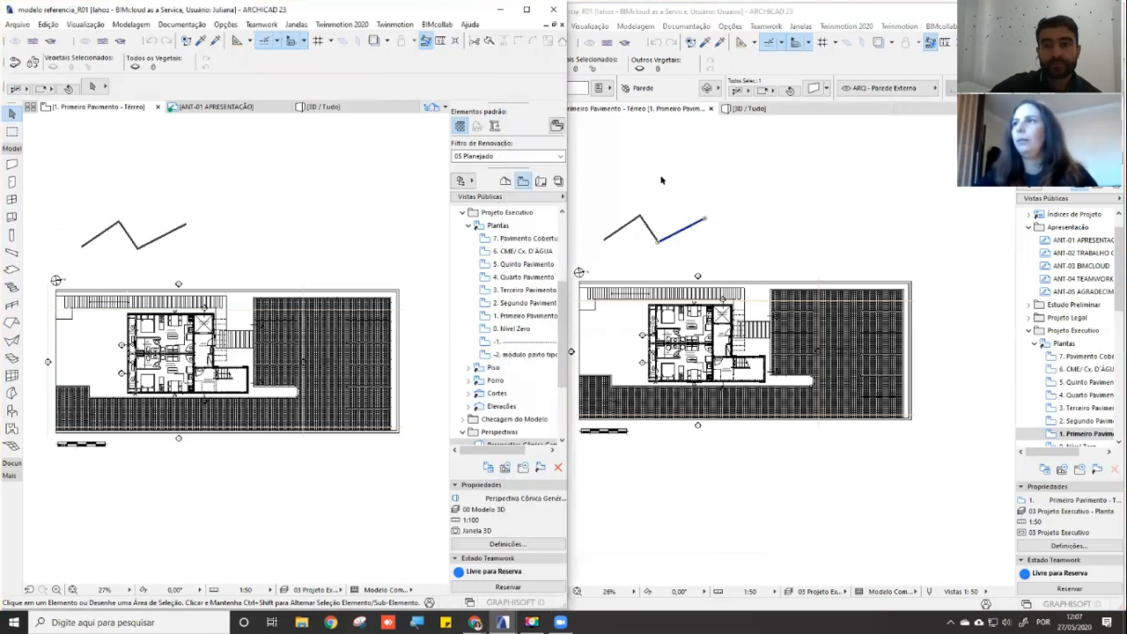
left_click(677, 234)
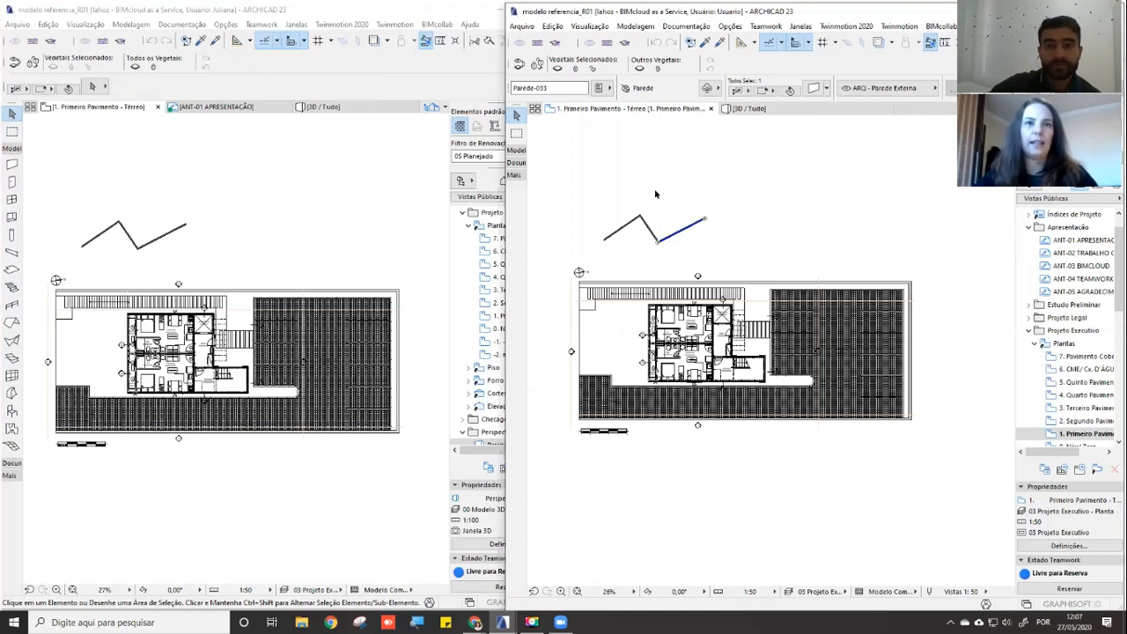
left_click(166, 236)
scroll(151, 233, "up", 1)
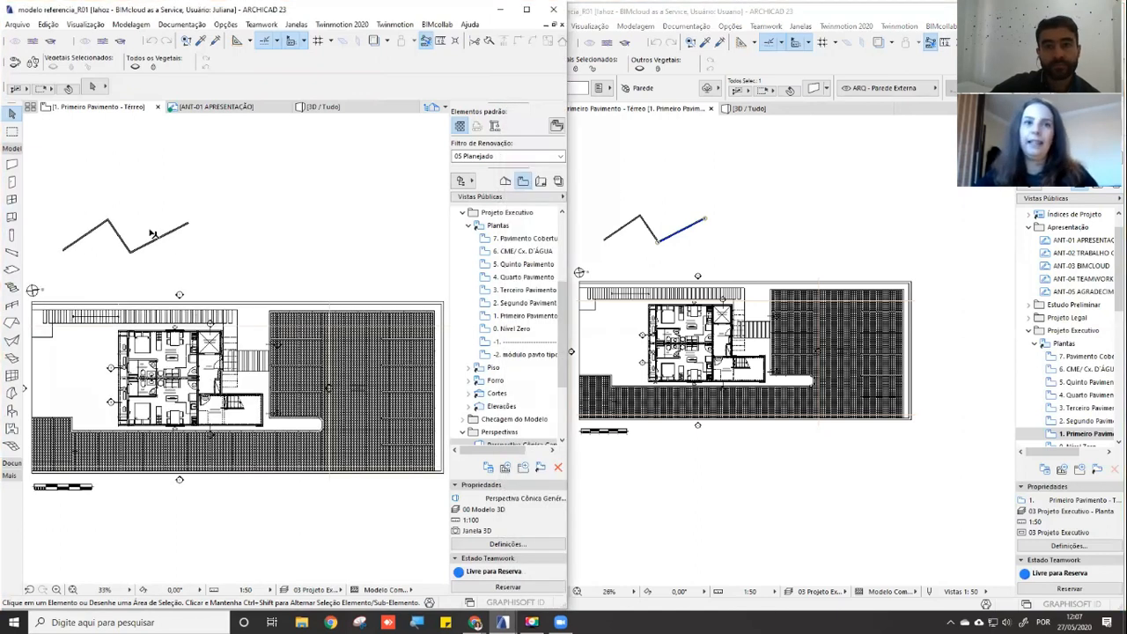
scroll(151, 233, "up", 5)
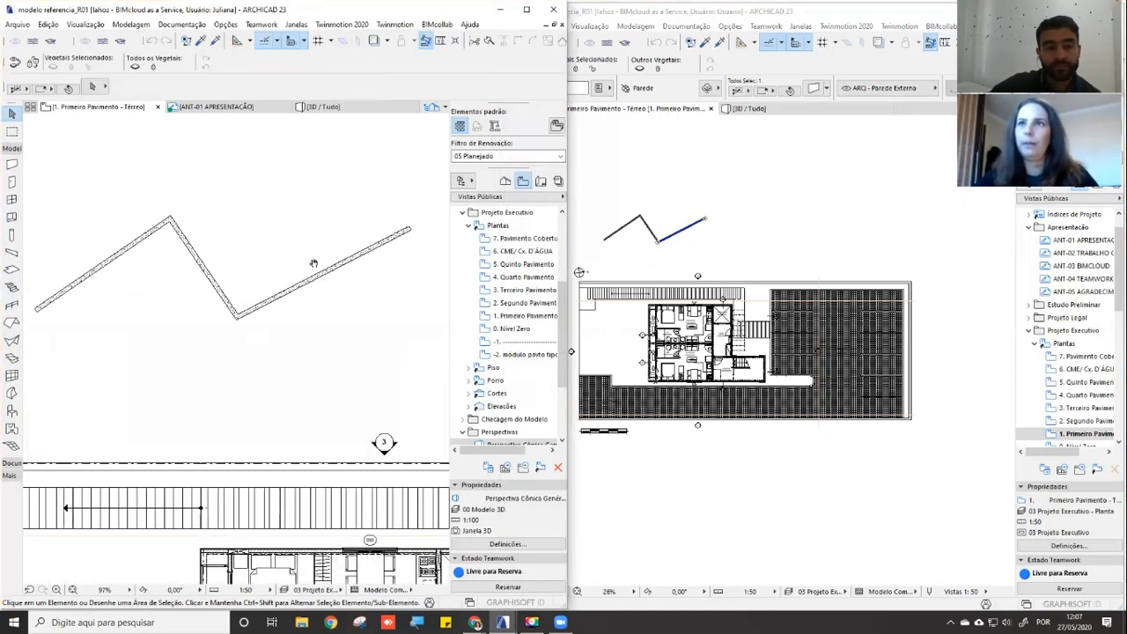
middle_click_drag(299, 277, 270, 244)
left_click(292, 299)
left_click(166, 222, "shift")
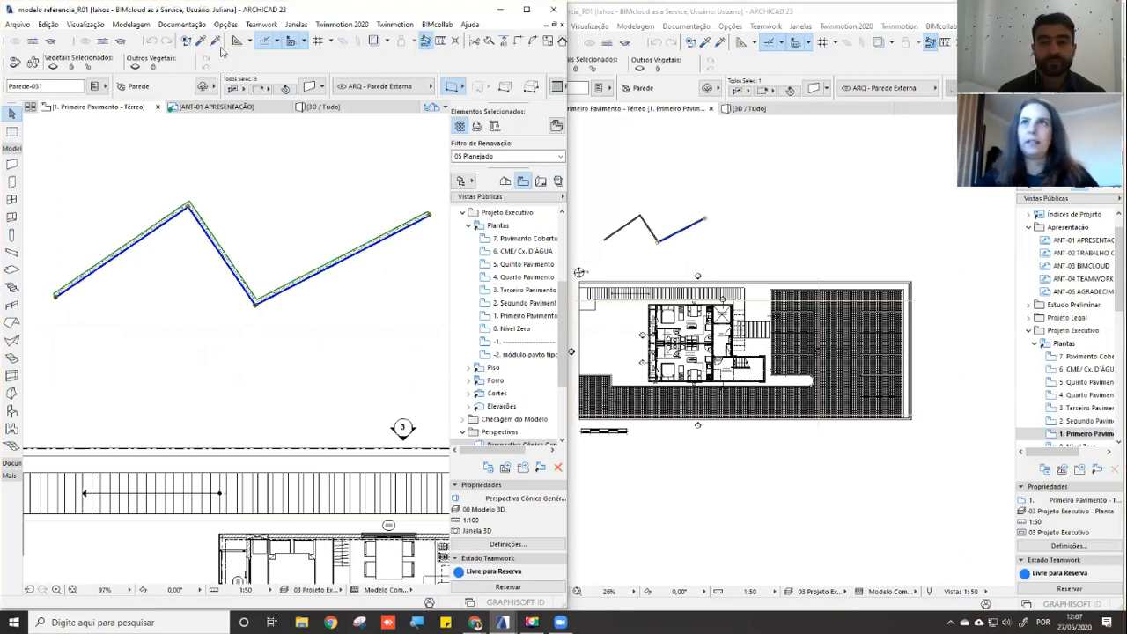
Start a new Teamwork message from the first user's window and address it to the second user
left_click(261, 25)
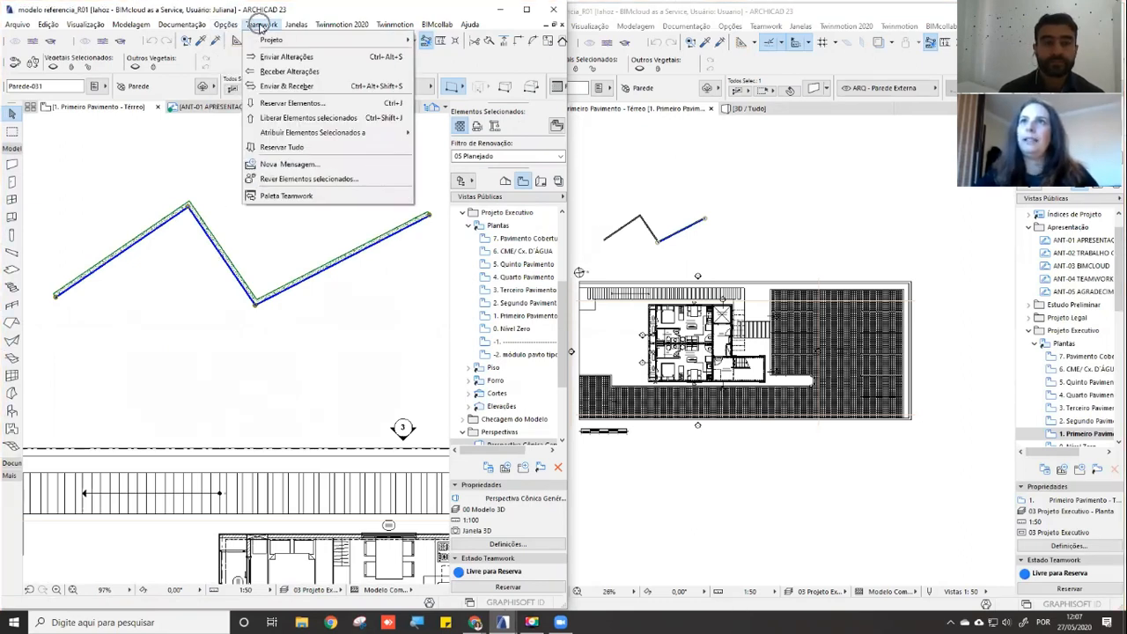
left_click(300, 166)
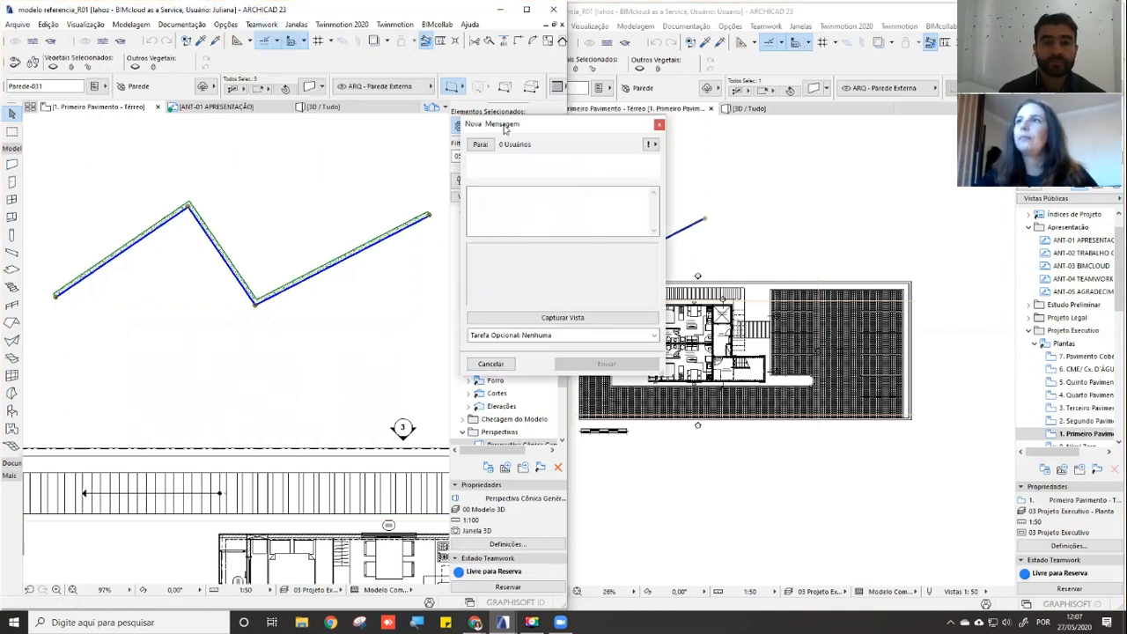
left_click_drag(504, 128, 392, 226)
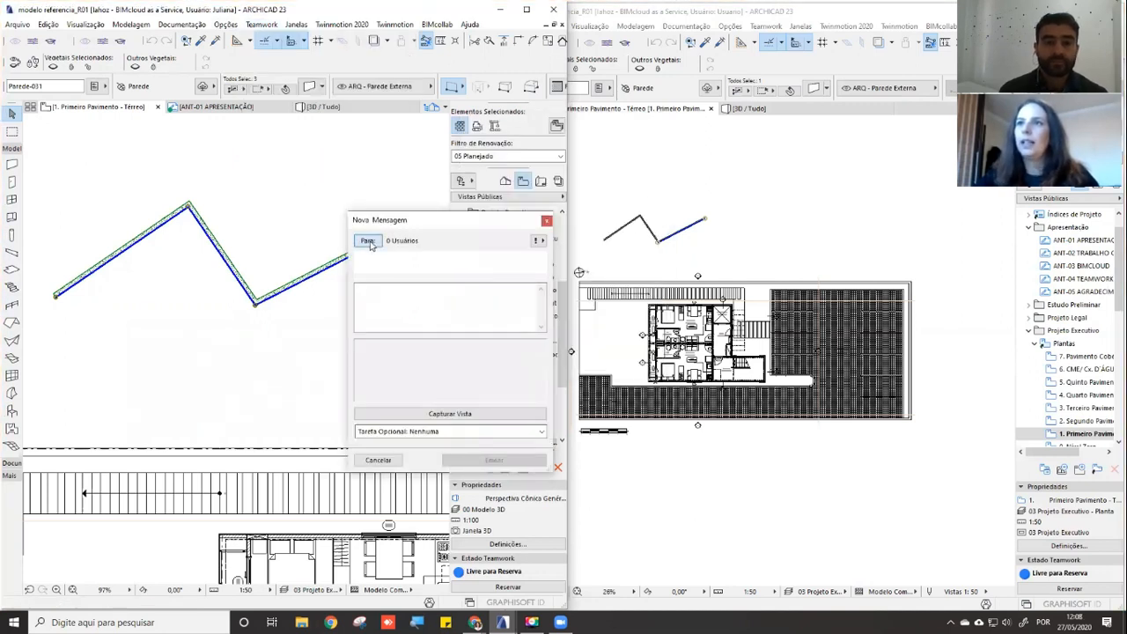
left_click(367, 240)
left_click(279, 290)
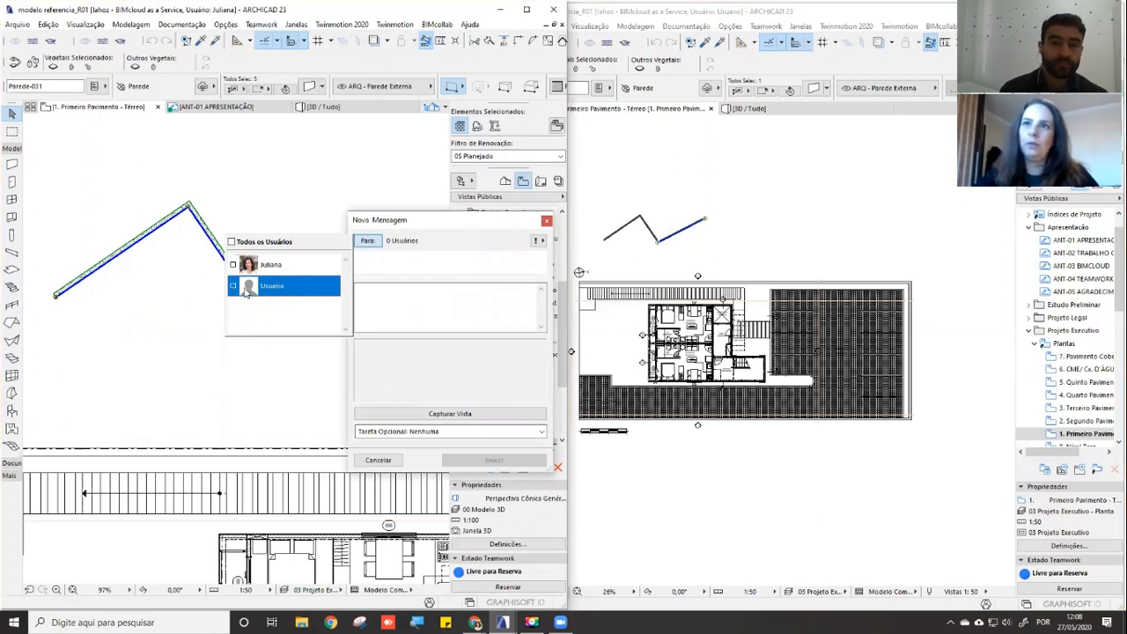
Write "Coloque janelas nessas paredes" as the message text
left_click(410, 296)
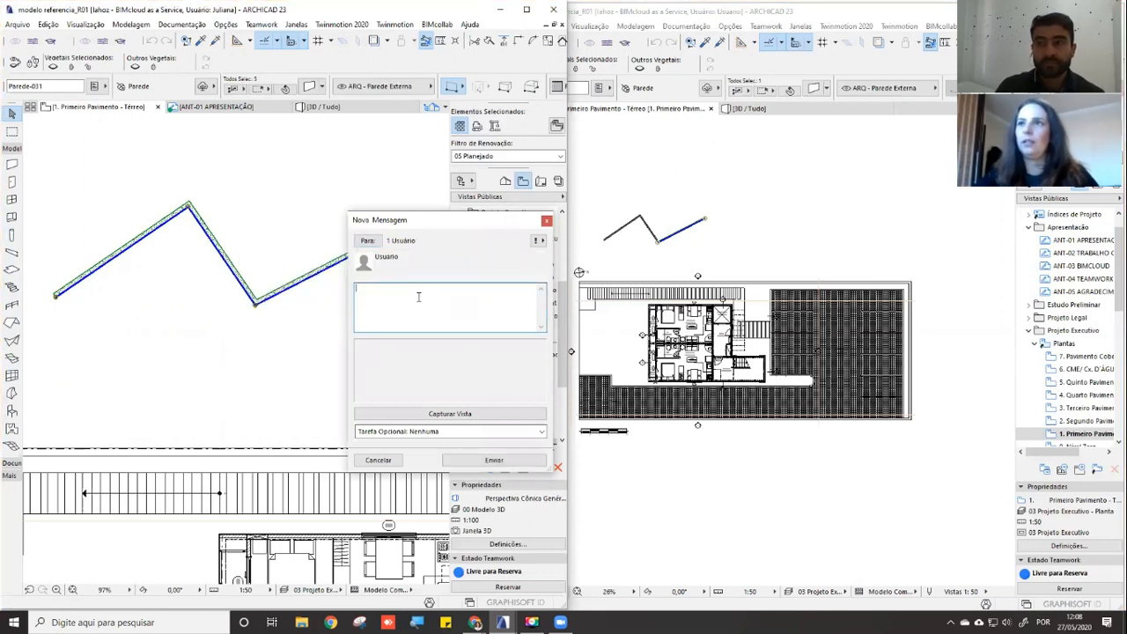
type("coloque janelas nessas pa")
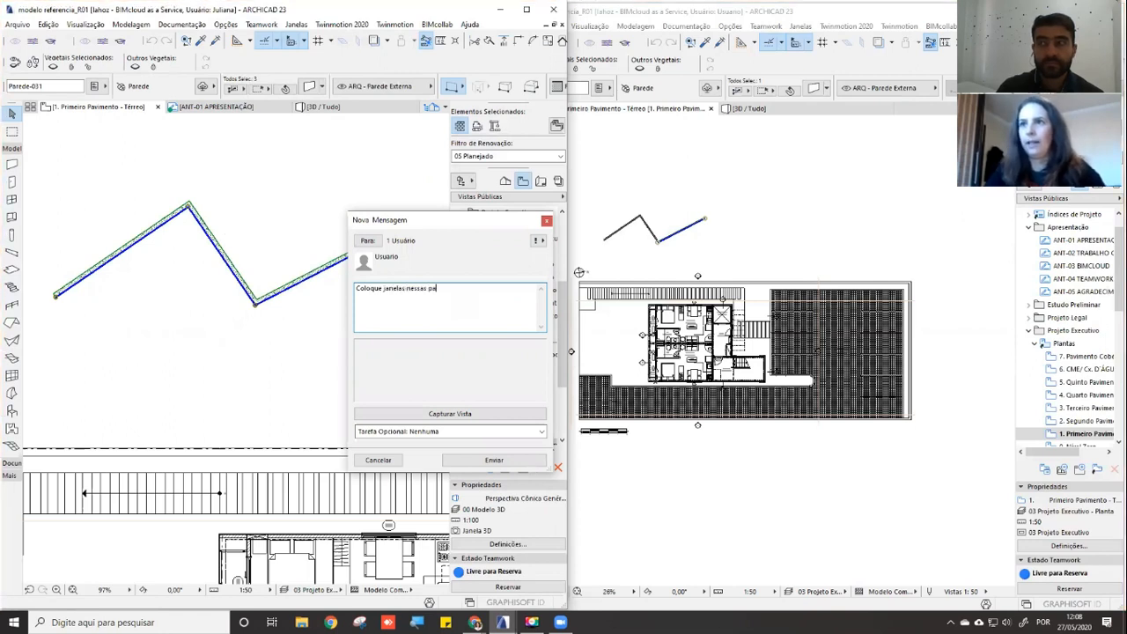
key("BackSpace")
key("BackSpace")
type("des")
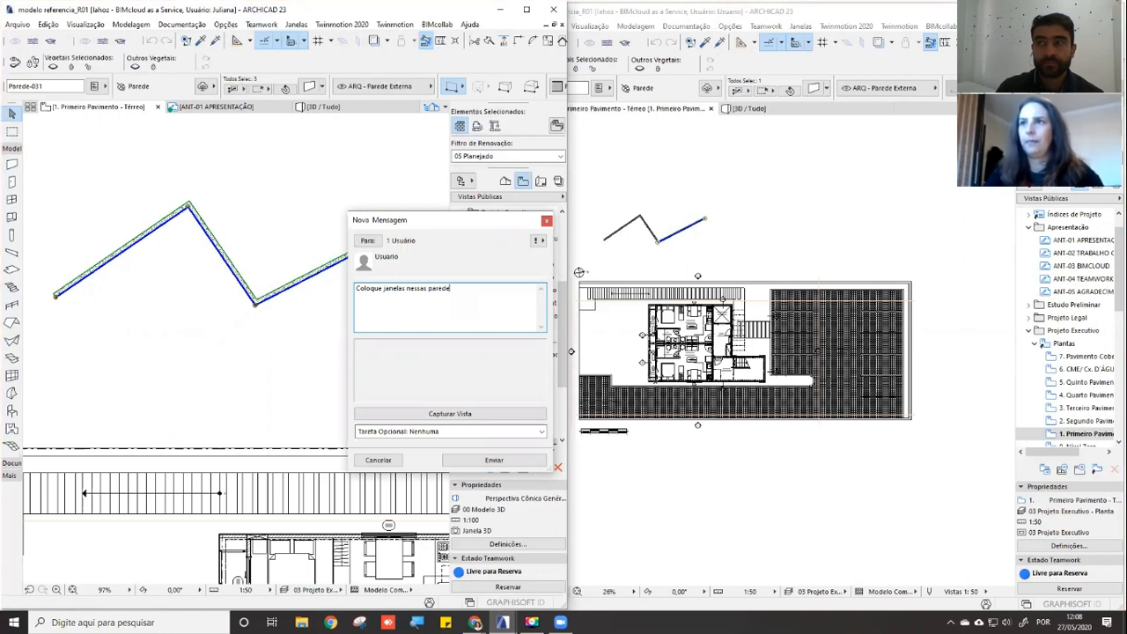
Add the Receber Alterações task and a capture of the current view to the message, and send it
left_click(442, 433)
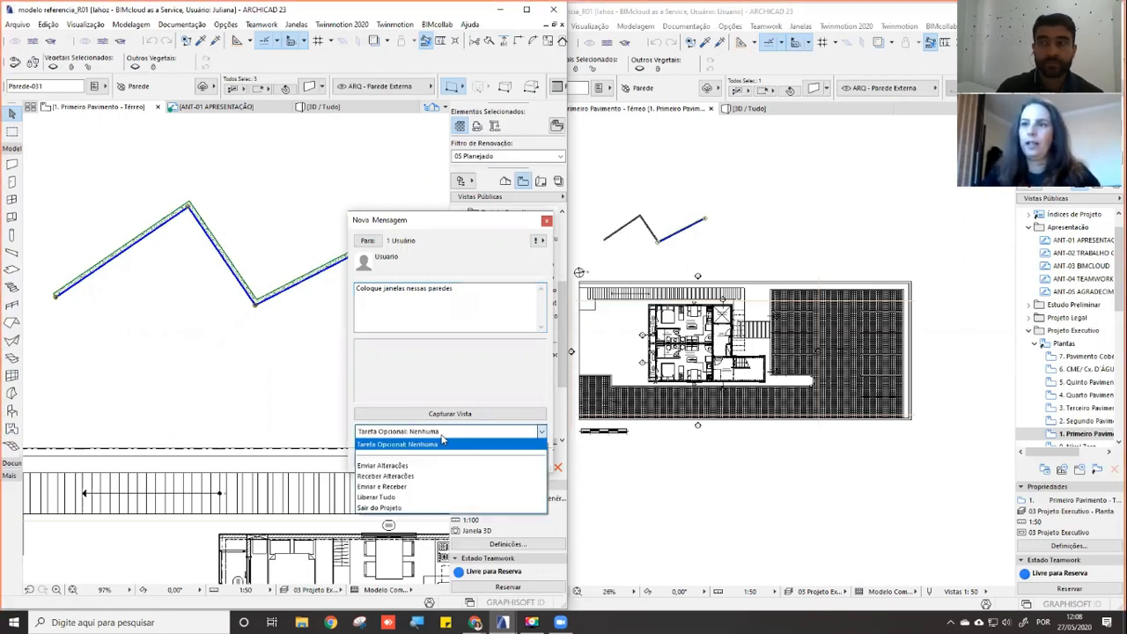
left_click(411, 476)
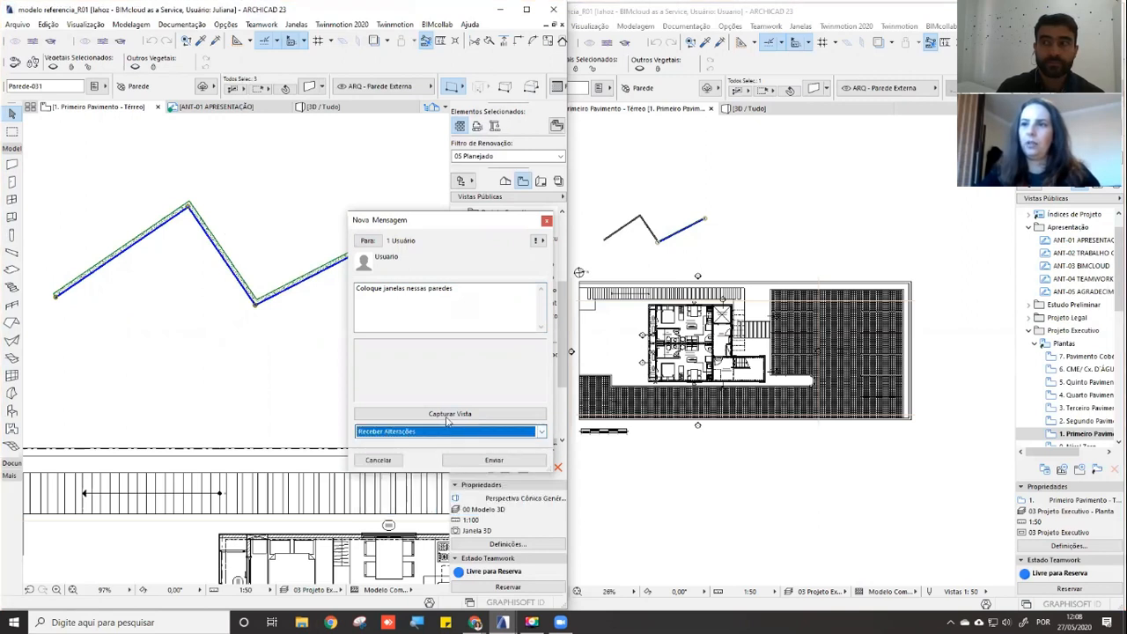
left_click(448, 414)
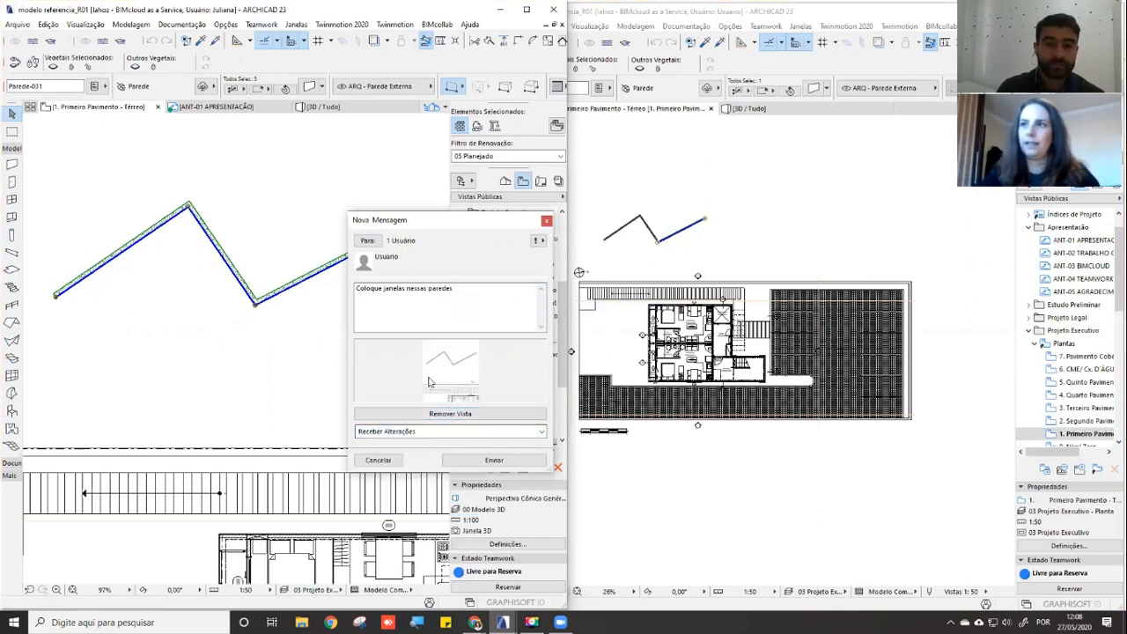
left_click(483, 460)
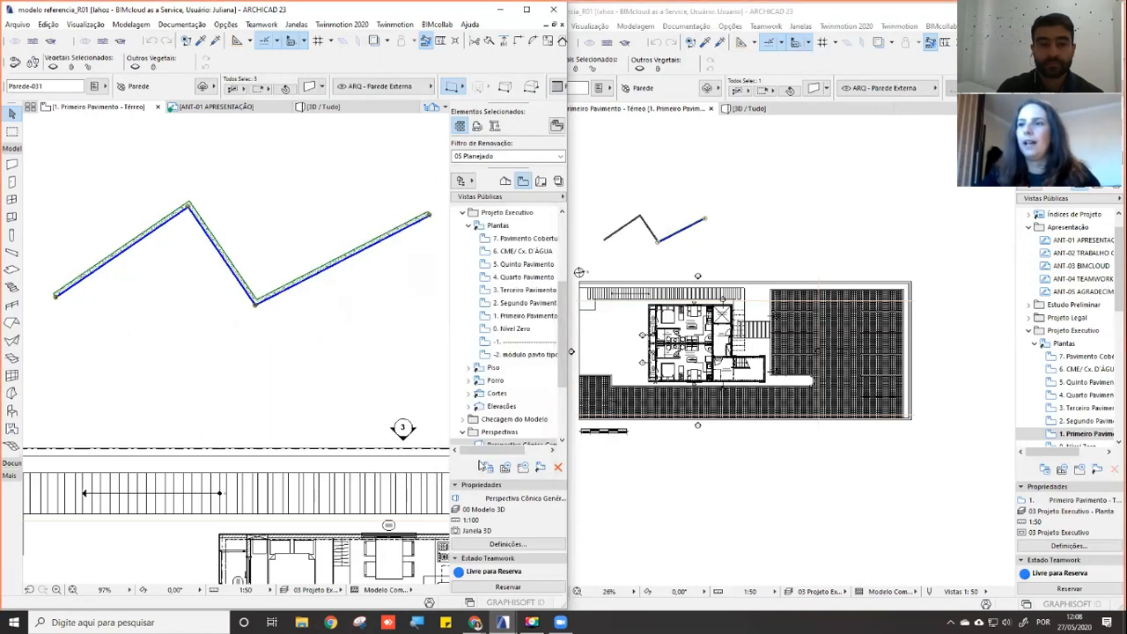
Assign the three selected zigzag walls to the second user, keeping the default assignment text and captured view
right_click(343, 266)
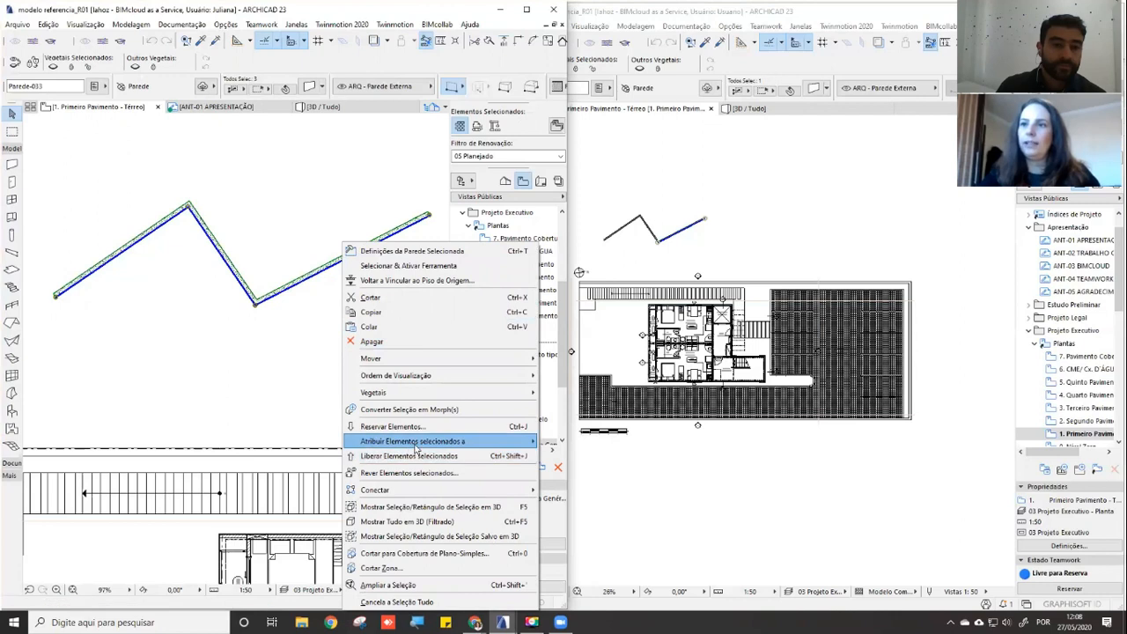
mouse_move(415, 446)
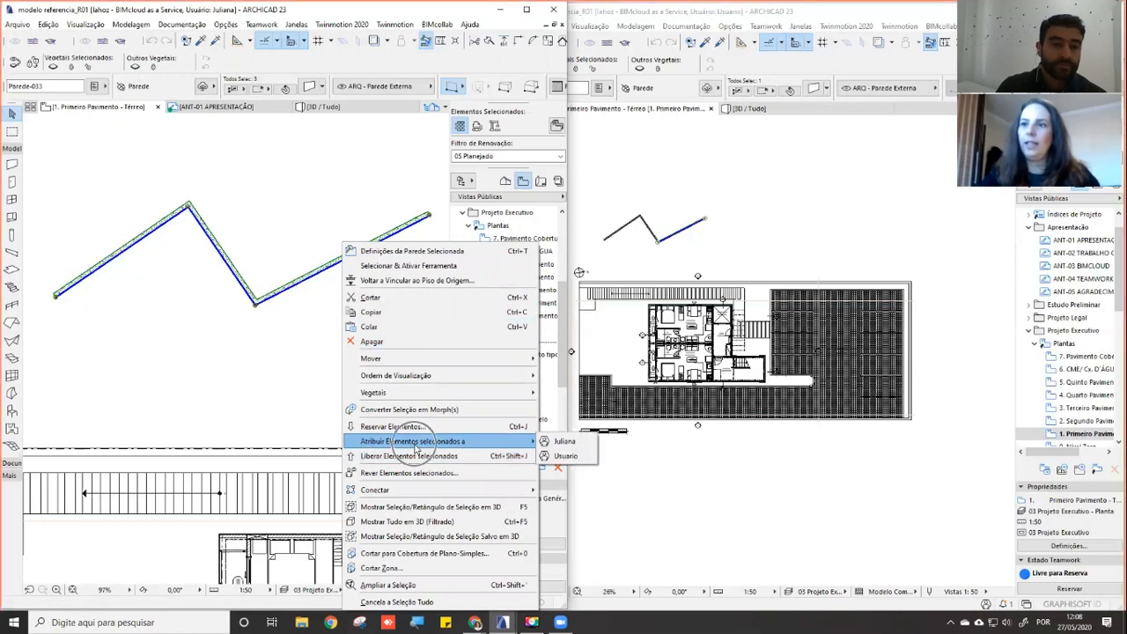
left_click(565, 456)
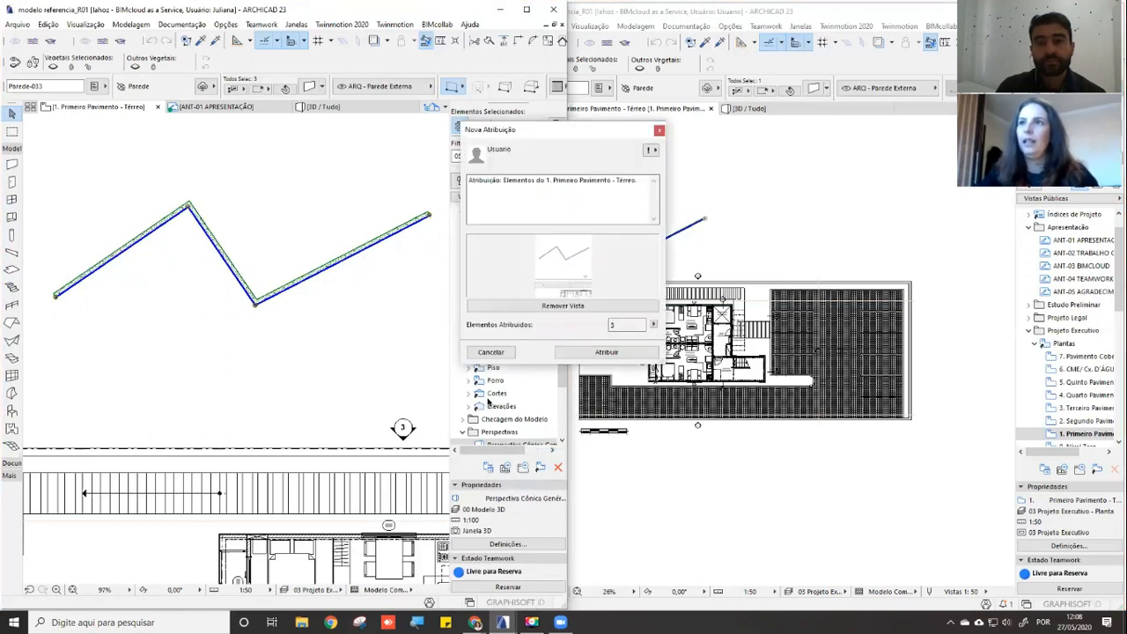
left_click_drag(522, 133, 345, 147)
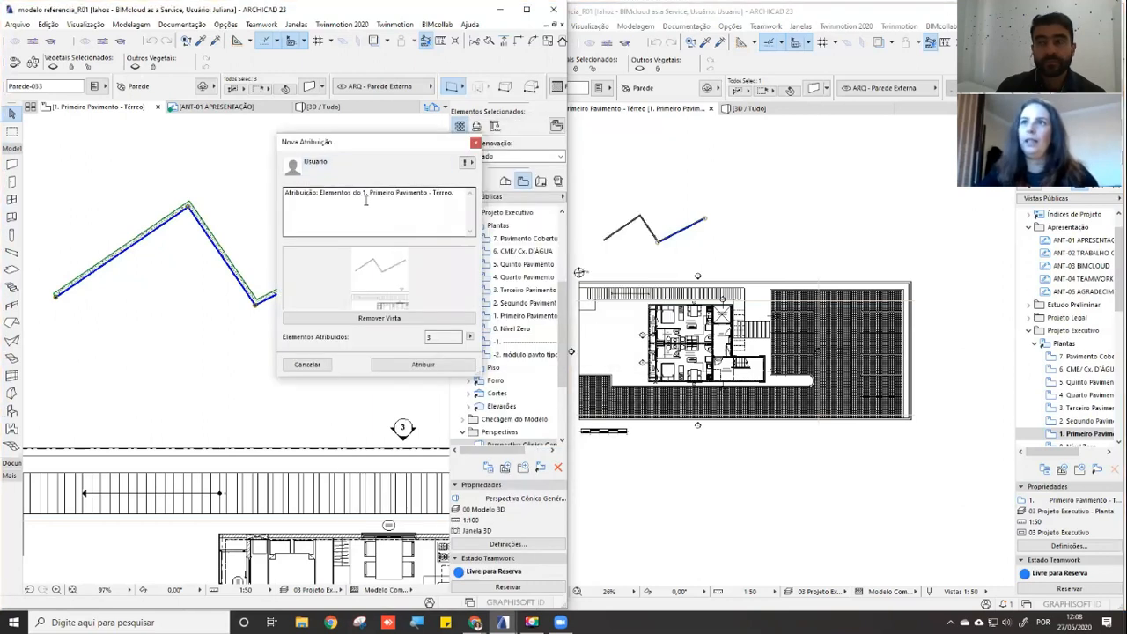
left_click(402, 364)
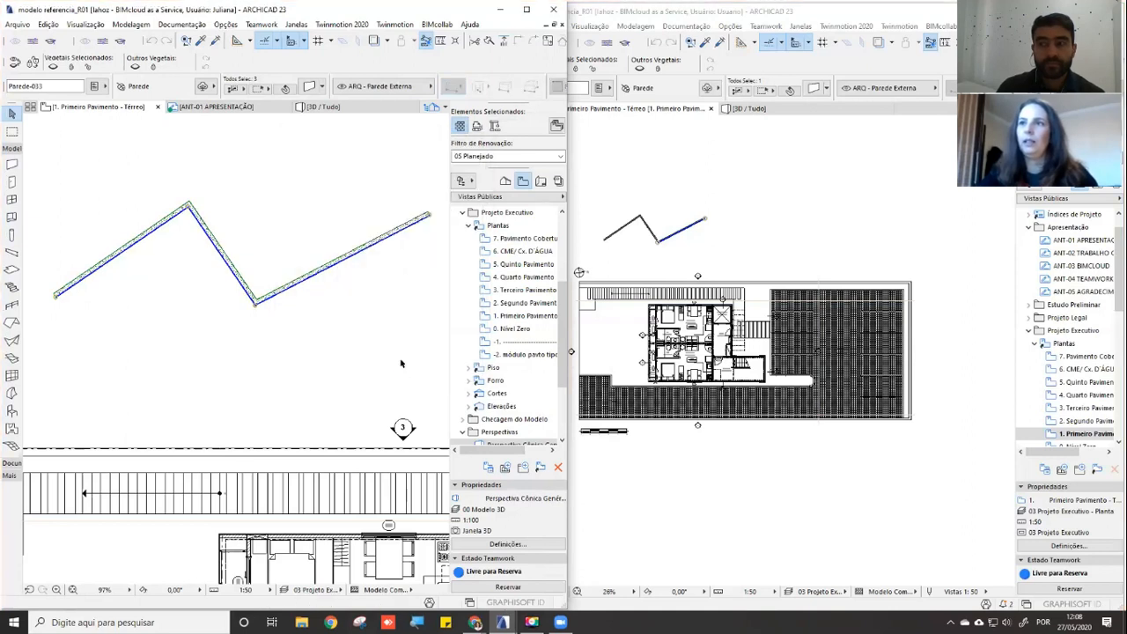
Open the received Teamwork message in the second user's window and apply its attached view
left_click(738, 194)
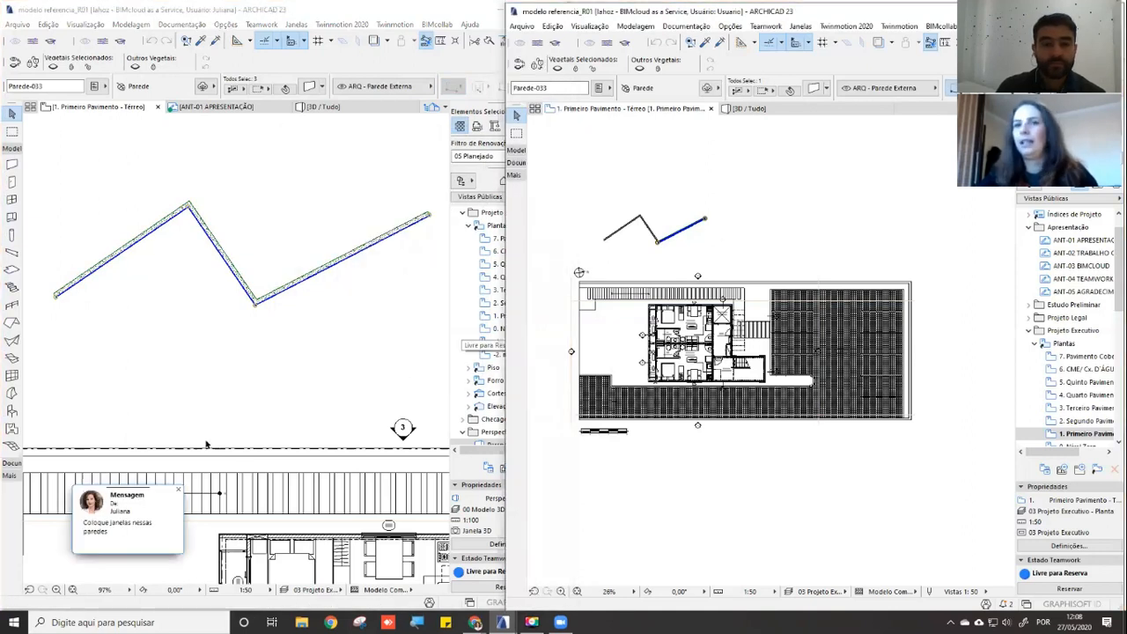
left_click_drag(205, 491, 584, 175)
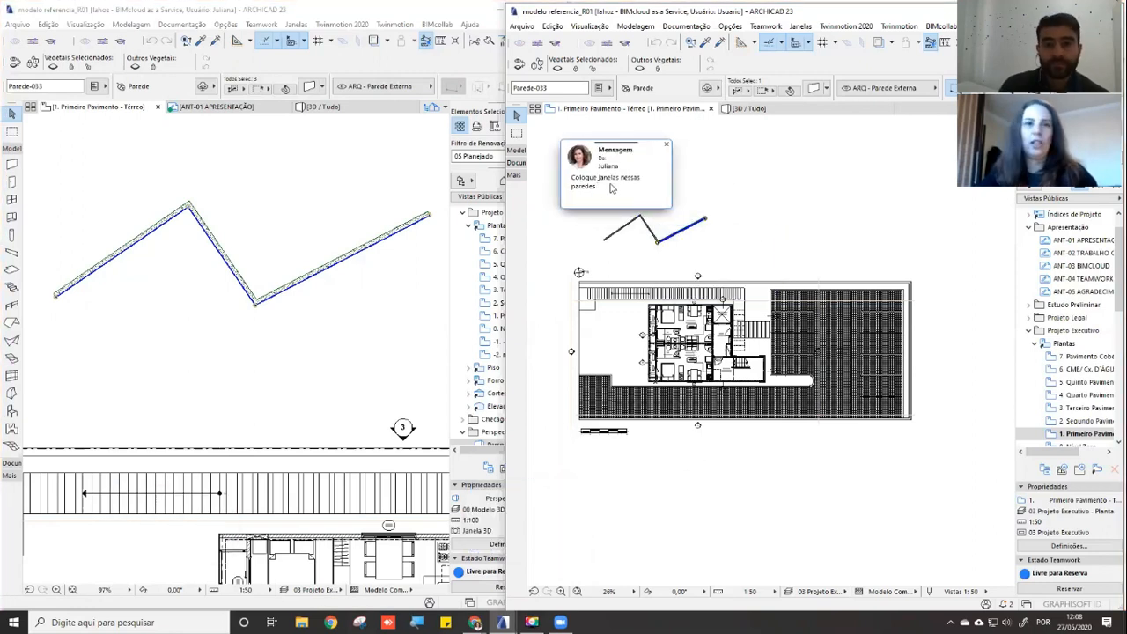
left_click(611, 187)
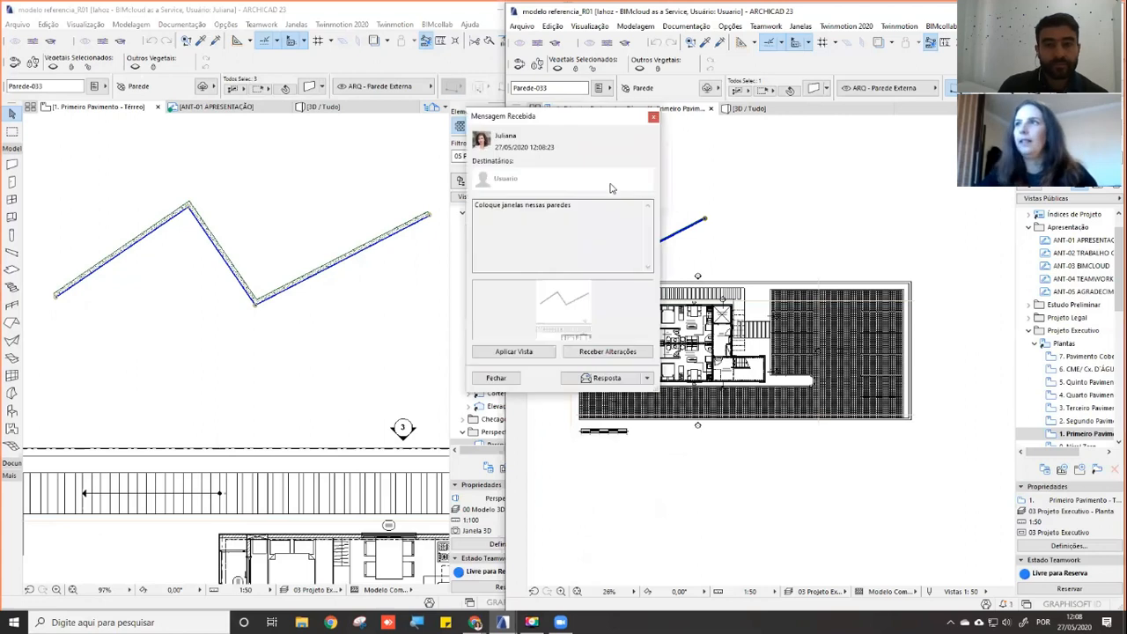
left_click(527, 351)
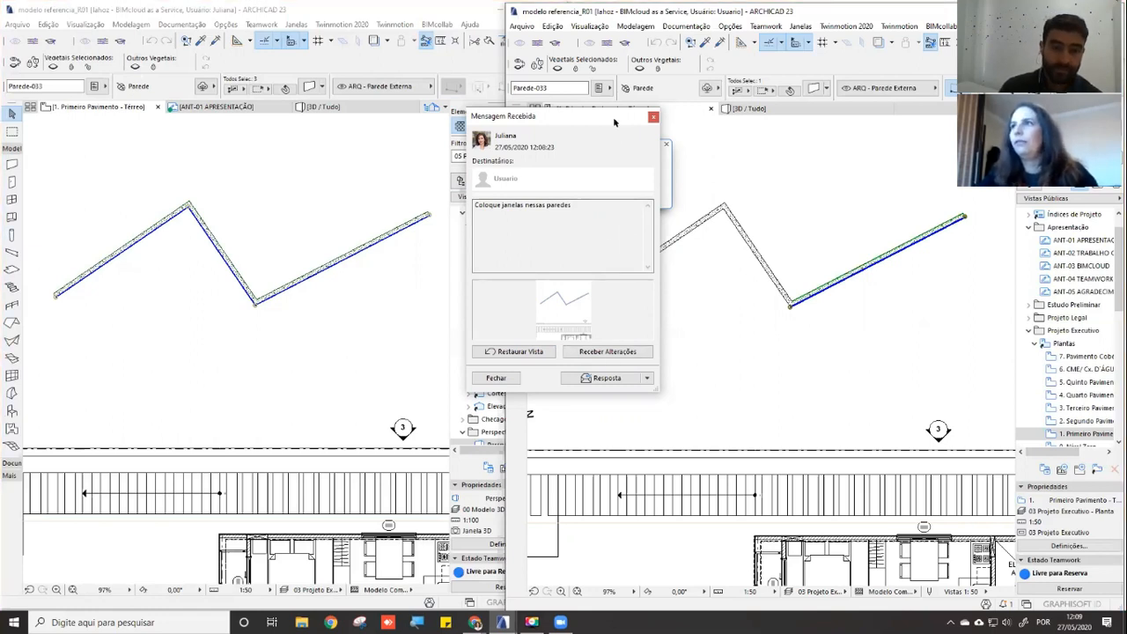
Open the received wall assignment in the second user's window, review its details and close it
left_click_drag(616, 122, 670, 280)
left_click(626, 184)
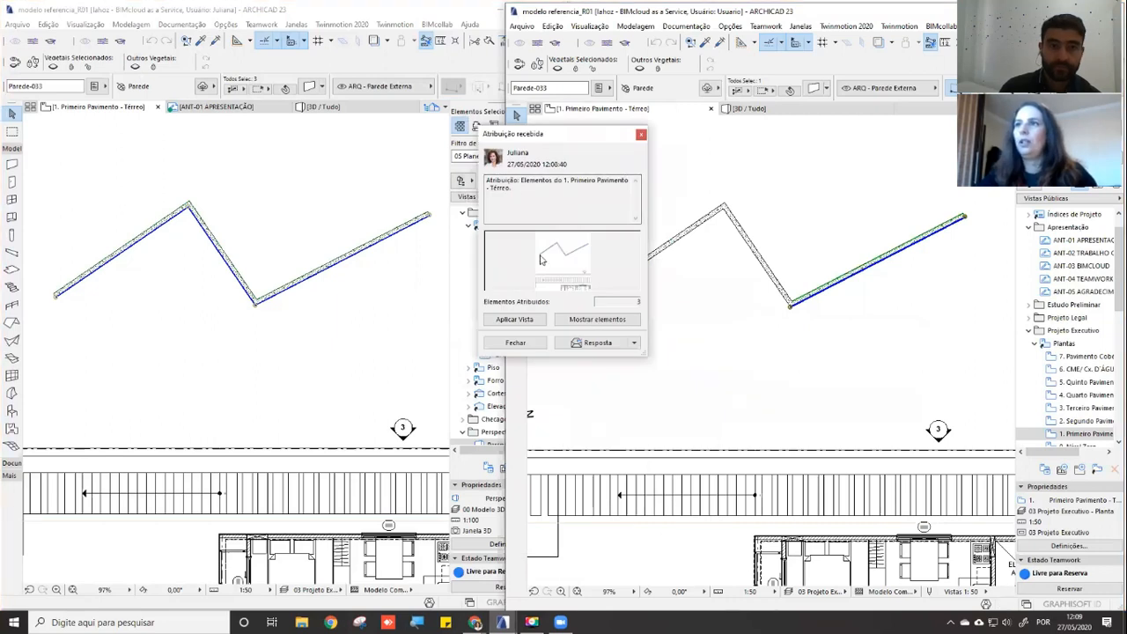
left_click(516, 342)
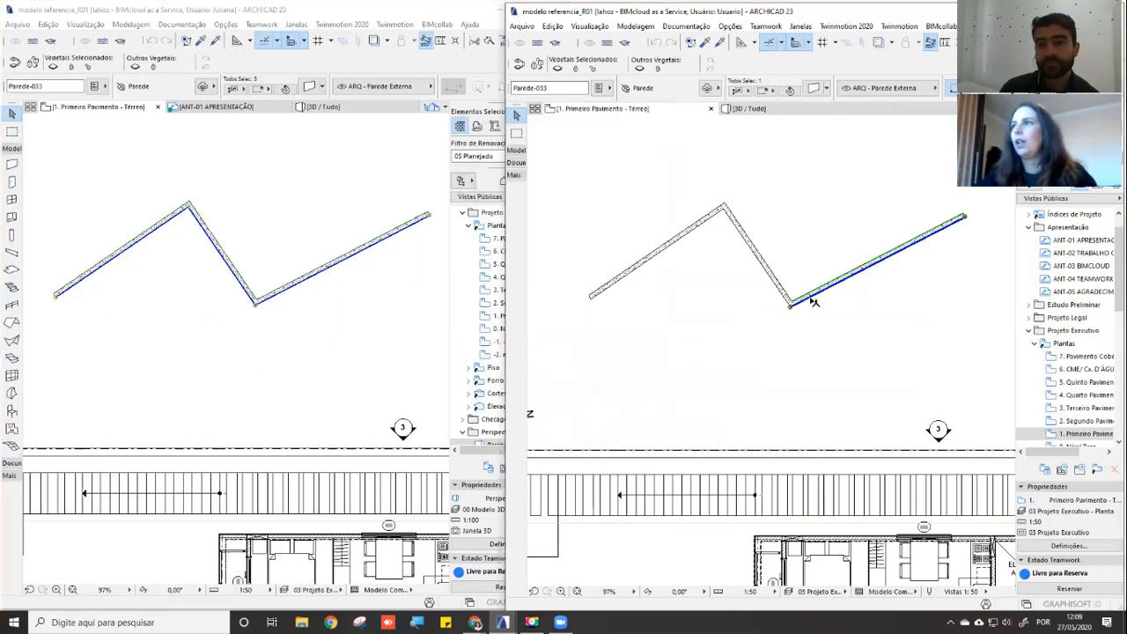
Place a Basculante Alumínio com Vidro window near the middle of each zigzag wall segment in the second user's plan
left_click(798, 205)
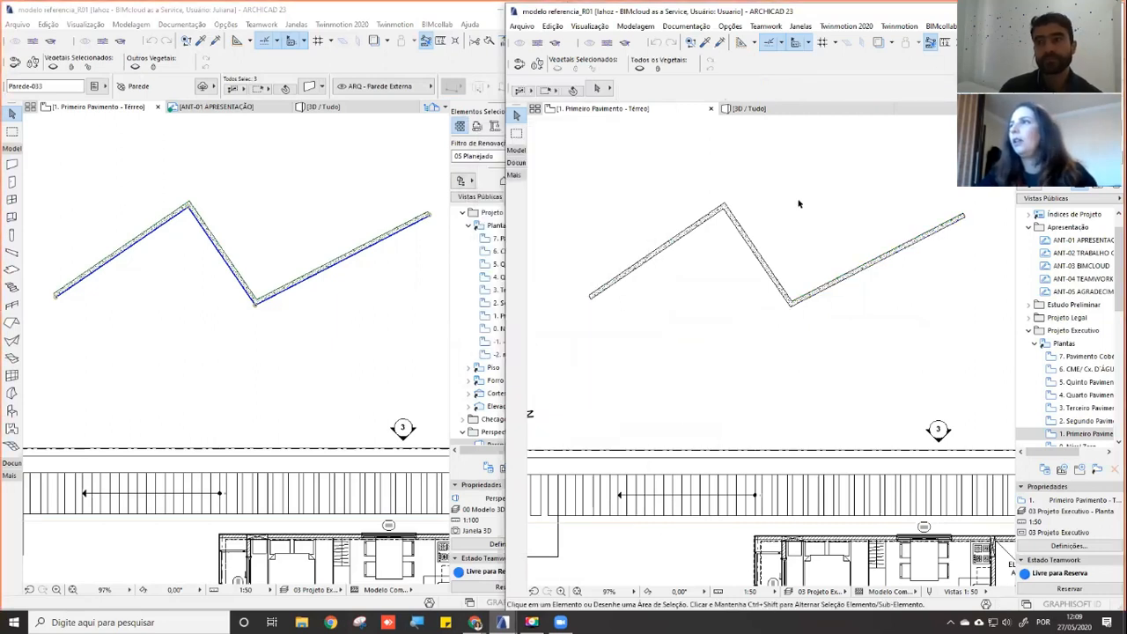
left_click(518, 151)
left_click(521, 204)
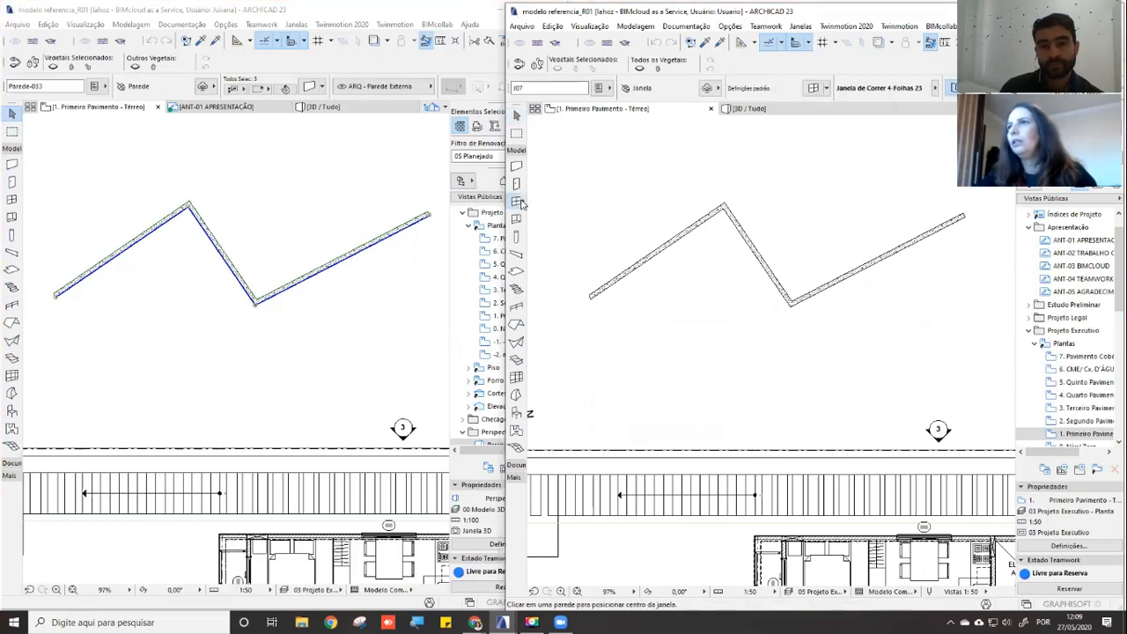
right_click(519, 200)
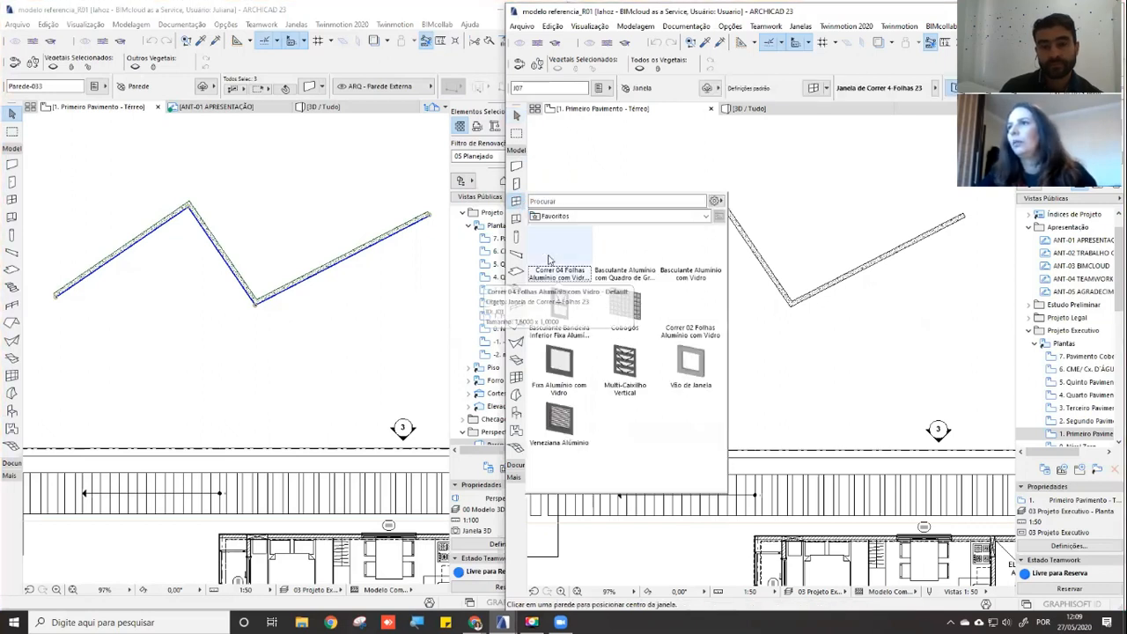
left_click(691, 249)
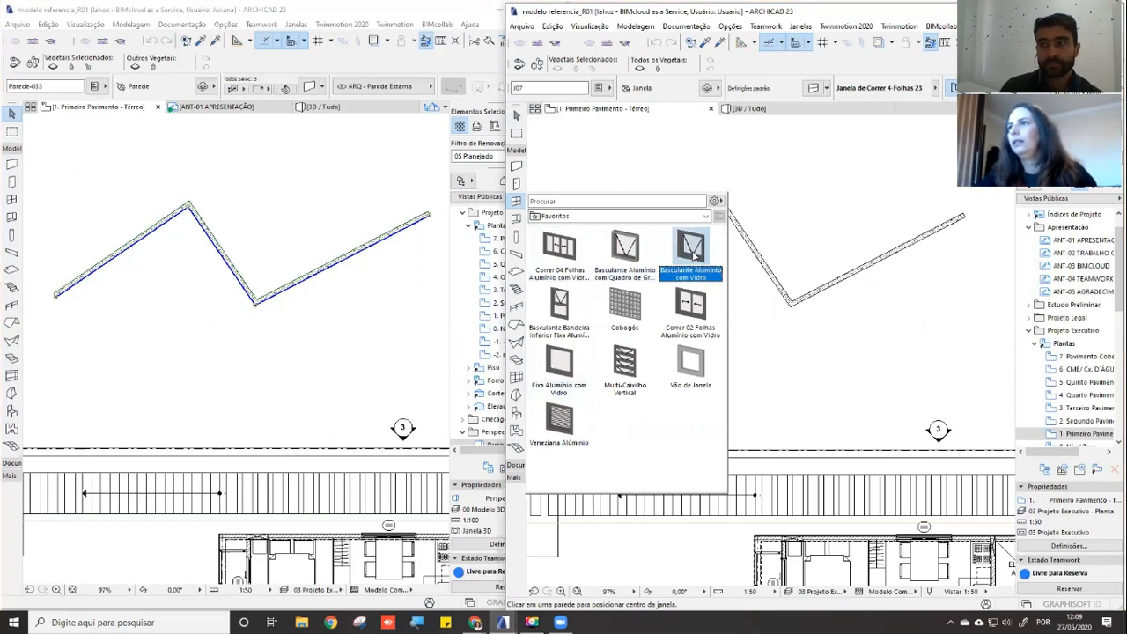
left_click(887, 257)
left_click(892, 264)
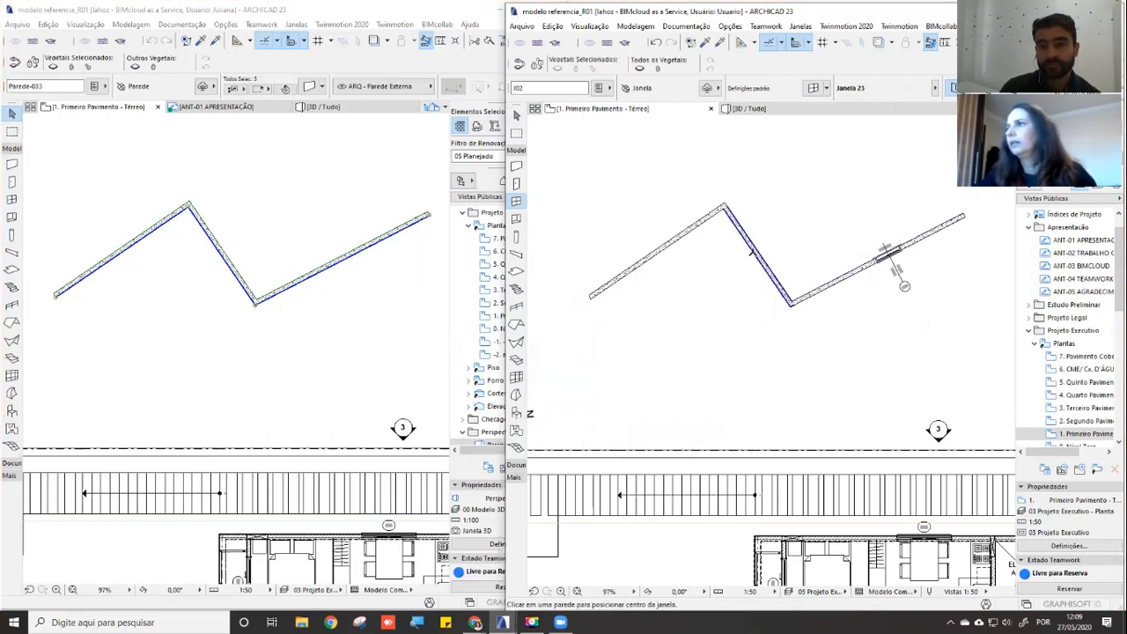
left_click(748, 253)
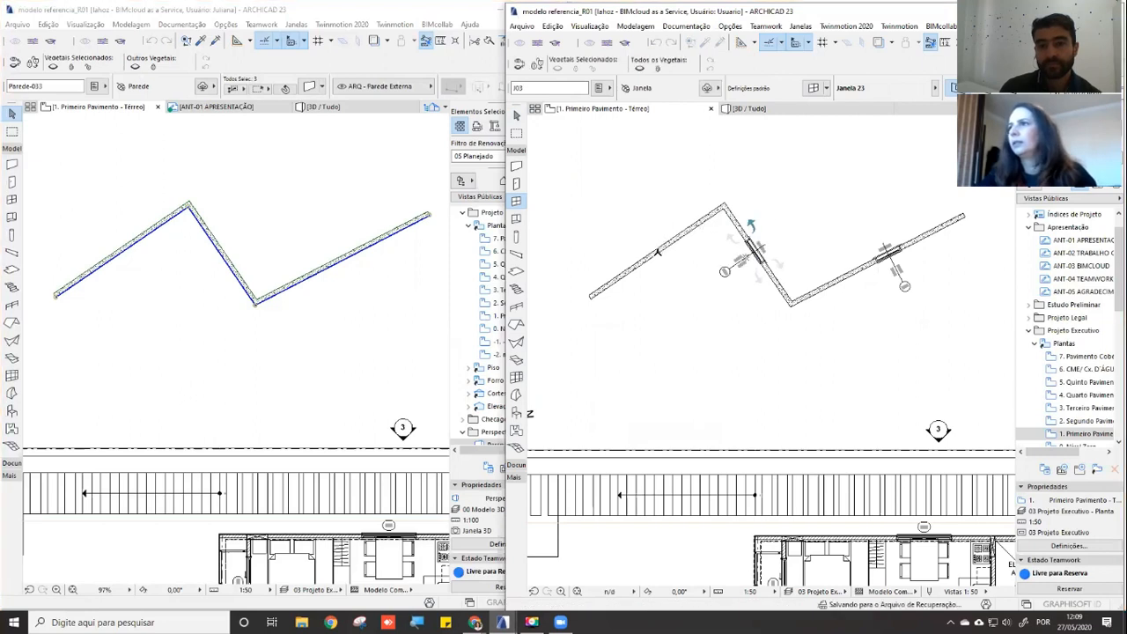
left_click(736, 266)
left_click(661, 257)
left_click(652, 227)
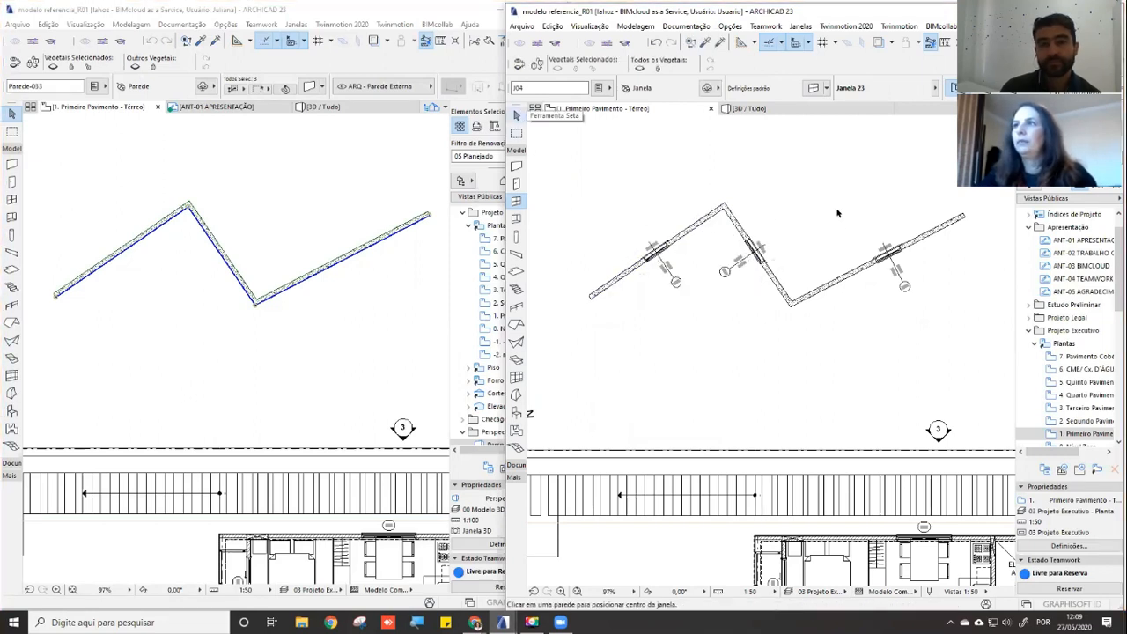
left_click(517, 115)
Clear the wall selection in the first user's plan
left_click(348, 278)
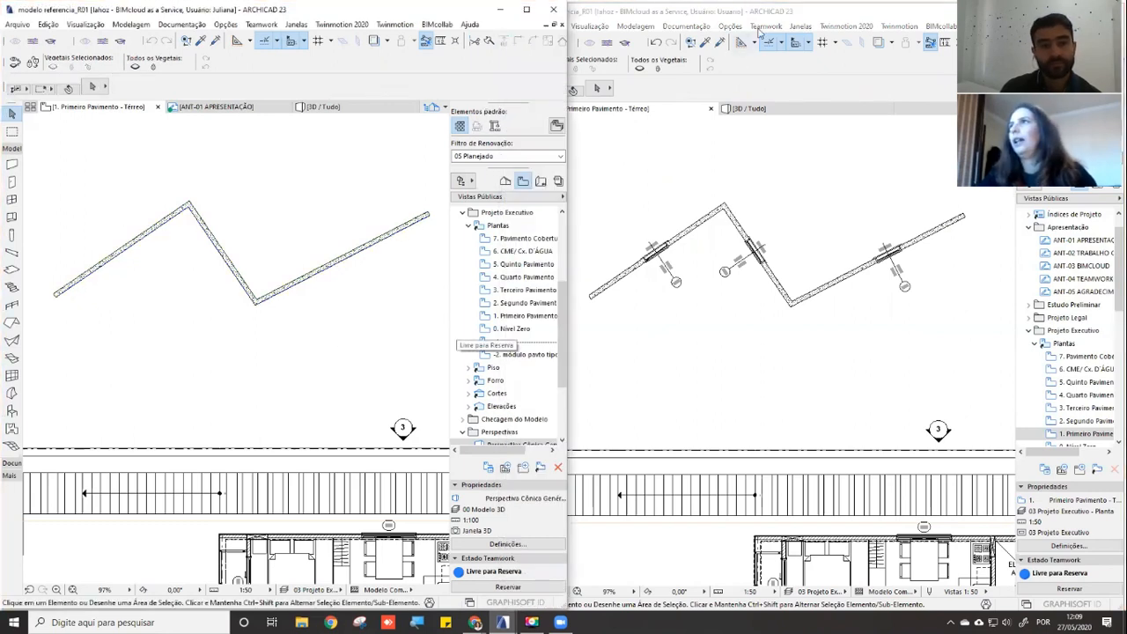
Show the Teamwork palette in the second user's window, place it over the plan and enlarge it to show its messages
left_click(762, 28)
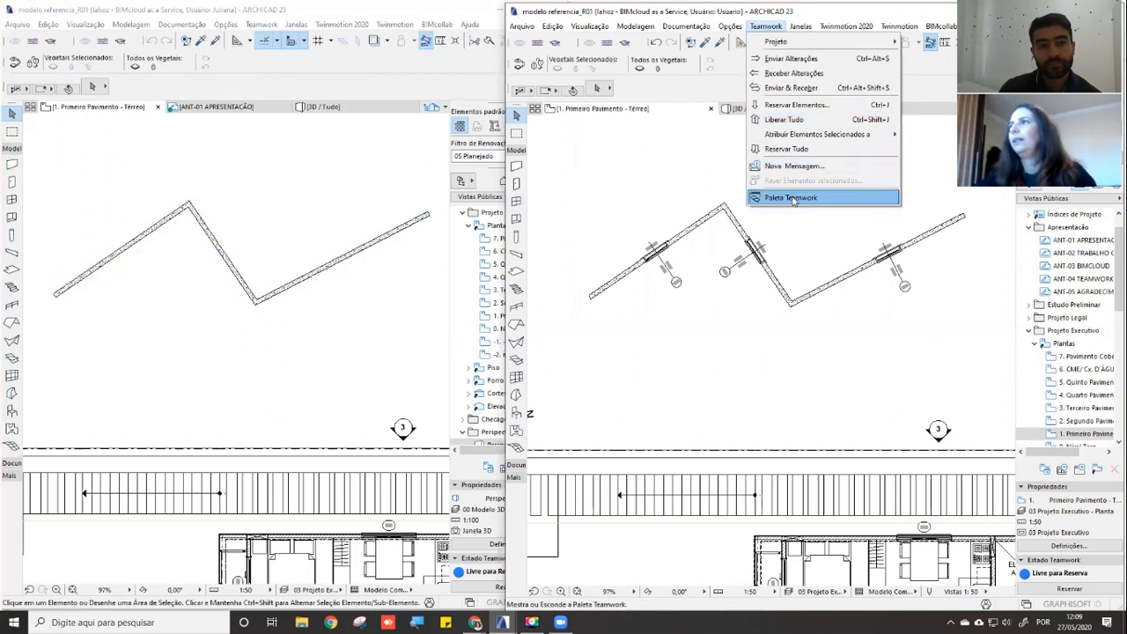
left_click(791, 198)
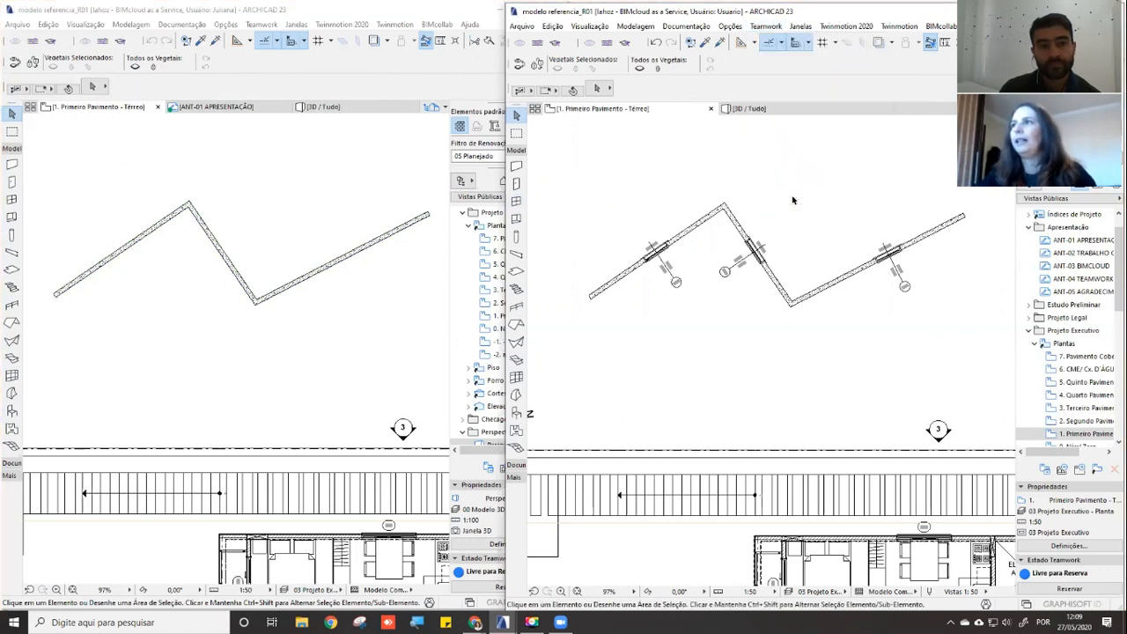
left_click_drag(1054, 111, 833, 81)
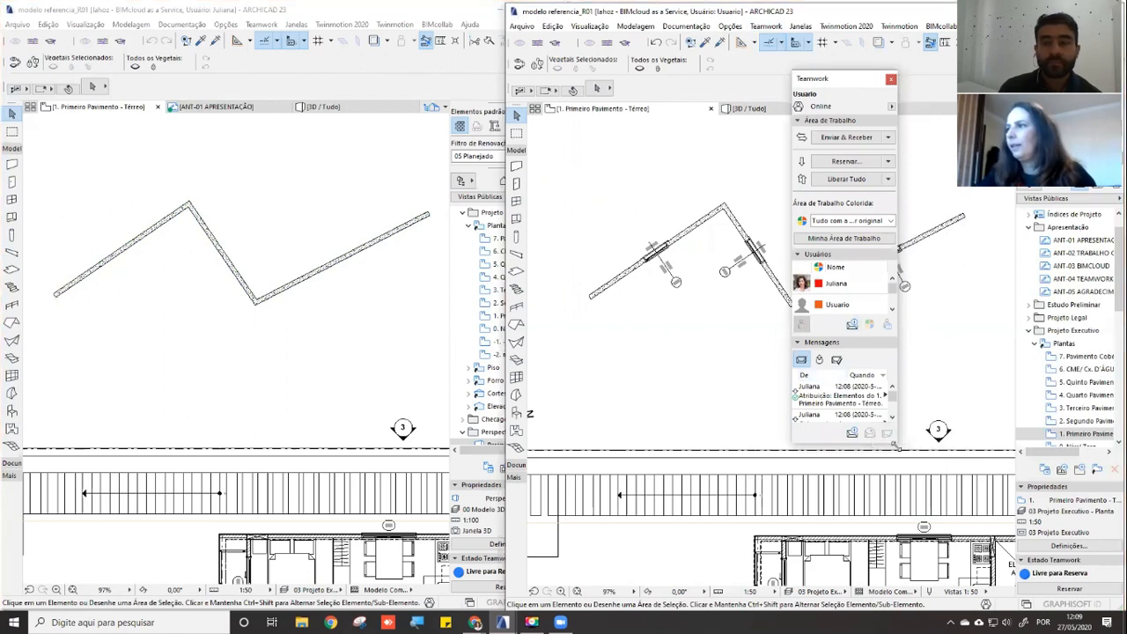
left_click_drag(895, 447, 932, 495)
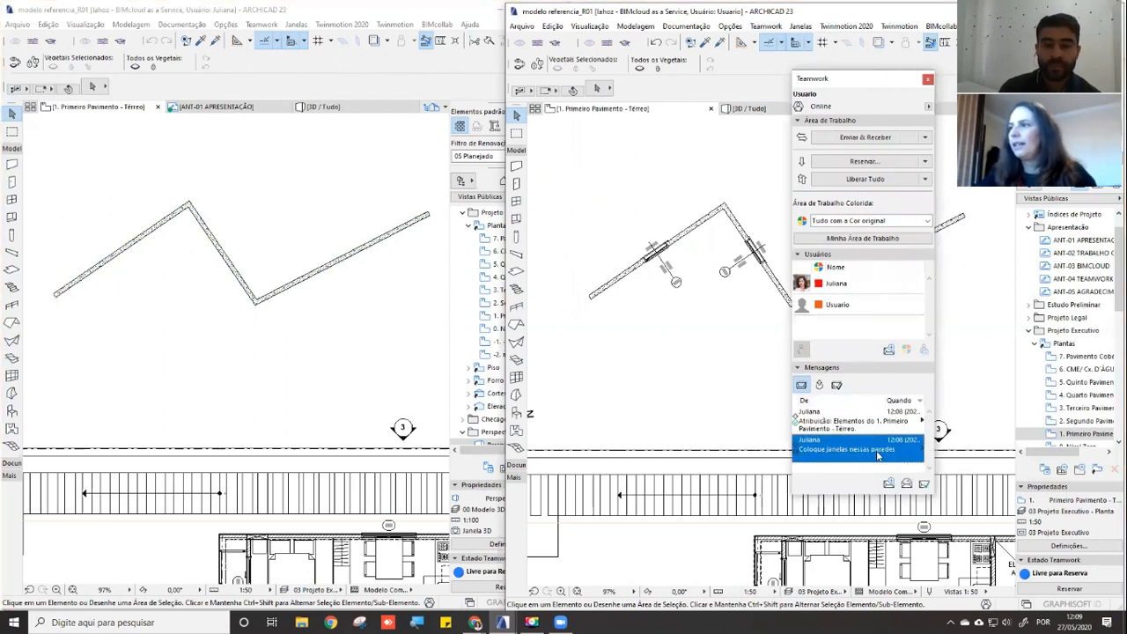
Open the received message about placing windows in the second user's window and write the reply "Janelas inseridas"
double_click(878, 451)
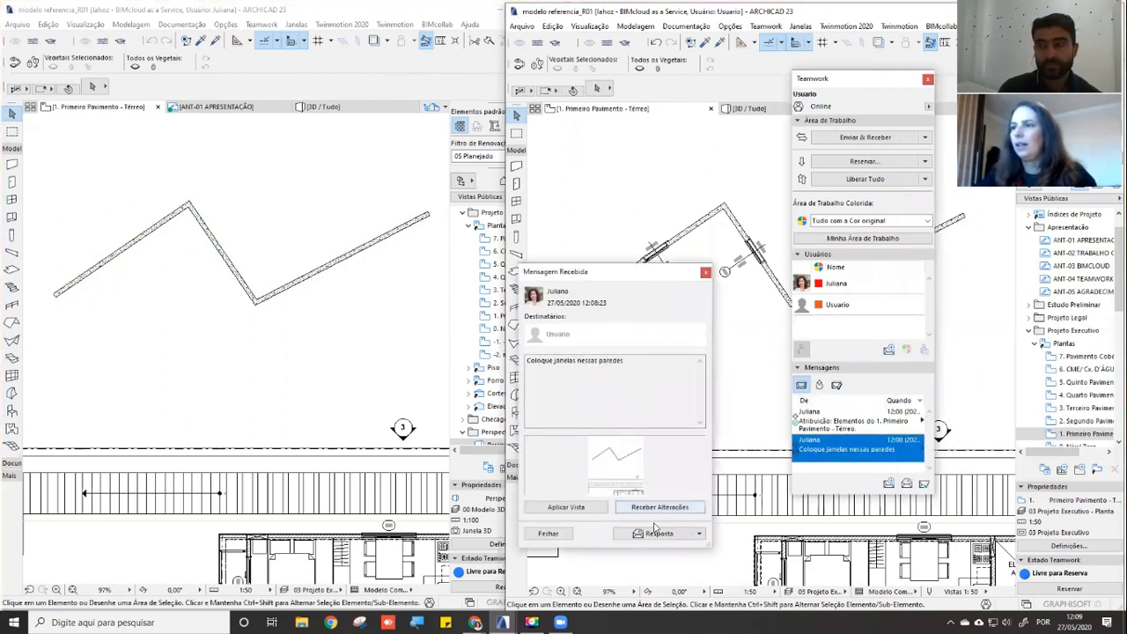
left_click(669, 534)
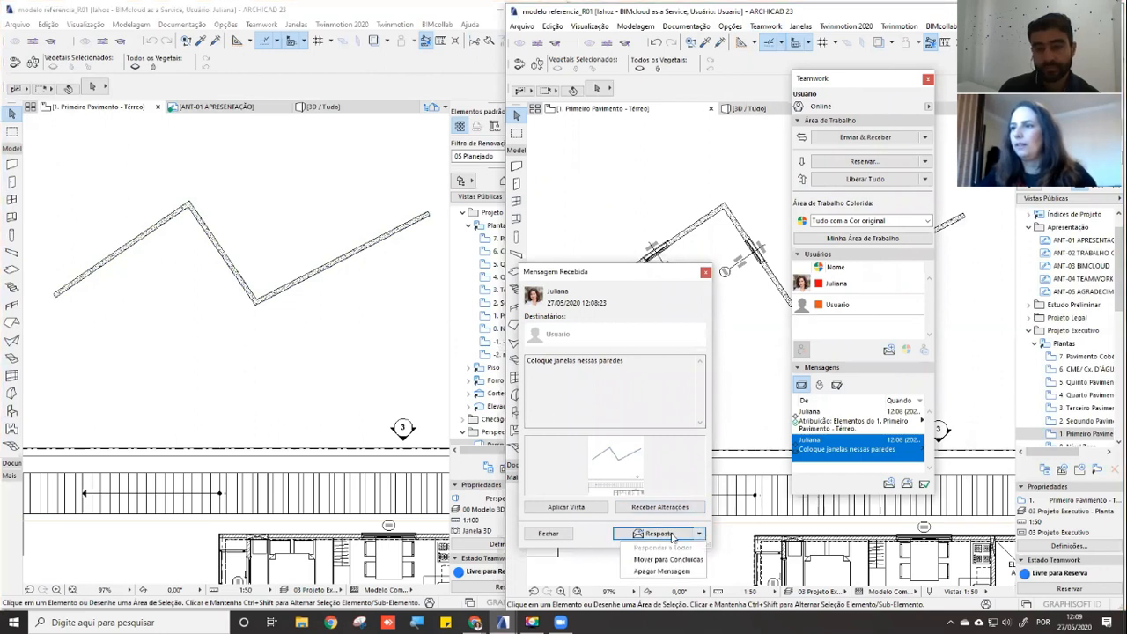
left_click(669, 533)
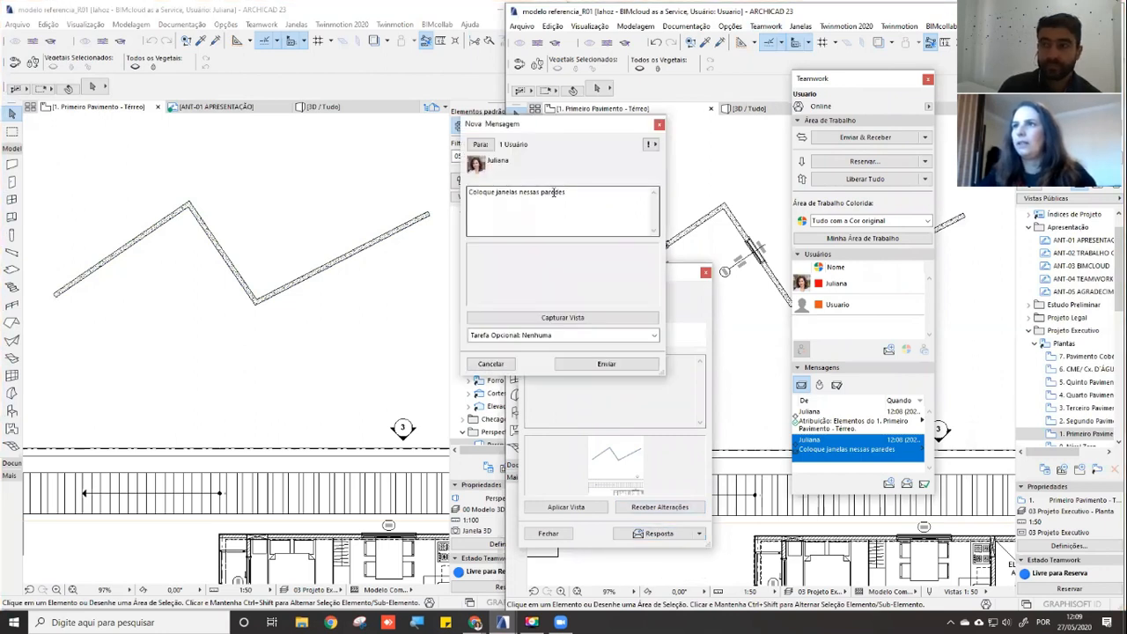
key("ctrl+a")
type("Jna")
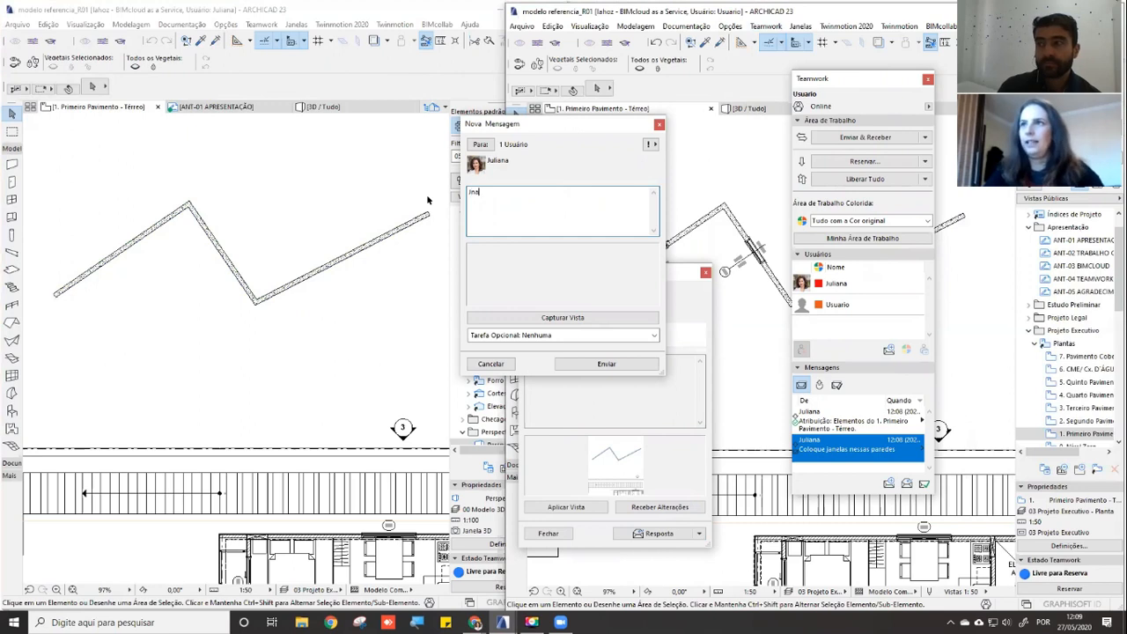
key("BackSpace")
key("BackSpace")
key("BackSpace")
key("BackSpace")
type("anelas inserida")
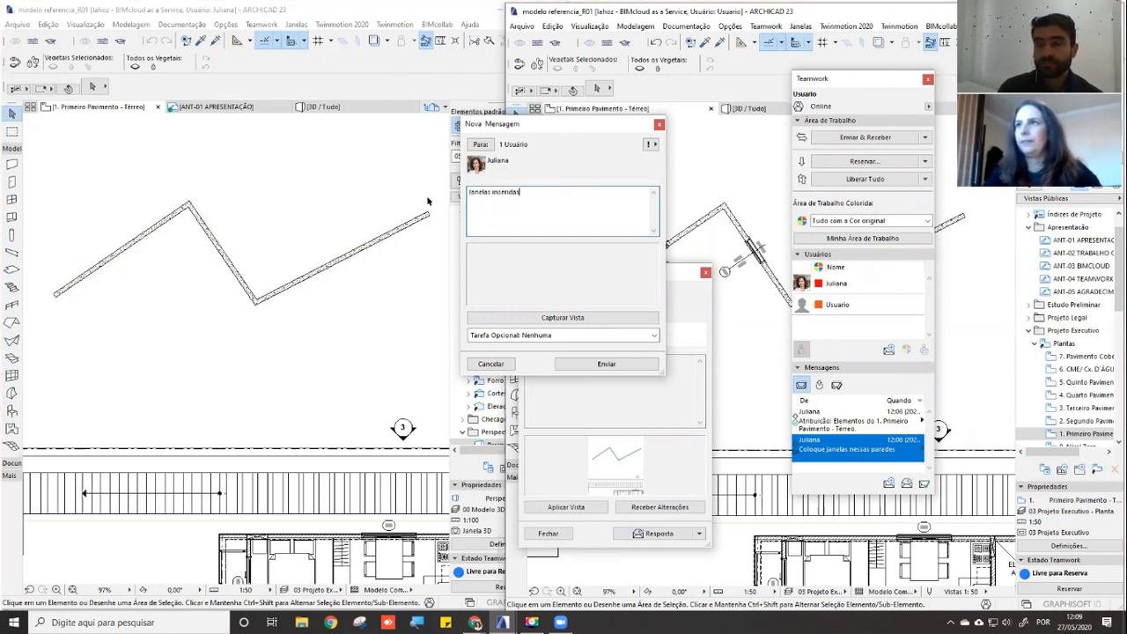
type("s")
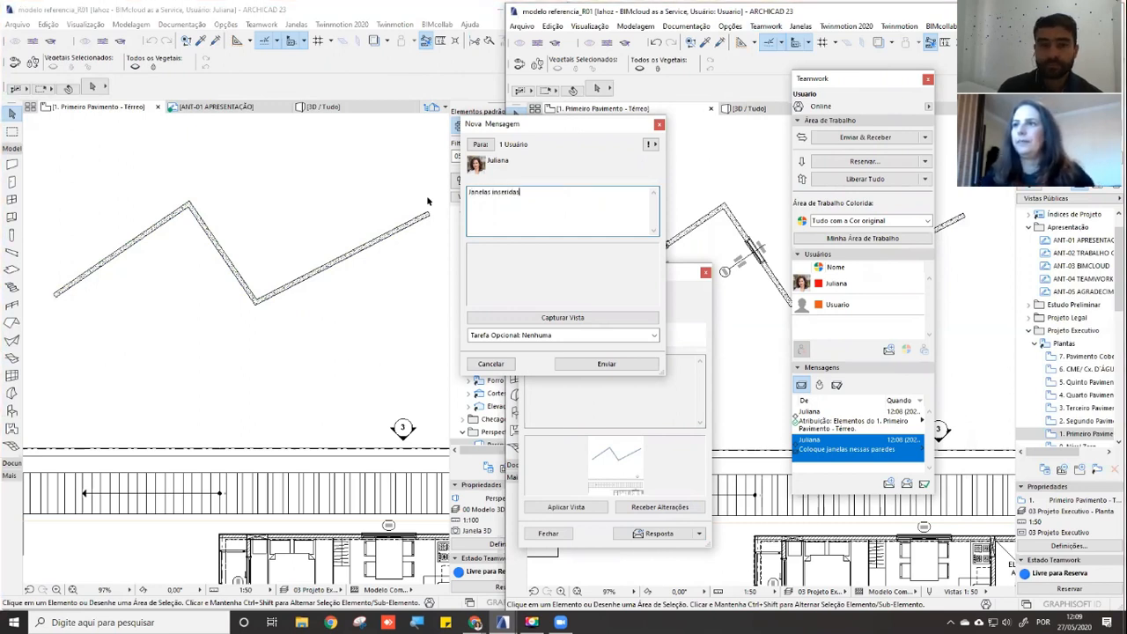
Attach the current view to the reply, set its optional task to Receber Alterações and send it
left_click(596, 318)
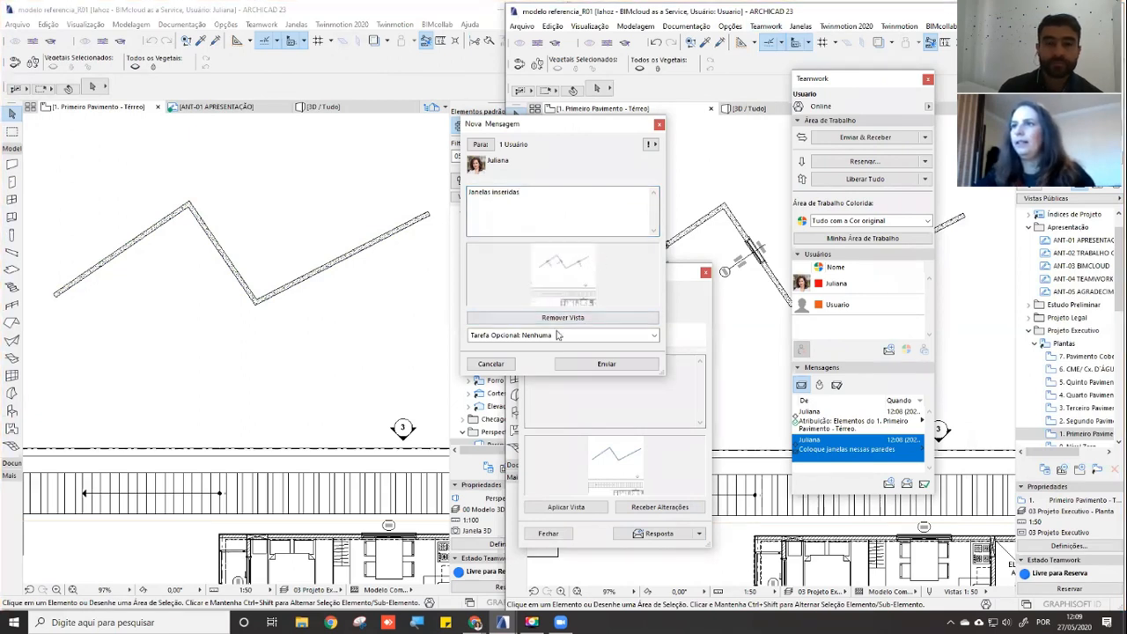
left_click(561, 336)
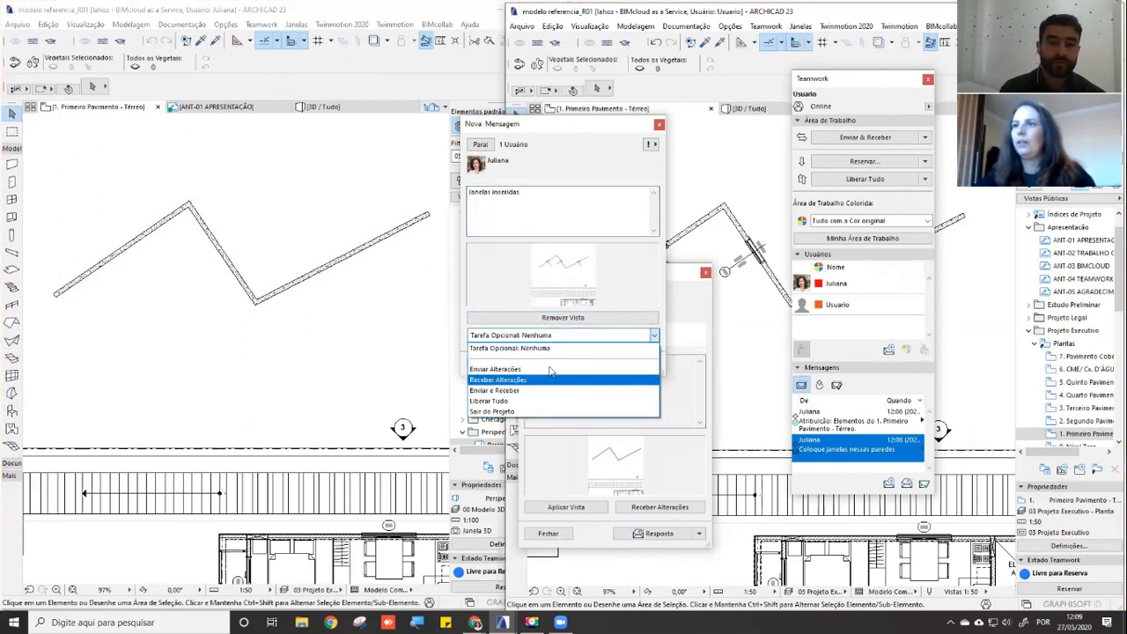
left_click(550, 379)
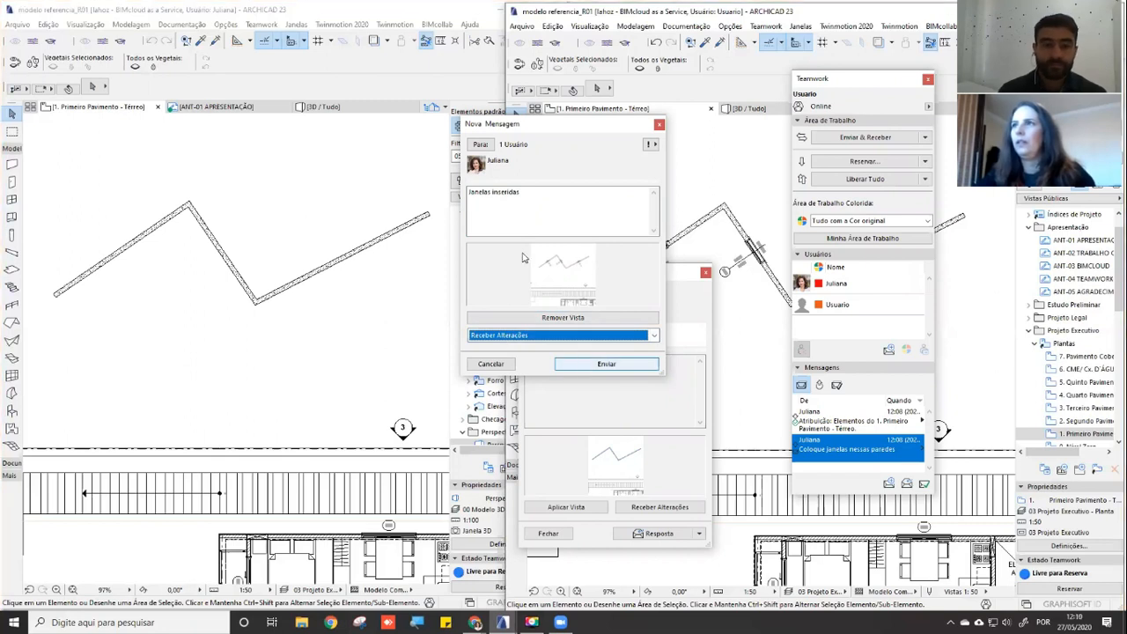
left_click(595, 364)
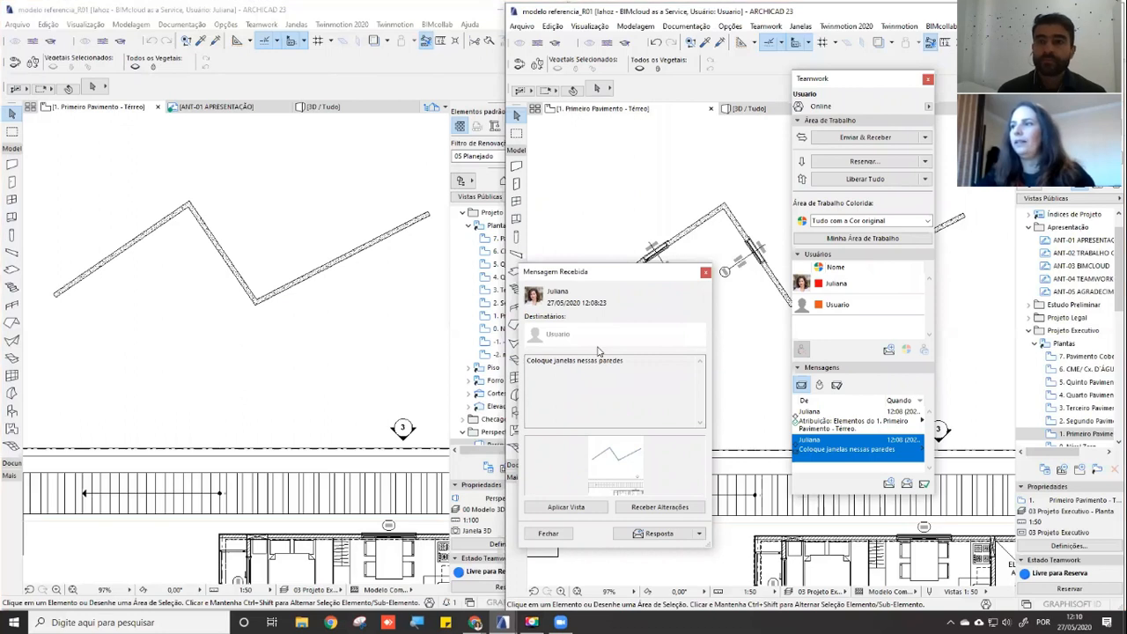
Apply the view attached to the received reply in the first user's window and receive the Teamwork changes
left_click(344, 350)
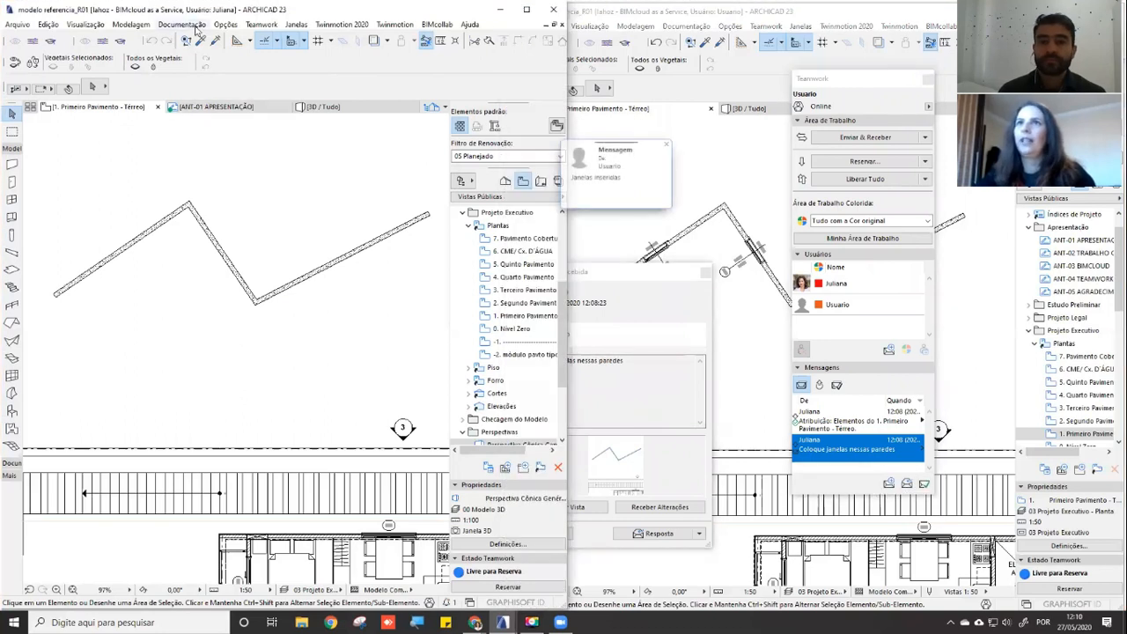
left_click(614, 155)
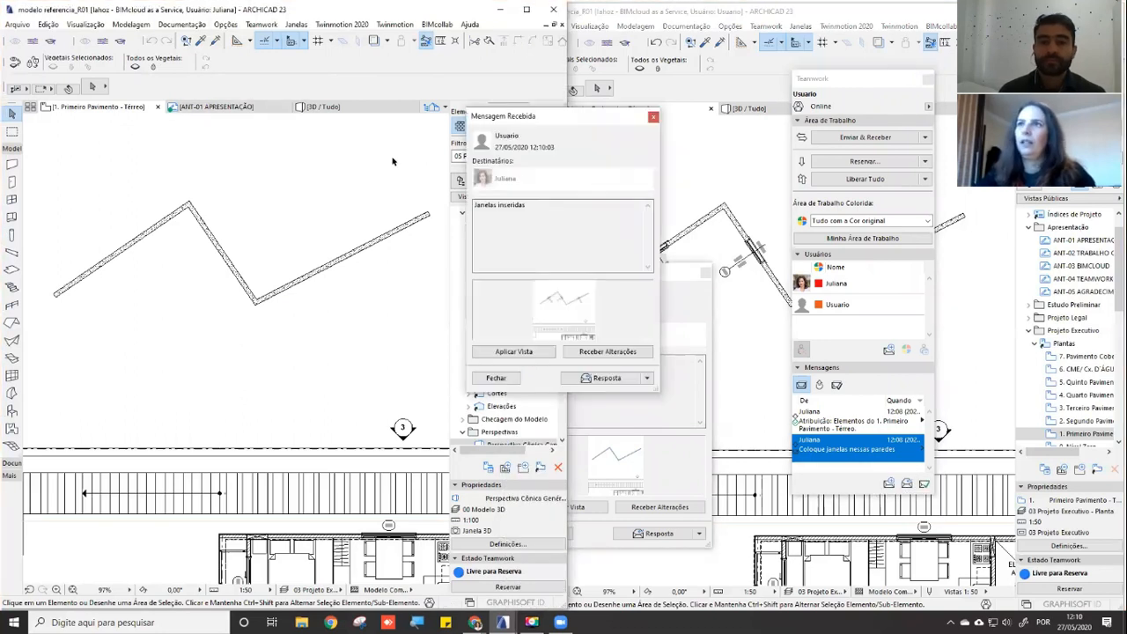
left_click_drag(531, 122, 275, 140)
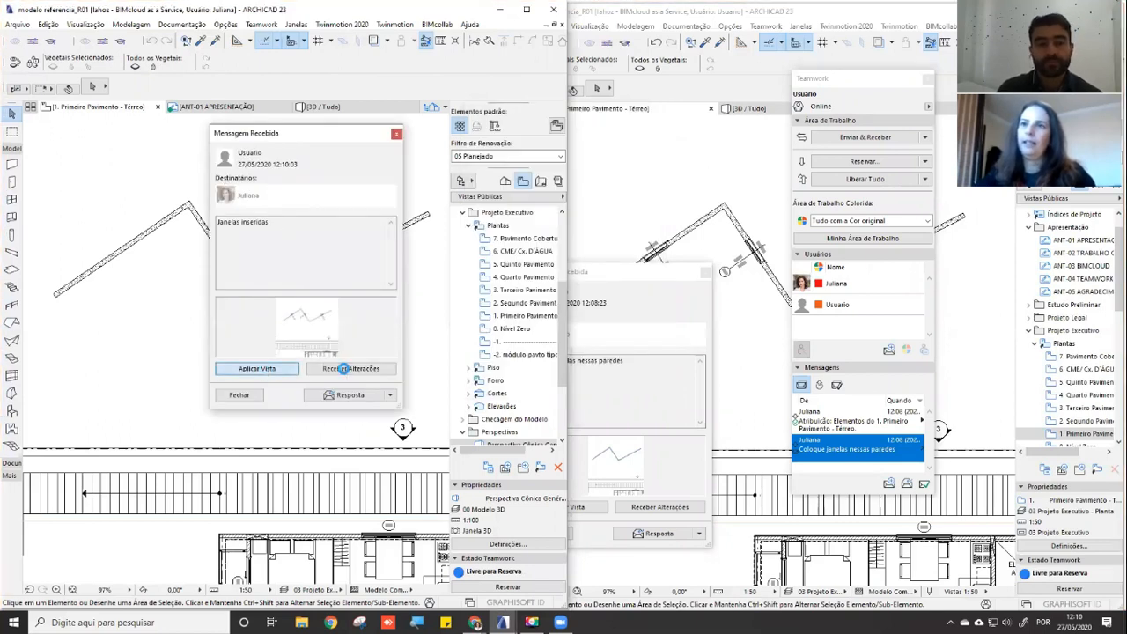
left_click(344, 368)
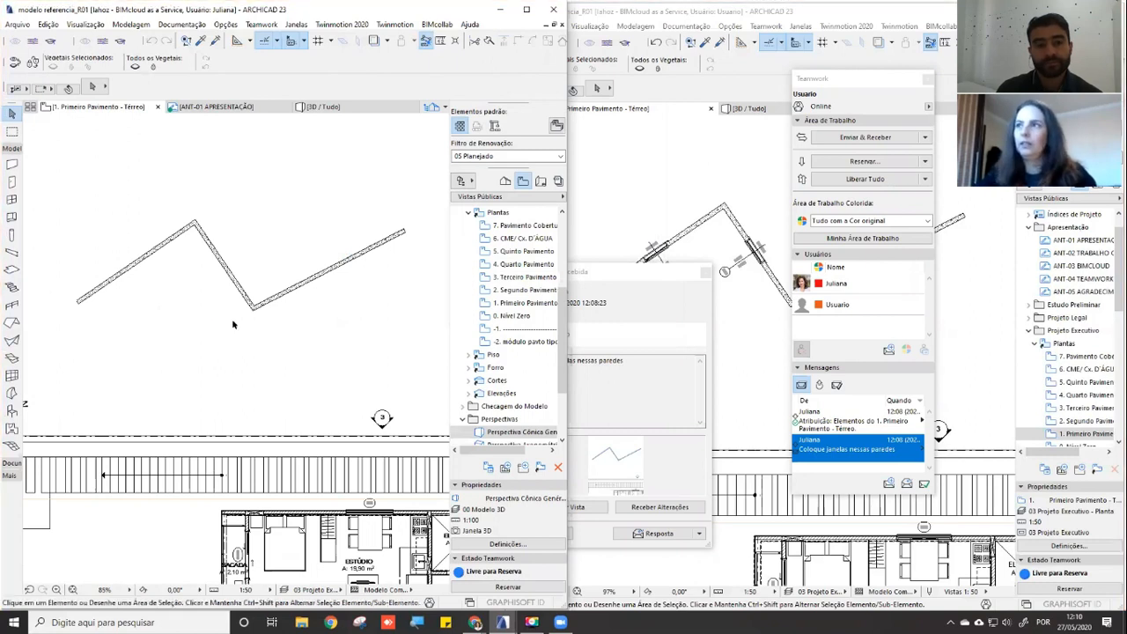
left_click(227, 25)
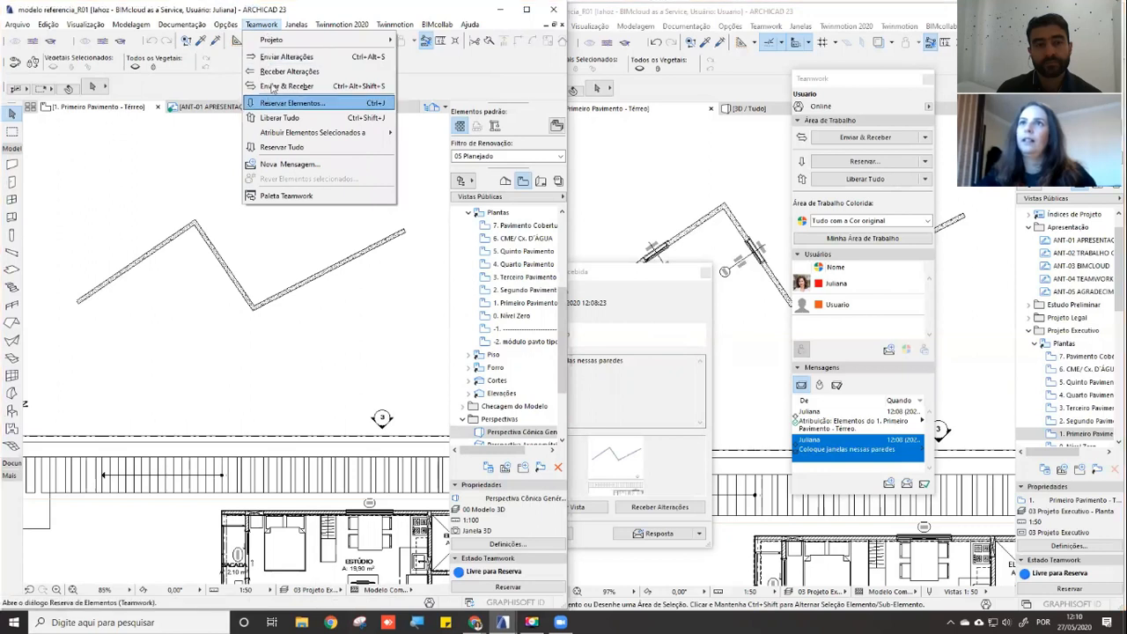
left_click(275, 71)
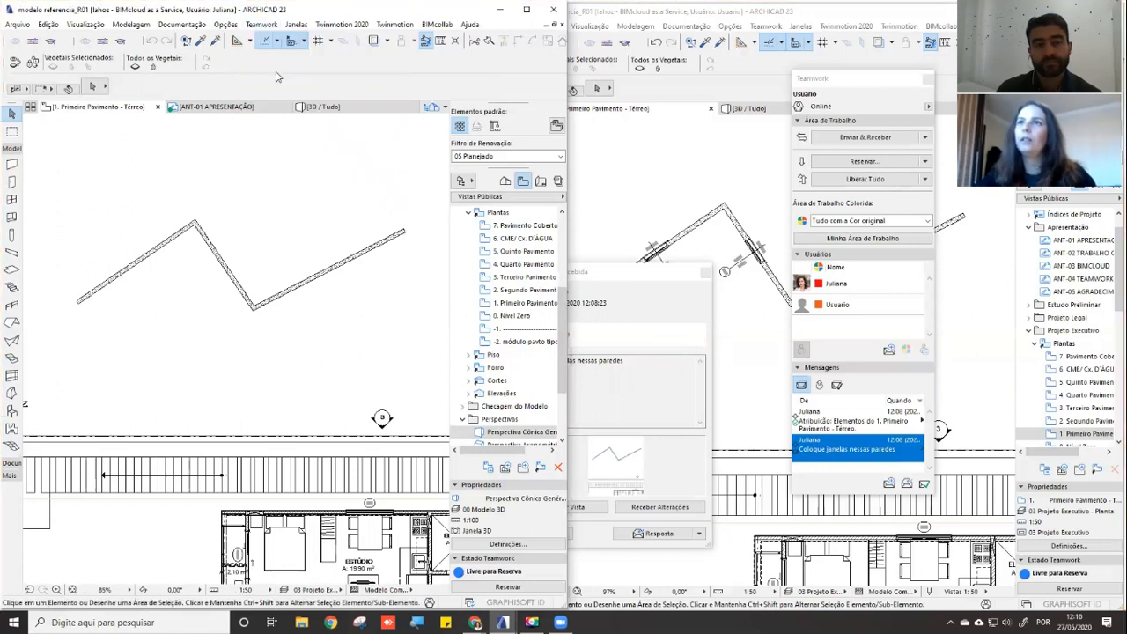
Reposition the Teamwork palette in the second user's window and send that user's changes to the server
left_click(663, 173)
left_click_drag(844, 78, 800, 139)
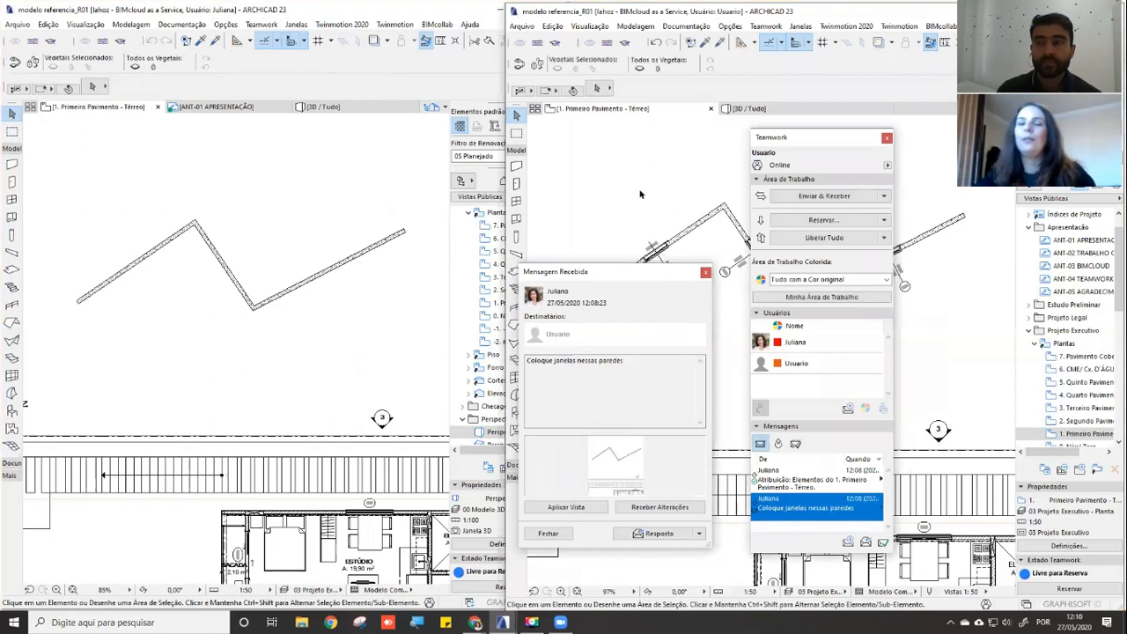
left_click(883, 198)
left_click(845, 235)
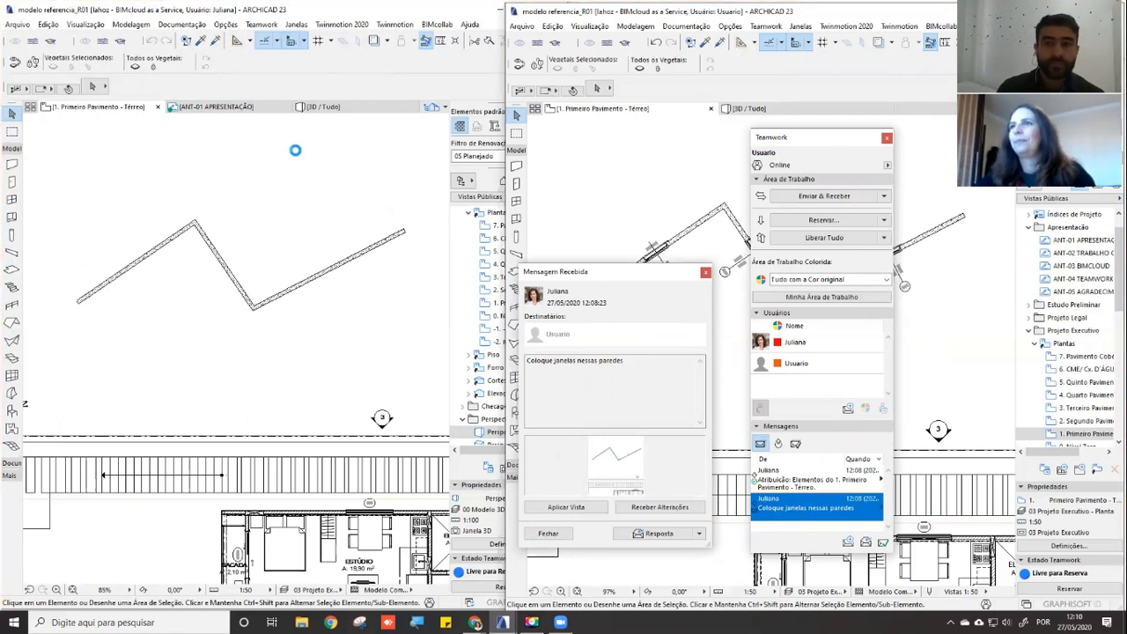
Maximize the first user's window and receive the changes shared by the second user
left_click(225, 195)
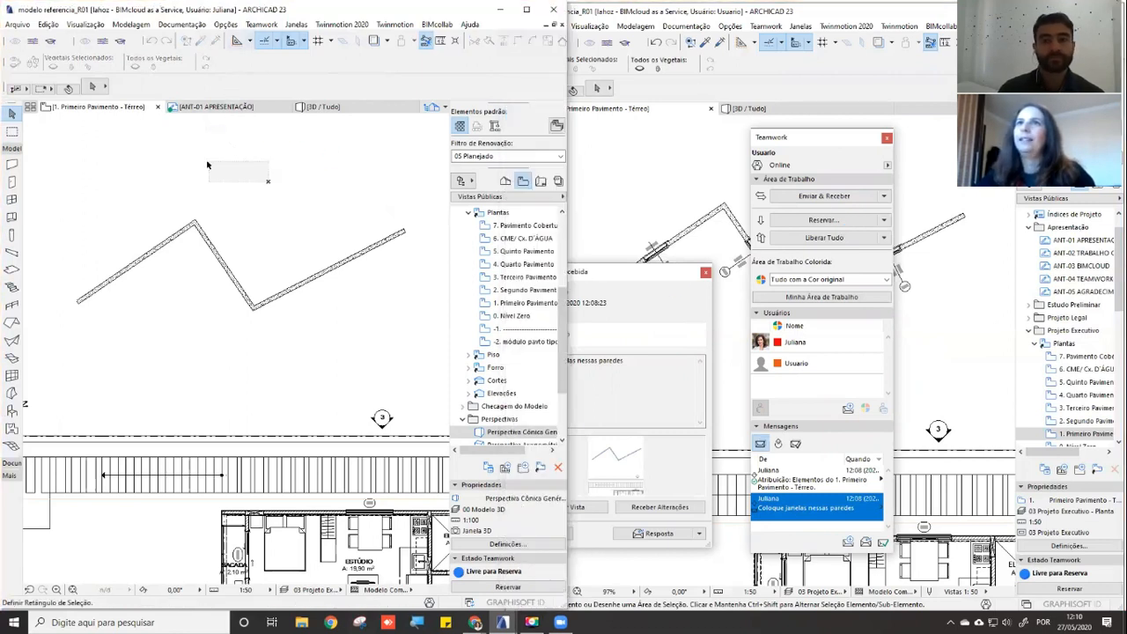
double_click(253, 15)
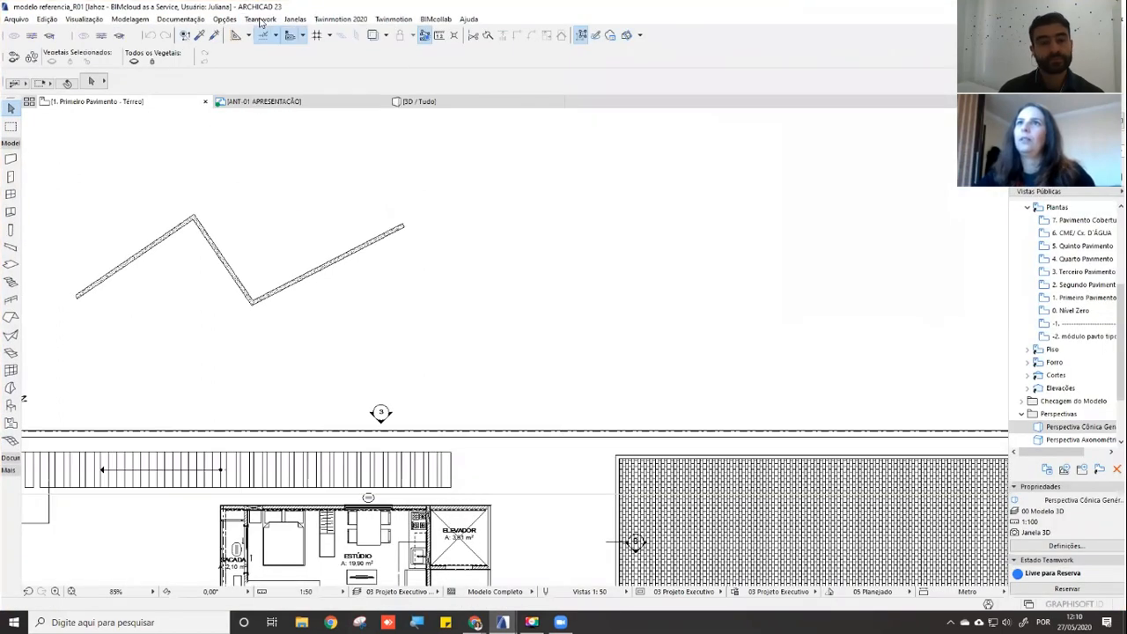
left_click(259, 19)
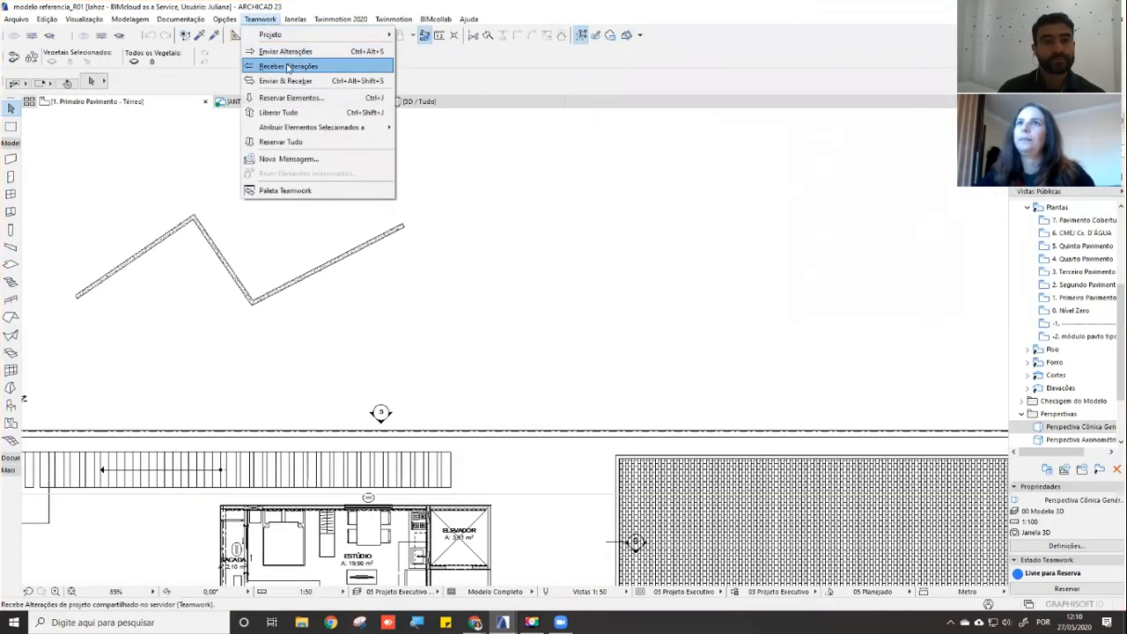
left_click(420, 61)
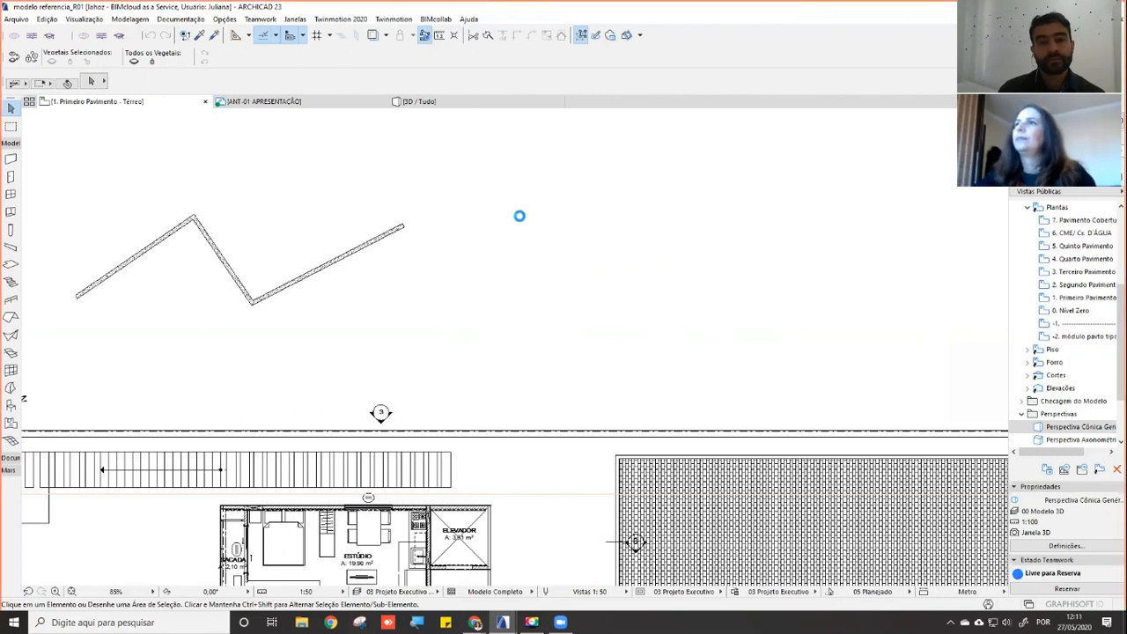
Switch to the second user's window, close the received message and move the Teamwork palette clear of the zigzag wall's right segment
mouse_move(503, 622)
left_click(502, 572)
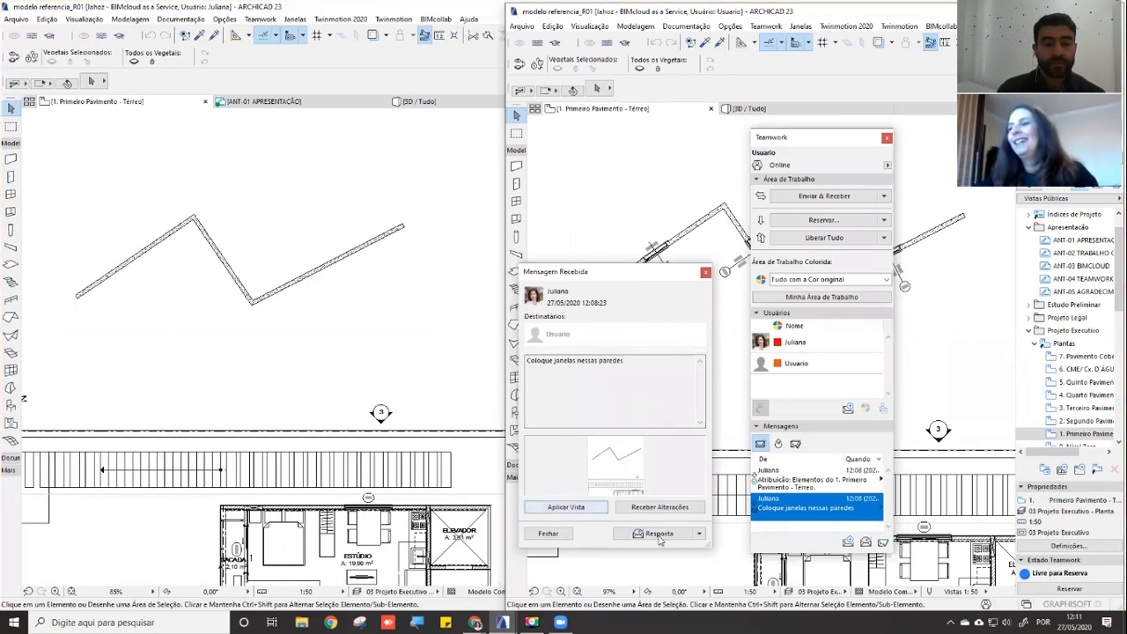
left_click(552, 534)
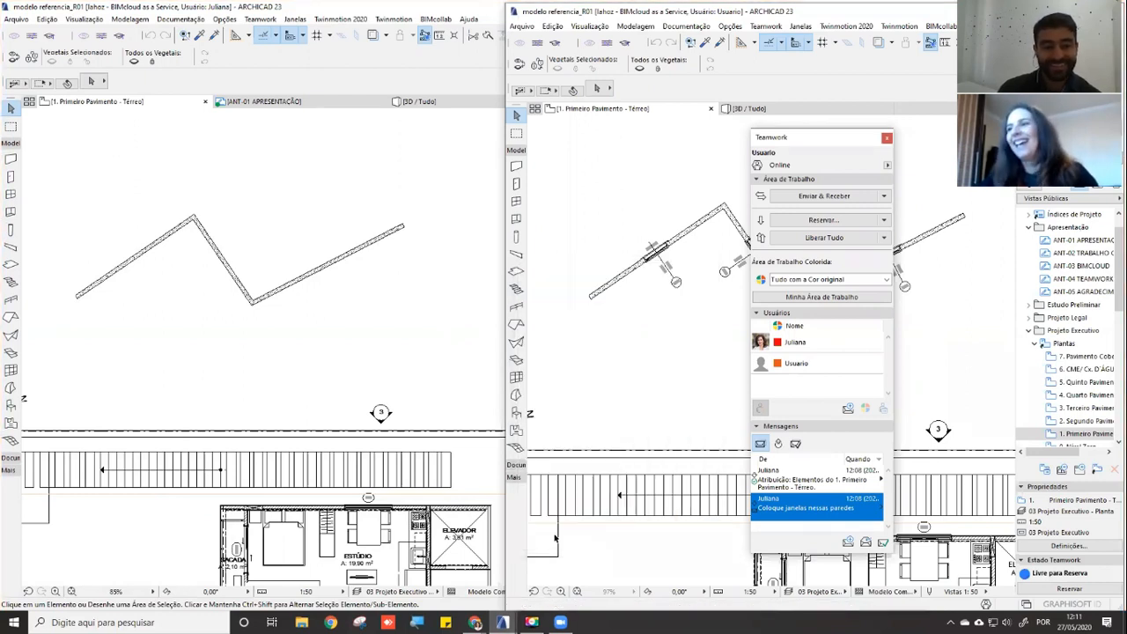
left_click(603, 470)
left_click_drag(834, 136, 564, 446)
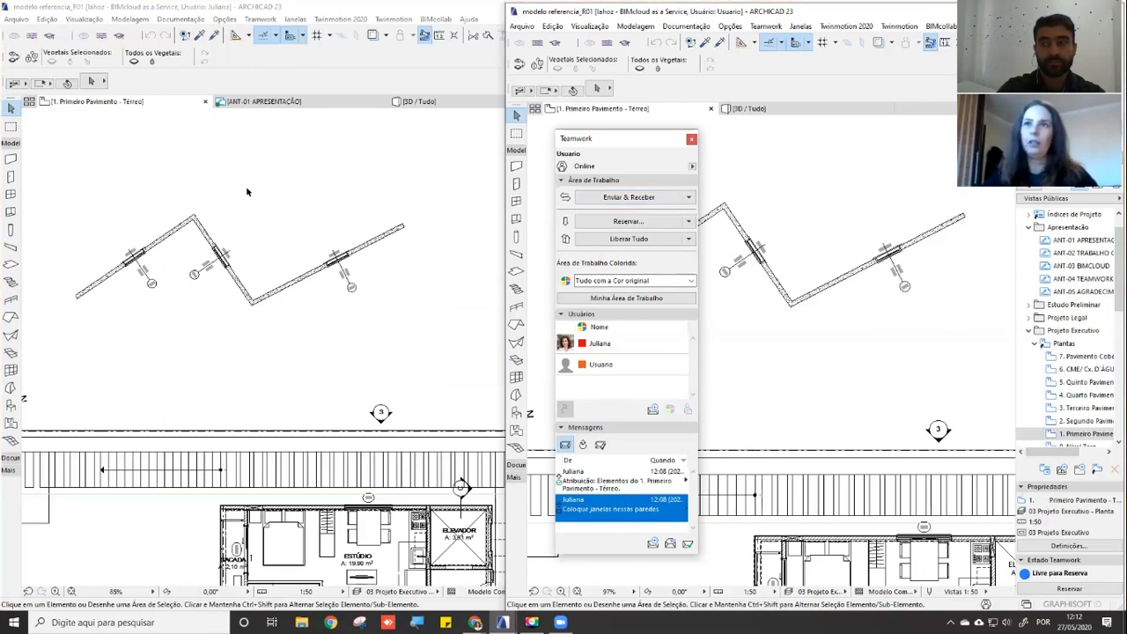
Restore the side-by-side layout of both users' windows and move the Teamwork palette clear of the second user's plan
left_click(193, 234)
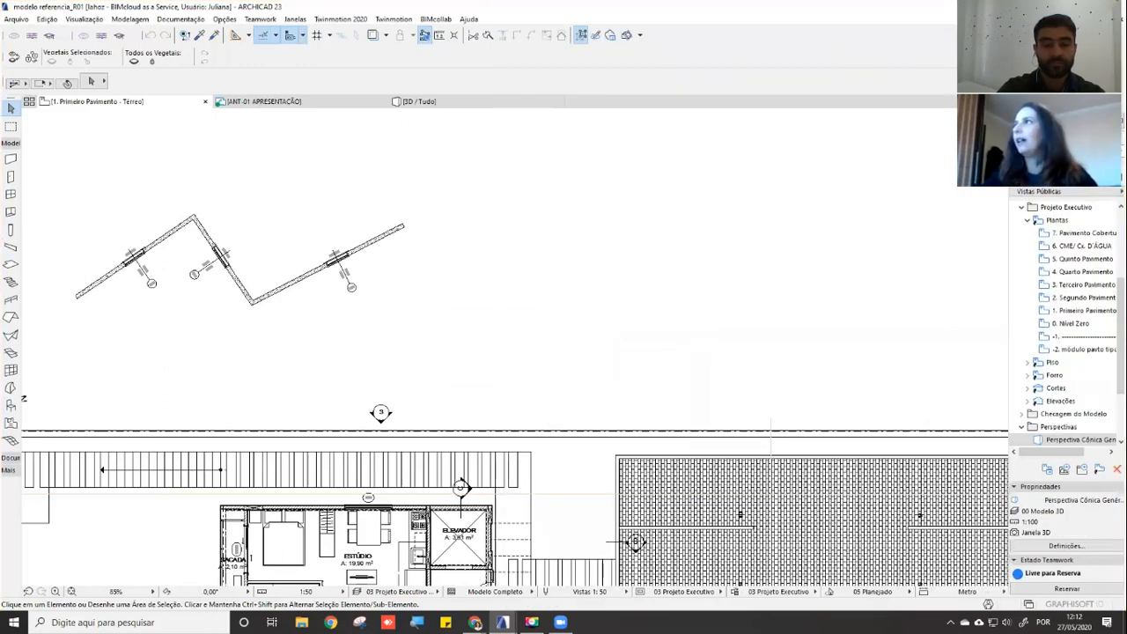
key("super+Left")
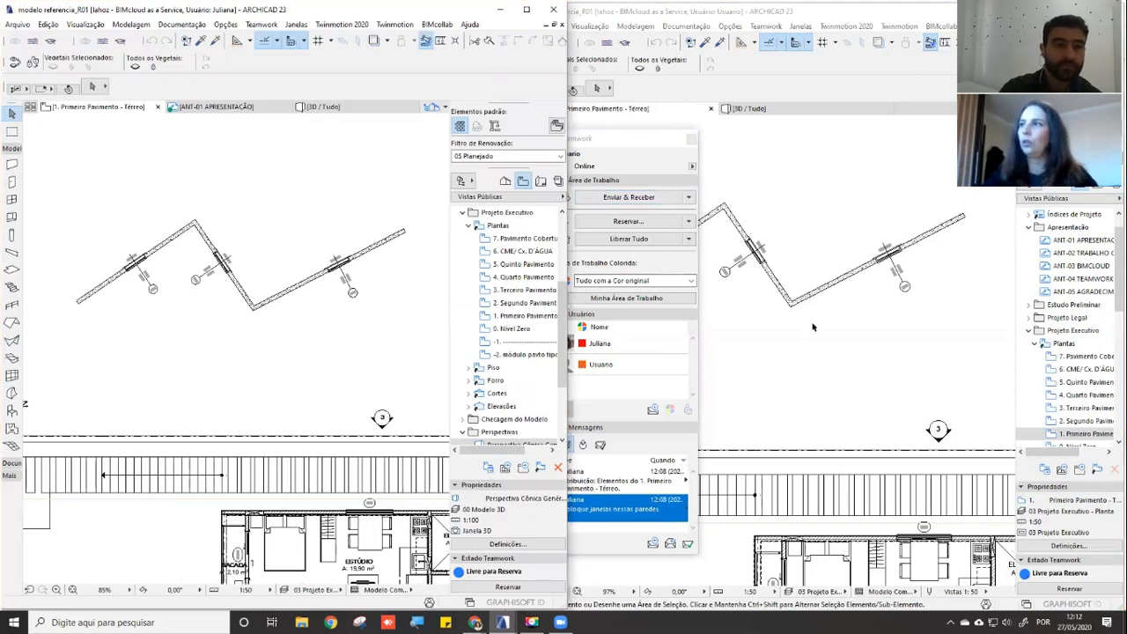
left_click_drag(646, 140, 772, 223)
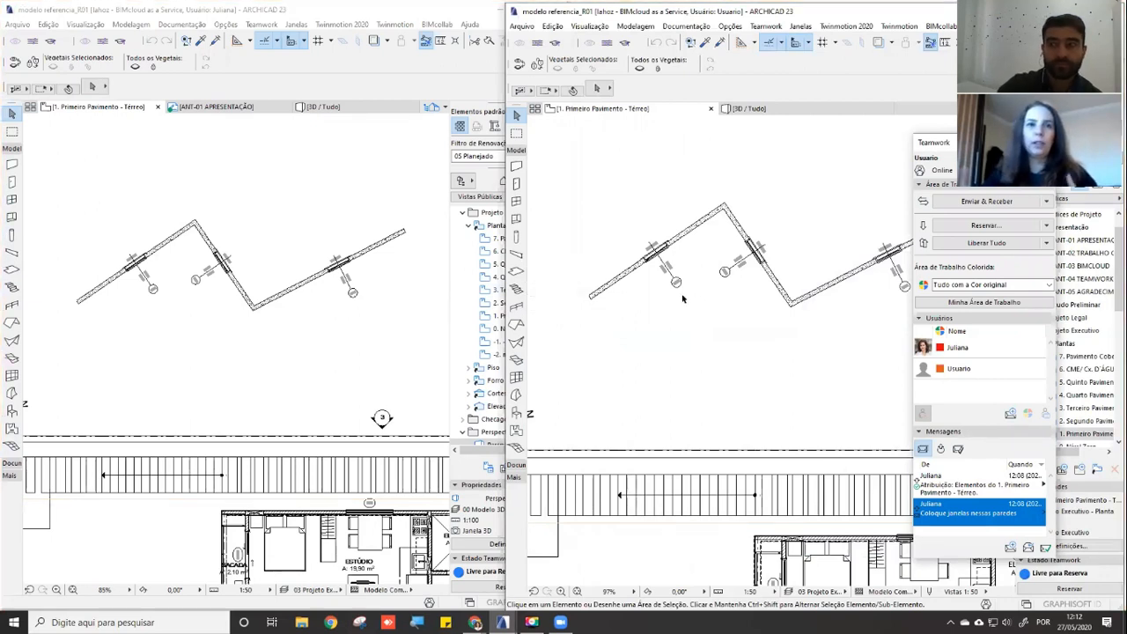
Select the window on the zigzag wall's right segment in the first user's plan and the left segment's window in the second user's plan
left_click(352, 293)
left_click(349, 262)
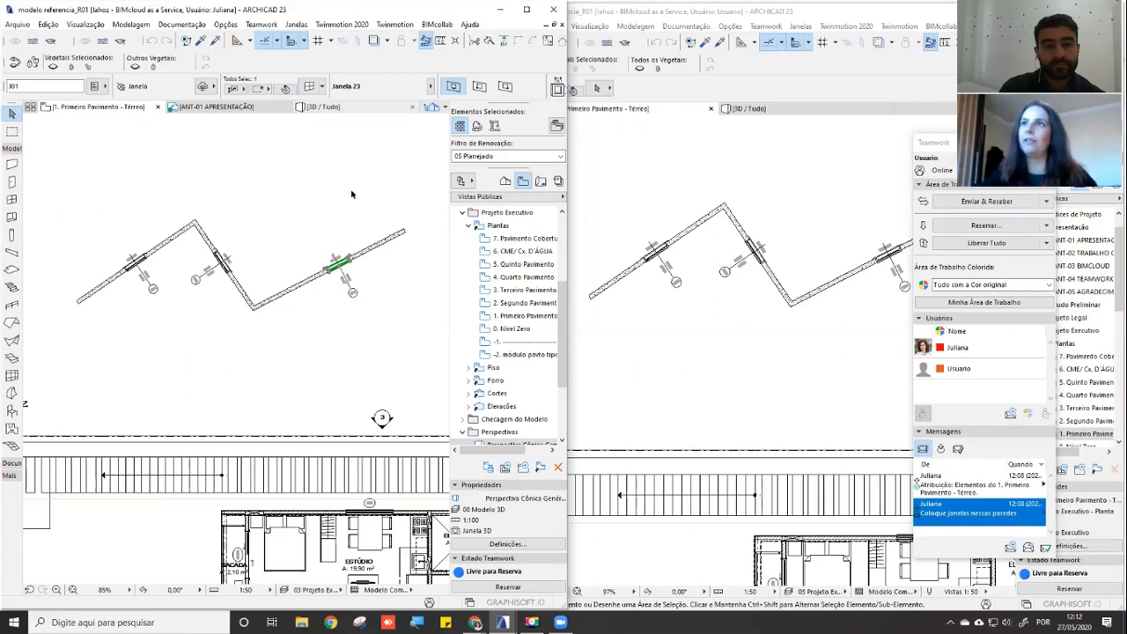
left_click(675, 280)
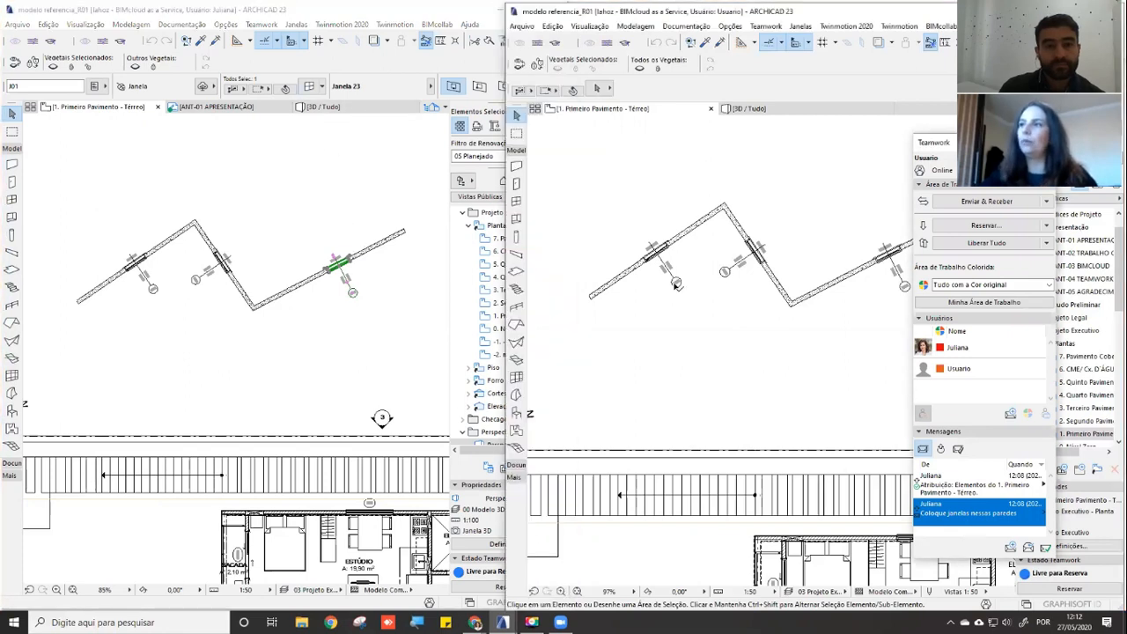
left_click(666, 255)
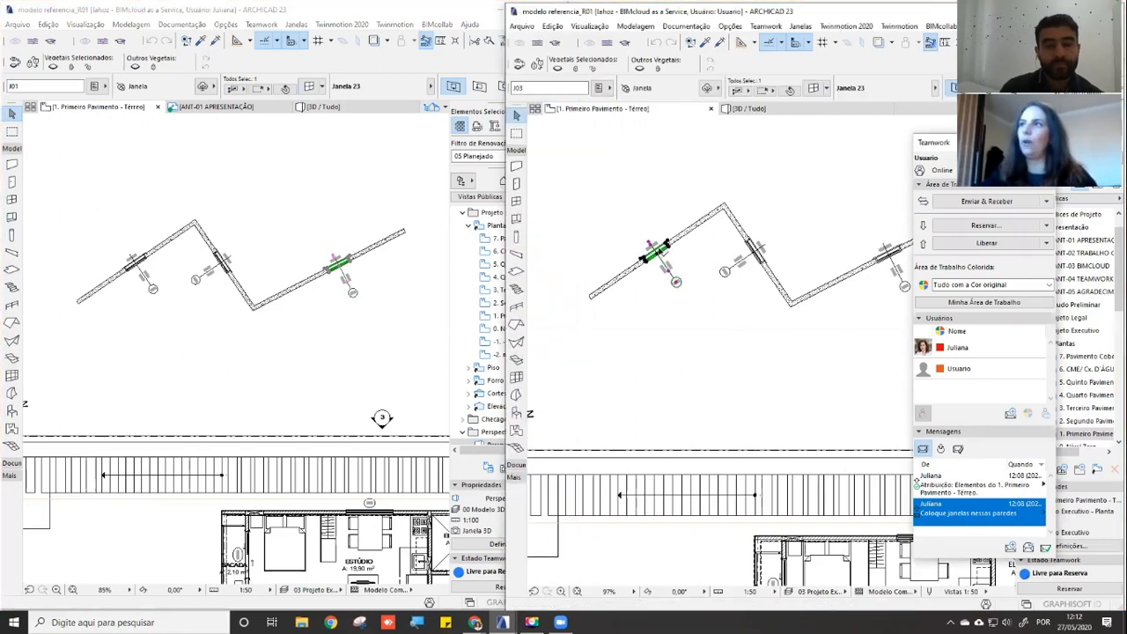
Activate the first user's window and reselect the J01 window on the zigzag wall's right segment
left_click(356, 272)
left_click(374, 280)
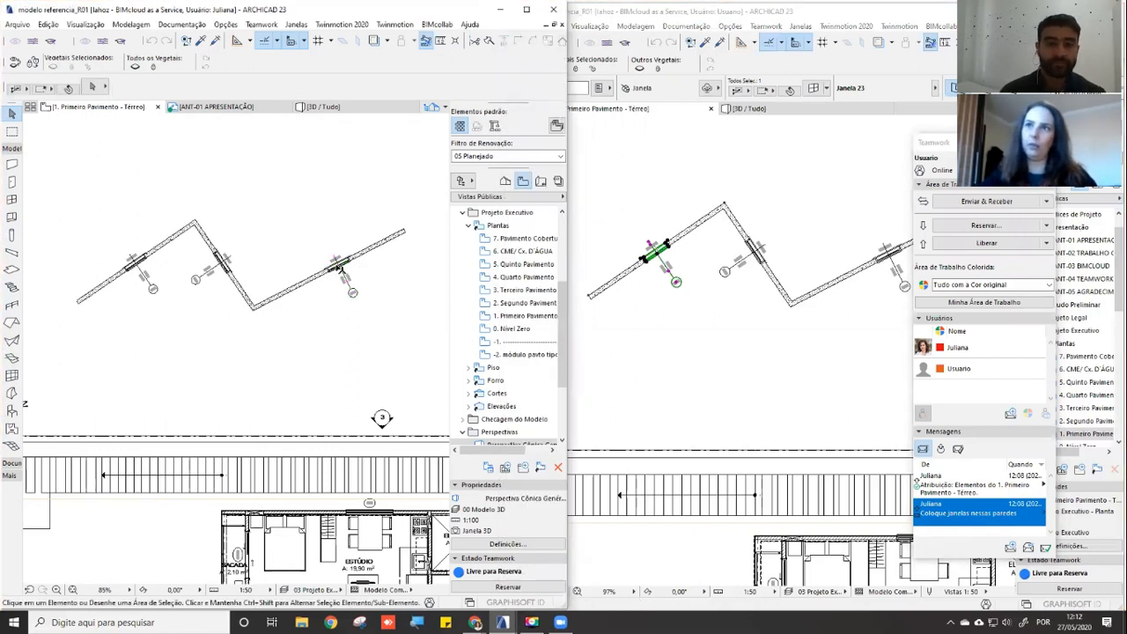
left_click(339, 266)
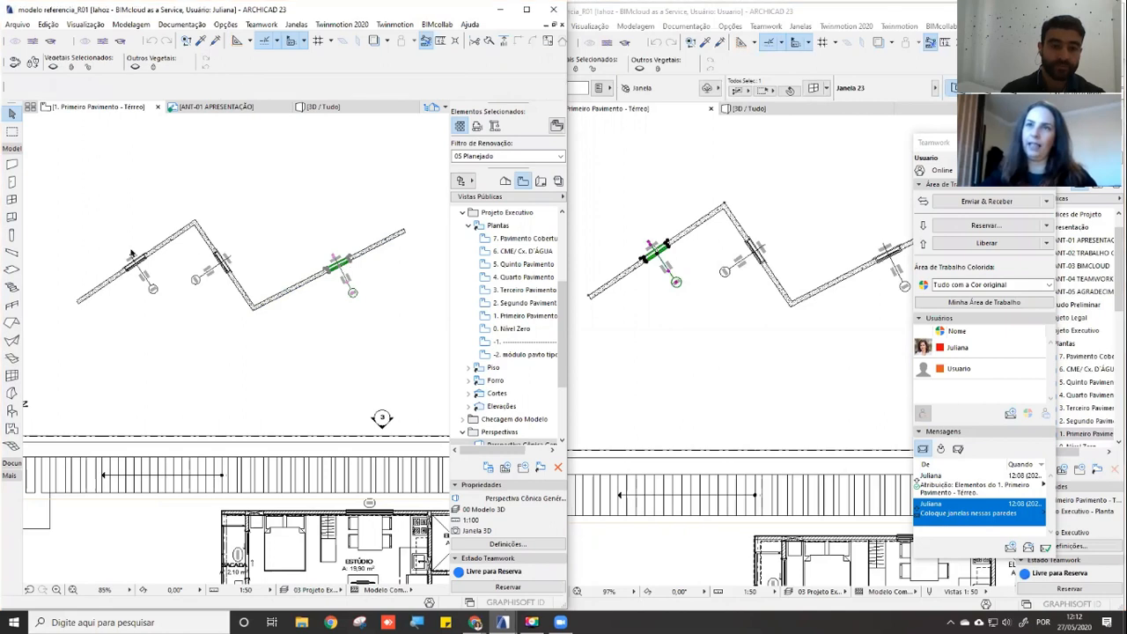
left_click(145, 262)
left_click(228, 269)
left_click(336, 275)
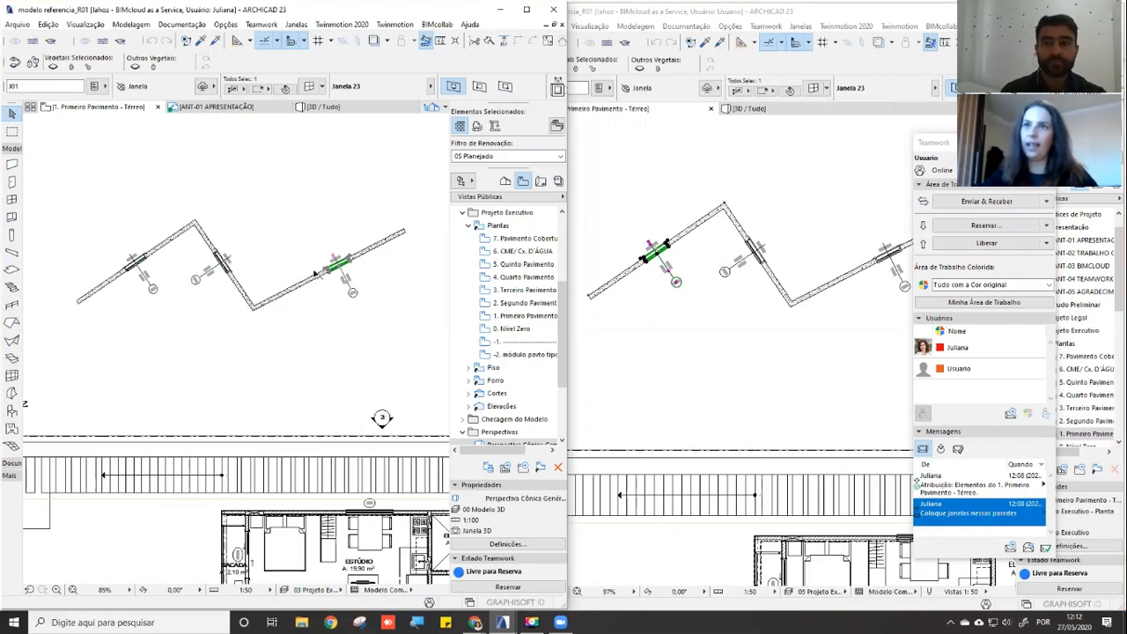
mouse_move(315, 284)
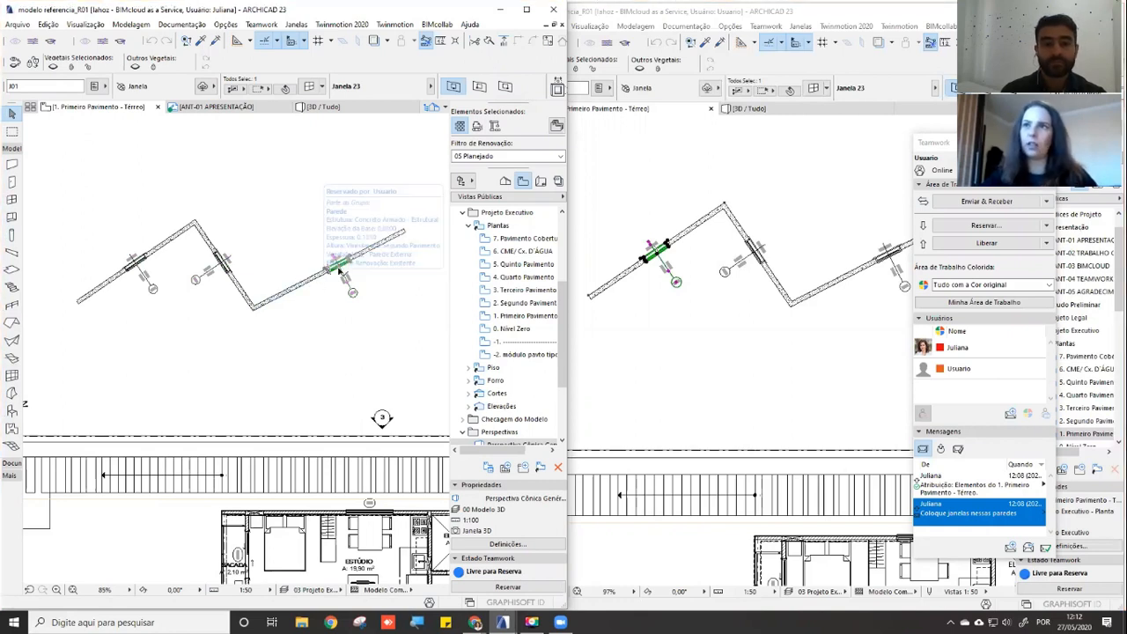
scroll(264, 275, "up", 4)
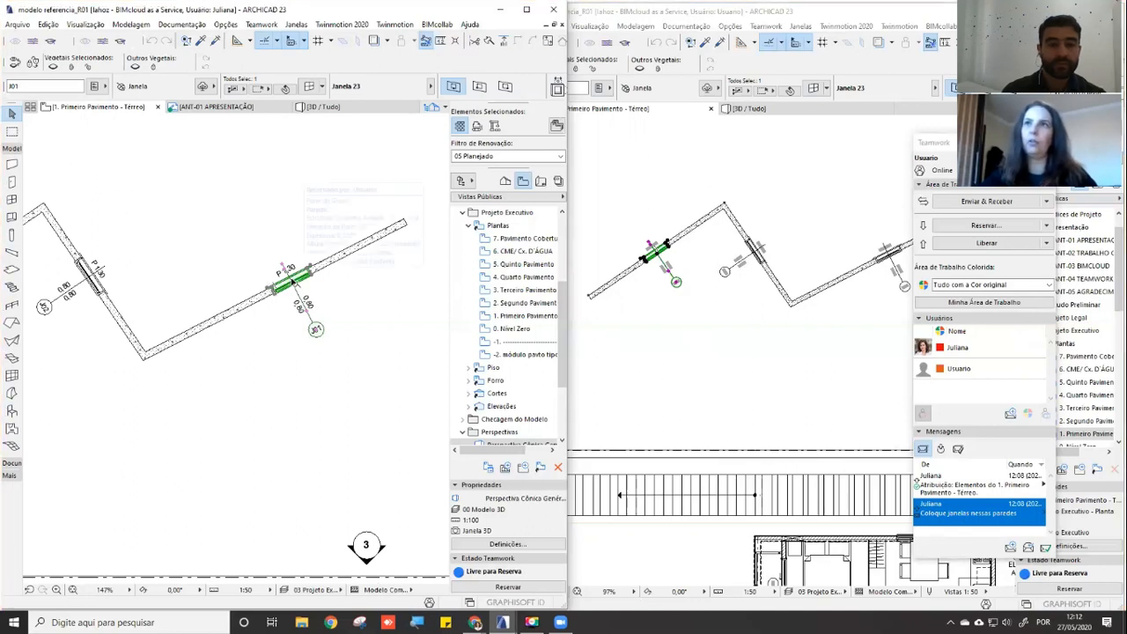
Open an ownership request to the second user for the selected window, review its message and cancel it
left_click(264, 25)
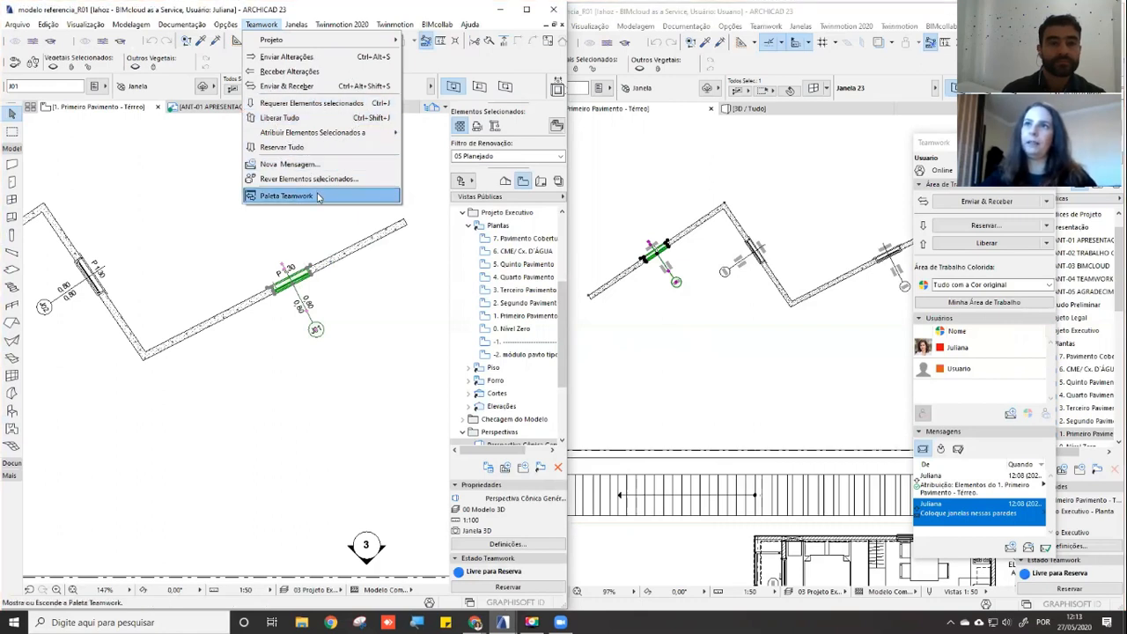
left_click(319, 104)
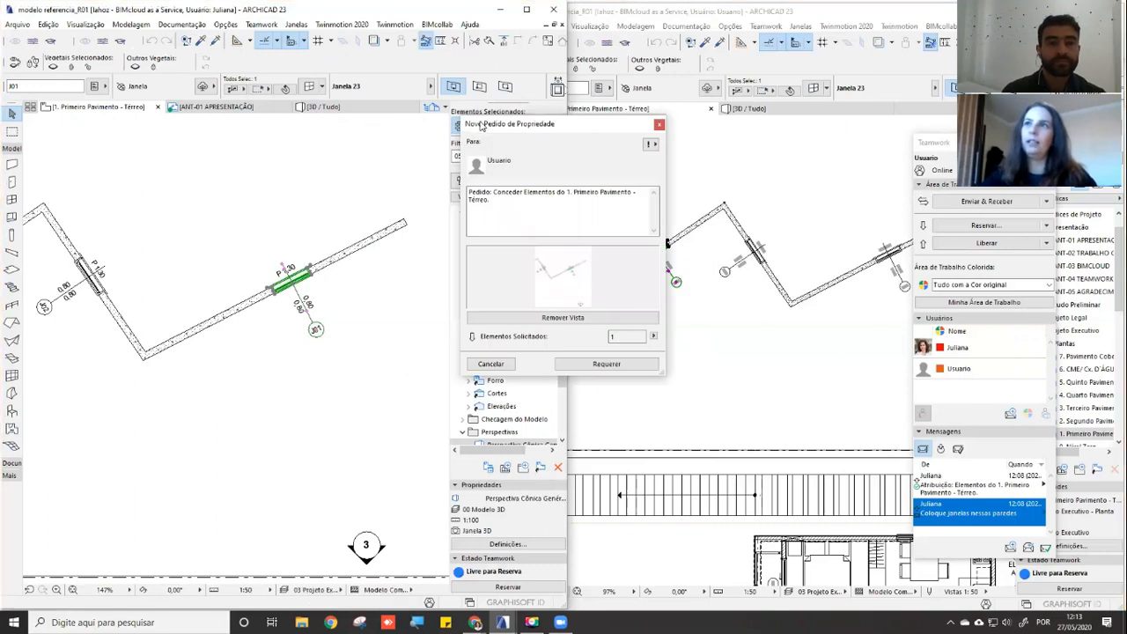
left_click_drag(481, 126, 353, 214)
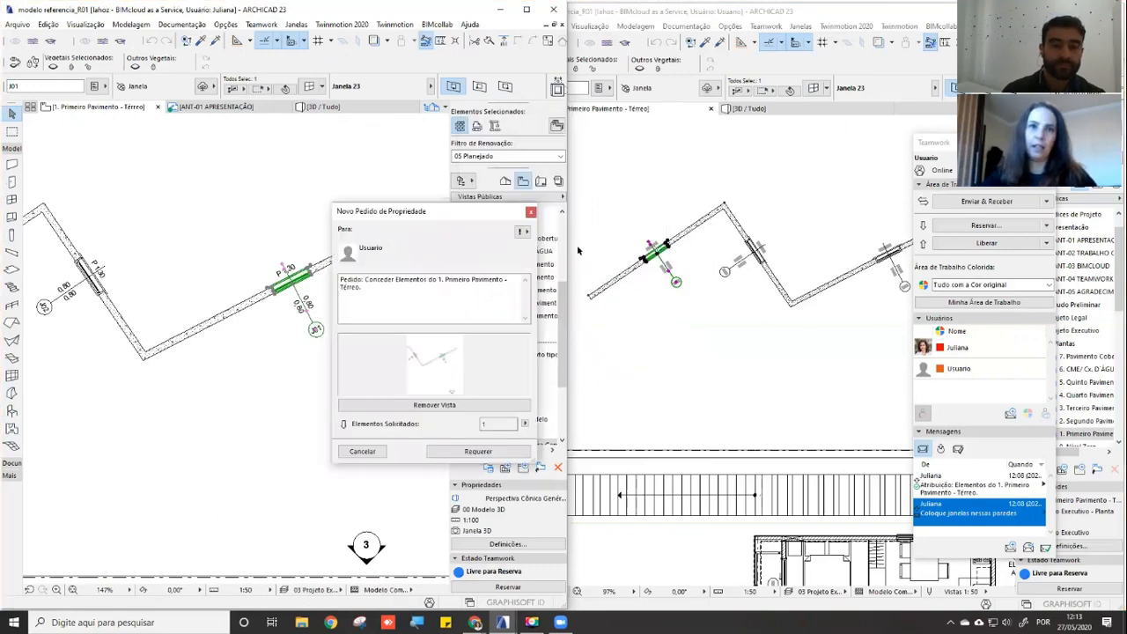
left_click(366, 280)
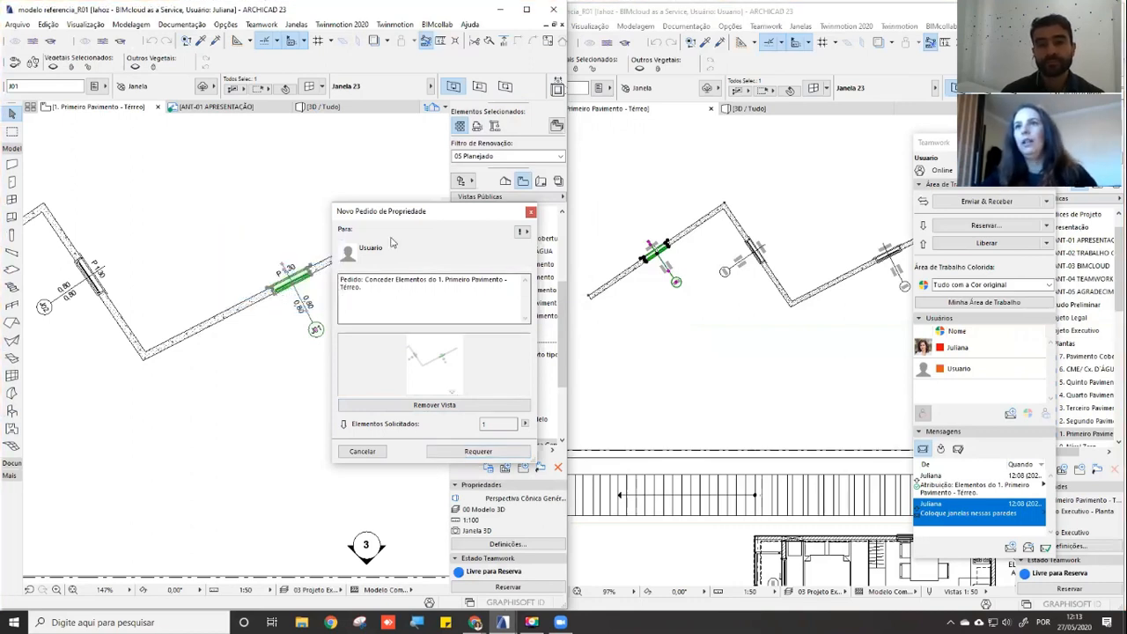
left_click_drag(398, 212, 421, 212)
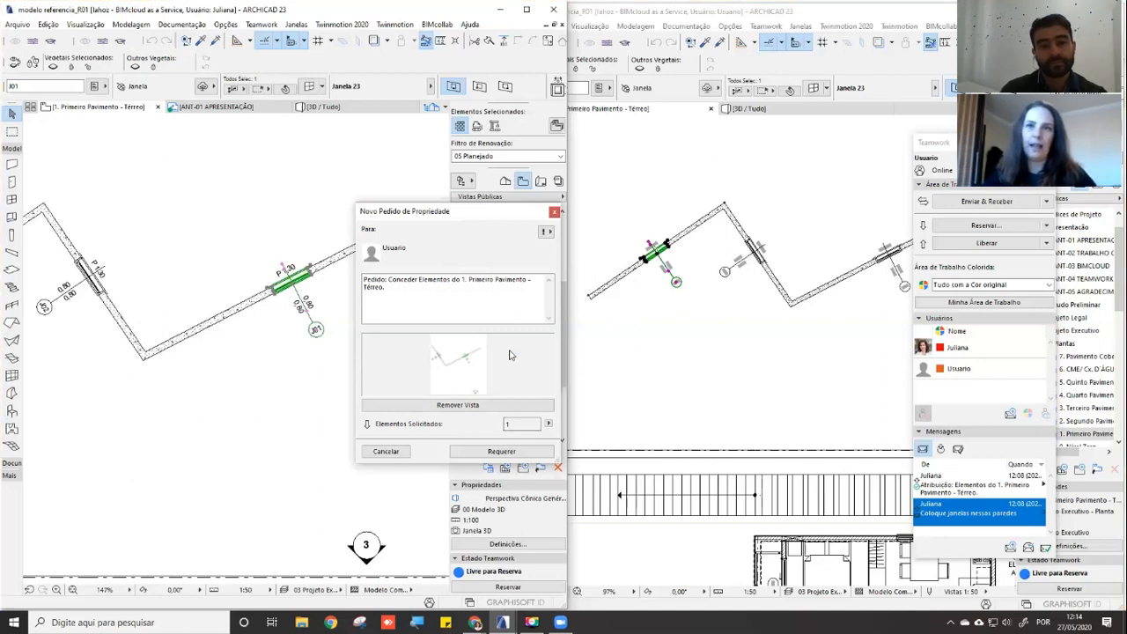
left_click(485, 310)
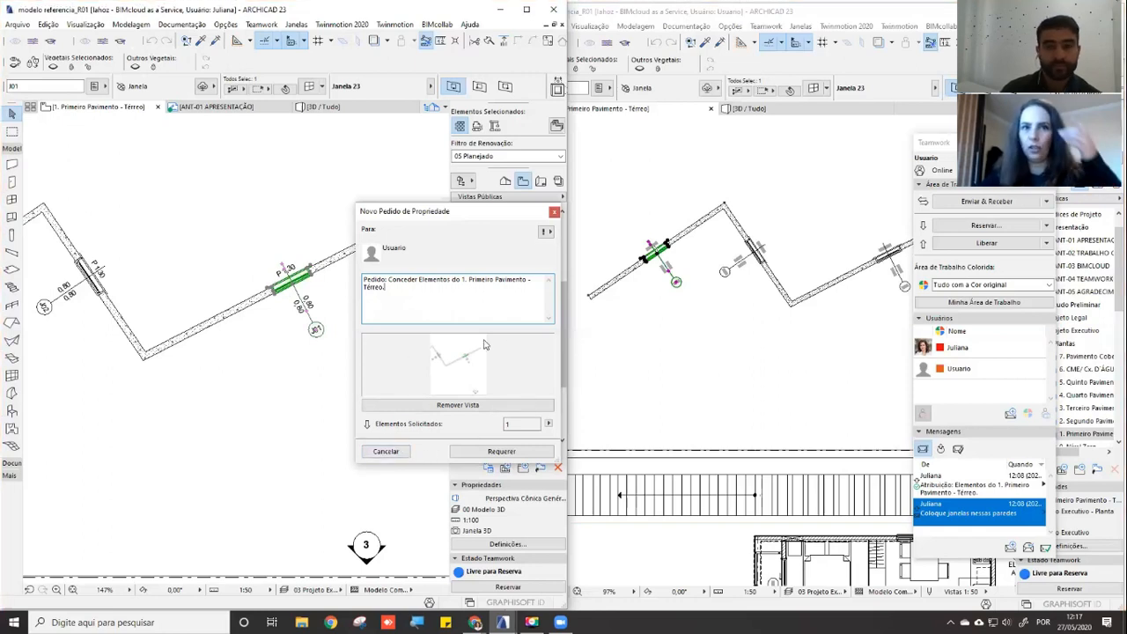
left_click(401, 451)
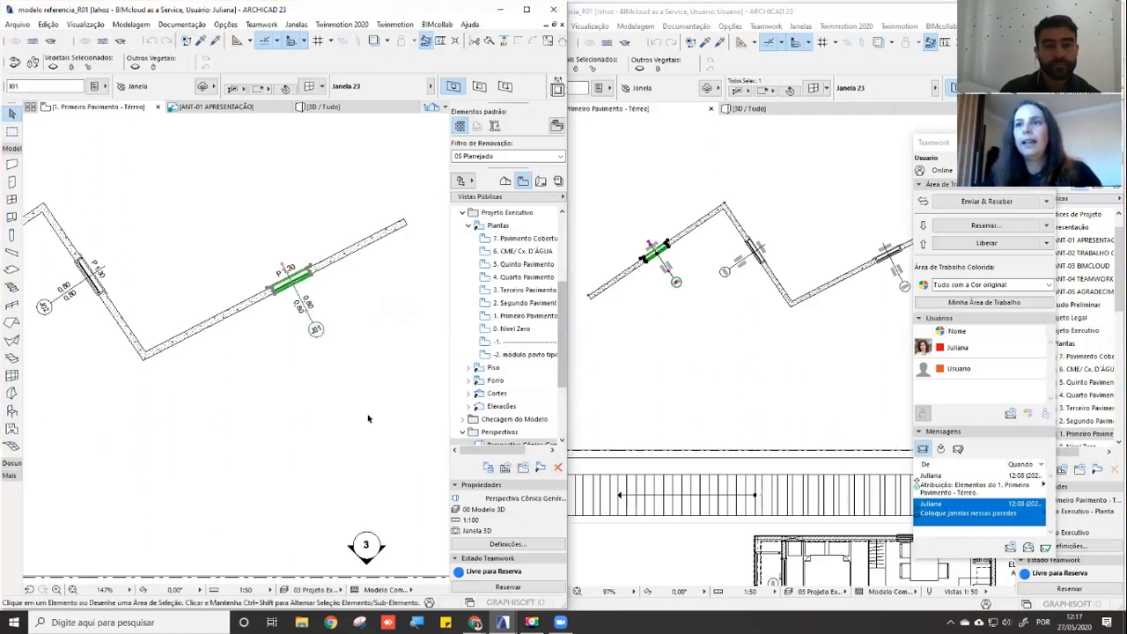
Clear the selection and open the 01 Plantas layout of the PL | Projeto Legal subset in the first user's project
left_click(325, 406)
scroll(324, 406, "down", 4)
middle_click_drag(299, 326, 220, 241)
scroll(296, 290, "down", 1)
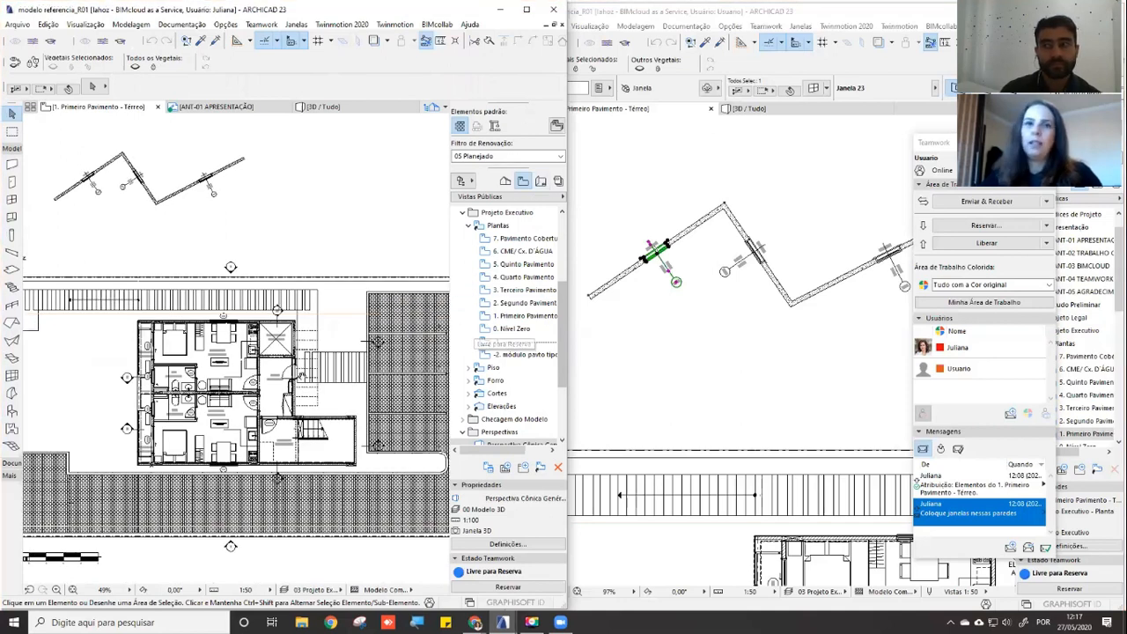
left_click(539, 182)
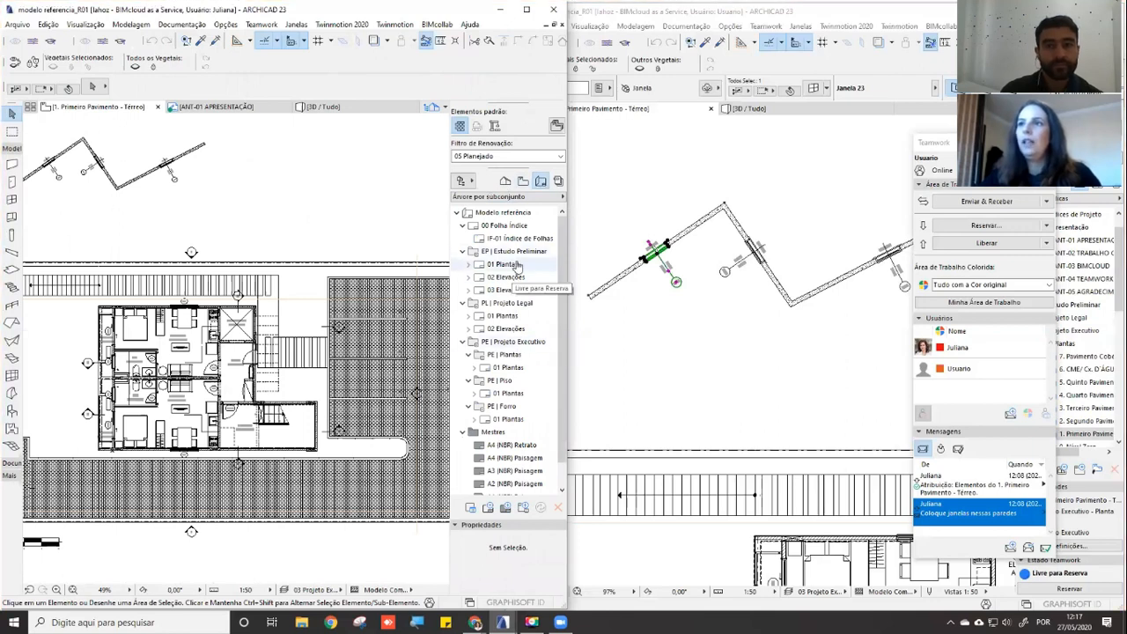
double_click(503, 316)
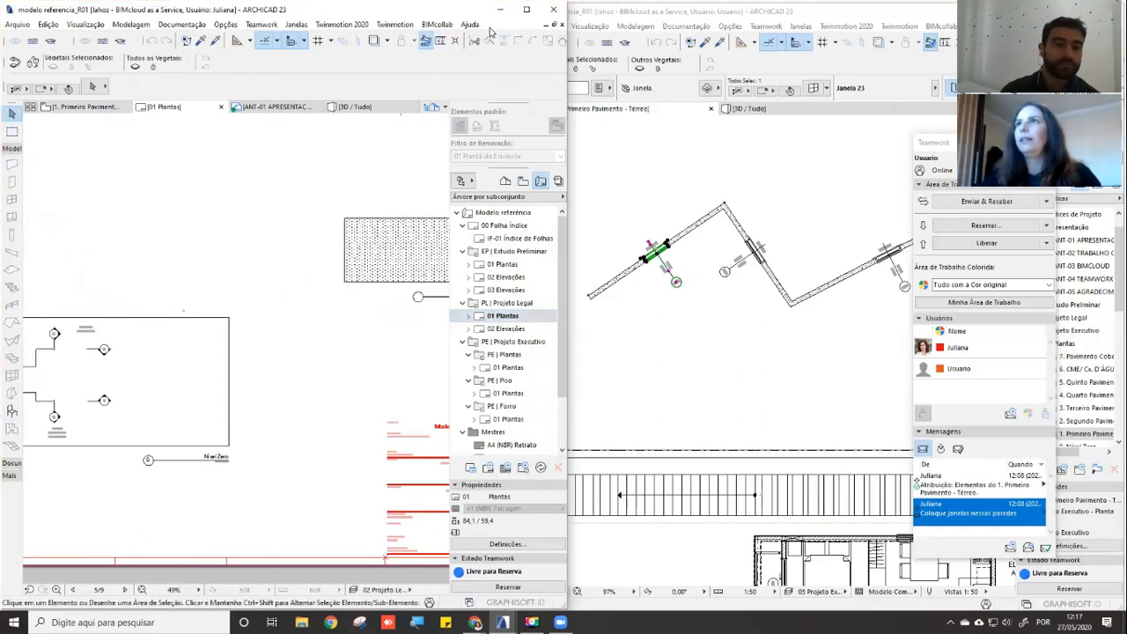
Restore the first user's window to a floating size and select both drawings placed on the 01 Plantas layout
key("super+Down")
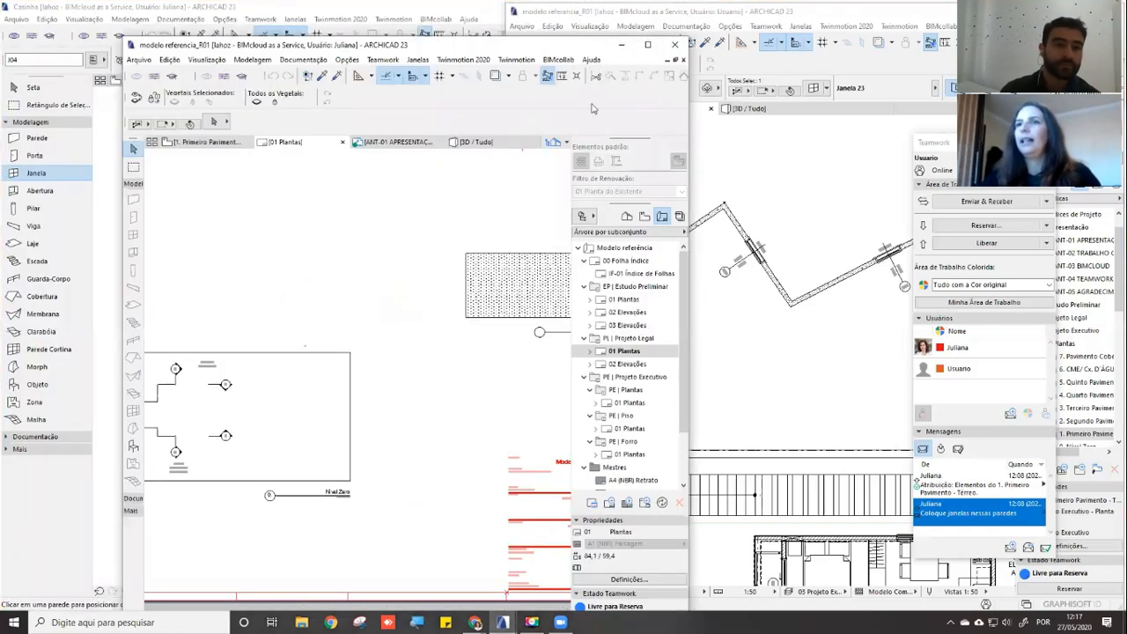
scroll(340, 376, "down", 3)
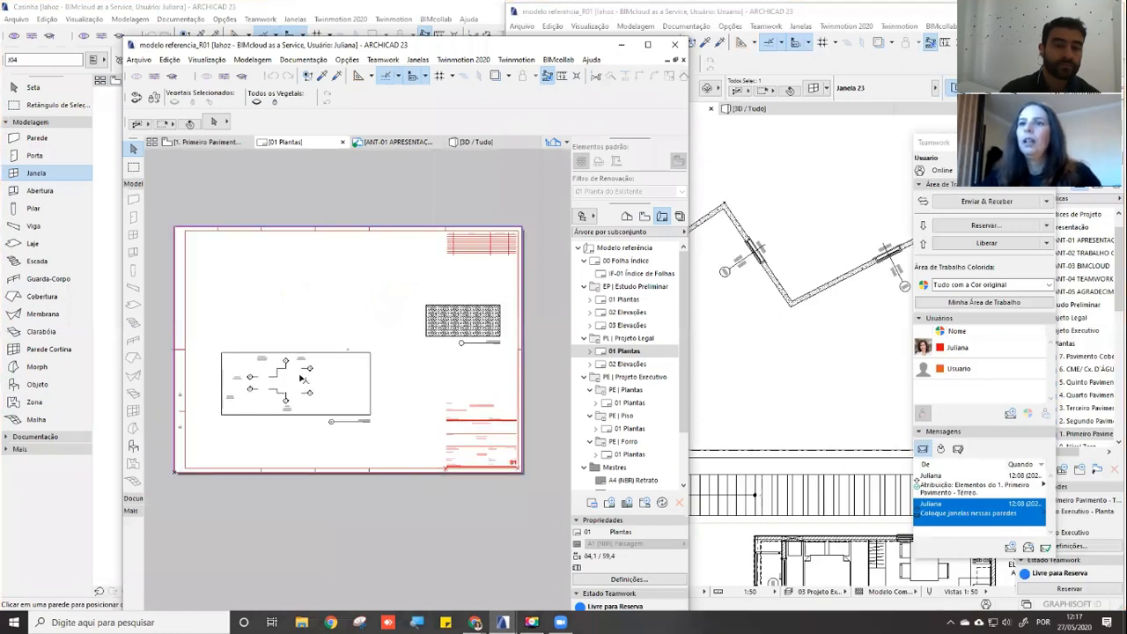
left_click(313, 358)
left_click(427, 309, "shift")
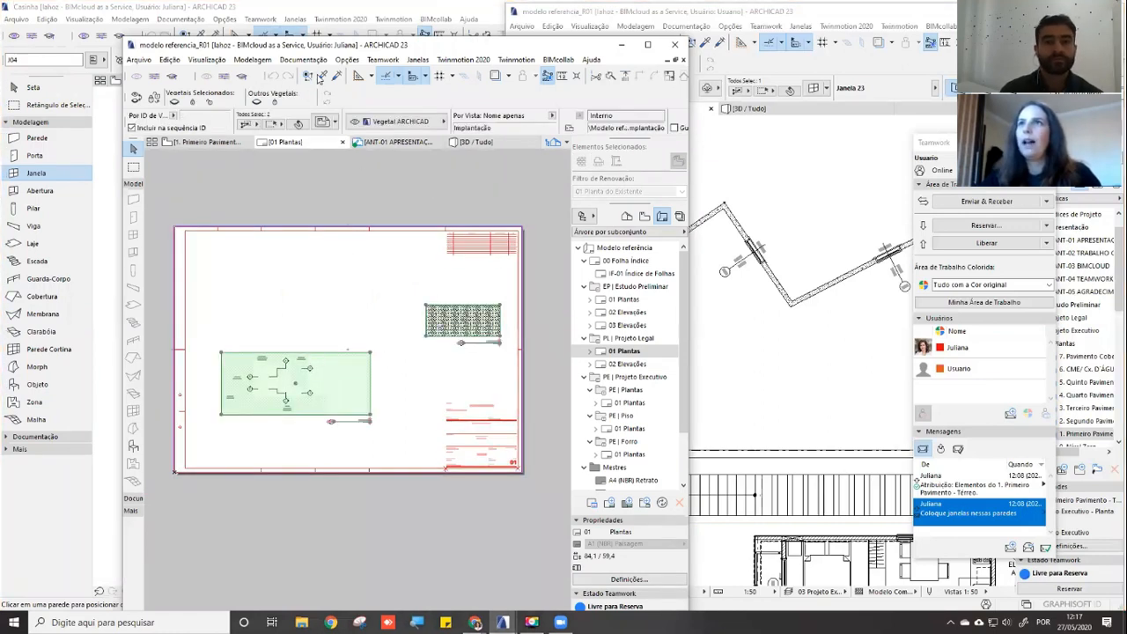
Create a Teamwork message addressed to the second user with the text "corrigir documentacao de PL"
left_click(383, 59)
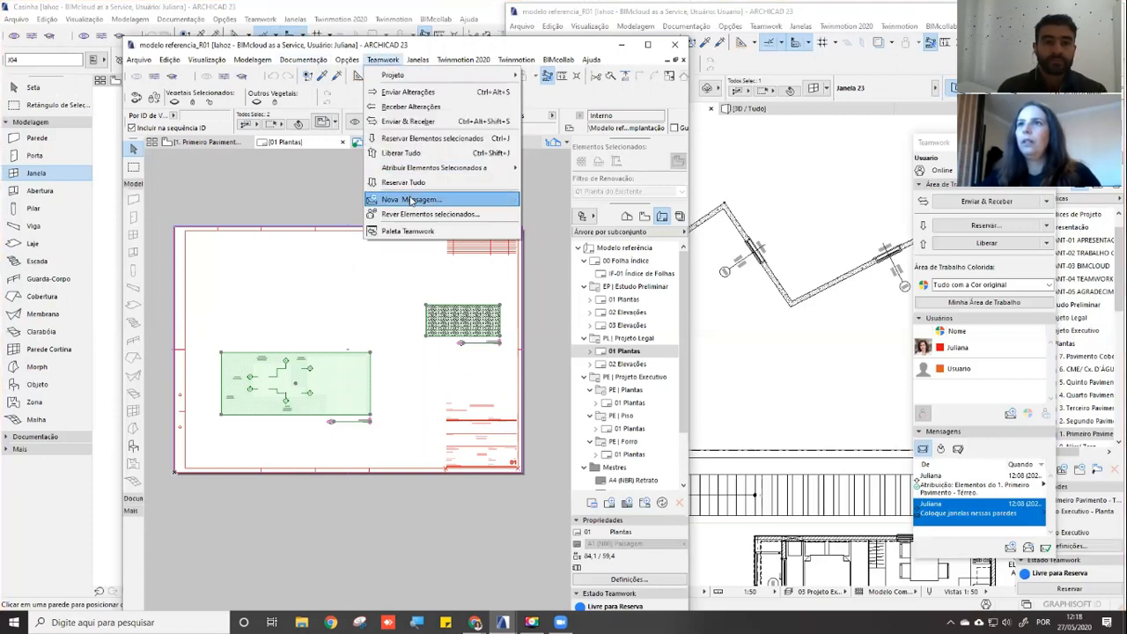
left_click(409, 199)
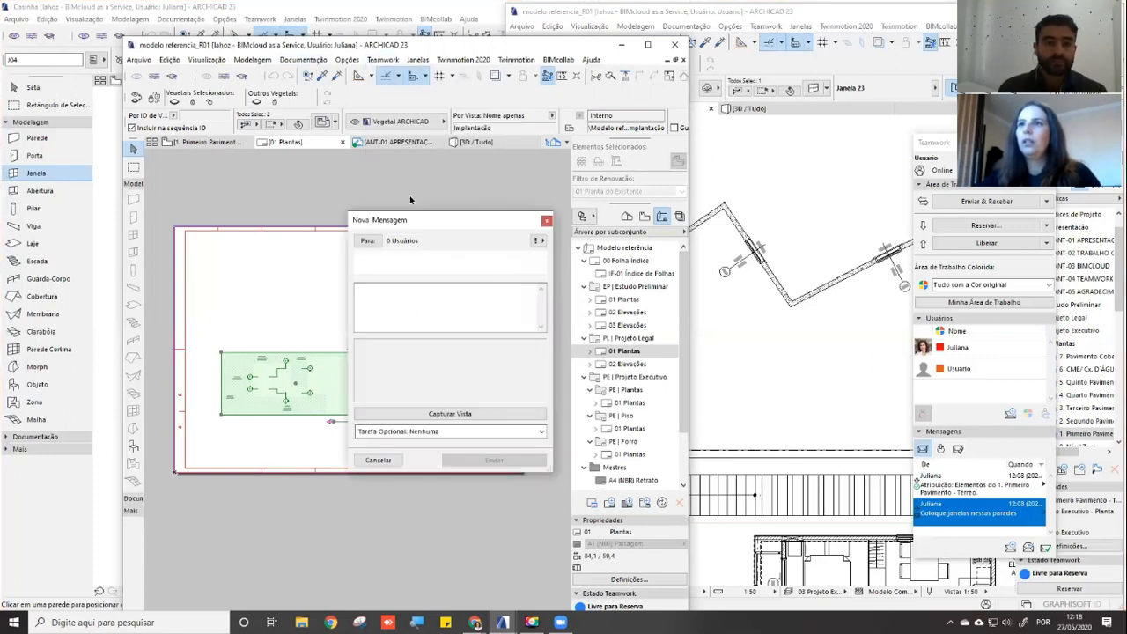
left_click(367, 240)
left_click(235, 287)
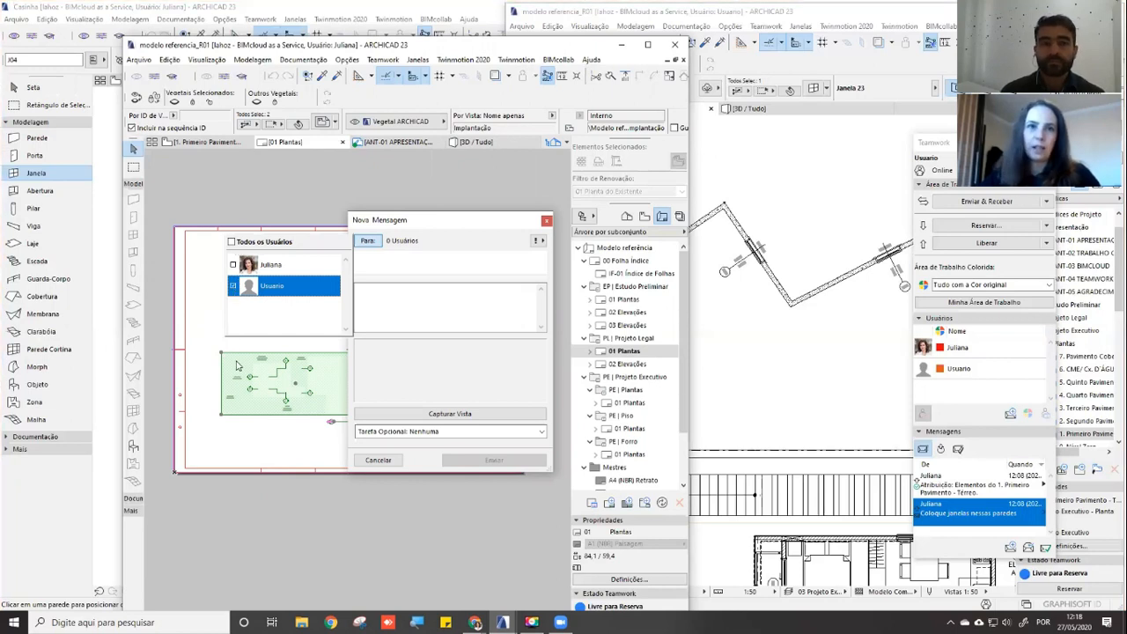
left_click(413, 297)
type("corrigir documentacao de PL")
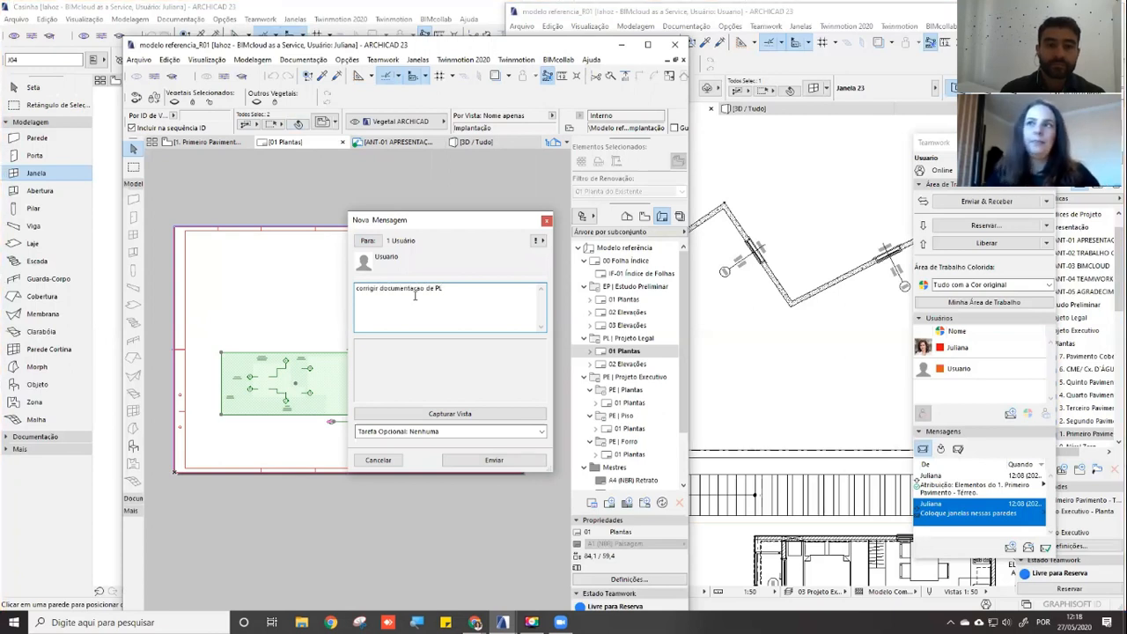
Attach a captured view to the message, set its optional task to Enviar e Receber and send it
left_click(439, 413)
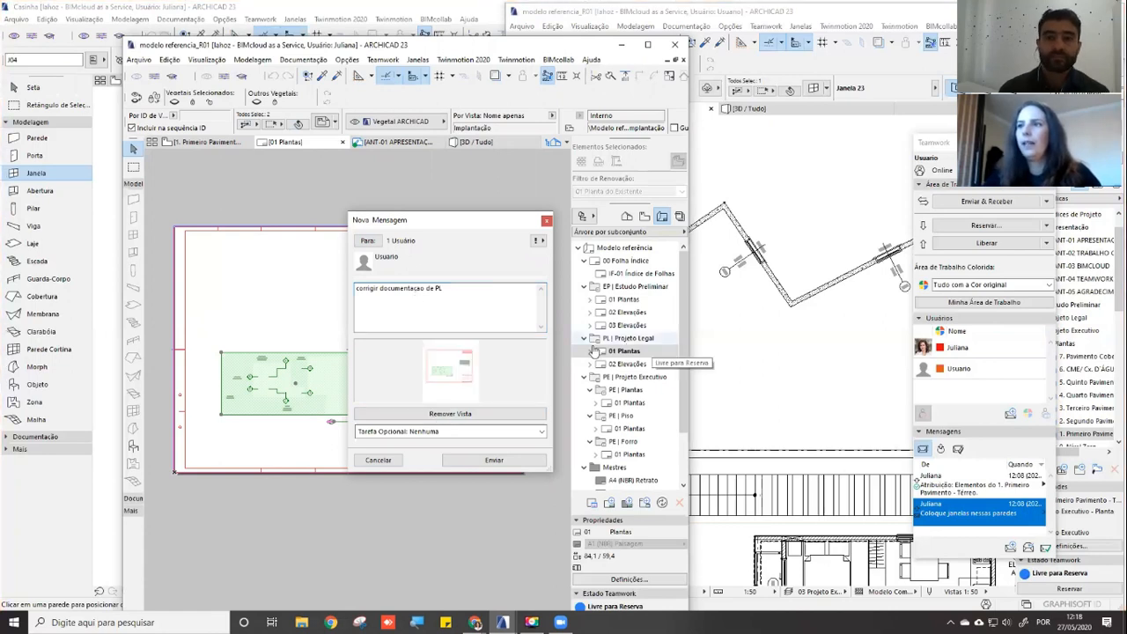
left_click(462, 431)
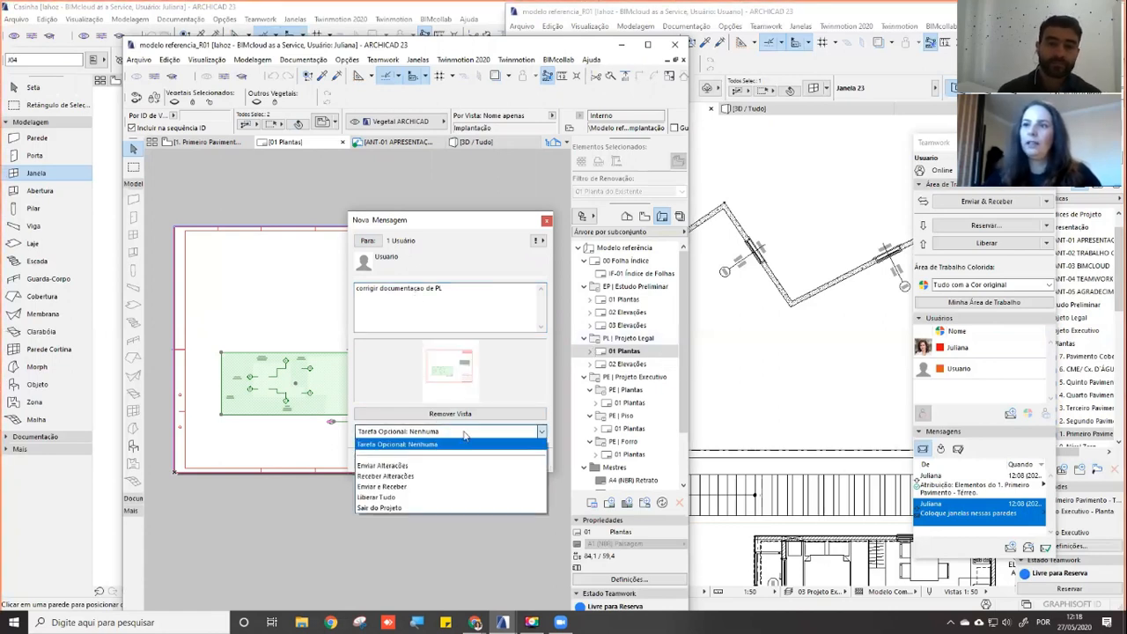
left_click(426, 486)
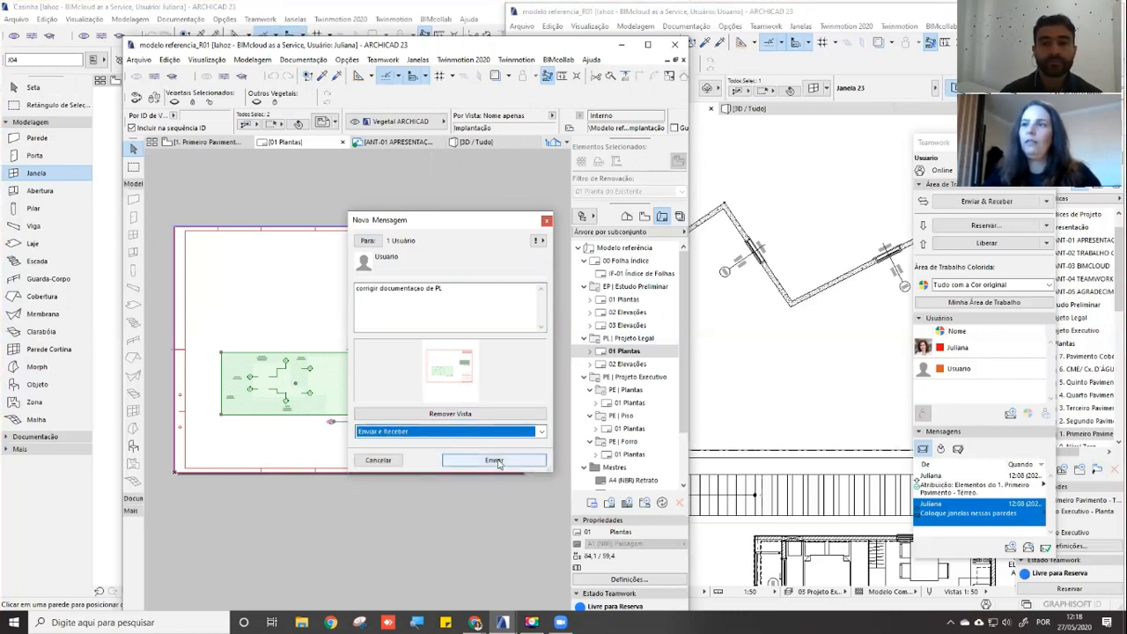
left_click(538, 240)
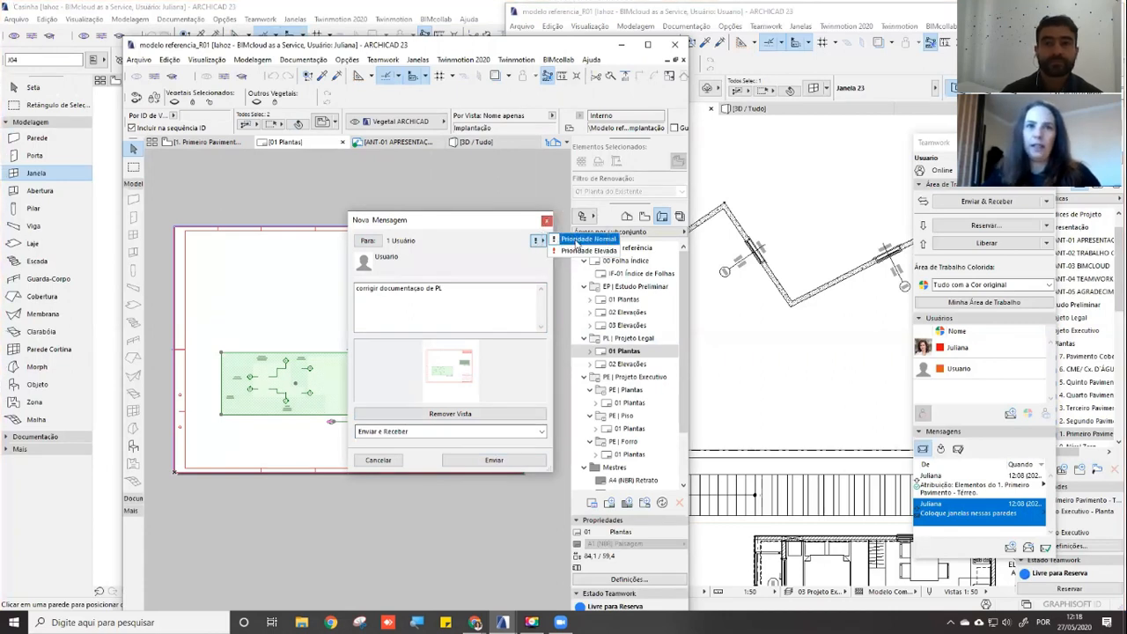
left_click(502, 249)
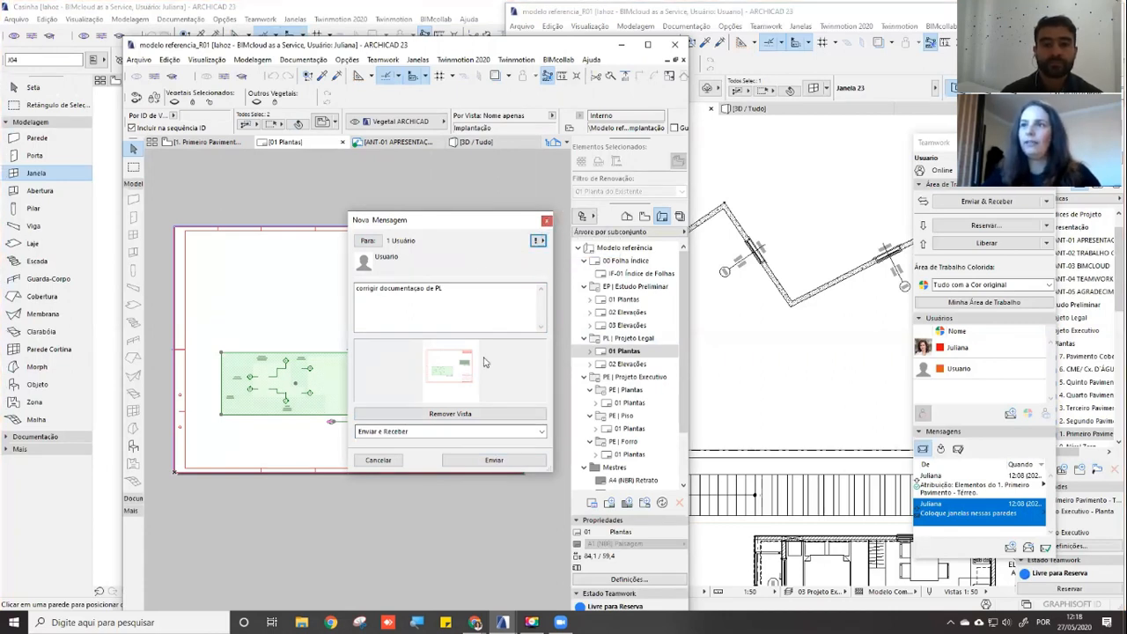
left_click(495, 460)
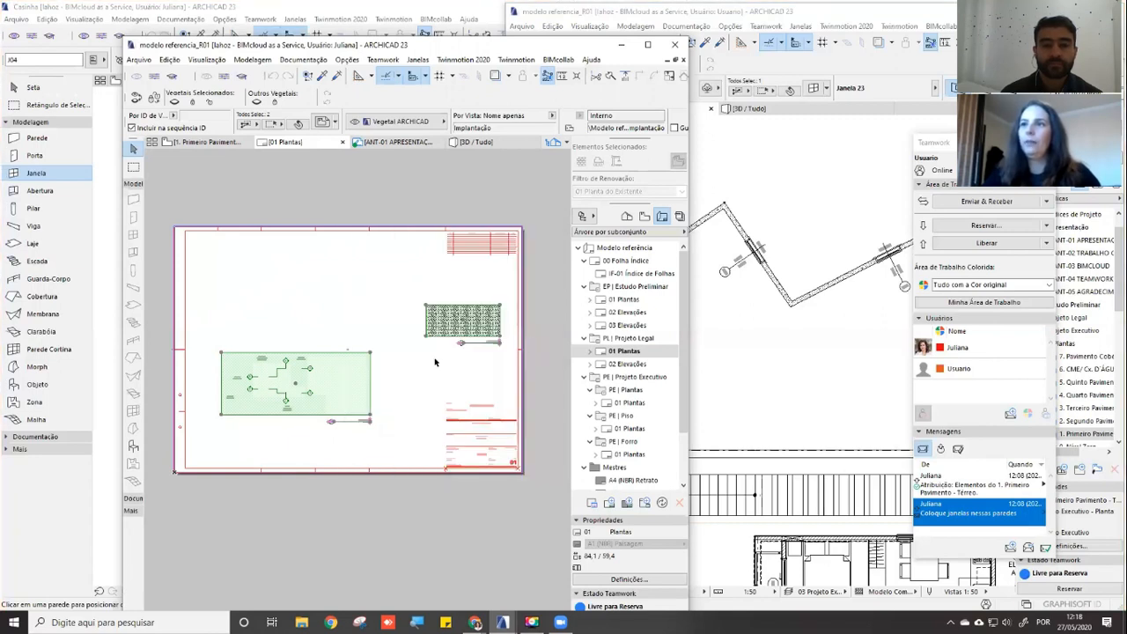
Start and cancel an edit at the larger drawing's upper-right corner to reserve the selected drawings, and deselect them
left_click(370, 352)
left_click(370, 352)
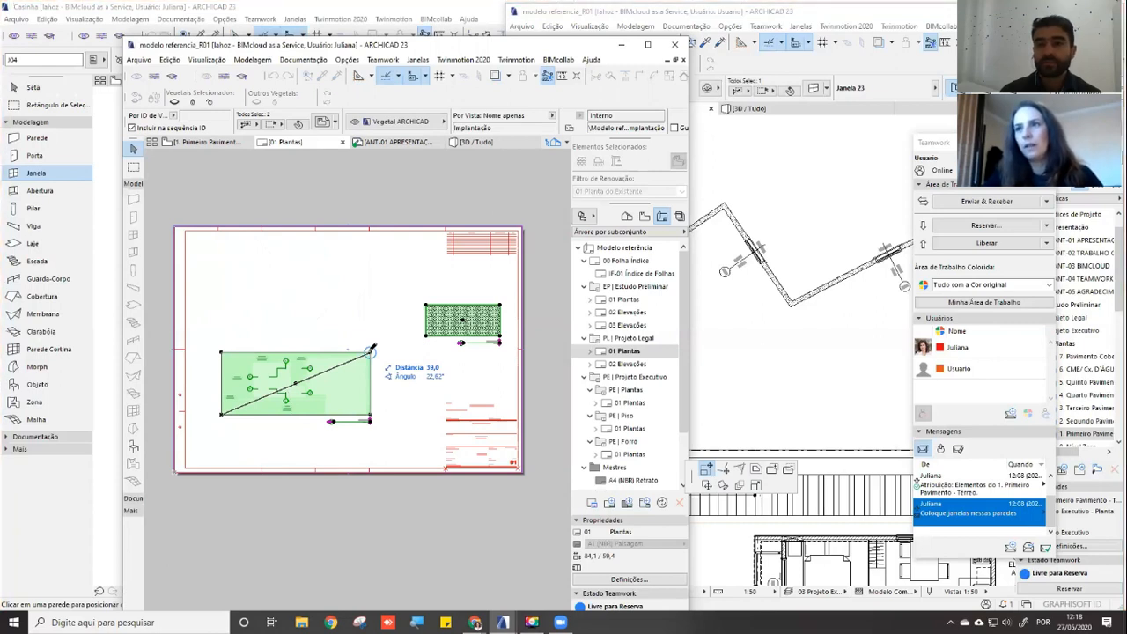
key("Escape")
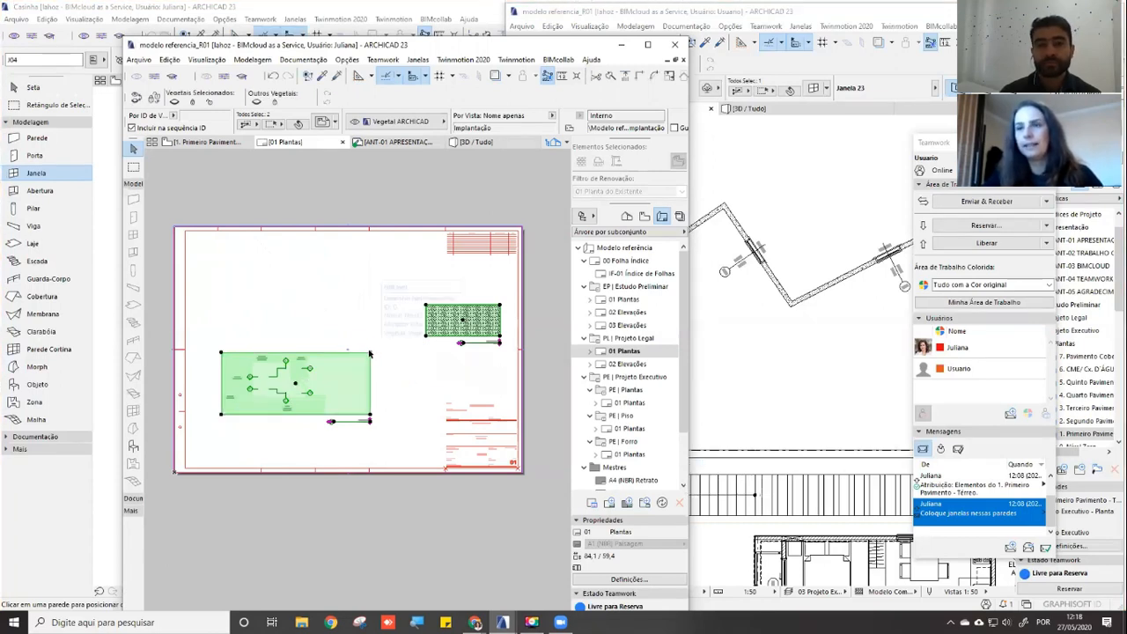
scroll(356, 370, "up", 1)
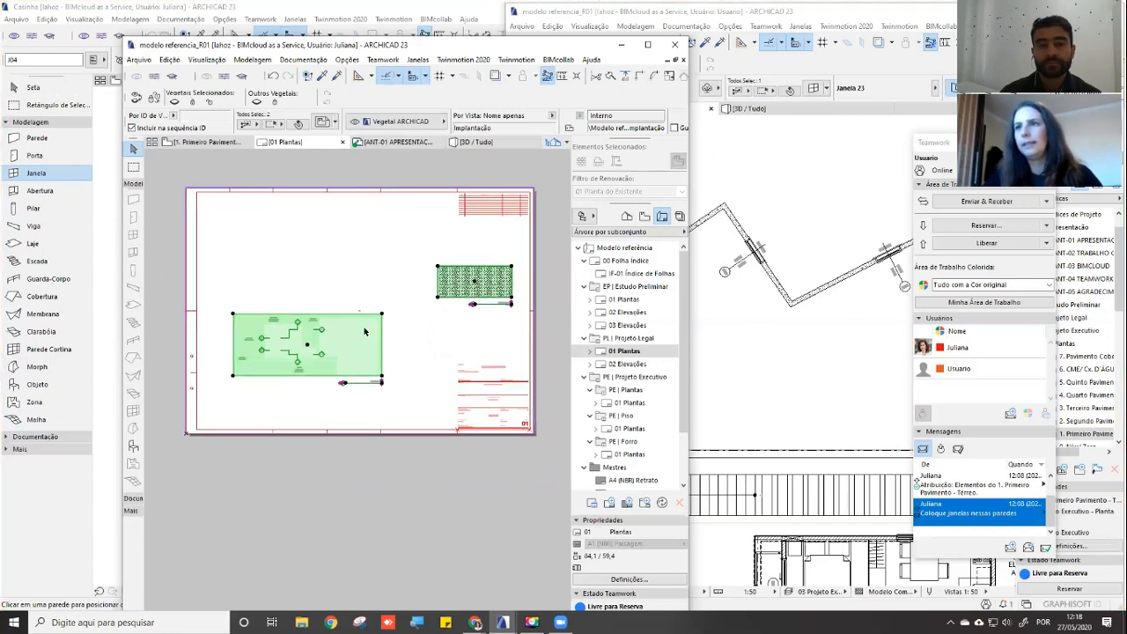
scroll(369, 355, "up", 1)
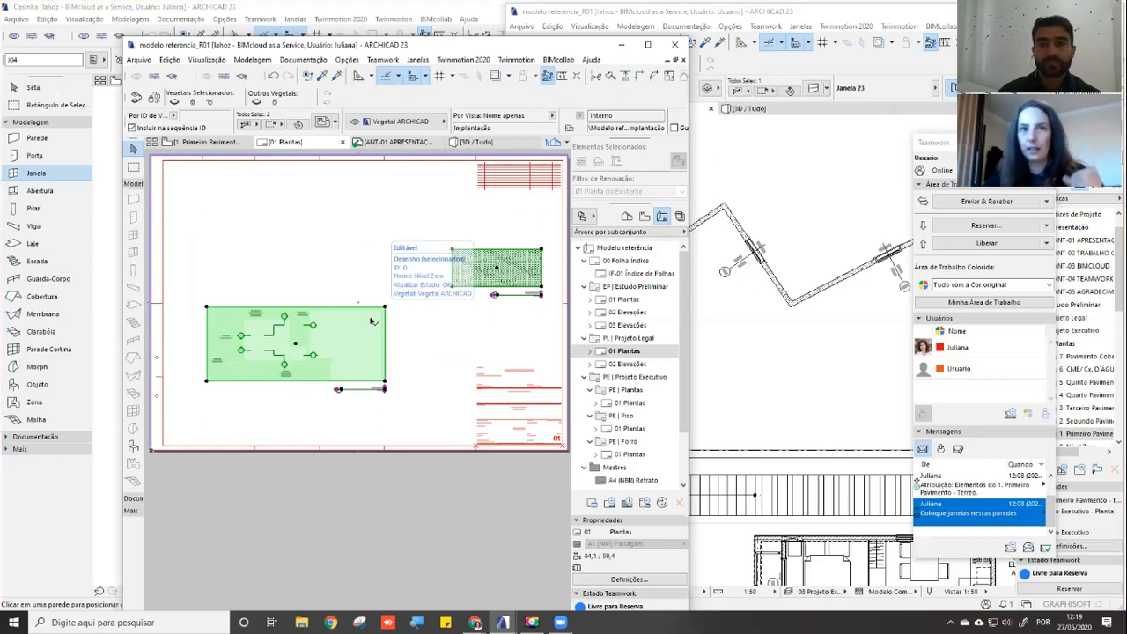
left_click(397, 470)
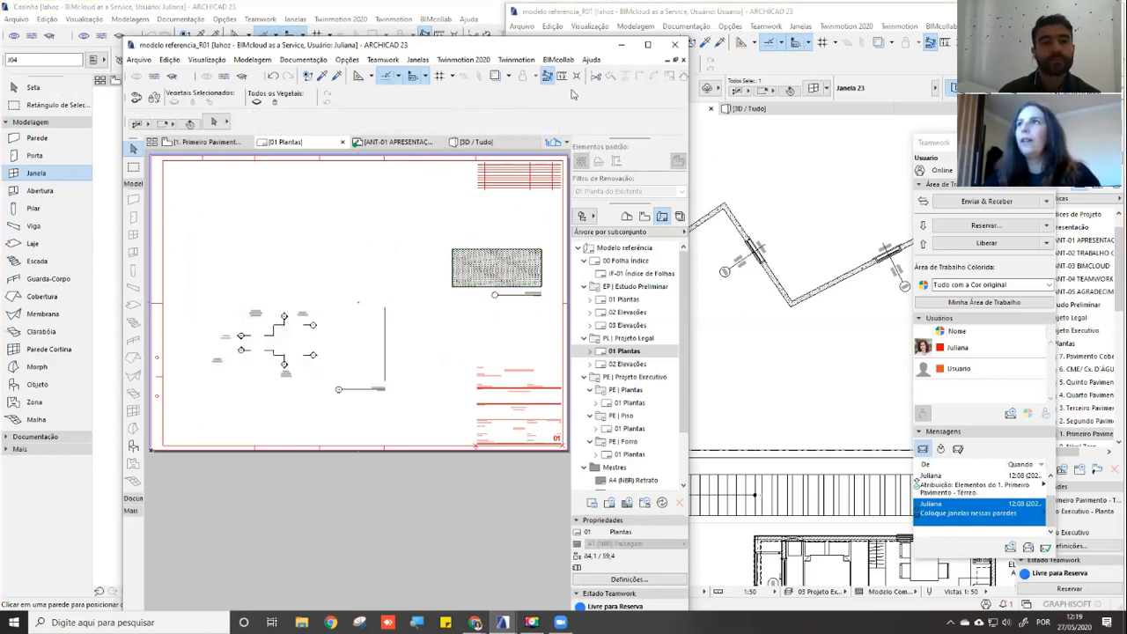
Maximize the first user's window, show the Teamwork palette, place it beside the layout, and select the first user in its user list
left_click(647, 45)
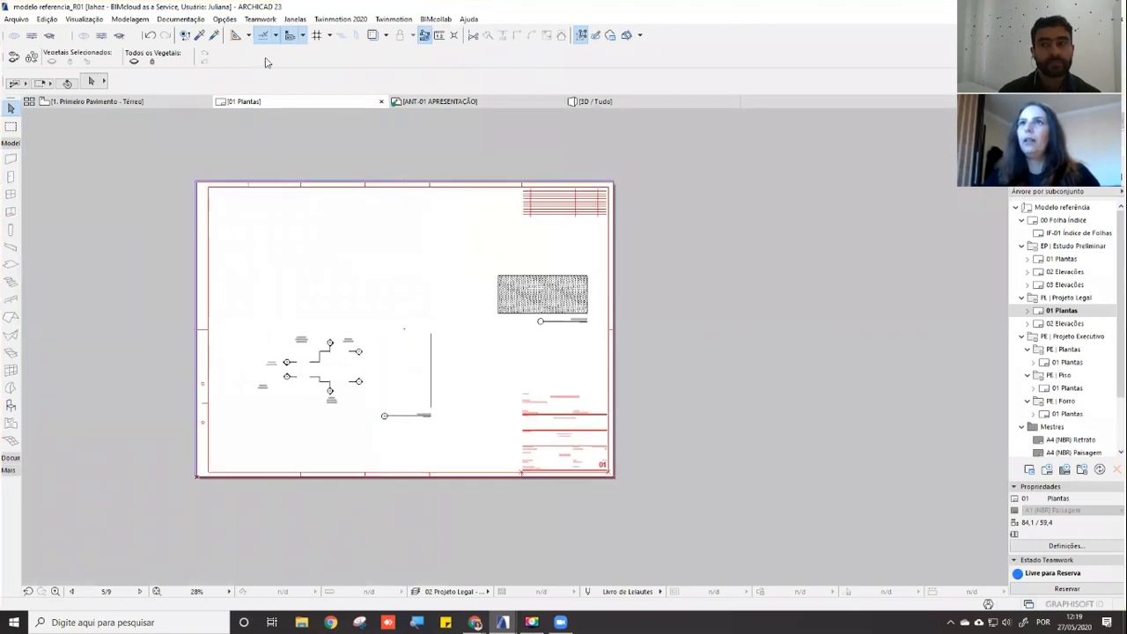
left_click(260, 20)
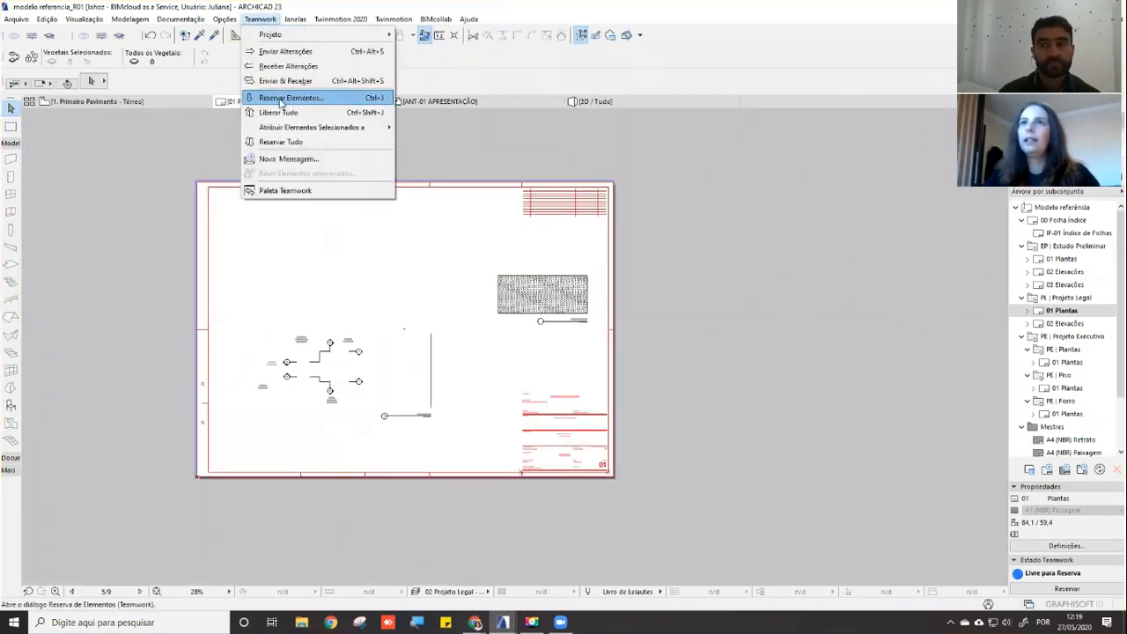
left_click(302, 192)
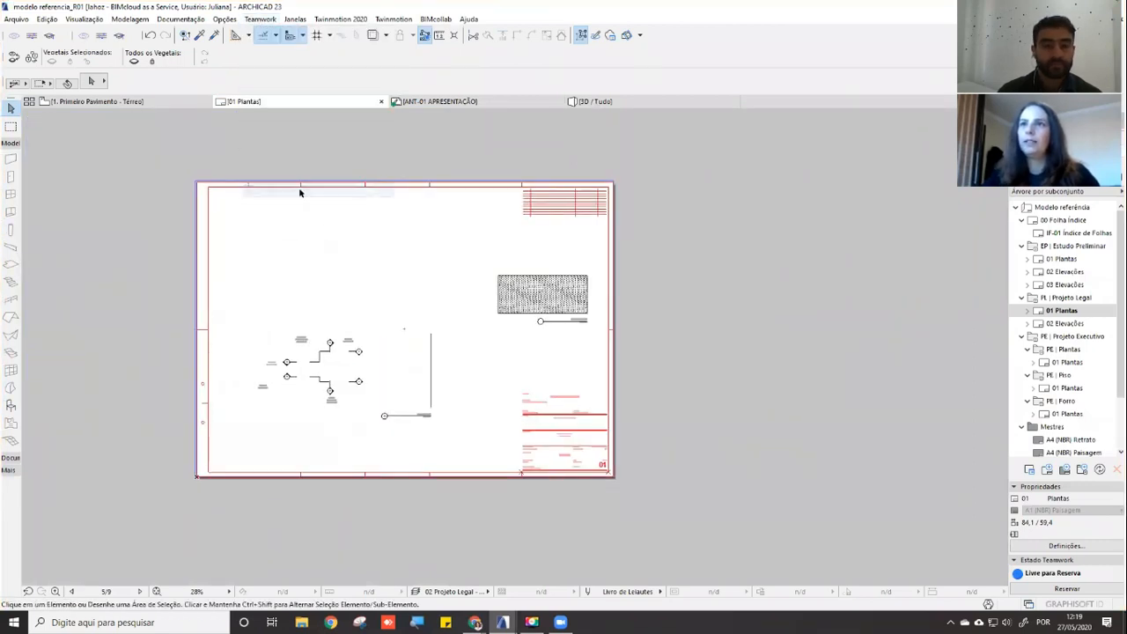
left_click_drag(1057, 181, 666, 213)
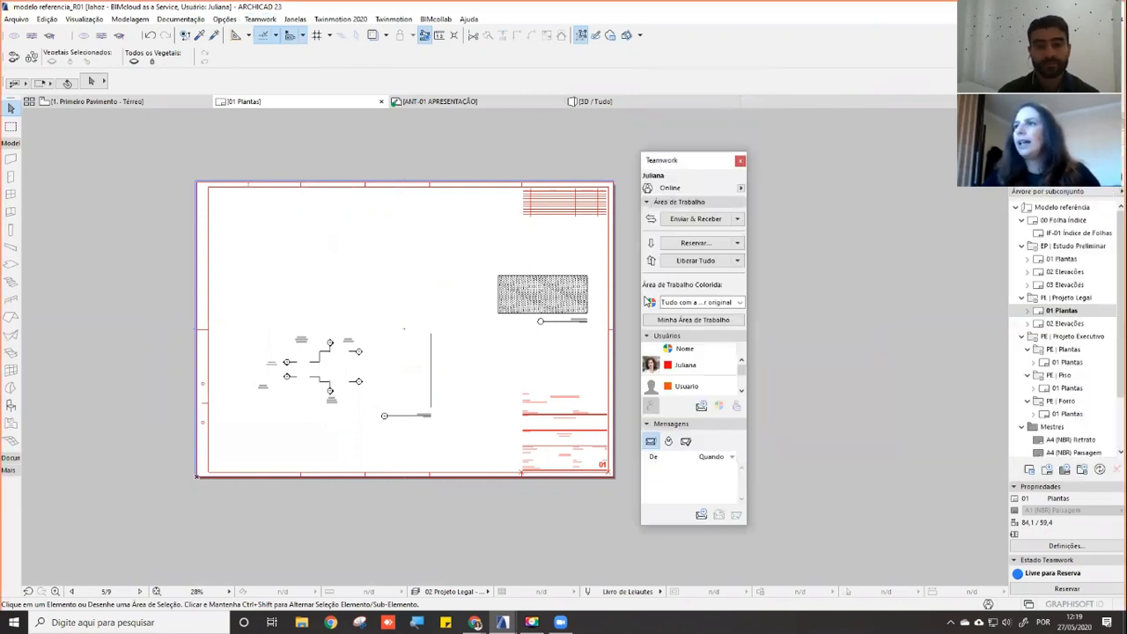
left_click(678, 366)
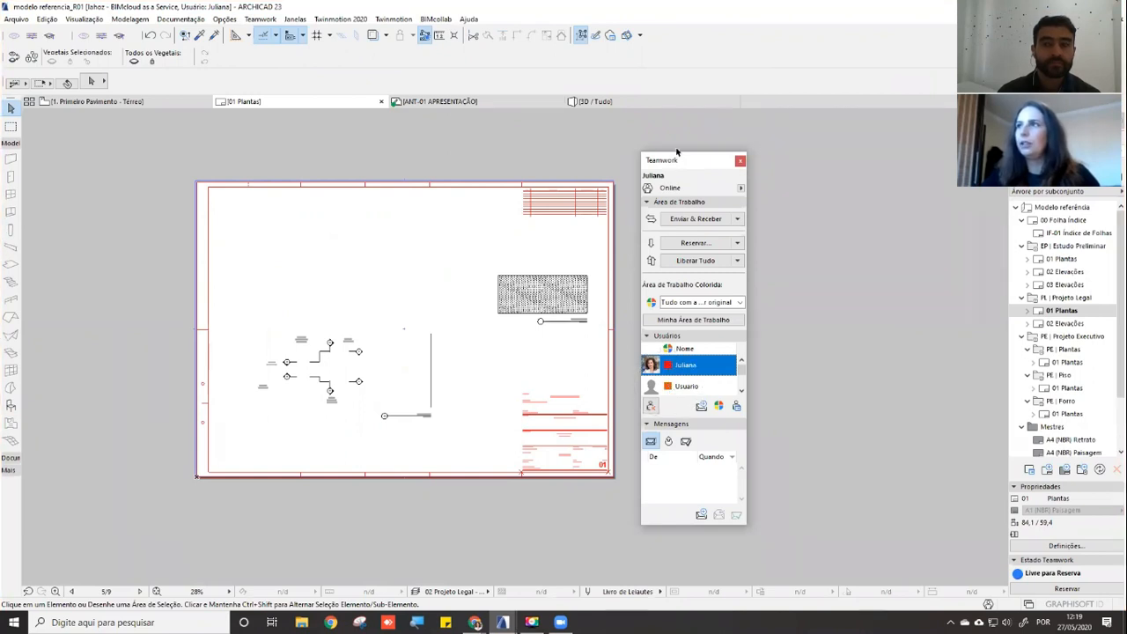
left_click_drag(676, 97, 675, 99)
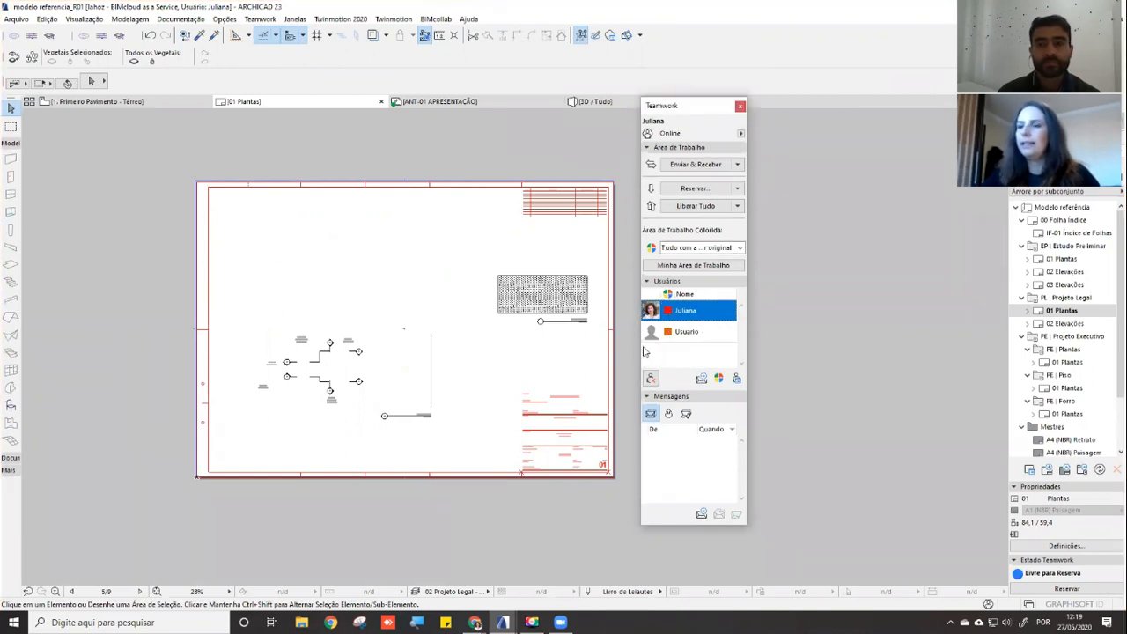
Switch to the BIMcloud page in the browser and log in with the first user's login name and password, declining to save the password
left_click(476, 622)
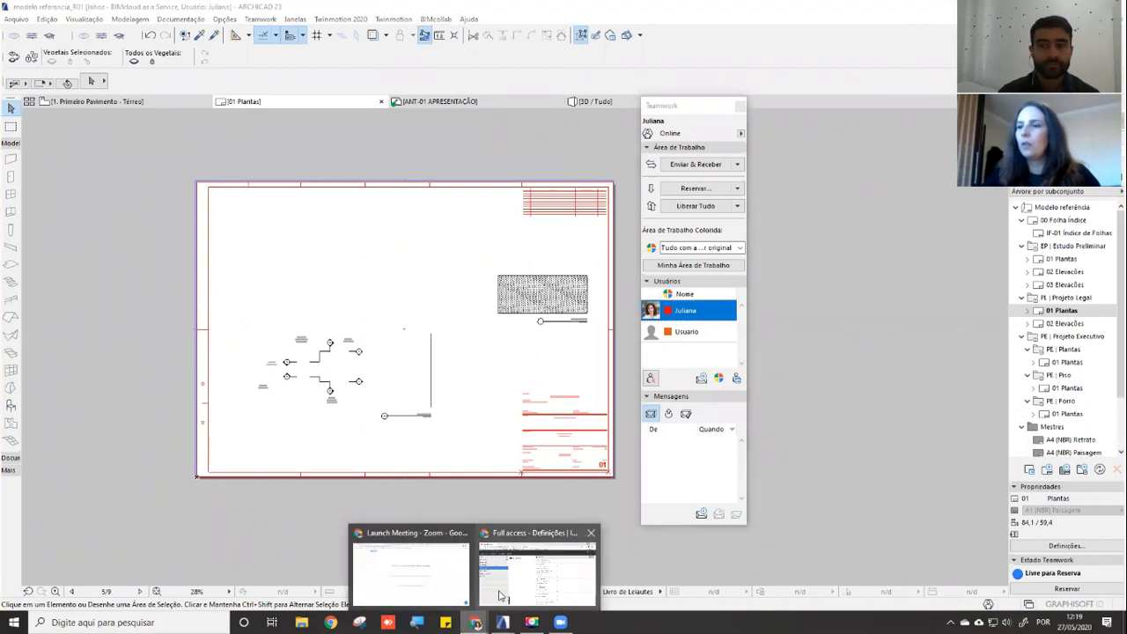
left_click(500, 597)
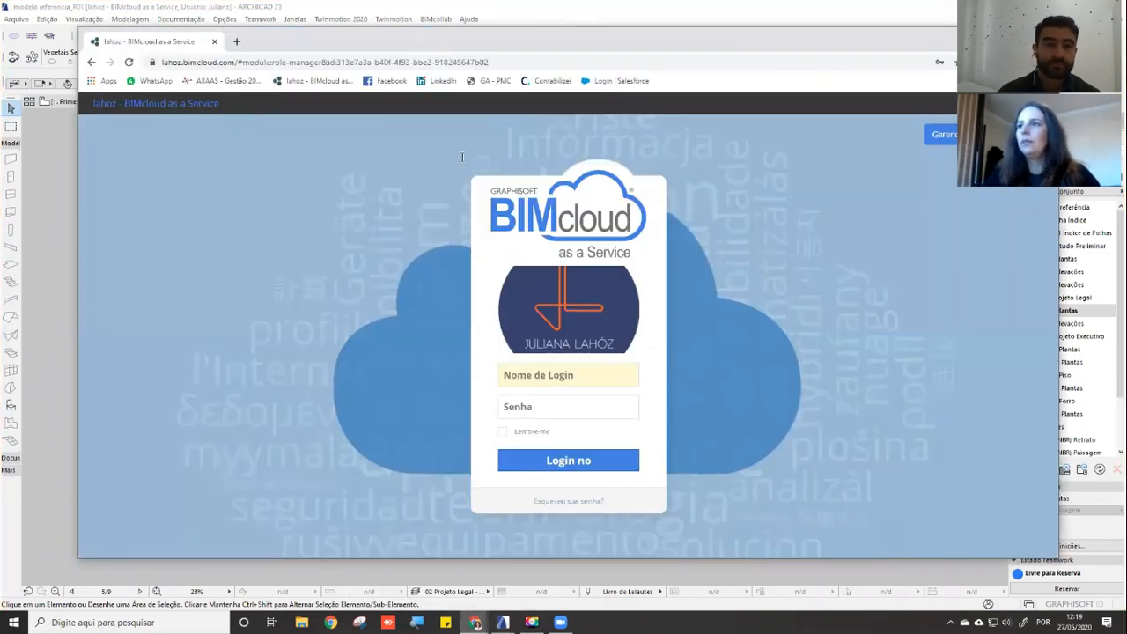
key("Tab")
left_click(550, 374)
type("julana")
type("i")
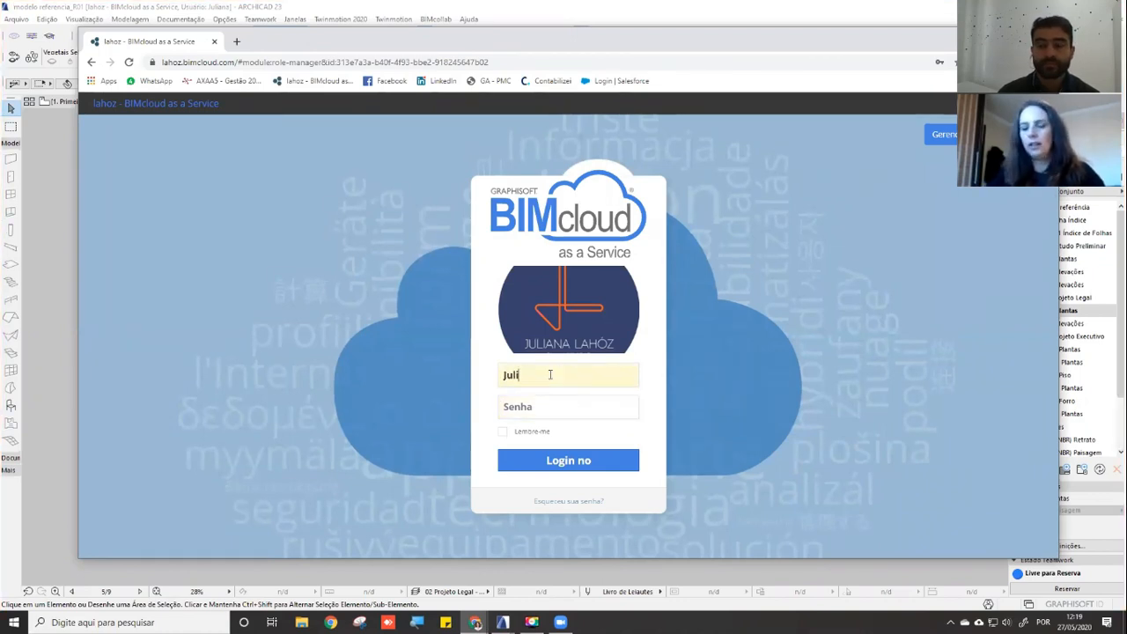
type("a")
key("Tab")
type("*****")
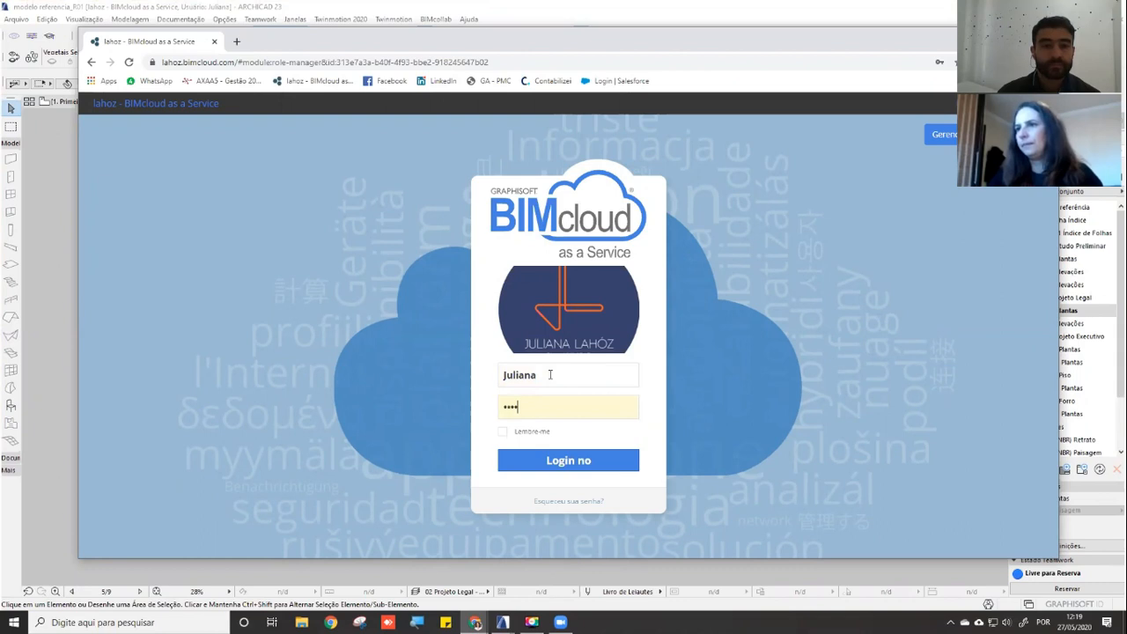
key("Return")
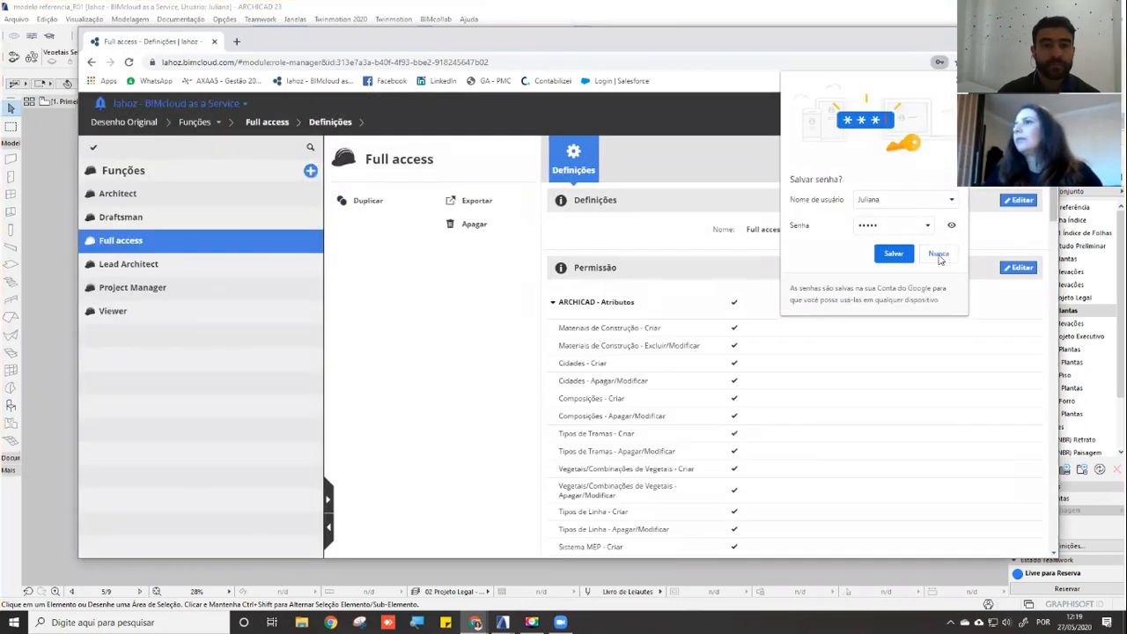
left_click(939, 254)
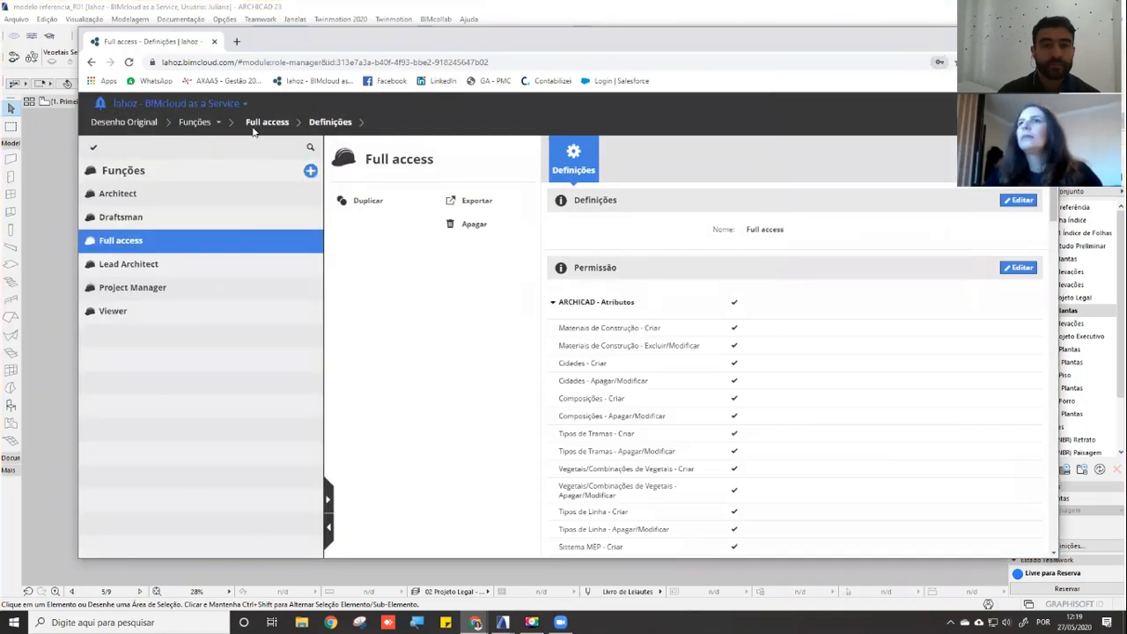
Open the BIMcloud user management and view the settings of the account Usuario
left_click(194, 121)
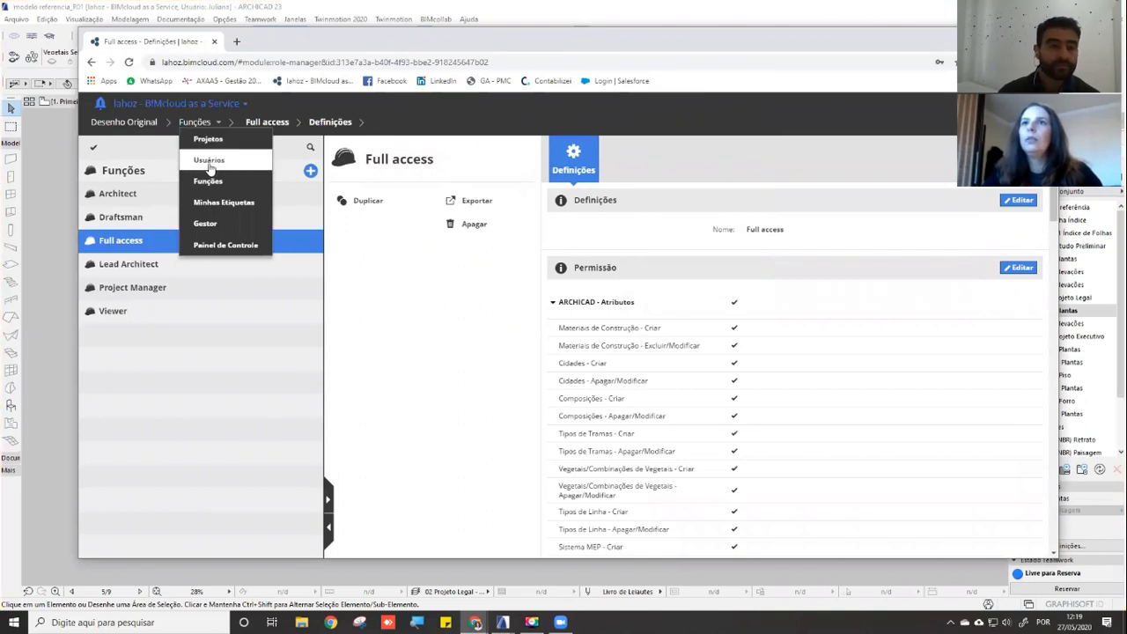
left_click(209, 159)
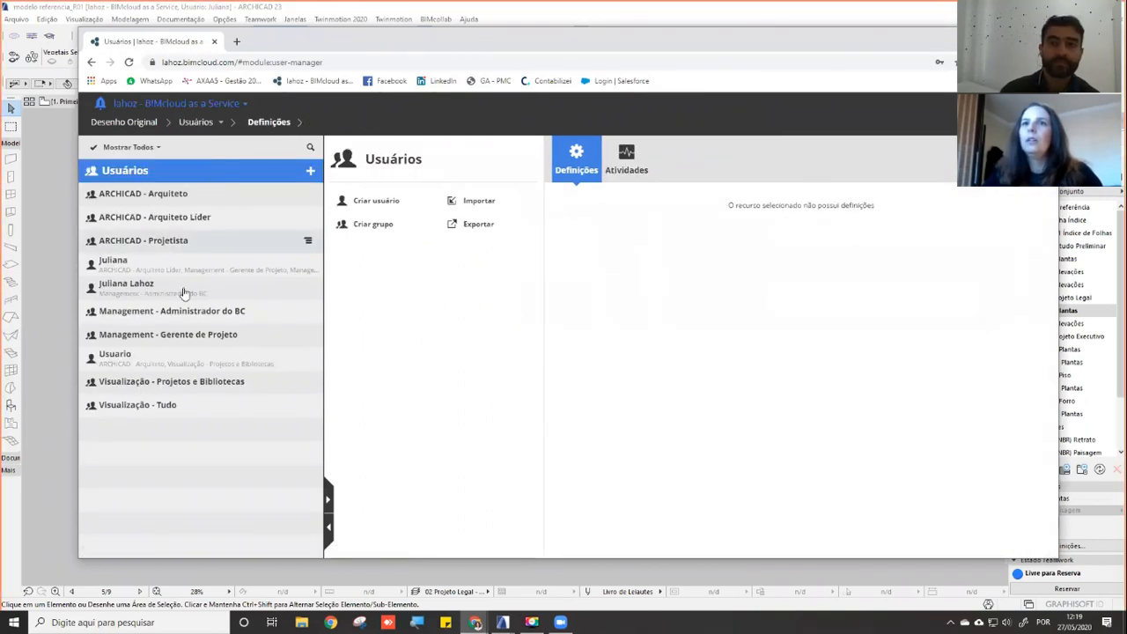
left_click(176, 356)
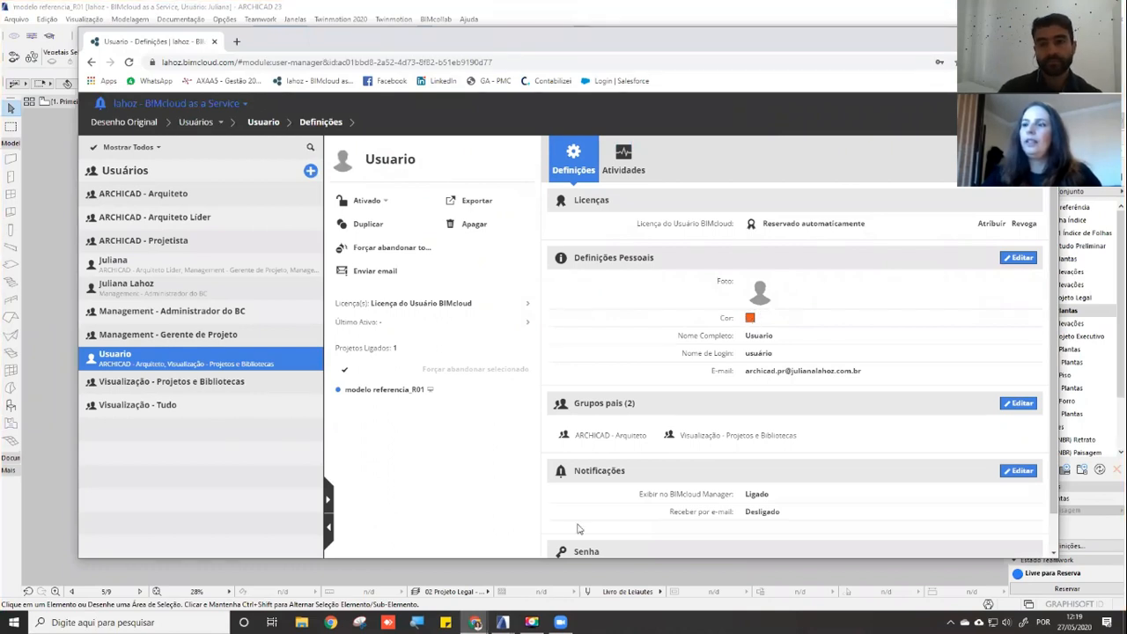
Switch back to the first user's ARCHICAD window and set the coloured workspace to Área de Trabalho sem Reserva a Cinza, then to Realçar a minha Reserva
mouse_move(502, 621)
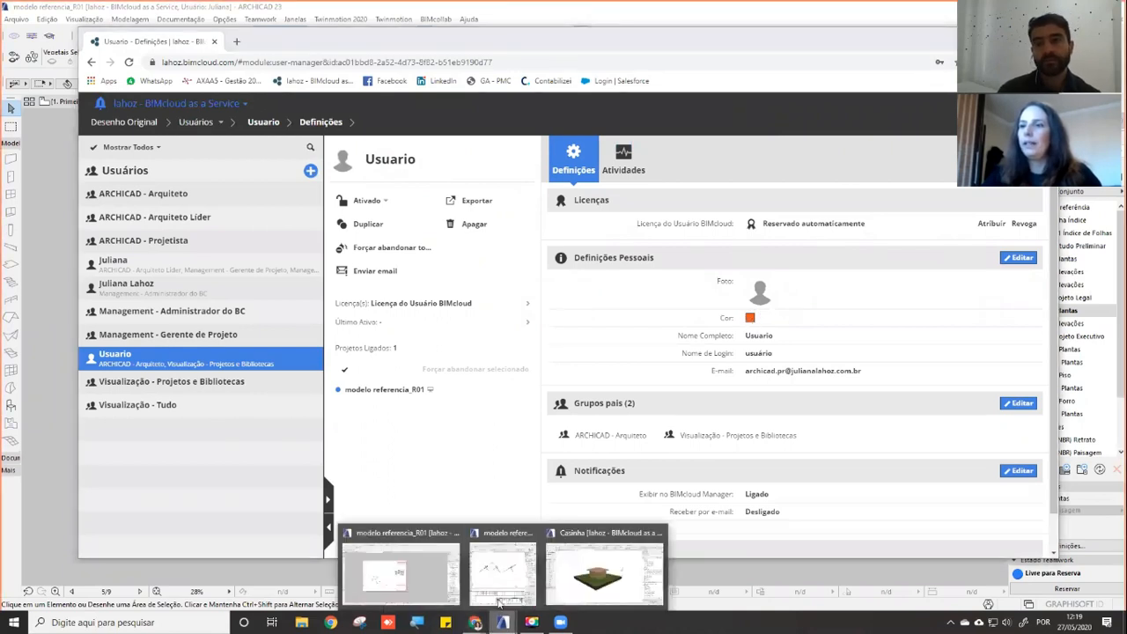
left_click(438, 587)
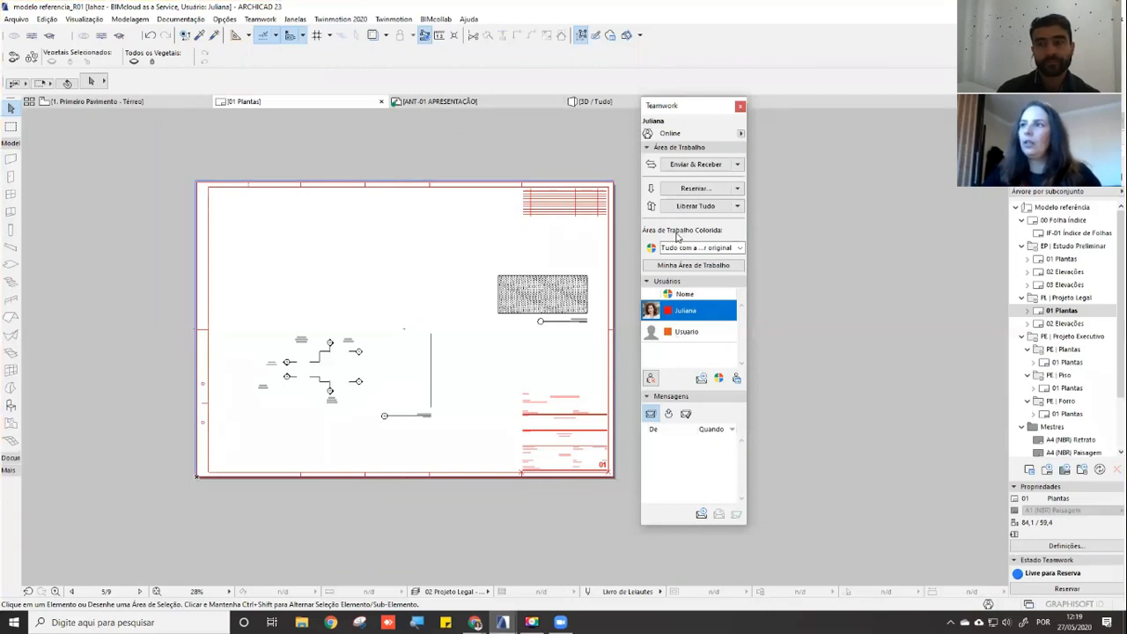
left_click(690, 249)
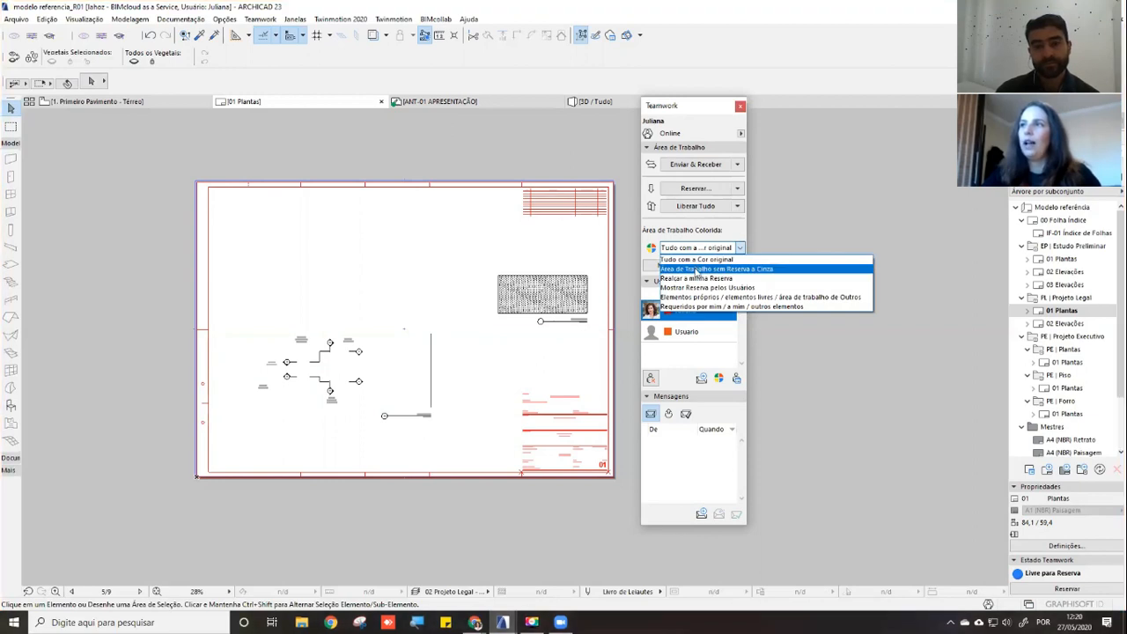
left_click(708, 269)
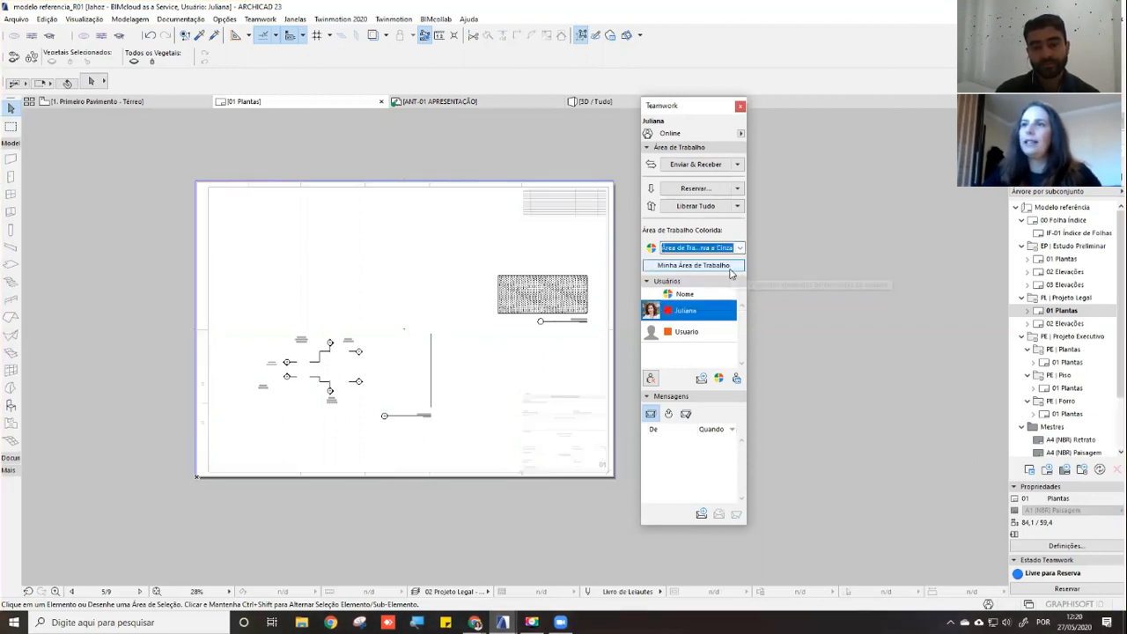
left_click(696, 247)
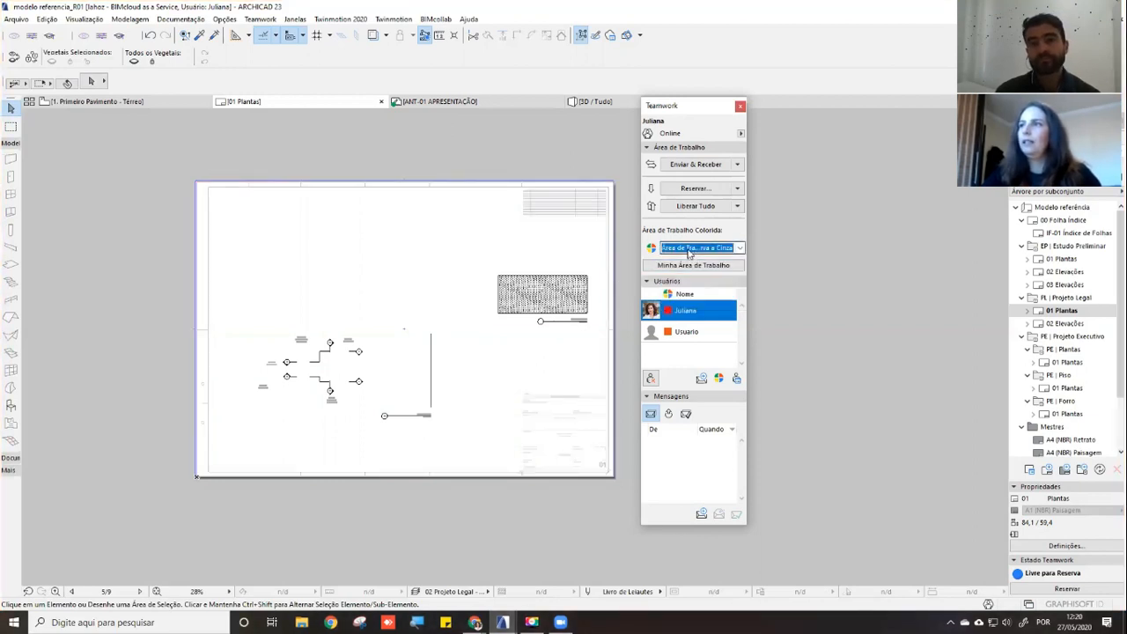
left_click(690, 282)
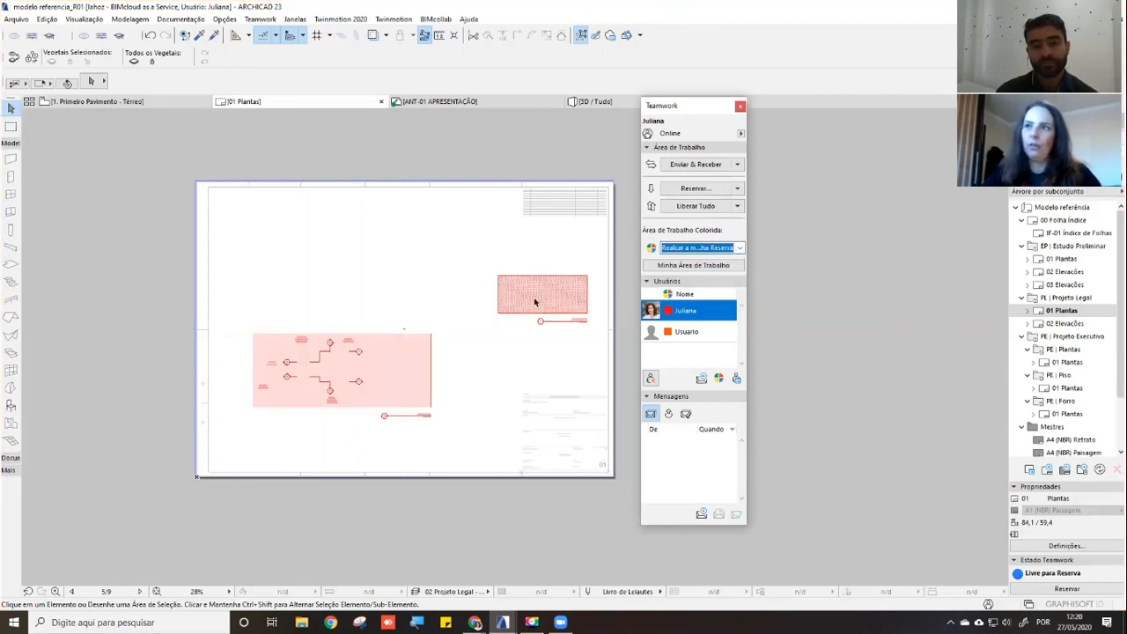
Try moving the larger drawing by its upper-right corner to the smaller drawing's lower-left corner, undo the move and deselect it
left_click(431, 337)
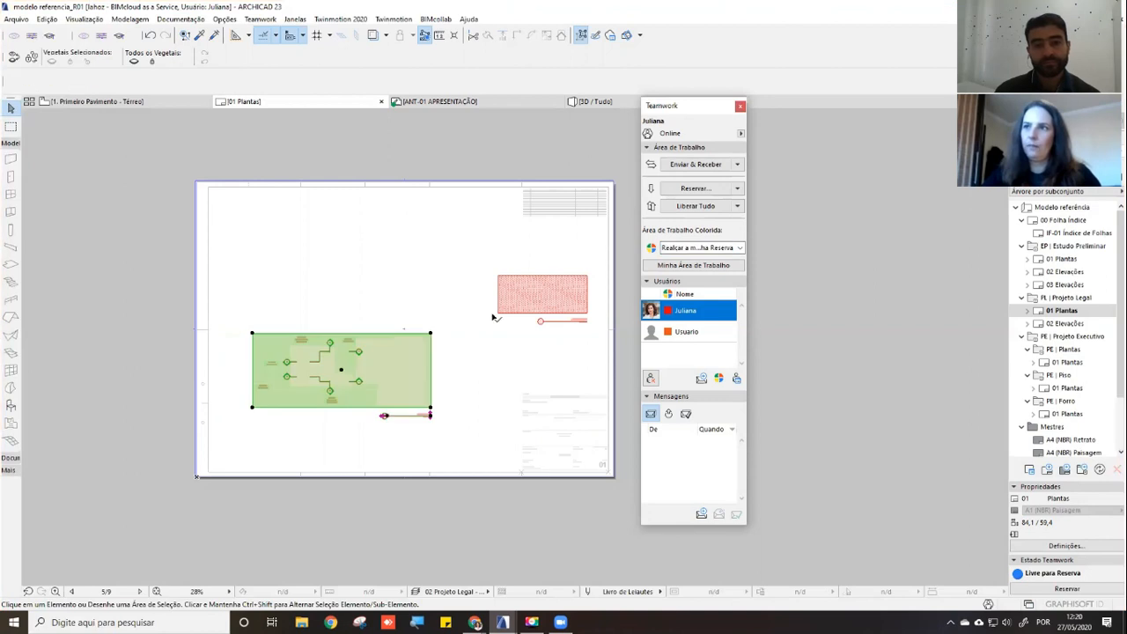
left_click(497, 313)
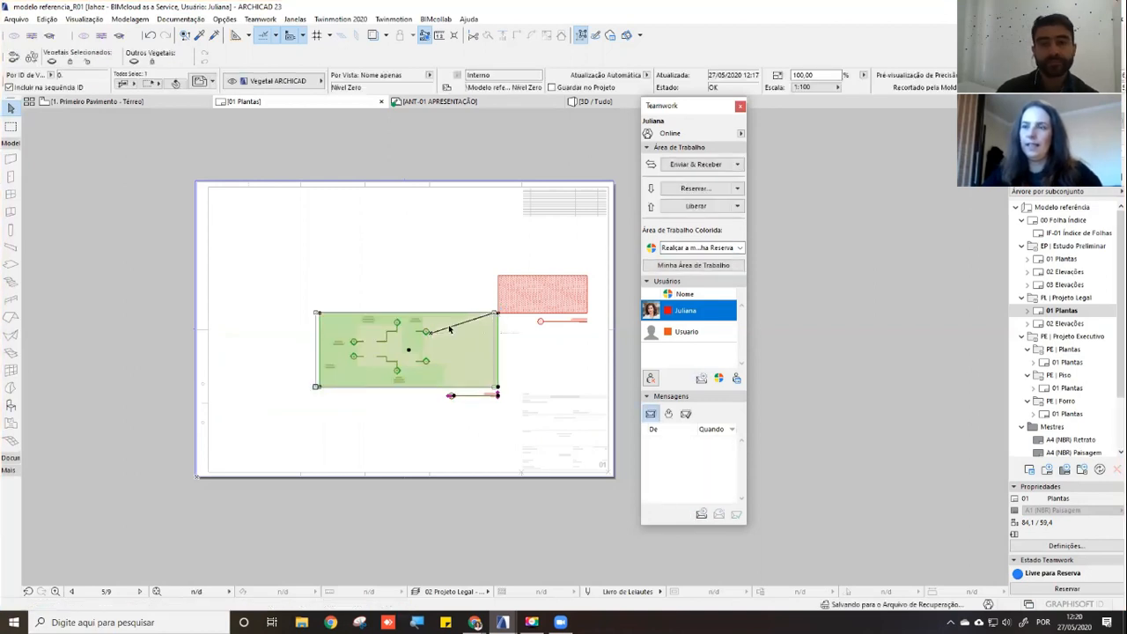
left_click(299, 253)
left_click(151, 36)
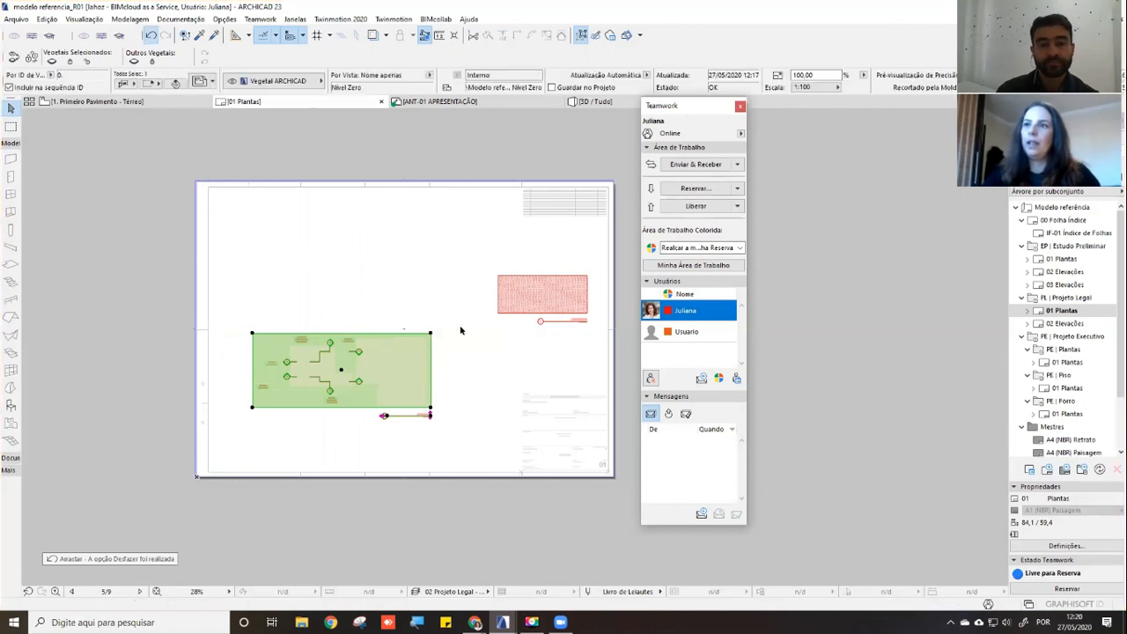
left_click(460, 326)
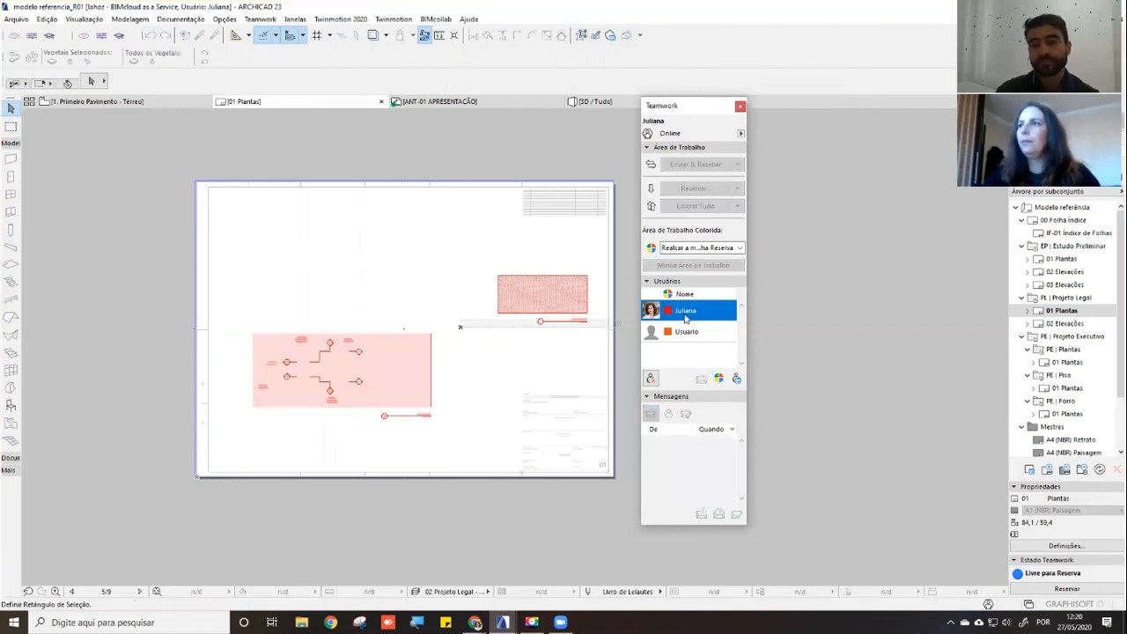
Show the 1. Primeiro Pavimento - Térreo plan and set the coloured workspace to Mostrar Reserva pelos Usuários to examine element ownership
left_click(683, 248)
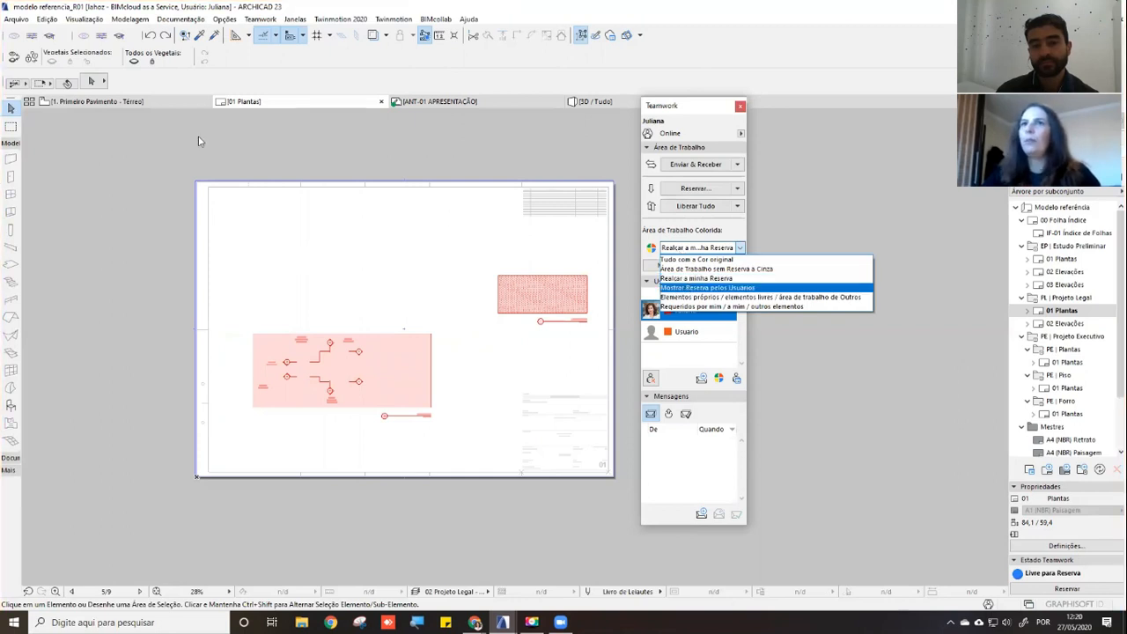
left_click(139, 102)
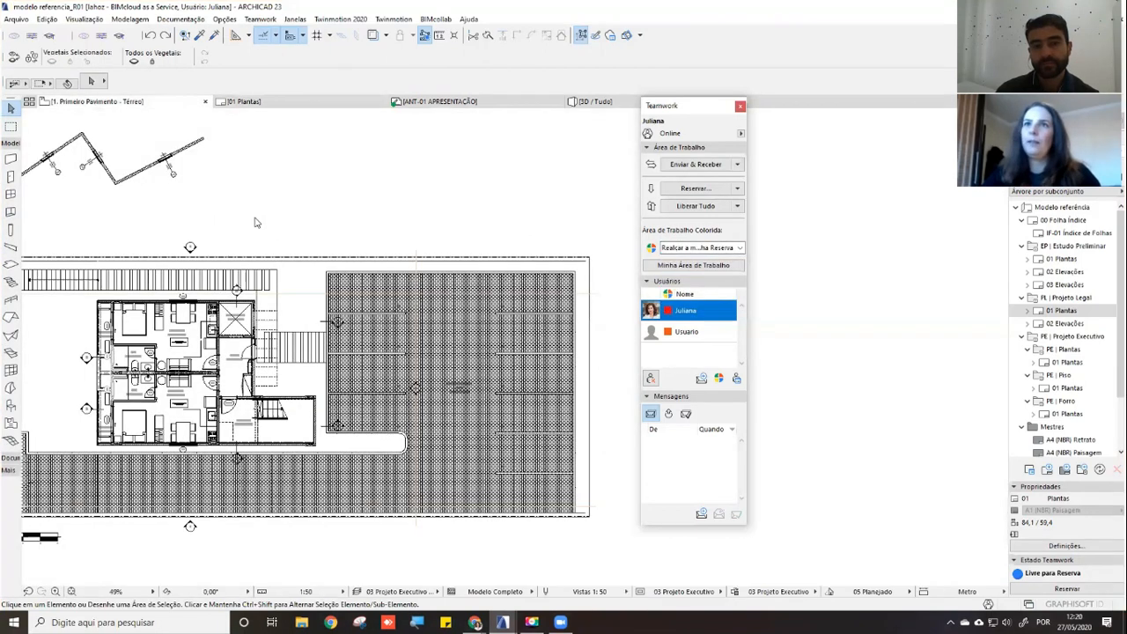
scroll(351, 236, "down", 3)
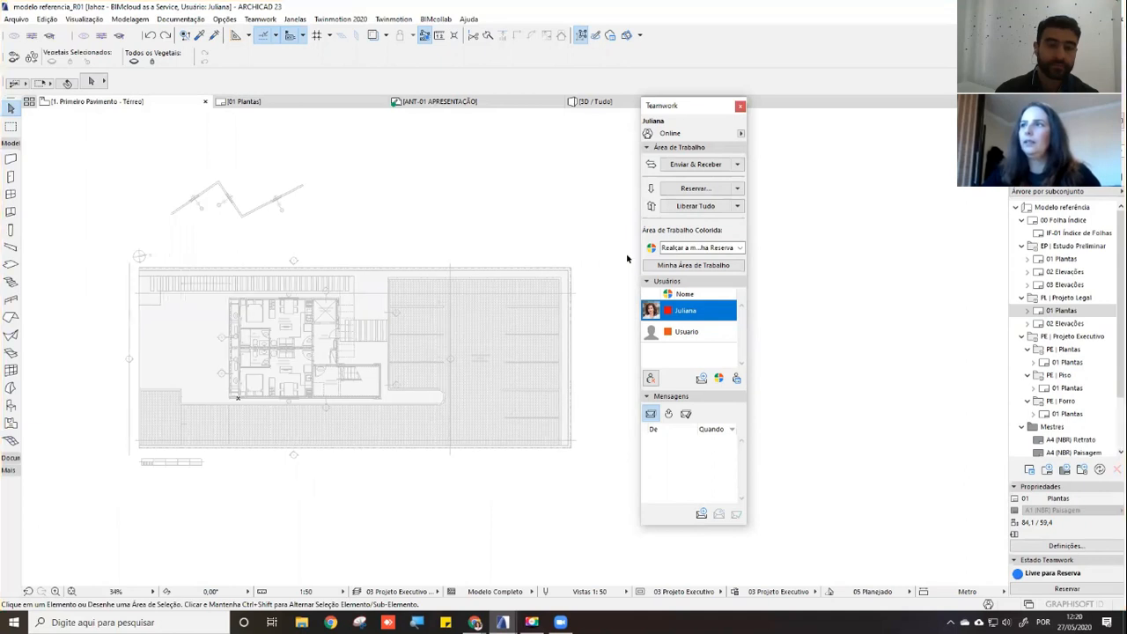
left_click(681, 250)
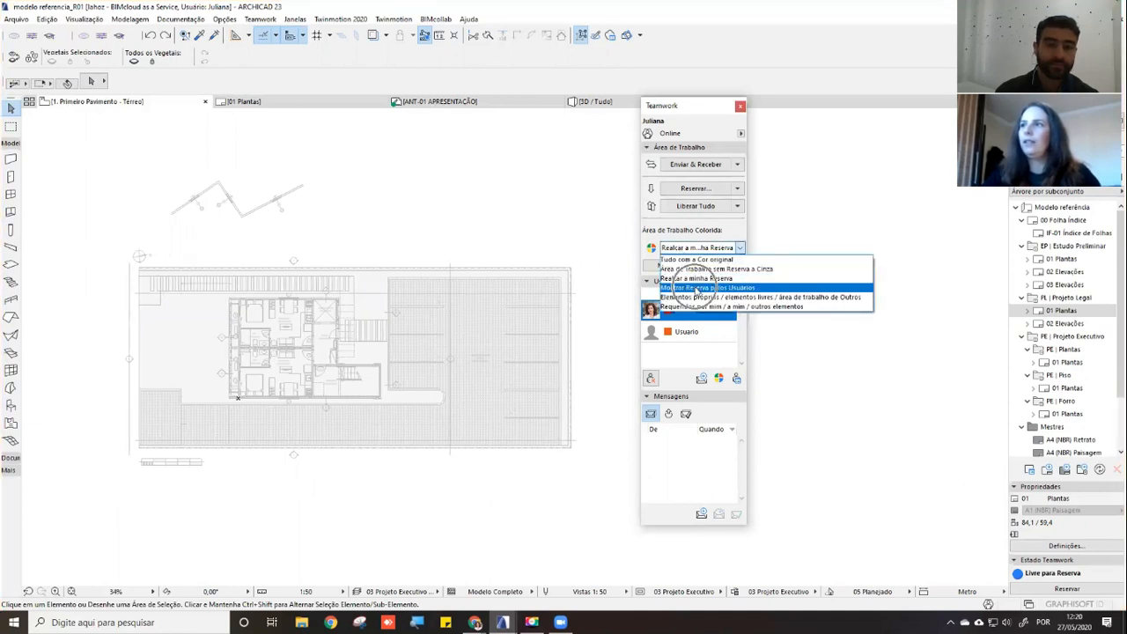
left_click(696, 288)
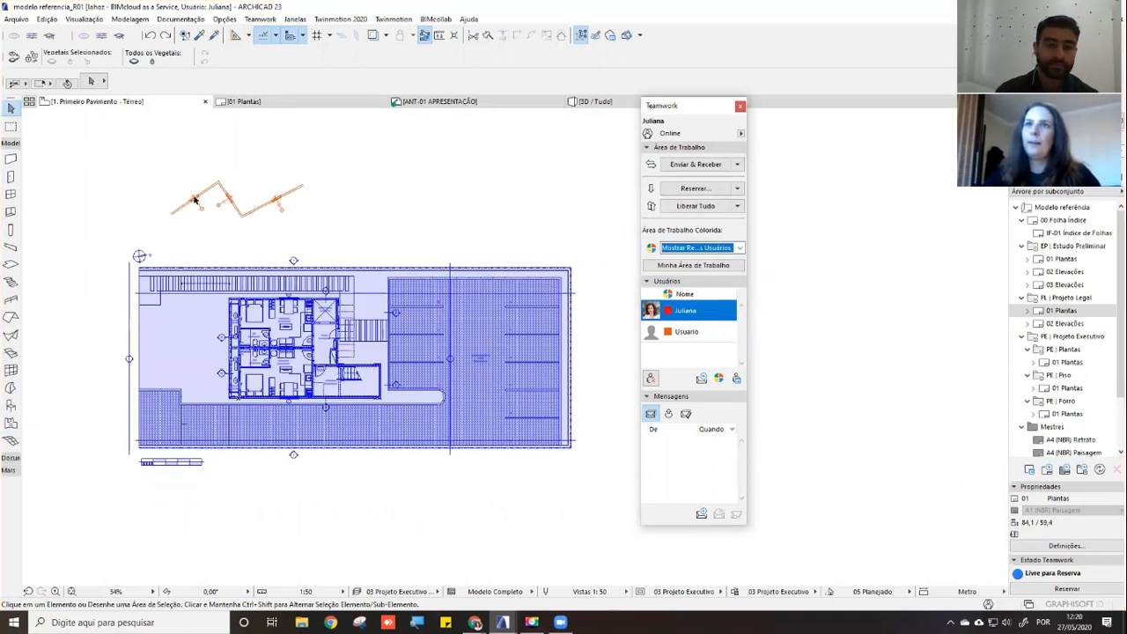
scroll(209, 193, "up", 3)
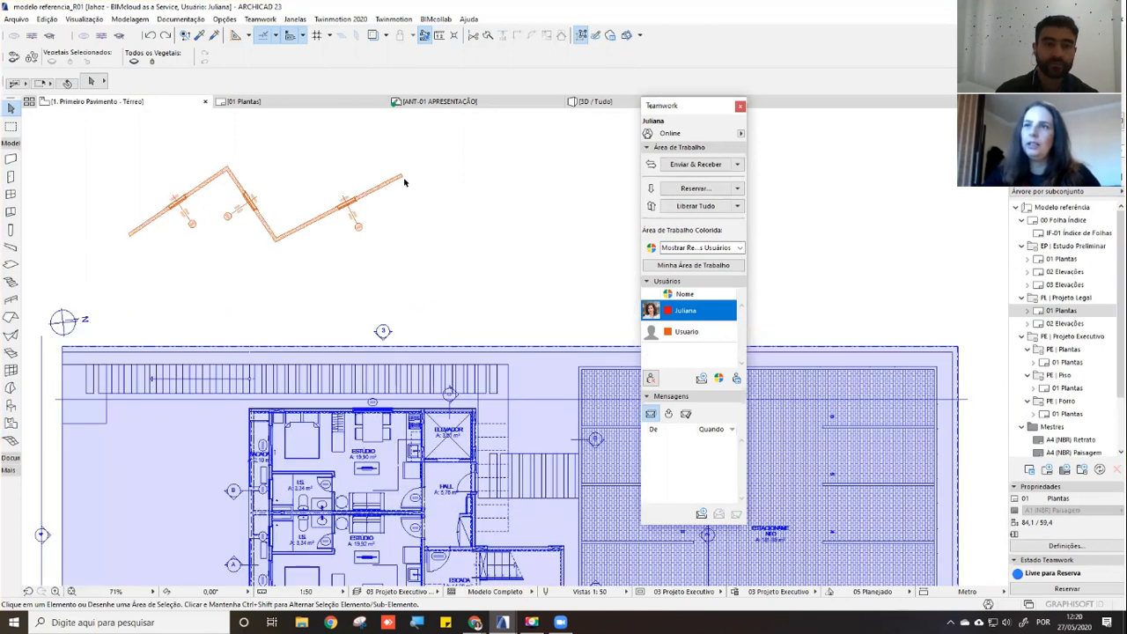
middle_click_drag(369, 228, 383, 199)
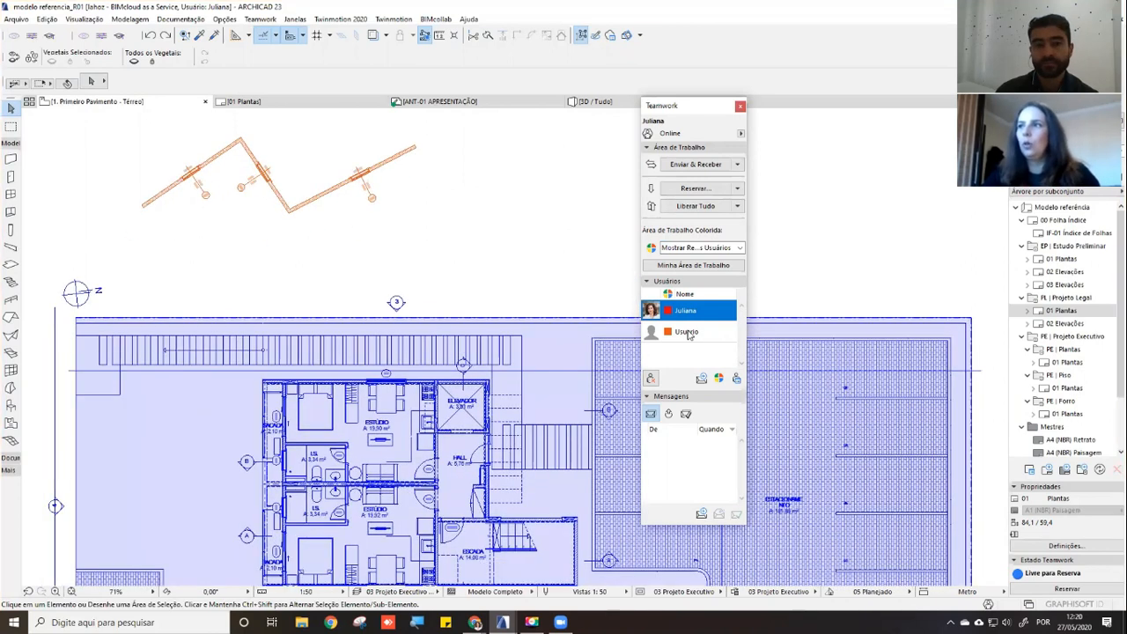
Reserve the north symbol and the elevation 3 marker above the ground-floor plan and check their ownership colouring
left_click(75, 296)
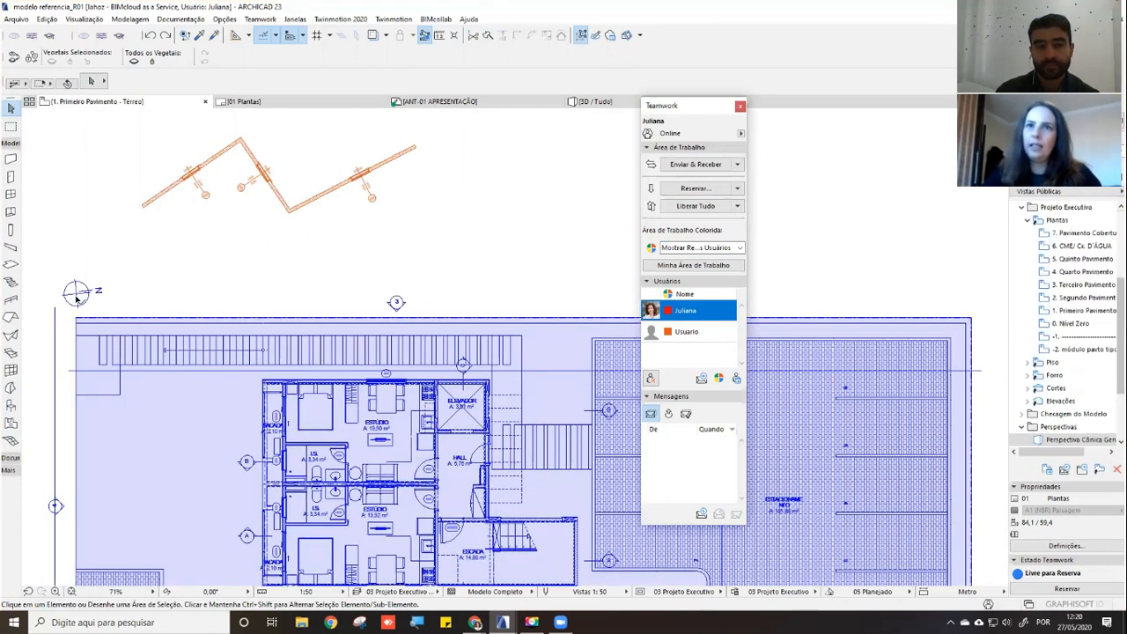
left_click(394, 304, "shift")
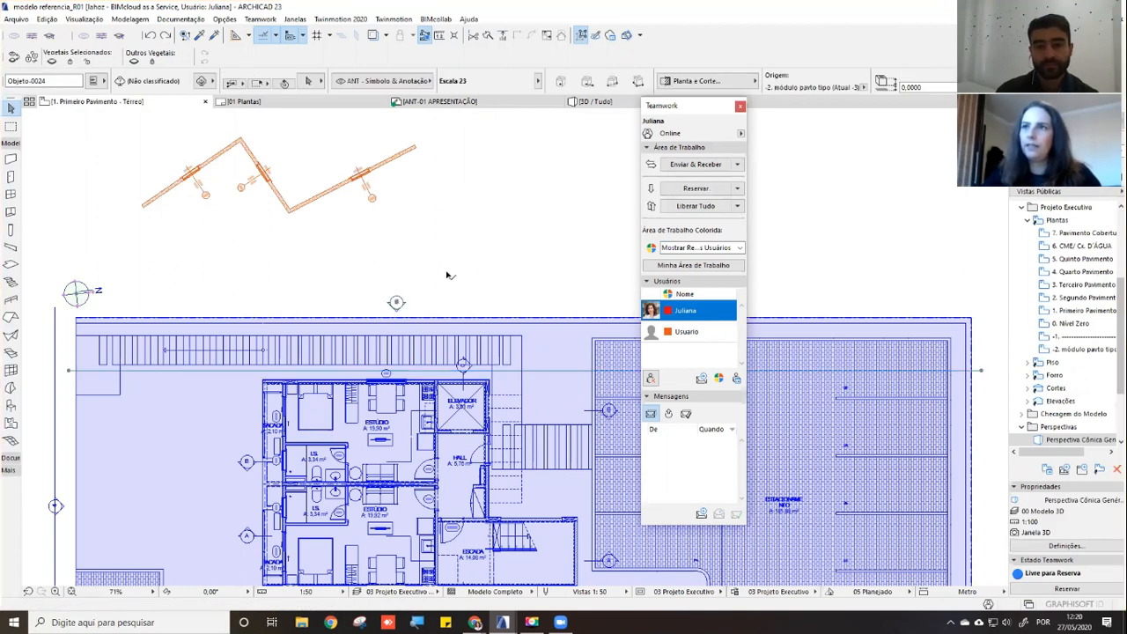
right_click(441, 215)
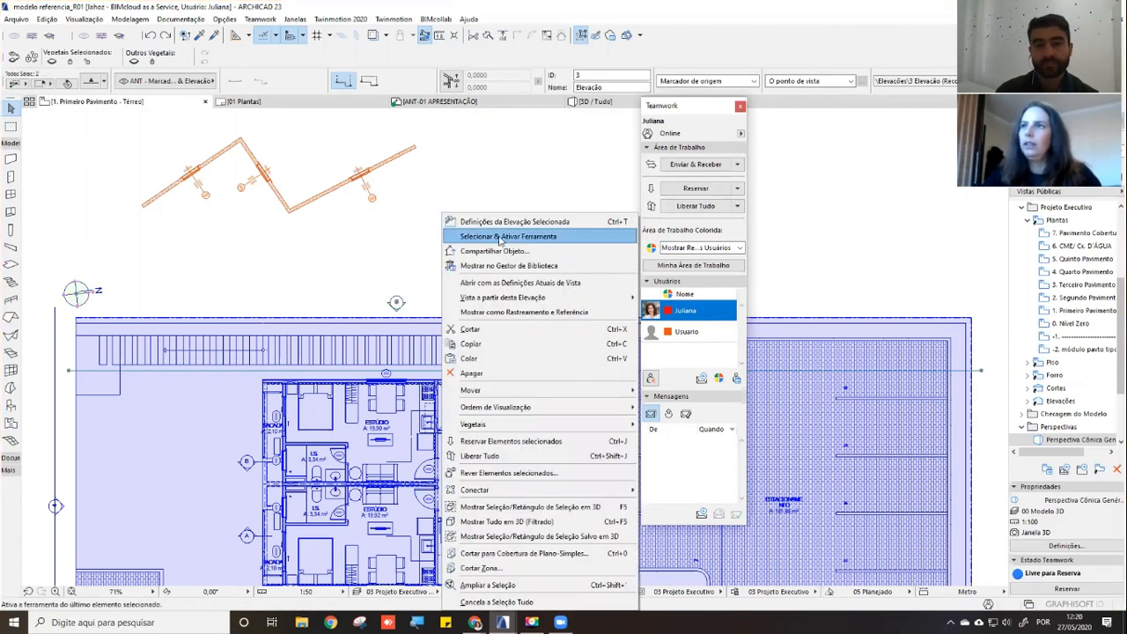
left_click(709, 191)
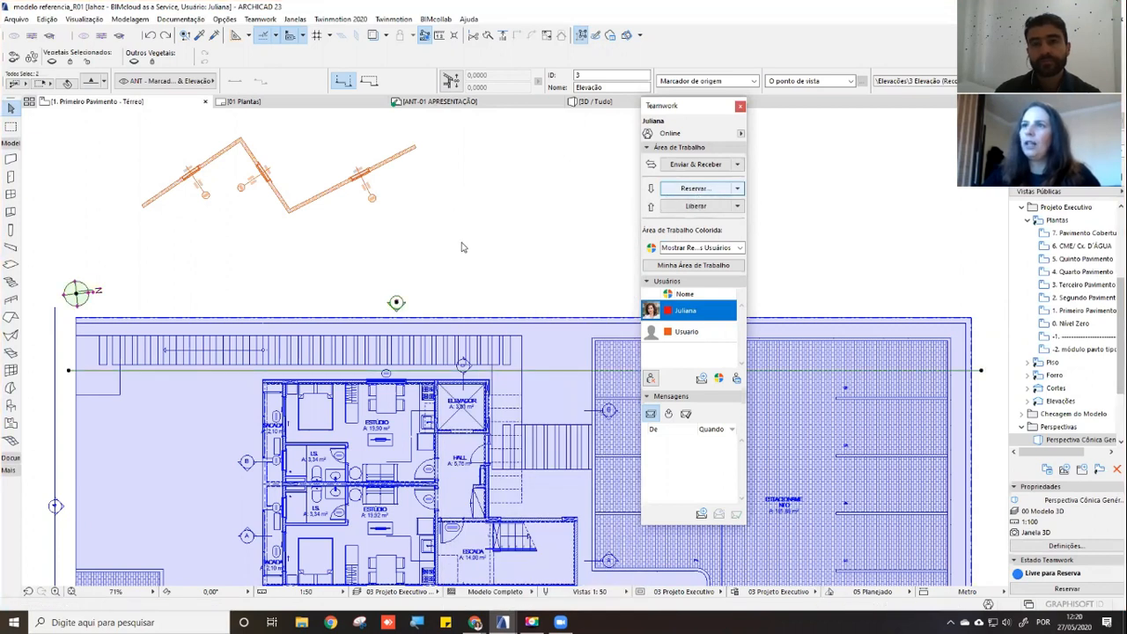
left_click(145, 284)
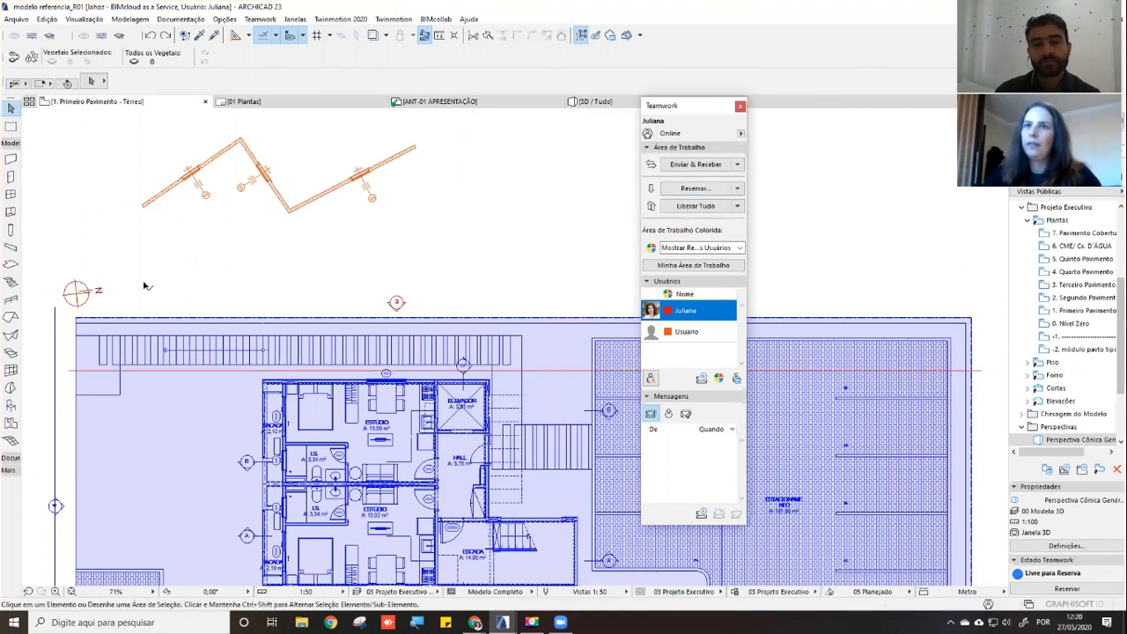
left_click(396, 302)
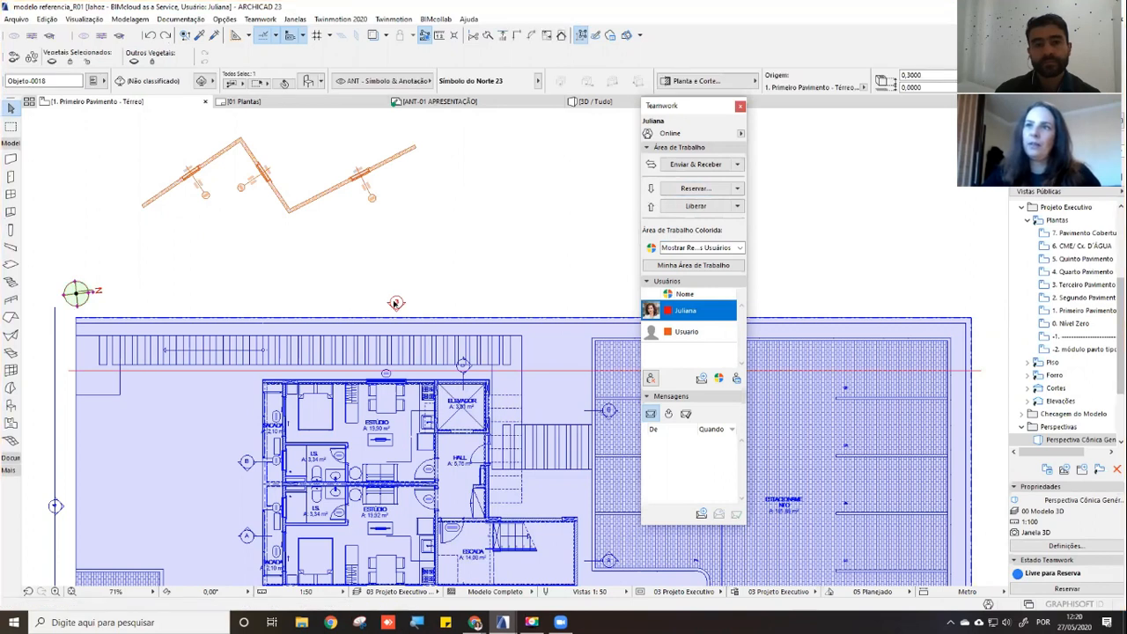
left_click(245, 256)
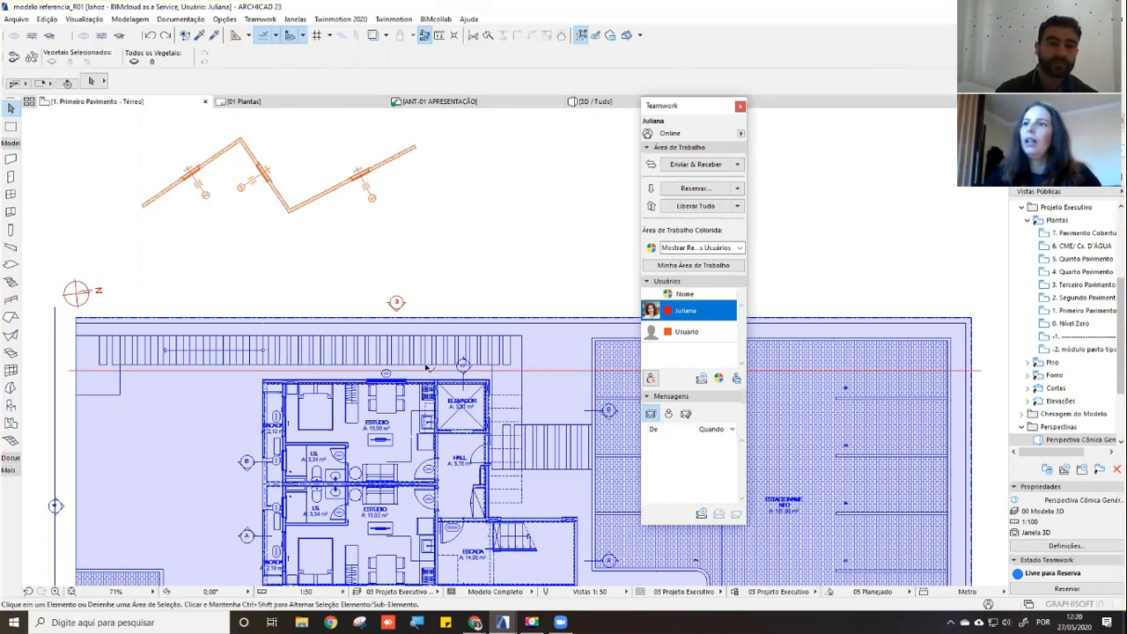
Move the Teamwork palette clear of the ground-floor plan to examine the ownership colouring across the whole drawing
middle_click_drag(168, 268, 219, 253)
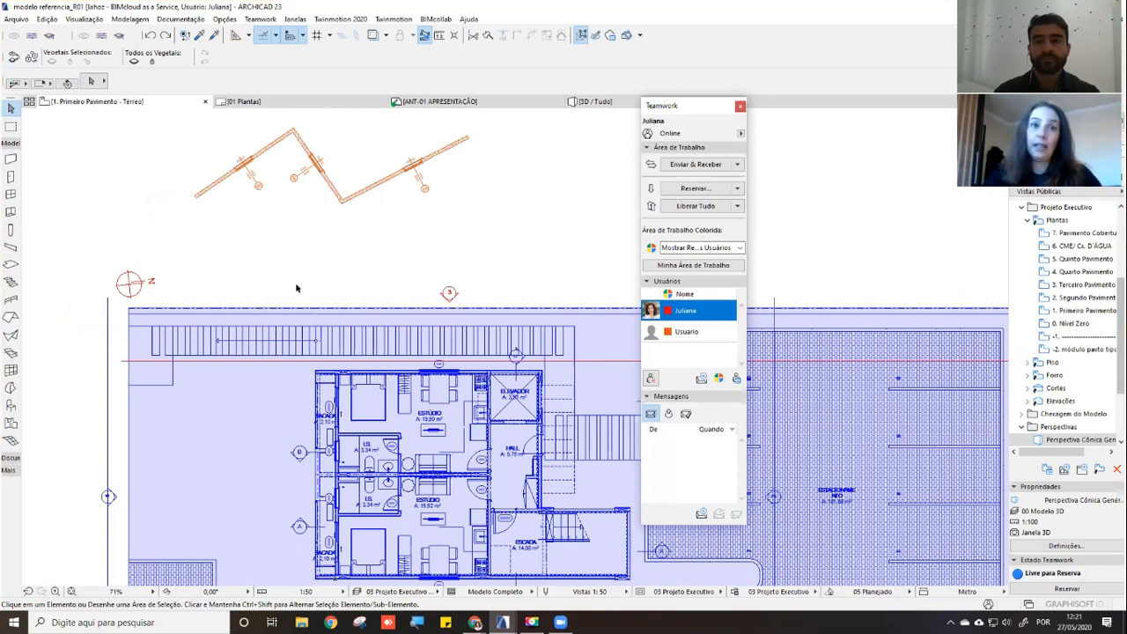
scroll(280, 337, "down", 3)
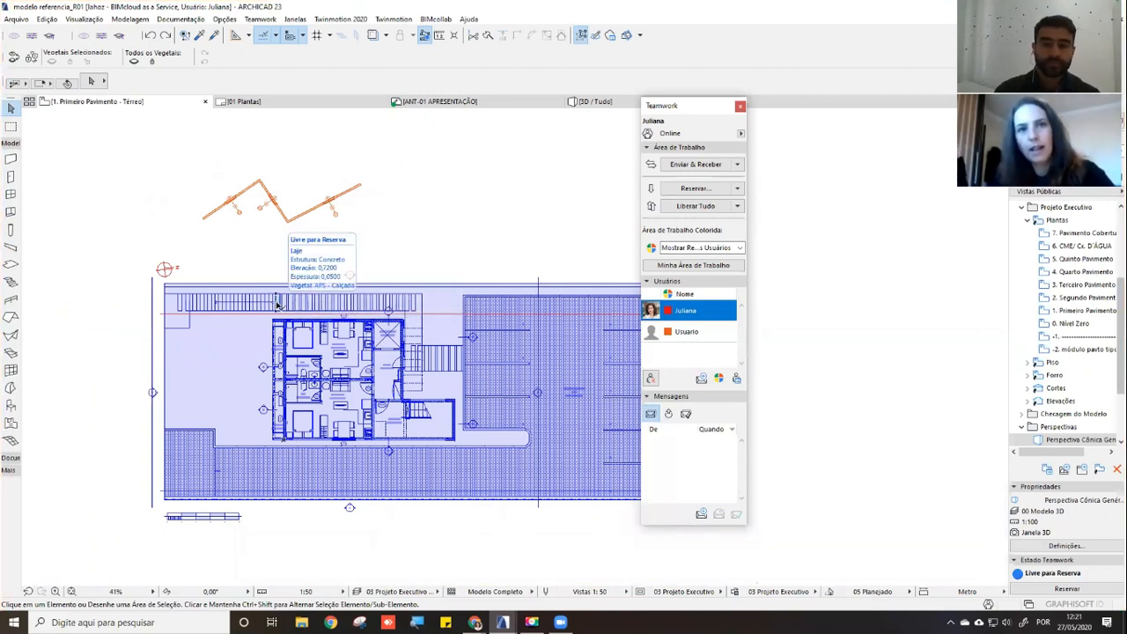
left_click(276, 305)
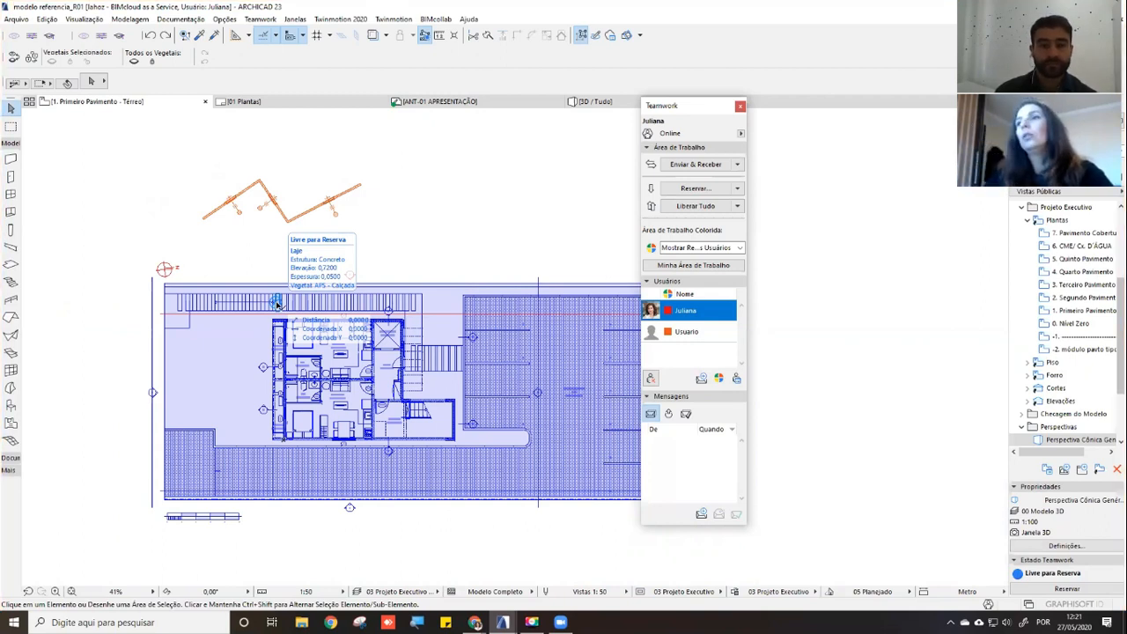
left_click_drag(679, 103, 793, 127)
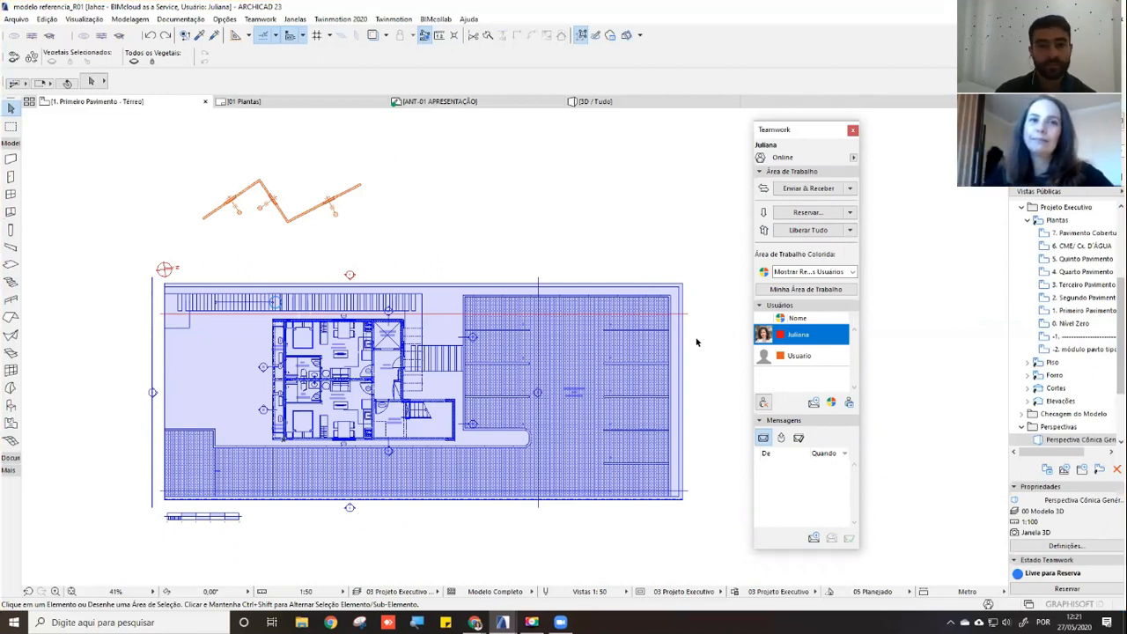
middle_click_drag(440, 236, 452, 219)
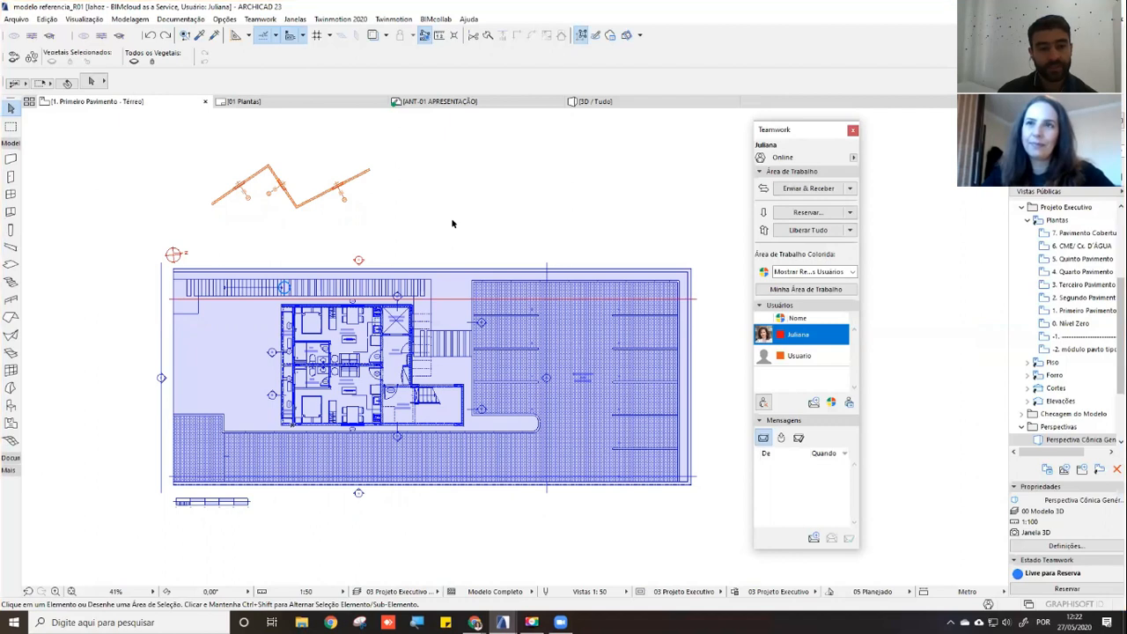
Show the 3D / Tudo view and examine the ownership colouring of the building and the separate walls
left_click(599, 103)
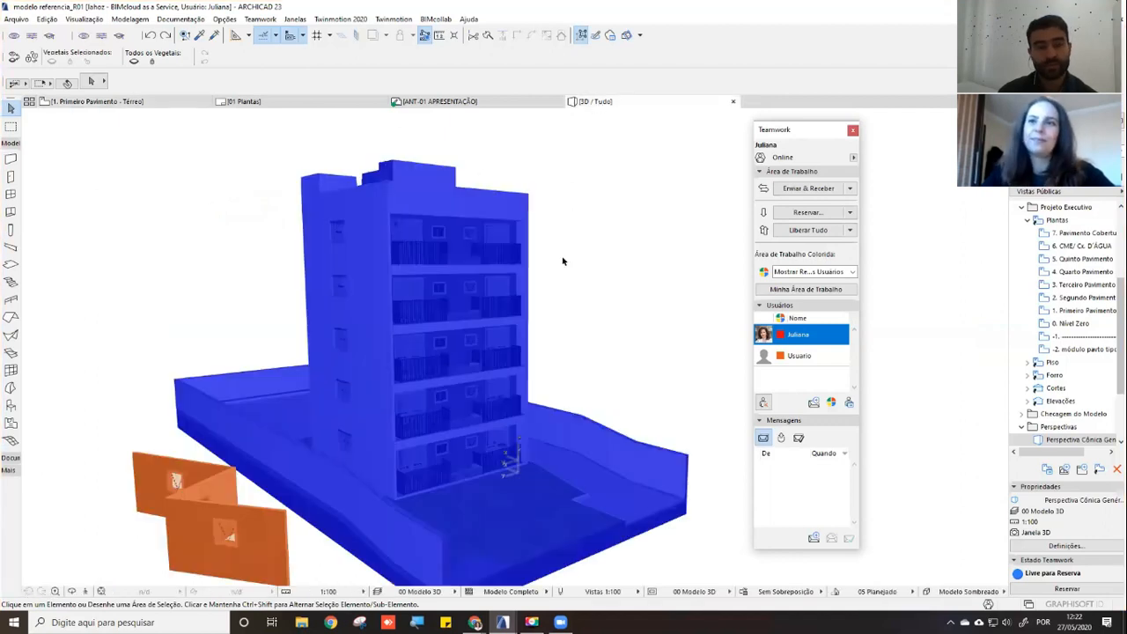
middle_click_drag(493, 314, 503, 282, "shift")
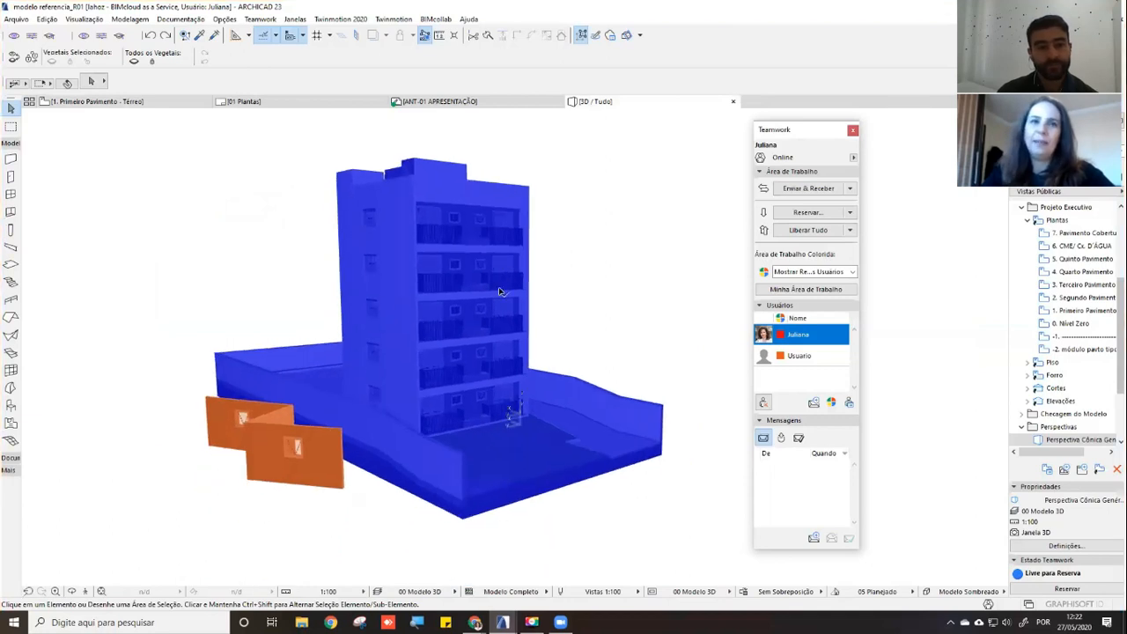
mouse_move(498, 292)
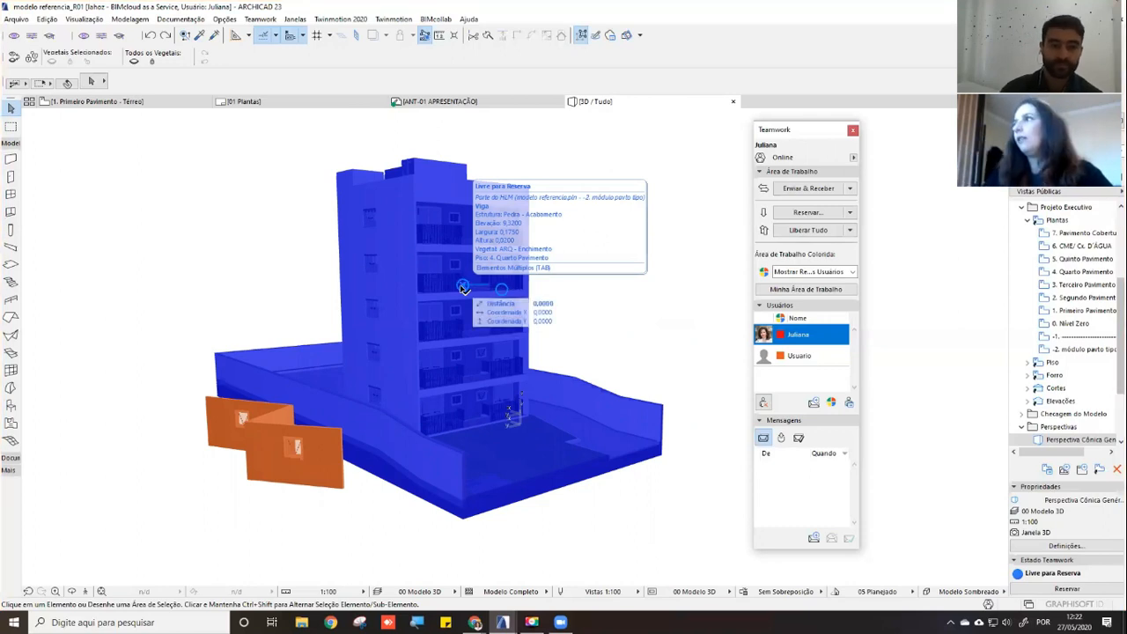
Open the ANT-05 AGRADECIMENTOS view and set the coloured workspace to show everything in its original colour
scroll(1070, 291, "up", 4)
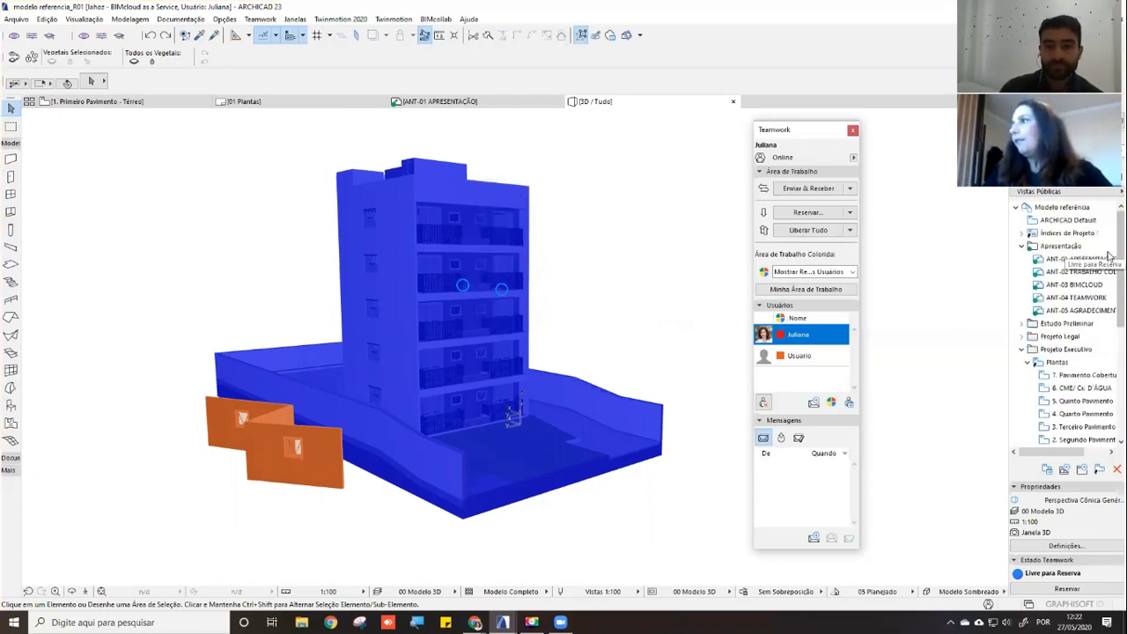
double_click(1074, 312)
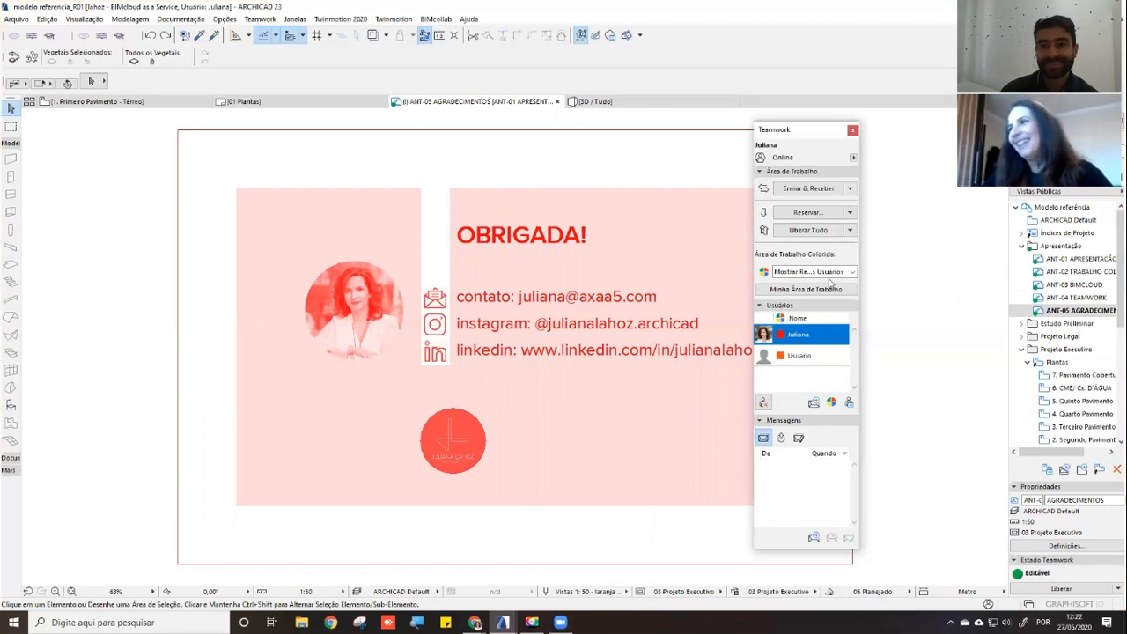
left_click(829, 273)
left_click(833, 284)
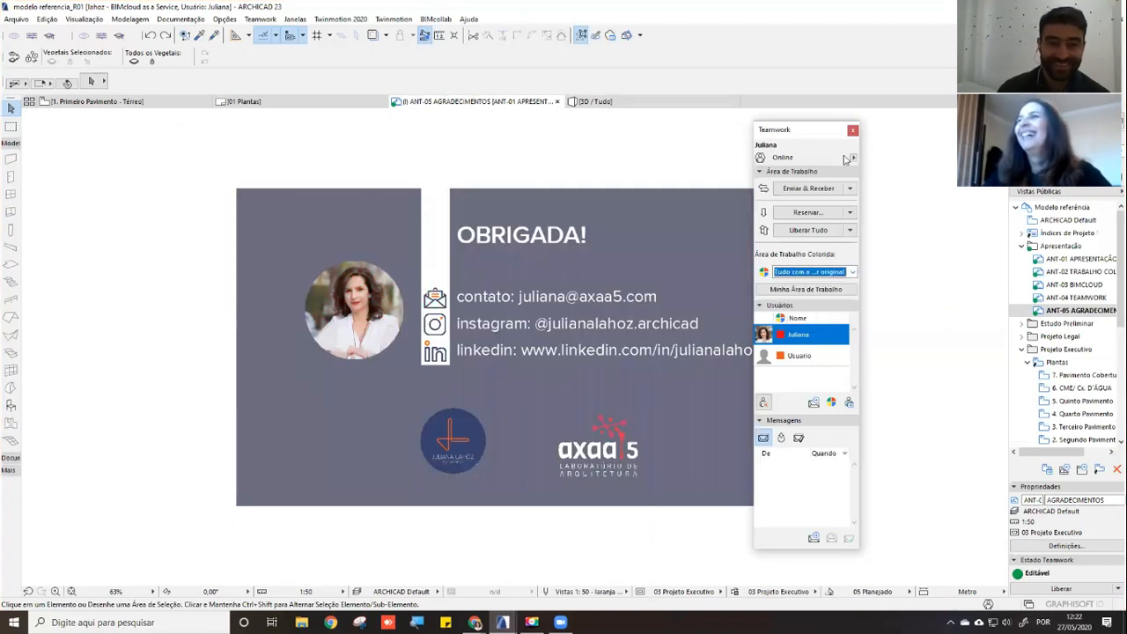